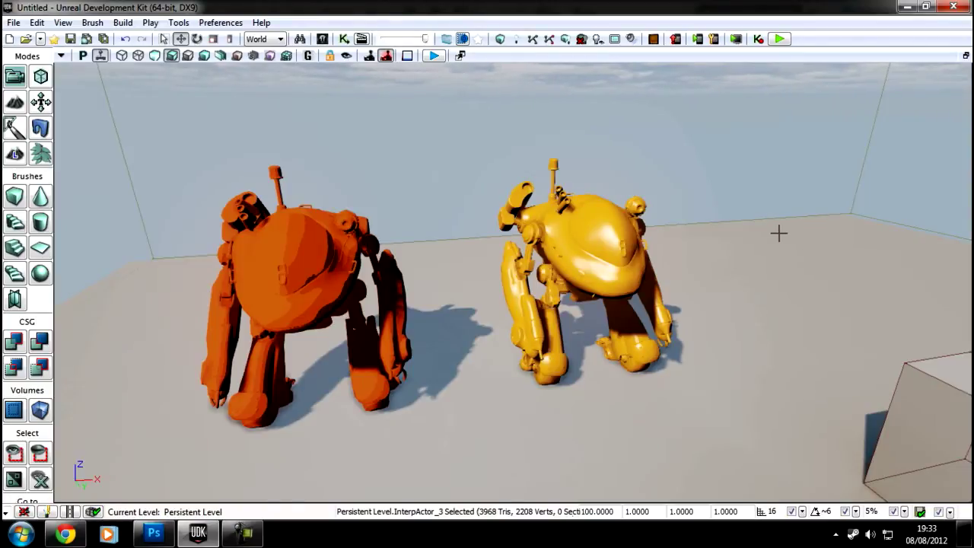
- Open the Content Browser at full size and display the contents of the external cellshader package
{"action": "left_click", "coordinate": [322, 39]}
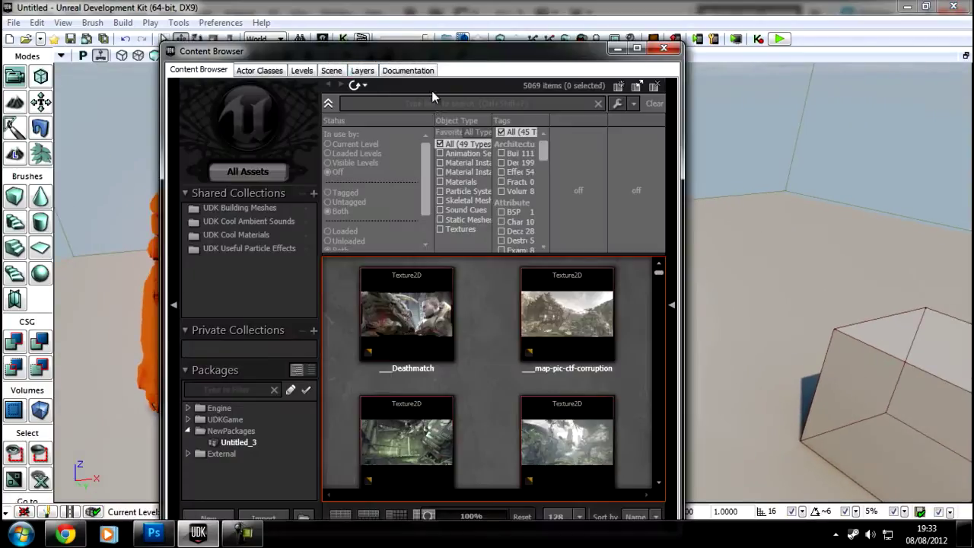
{"action": "double_click", "coordinate": [415, 58]}
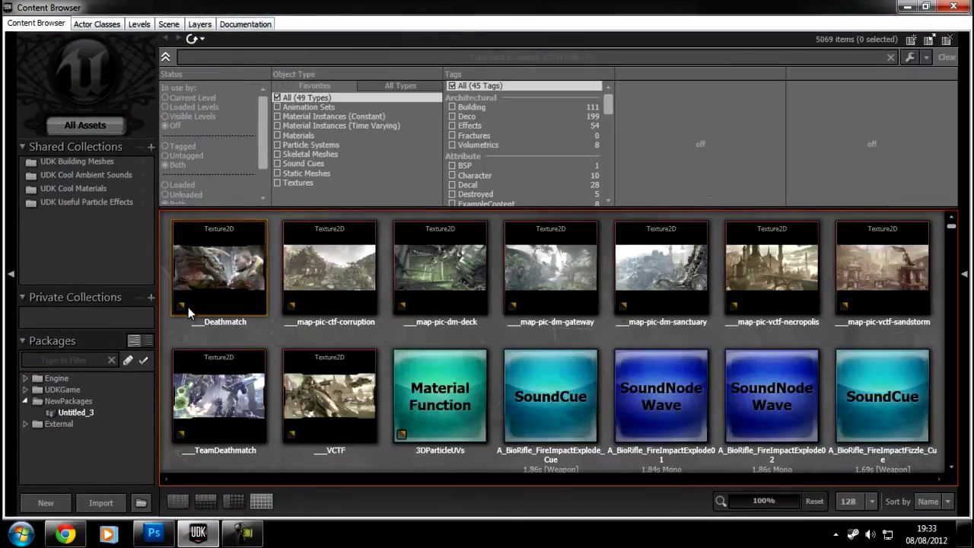
{"action": "left_click", "coordinate": [23, 423]}
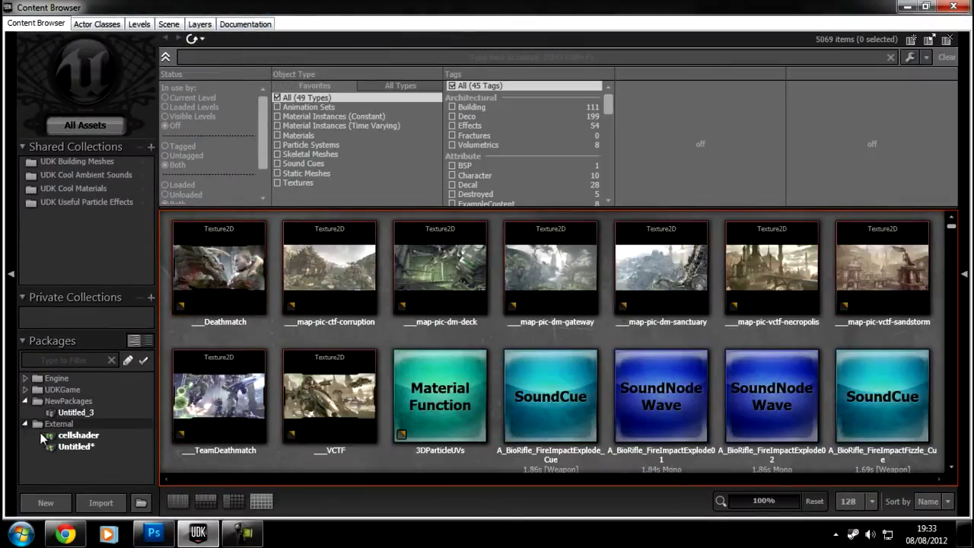
{"action": "left_click", "coordinate": [84, 434]}
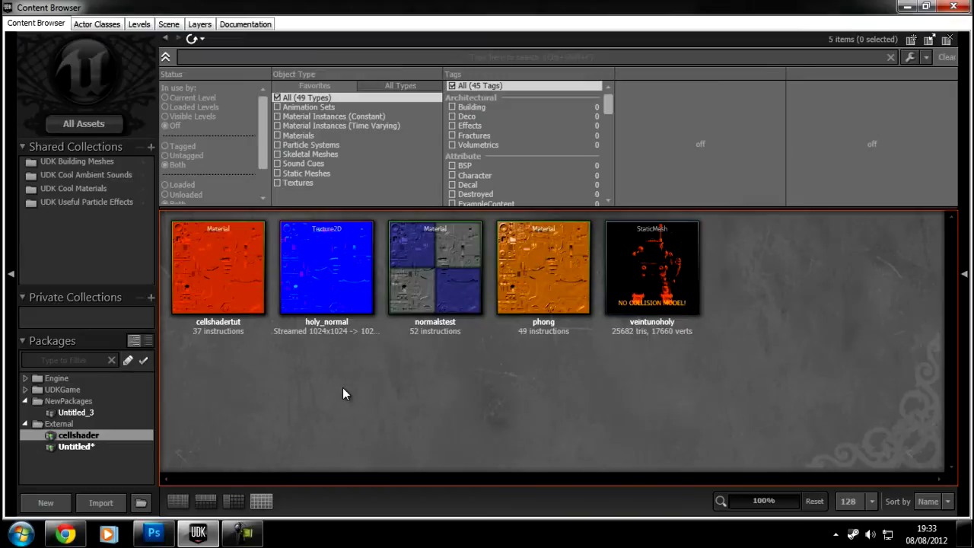
- Place the Content Browser beside the viewport, then select the yellow robot and the phong material
{"action": "left_click_drag", "start_coordinate": [449, 7], "coordinate": [656, 380]}
{"action": "mouse_move", "coordinate": [716, 245]}
{"action": "right_mouse_down"}
{"action": "mouse_move", "coordinate": [967, 97]}
{"action": "mouse_move", "coordinate": [972, 68]}
{"action": "mouse_move", "coordinate": [711, 405]}
{"action": "mouse_move", "coordinate": [475, 409]}
{"action": "mouse_move", "coordinate": [406, 428]}
{"action": "mouse_move", "coordinate": [257, 379]}
{"action": "mouse_move", "coordinate": [292, 383]}
{"action": "mouse_move", "coordinate": [224, 409]}
{"action": "mouse_move", "coordinate": [148, 366]}
{"action": "mouse_move", "coordinate": [144, 398]}
{"action": "mouse_move", "coordinate": [160, 389]}
{"action": "mouse_move", "coordinate": [144, 357]}
{"action": "mouse_move", "coordinate": [698, 277]}
{"action": "right_mouse_up"}
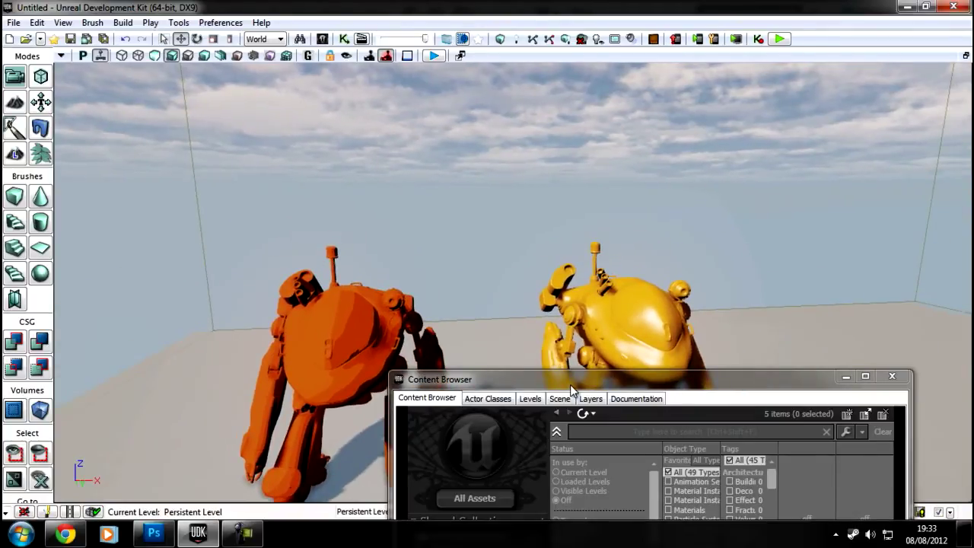
{"action": "left_click_drag", "start_coordinate": [570, 384], "coordinate": [0, 46]}
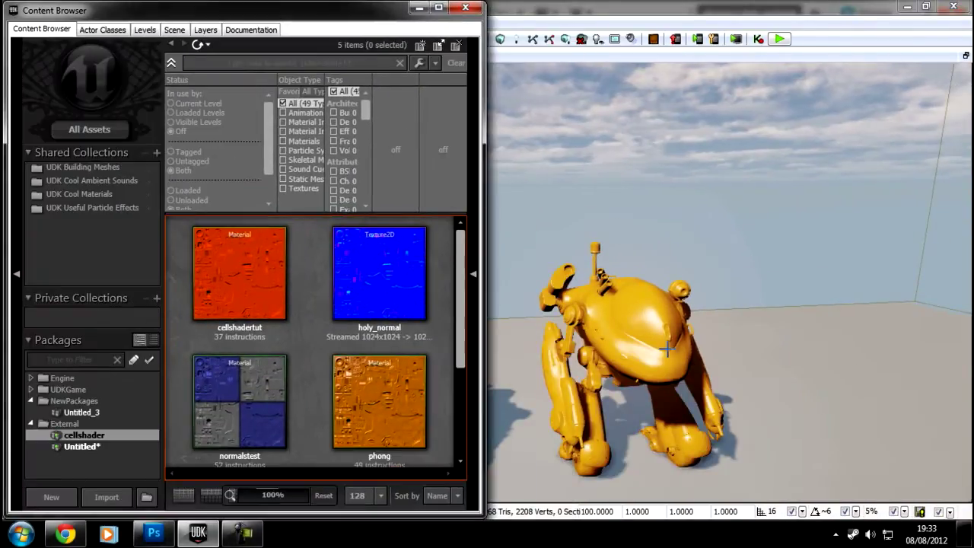
{"action": "left_click", "coordinate": [664, 348]}
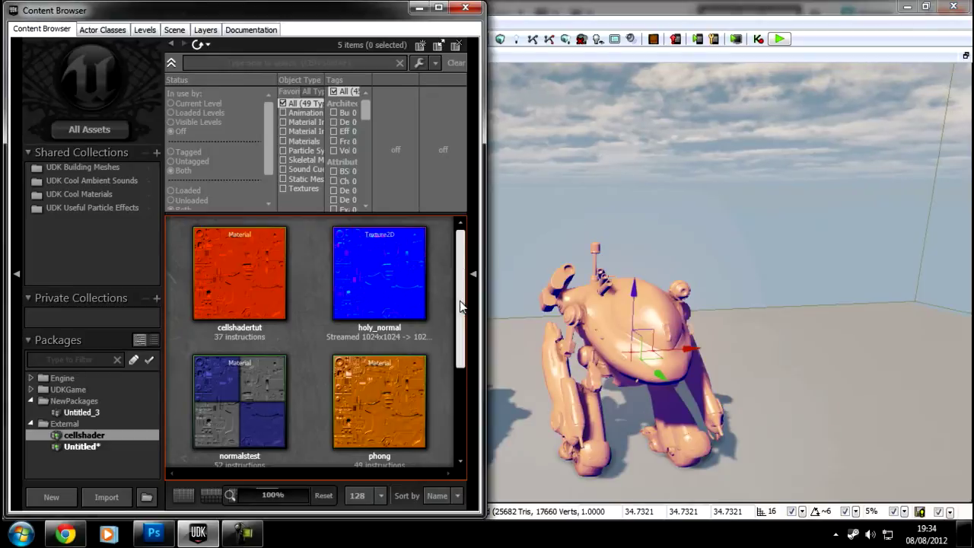
{"action": "scroll", "coordinate": [405, 343], "scroll_direction": "down", "scroll_amount": 1}
{"action": "left_click", "coordinate": [406, 342]}
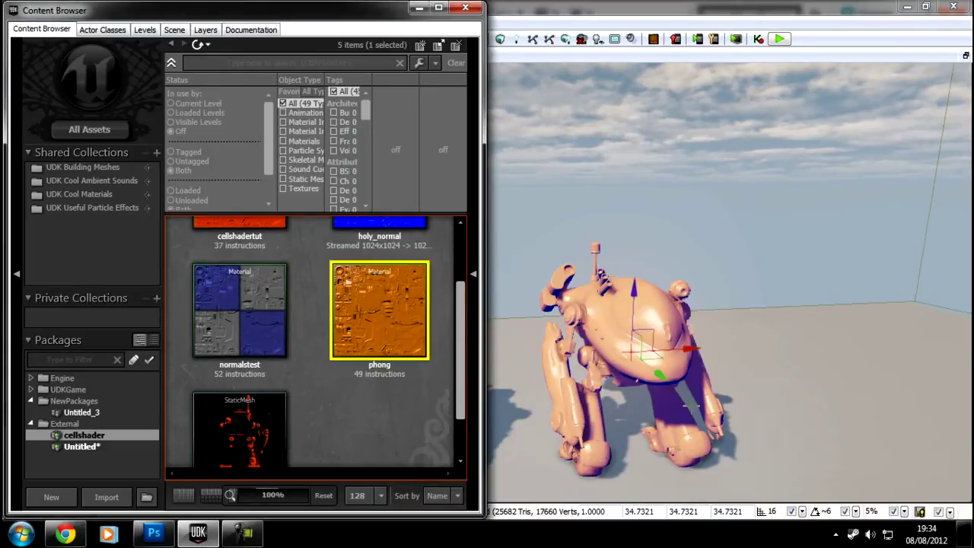
- Examine the phong shading and highlights on the yellow robot from several viewing angles
{"action": "right_click_drag", "start_coordinate": [775, 403], "coordinate": [768, 352]}
{"action": "key", "text": "d"}
{"action": "left_click_drag", "start_coordinate": [685, 318], "coordinate": [926, 370], "text": "alt"}
{"action": "key", "text": "s"}
{"action": "right_click_drag", "start_coordinate": [746, 341], "coordinate": [711, 224]}
{"action": "left_click_drag", "start_coordinate": [713, 226], "coordinate": [762, 235]}
{"action": "key", "text": "a"}
{"action": "right_click_drag", "start_coordinate": [620, 262], "coordinate": [682, 205]}
{"action": "key", "text": "w"}
{"action": "key", "text": "s"}
{"action": "key", "text": "w"}
{"action": "key", "text": "s"}
{"action": "key", "text": "d"}
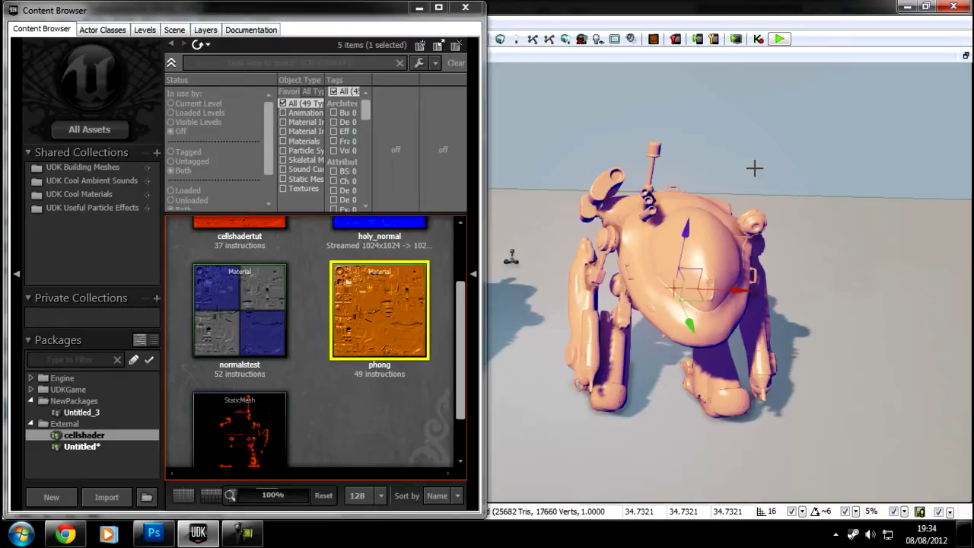
{"action": "key", "text": "a"}
{"action": "right_click_drag", "start_coordinate": [785, 190], "coordinate": [835, 170]}
{"action": "key", "text": "s"}
{"action": "key", "text": "w"}
{"action": "key", "text": "d"}
{"action": "key", "text": "a"}
{"action": "key", "text": "s"}
{"action": "key", "text": "d"}
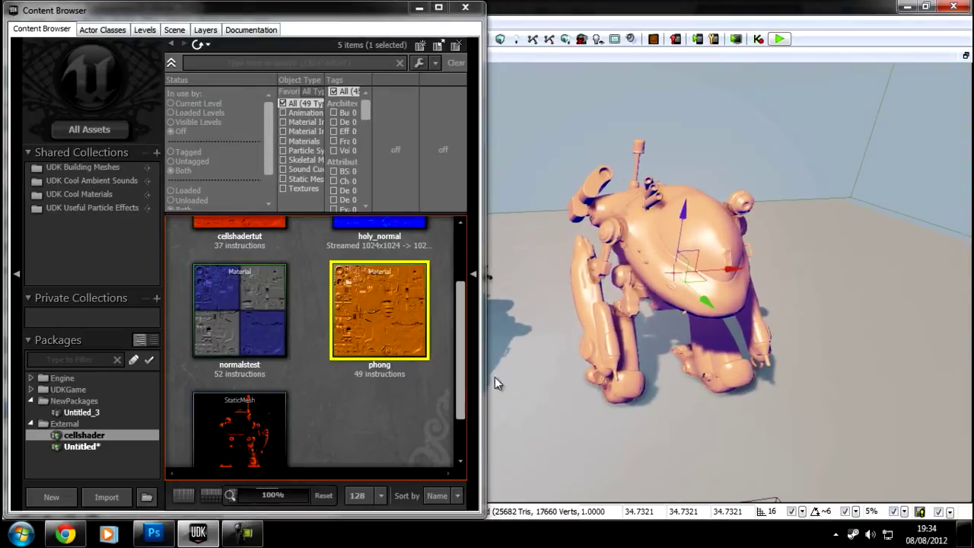
- Create a copy of the phong material named carpaint in the cellshader package
{"action": "left_click", "coordinate": [420, 392]}
{"action": "left_click", "coordinate": [626, 413]}
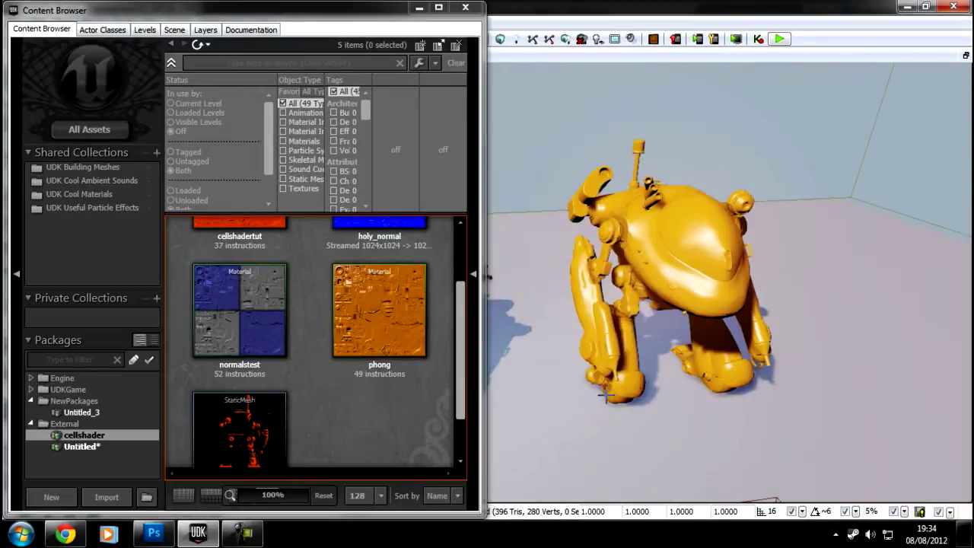
{"action": "left_click", "coordinate": [386, 310]}
{"action": "right_click", "coordinate": [395, 306]}
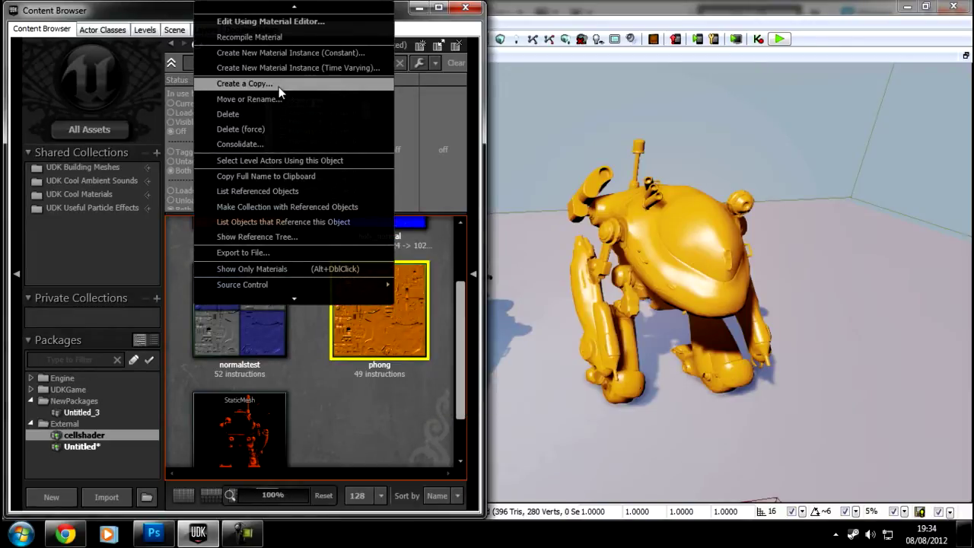
{"action": "left_click", "coordinate": [279, 86]}
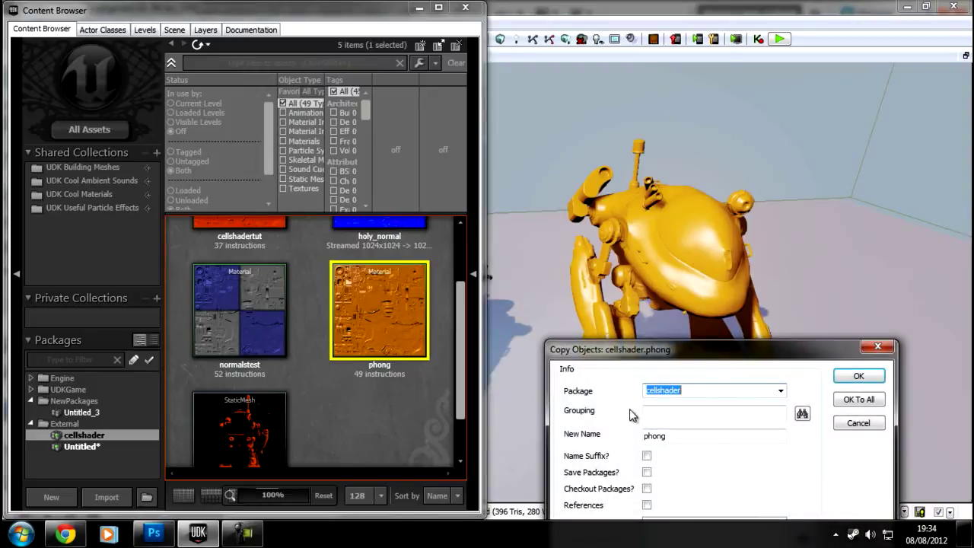
{"action": "left_click", "coordinate": [680, 435]}
{"action": "left_click_drag", "start_coordinate": [680, 435], "coordinate": [601, 435]}
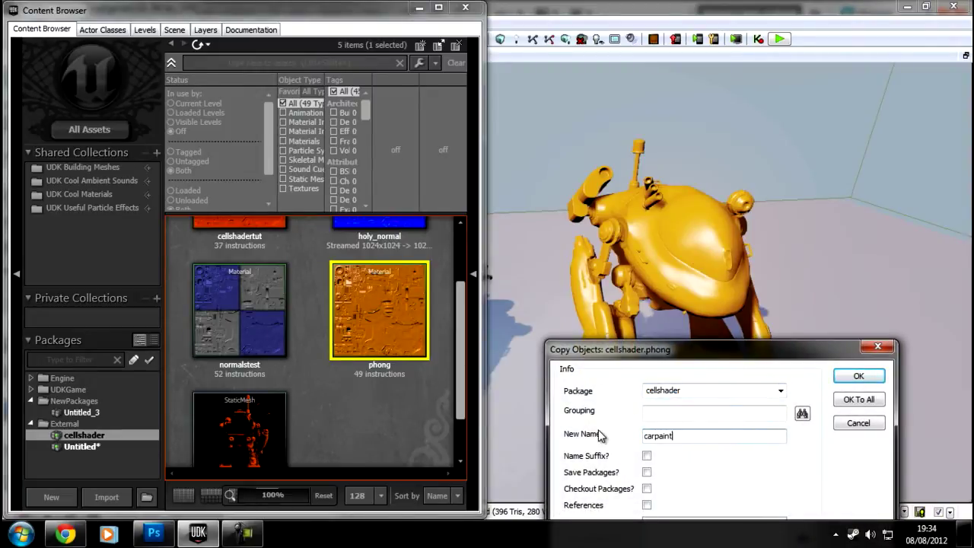
{"action": "key", "text": "Return"}
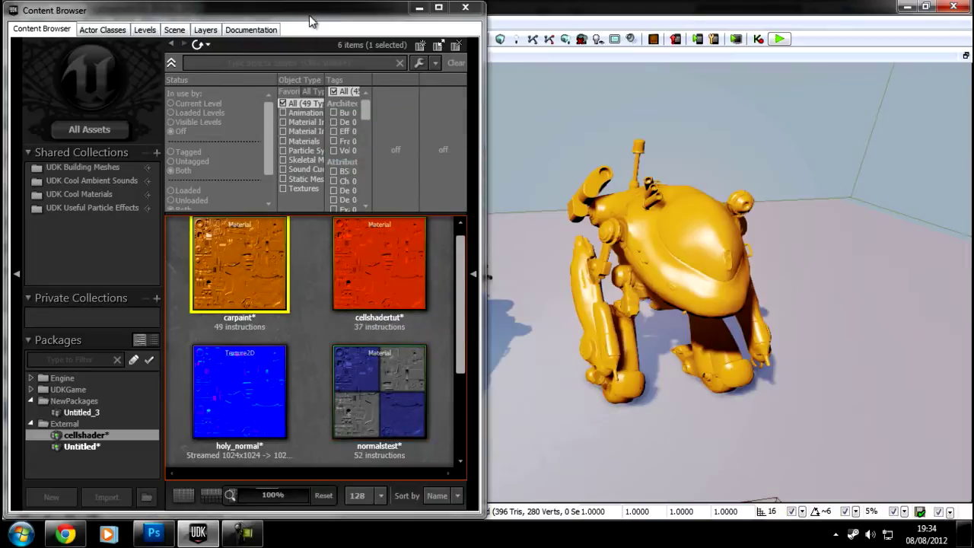
- Open the carpaint material in the Material Editor and bring its whole node graph into view
{"action": "left_click_drag", "start_coordinate": [315, 17], "coordinate": [496, 4]}
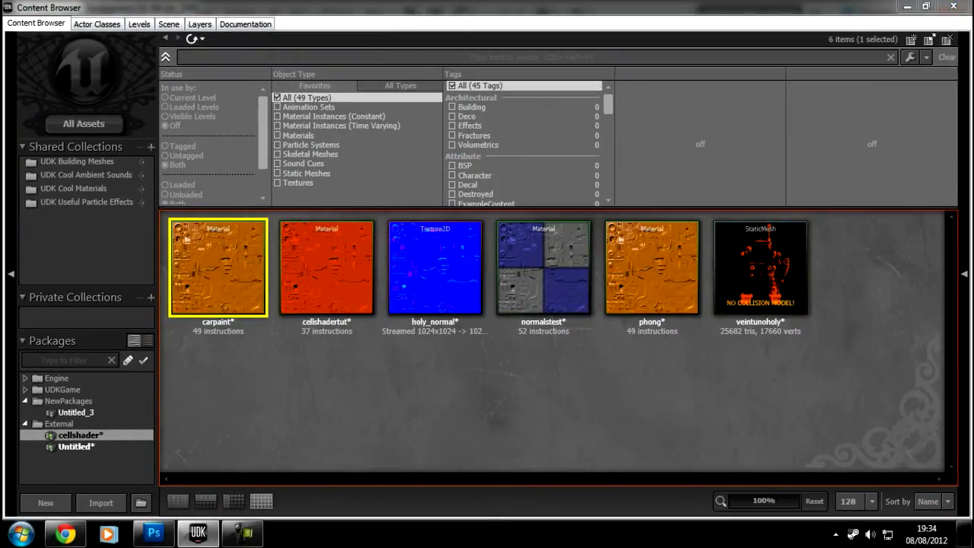
{"action": "left_click_drag", "start_coordinate": [973, 35], "coordinate": [461, 2]}
{"action": "left_click_drag", "start_coordinate": [607, 94], "coordinate": [342, 130]}
{"action": "scroll", "coordinate": [434, 141], "scroll_direction": "down", "scroll_amount": 5}
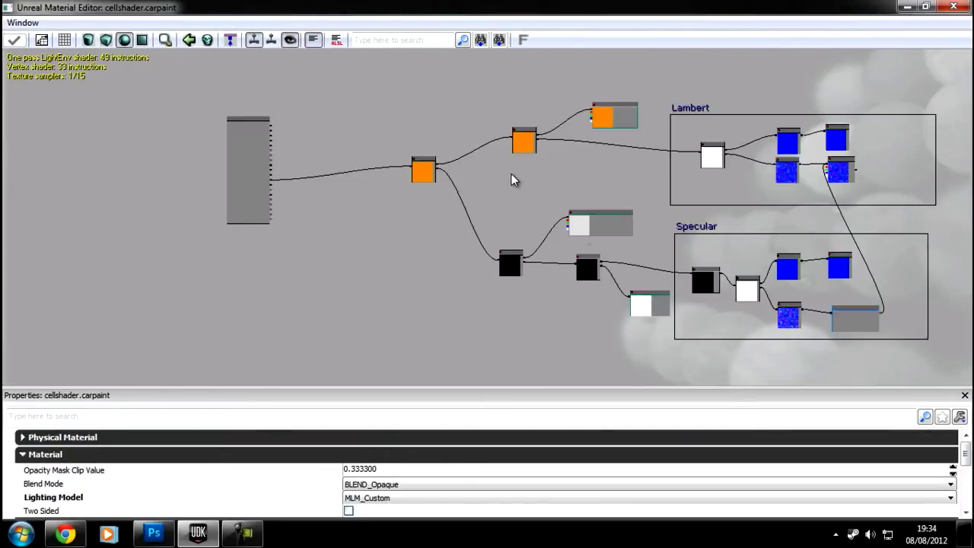
{"action": "left_click_drag", "start_coordinate": [612, 199], "coordinate": [437, 218]}
{"action": "scroll", "coordinate": [505, 181], "scroll_direction": "down", "scroll_amount": 2}
{"action": "scroll", "coordinate": [517, 196], "scroll_direction": "up", "scroll_amount": 1}
{"action": "scroll", "coordinate": [401, 210], "scroll_direction": "up", "scroll_amount": 2}
{"action": "scroll", "coordinate": [401, 210], "scroll_direction": "down", "scroll_amount": 2}
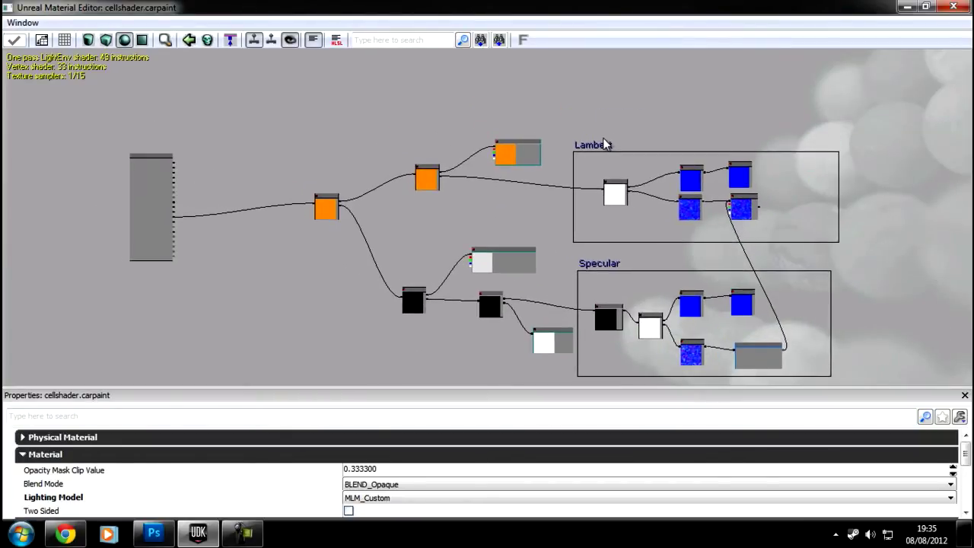
- Move the Lambert and Specular comment groups well away from the remaining nodes to free space in the graph
{"action": "left_click", "coordinate": [583, 168]}
{"action": "left_click_drag", "start_coordinate": [491, 232], "coordinate": [344, 194]}
{"action": "scroll", "coordinate": [403, 199], "scroll_direction": "down", "scroll_amount": 1}
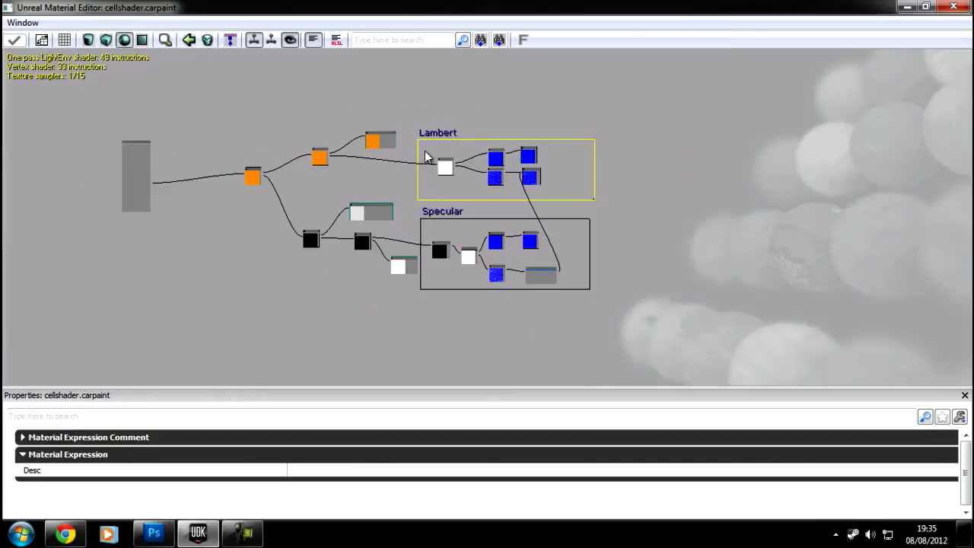
{"action": "left_click_drag", "start_coordinate": [435, 135], "coordinate": [853, 87]}
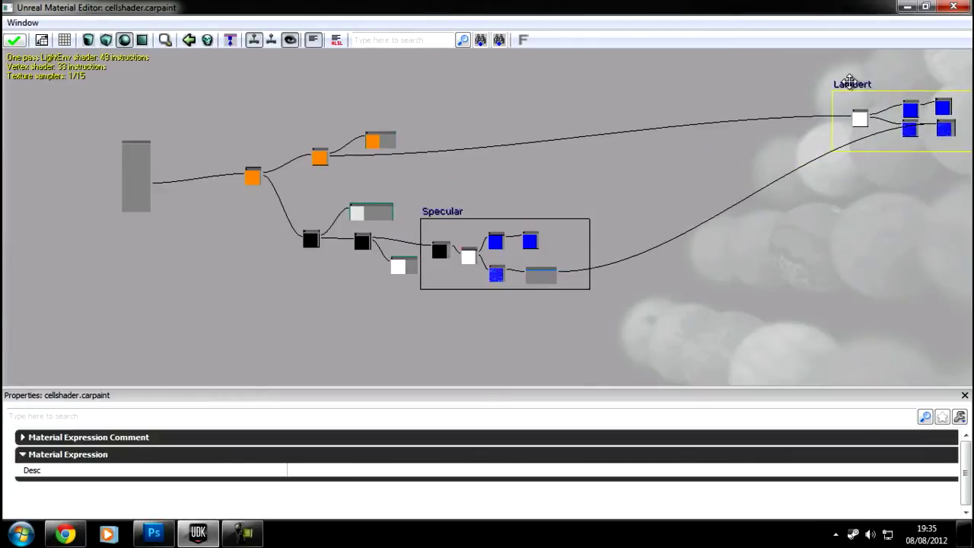
{"action": "left_click_drag", "start_coordinate": [441, 216], "coordinate": [855, 239]}
{"action": "left_click", "coordinate": [620, 202]}
{"action": "left_click_drag", "start_coordinate": [433, 160], "coordinate": [587, 155]}
- Add a new comment titled "Spec Power 1" near the specular Multiply and Power nodes
{"action": "scroll", "coordinate": [537, 211], "scroll_direction": "up", "scroll_amount": 4}
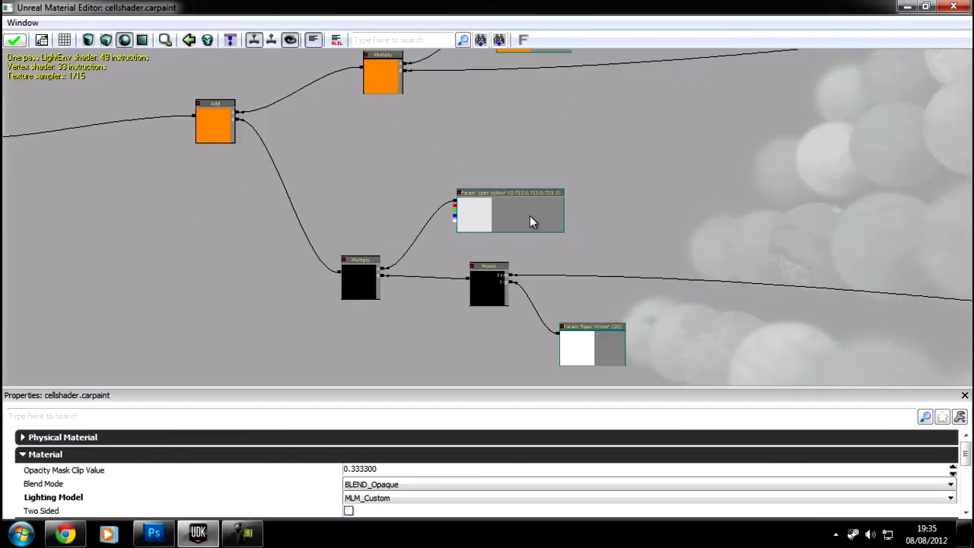
{"action": "scroll", "coordinate": [493, 152], "scroll_direction": "down", "scroll_amount": 1}
{"action": "left_click_drag", "start_coordinate": [462, 247], "coordinate": [464, 192]}
{"action": "right_click", "coordinate": [417, 111]}
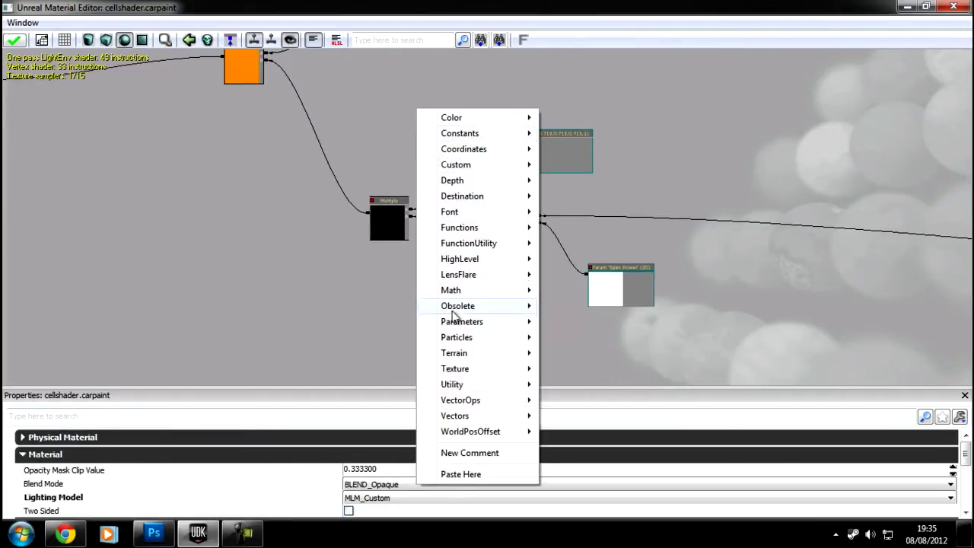
{"action": "left_click", "coordinate": [459, 454]}
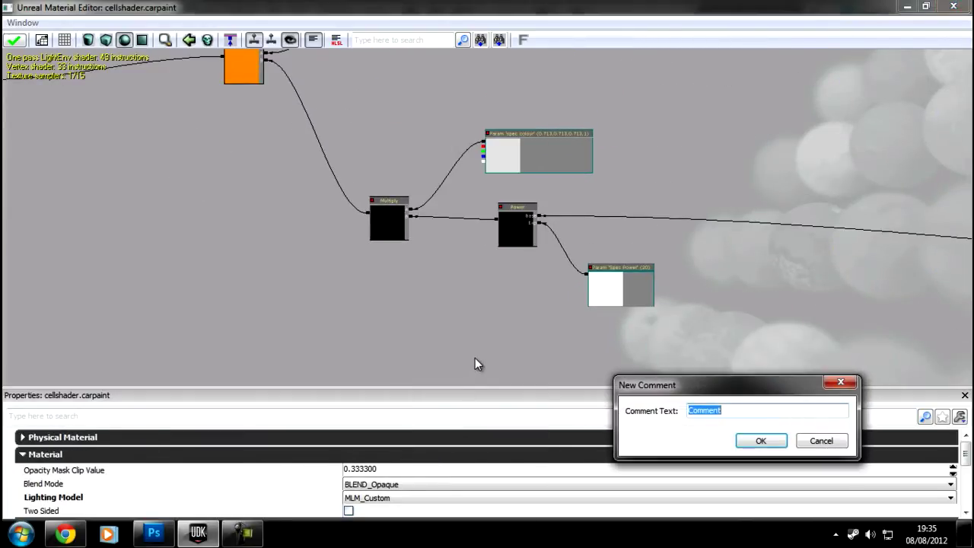
{"action": "type", "text": "Spec Power 1"}
{"action": "key", "text": "Return"}
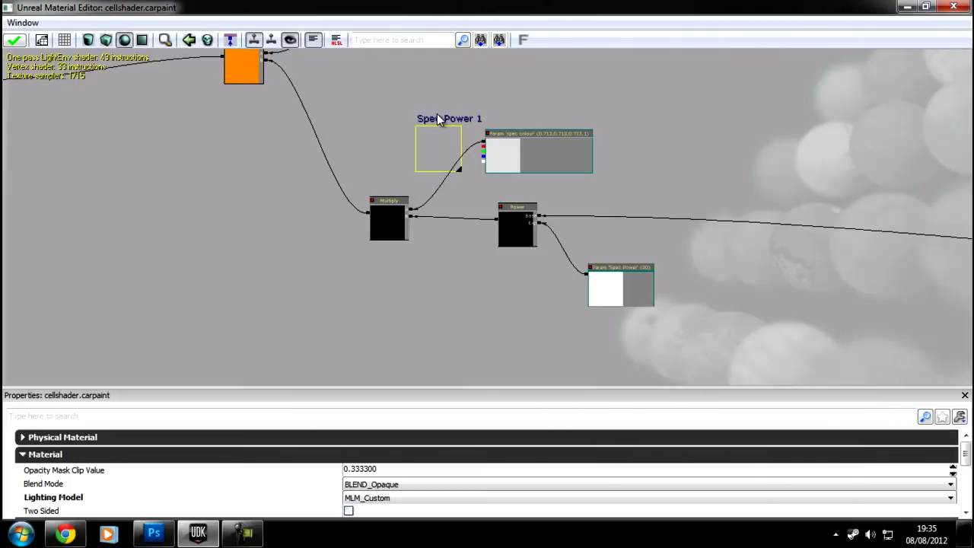
- Position and resize the Spec Power 1 comment so it encloses the specular Multiply, Power, colour and power parameter nodes
{"action": "left_click_drag", "start_coordinate": [437, 113], "coordinate": [346, 77]}
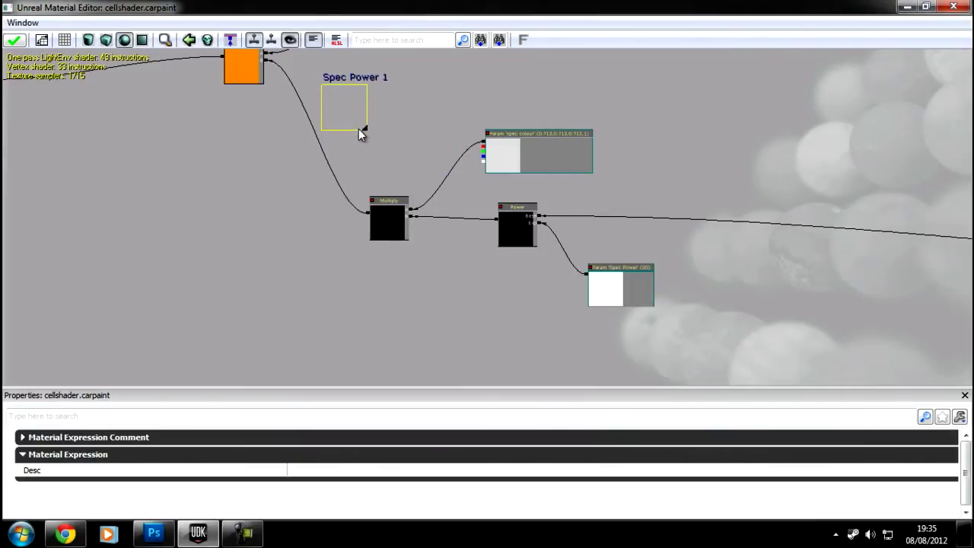
{"action": "left_click_drag", "start_coordinate": [361, 133], "coordinate": [688, 342]}
{"action": "left_click", "coordinate": [708, 327]}
- Move the Spec Power 1 group away from the diffuse nodes towards the Specular group
{"action": "scroll", "coordinate": [731, 312], "scroll_direction": "down", "scroll_amount": 5}
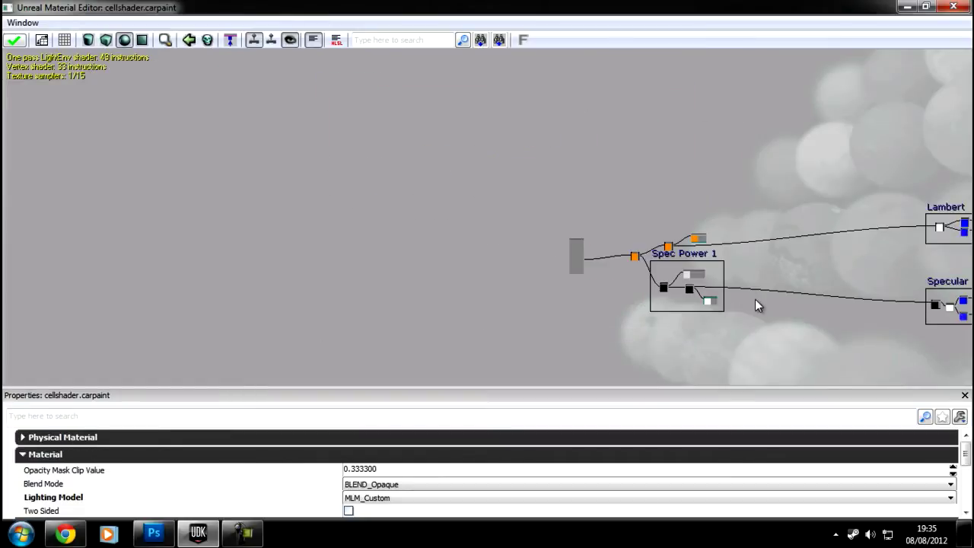
{"action": "left_click_drag", "start_coordinate": [756, 301], "coordinate": [444, 250]}
{"action": "left_click_drag", "start_coordinate": [365, 200], "coordinate": [509, 212]}
{"action": "scroll", "coordinate": [599, 315], "scroll_direction": "up", "scroll_amount": 5}
{"action": "left_click_drag", "start_coordinate": [535, 280], "coordinate": [563, 325]}
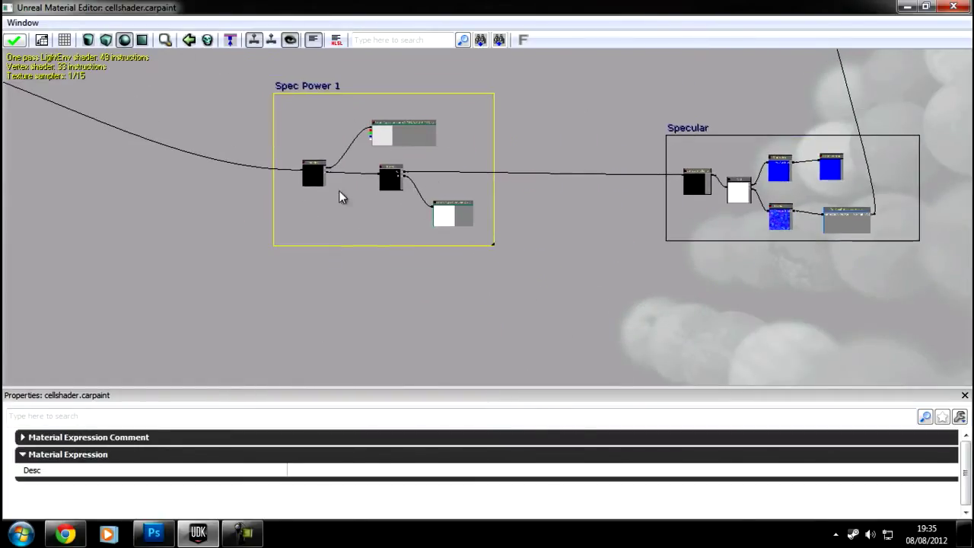
- Duplicate the Spec Power 1 comment and its four nodes so that two identical groups sit one above the other
{"action": "key", "text": "ctrl+v"}
{"action": "left_click_drag", "start_coordinate": [306, 96], "coordinate": [331, 162], "text": "ctrl"}
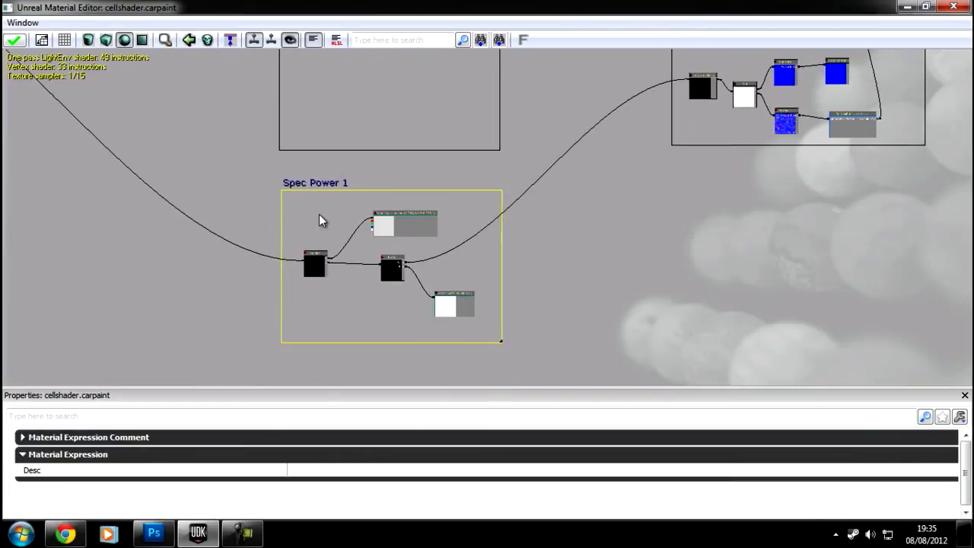
{"action": "left_click", "coordinate": [315, 269]}
{"action": "left_click", "coordinate": [404, 229], "text": "ctrl"}
{"action": "left_click", "coordinate": [393, 275], "text": "ctrl"}
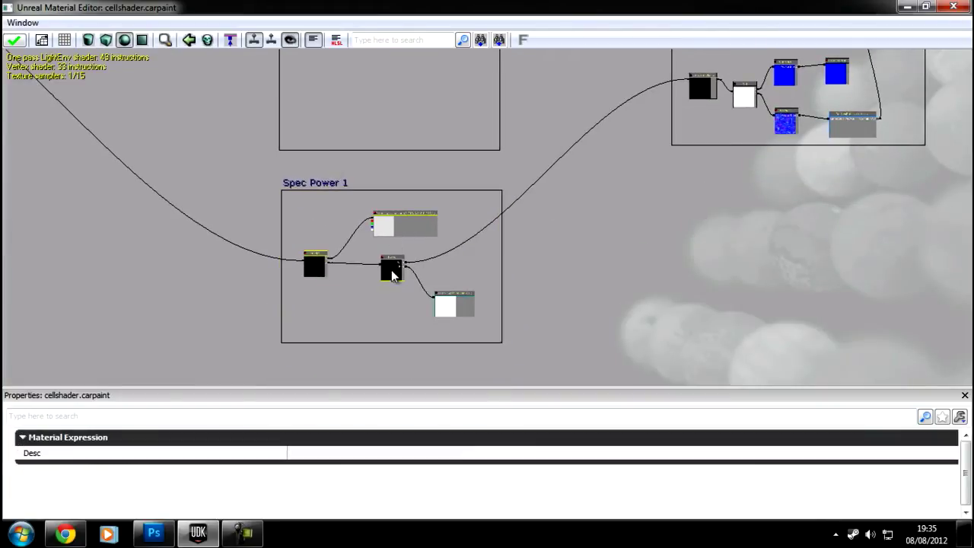
{"action": "key", "text": "ctrl+c"}
{"action": "key", "text": "ctrl+v"}
{"action": "left_click_drag", "start_coordinate": [394, 275], "coordinate": [389, 103], "text": "ctrl"}
{"action": "left_click_drag", "start_coordinate": [266, 140], "coordinate": [274, 267]}
{"action": "left_click_drag", "start_coordinate": [350, 216], "coordinate": [359, 191], "text": "ctrl"}
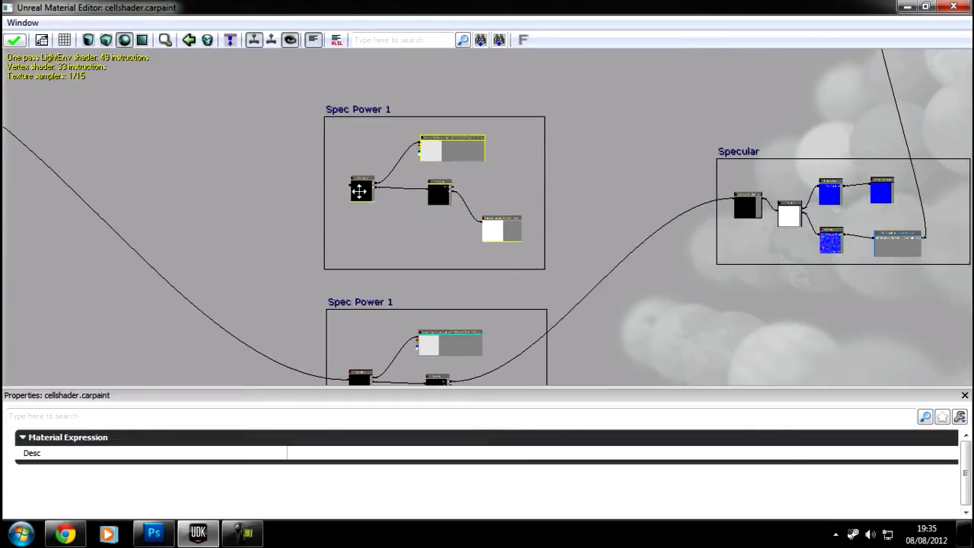
- Rename the lower duplicated comment group to "Spec Power 2"
{"action": "left_click", "coordinate": [364, 113]}
{"action": "left_click", "coordinate": [92, 438]}
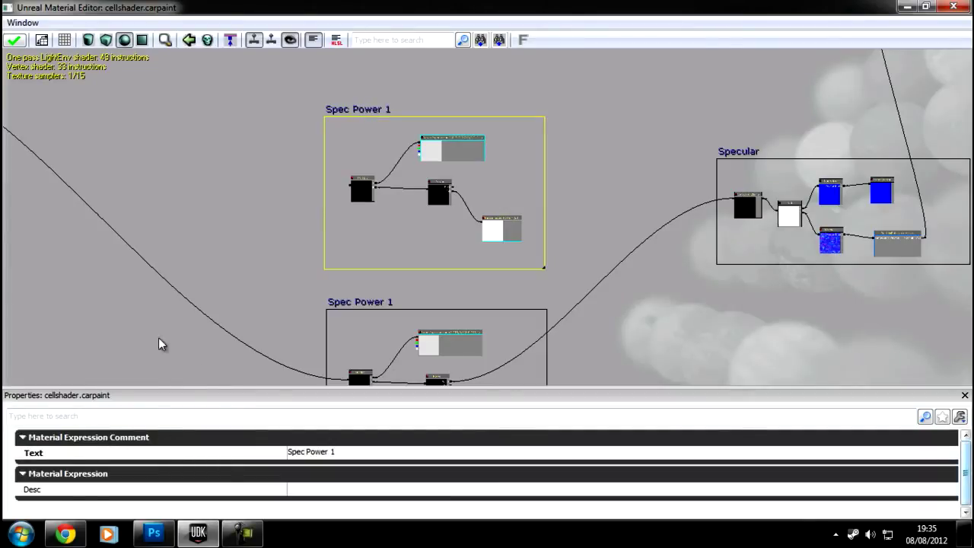
{"action": "left_click_drag", "start_coordinate": [226, 291], "coordinate": [242, 163]}
{"action": "left_click", "coordinate": [373, 178]}
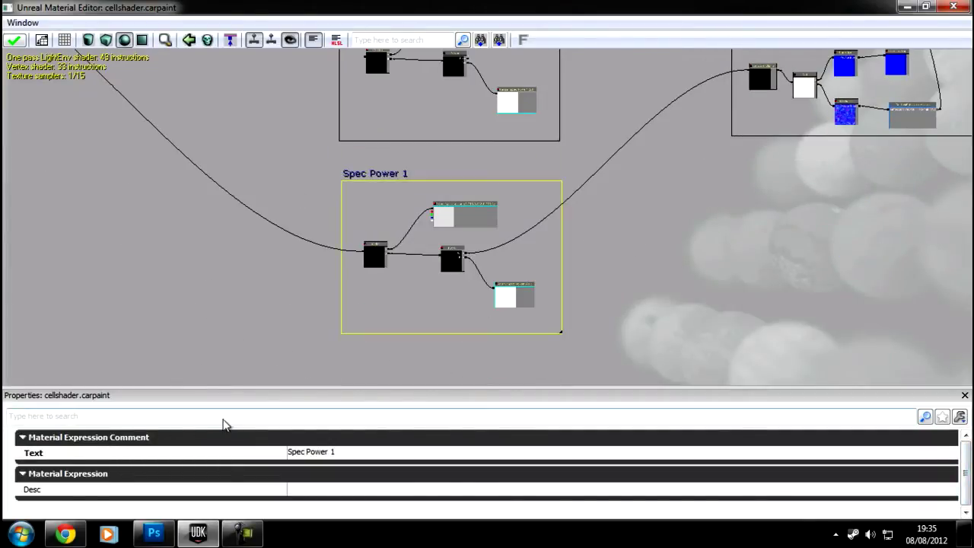
{"action": "left_click", "coordinate": [336, 451]}
{"action": "left_click", "coordinate": [342, 456]}
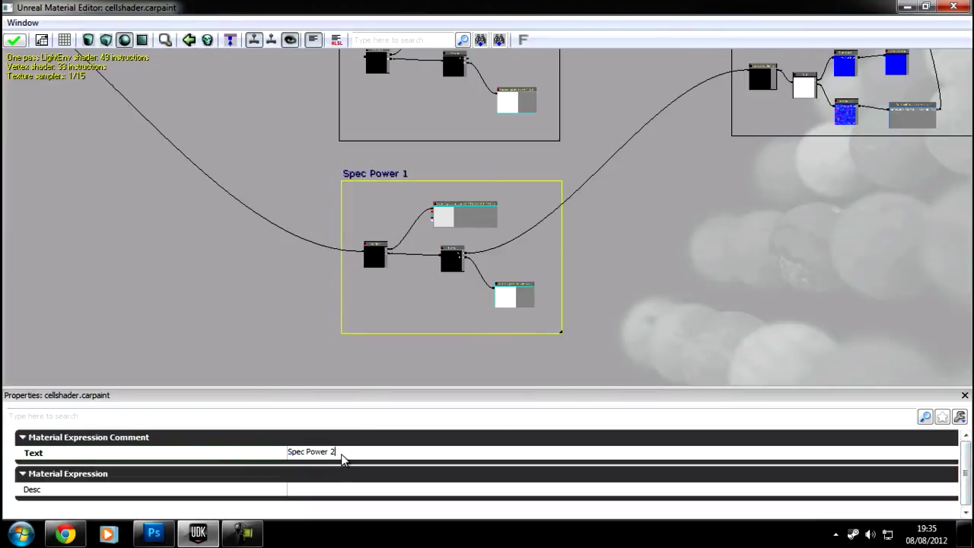
{"action": "key", "text": "Return"}
- Connect the Specular group's output to the Base input of the Power node in Spec Power 1
{"action": "left_click_drag", "start_coordinate": [629, 248], "coordinate": [638, 323]}
{"action": "left_click_drag", "start_coordinate": [601, 159], "coordinate": [606, 224]}
{"action": "scroll", "coordinate": [626, 142], "scroll_direction": "down", "scroll_amount": 2}
{"action": "scroll", "coordinate": [605, 193], "scroll_direction": "up", "scroll_amount": 2}
{"action": "scroll", "coordinate": [607, 224], "scroll_direction": "up", "scroll_amount": 2}
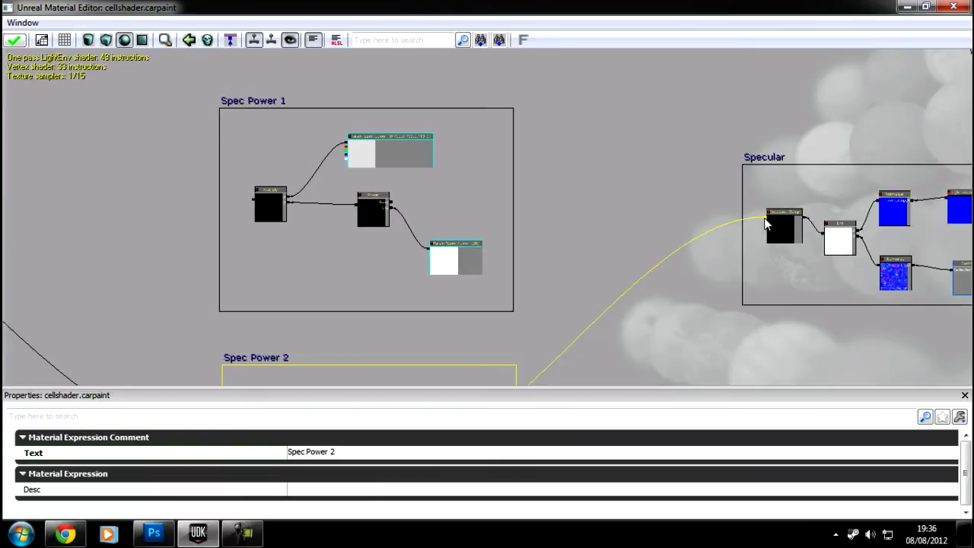
{"action": "left_click_drag", "start_coordinate": [767, 223], "coordinate": [389, 197]}
{"action": "scroll", "coordinate": [410, 196], "scroll_direction": "up", "scroll_amount": 3}
{"action": "scroll", "coordinate": [498, 167], "scroll_direction": "down", "scroll_amount": 3}
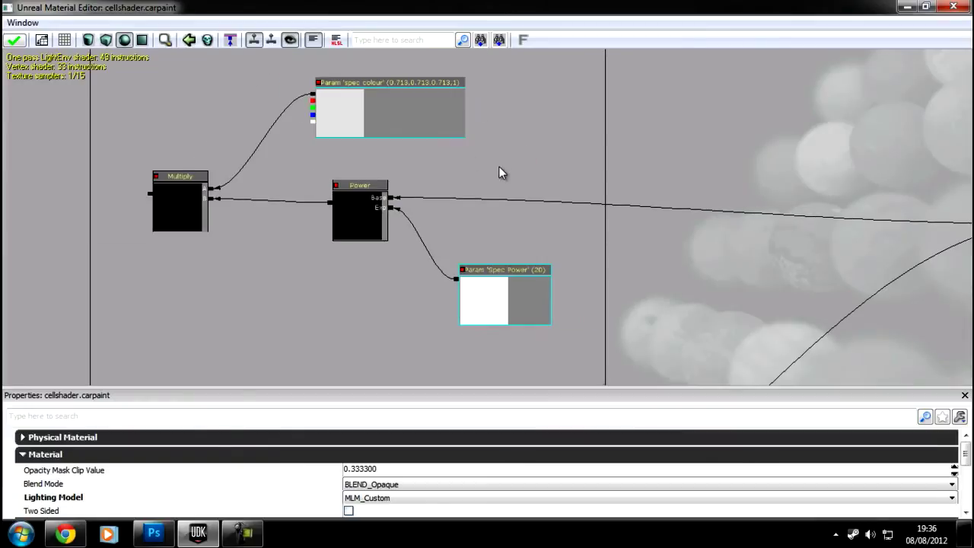
- Rename the colour parameter in the Spec Power 2 group to "spec colour 2"
{"action": "scroll", "coordinate": [545, 154], "scroll_direction": "down", "scroll_amount": 6}
{"action": "left_click_drag", "start_coordinate": [488, 207], "coordinate": [483, 175]}
{"action": "scroll", "coordinate": [492, 179], "scroll_direction": "up", "scroll_amount": 5}
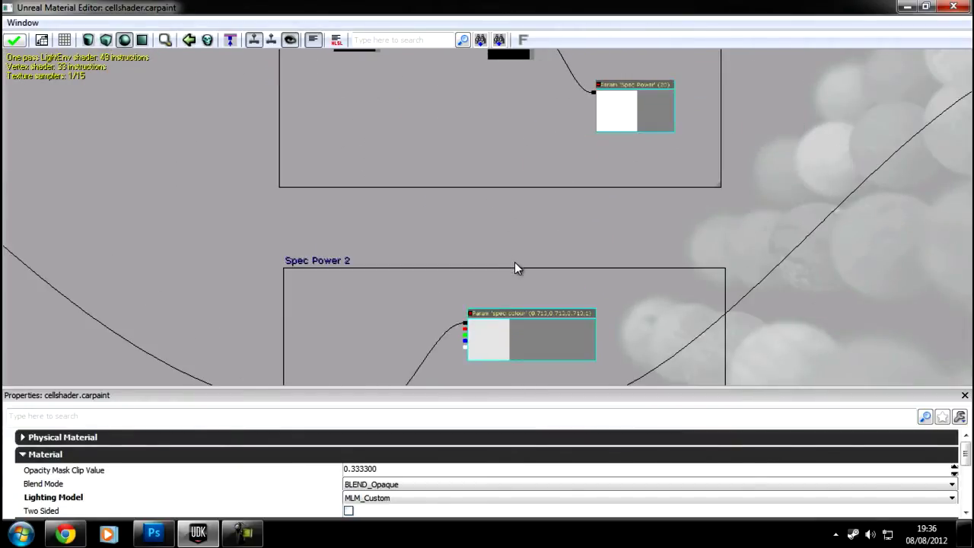
{"action": "left_click_drag", "start_coordinate": [510, 263], "coordinate": [514, 392]}
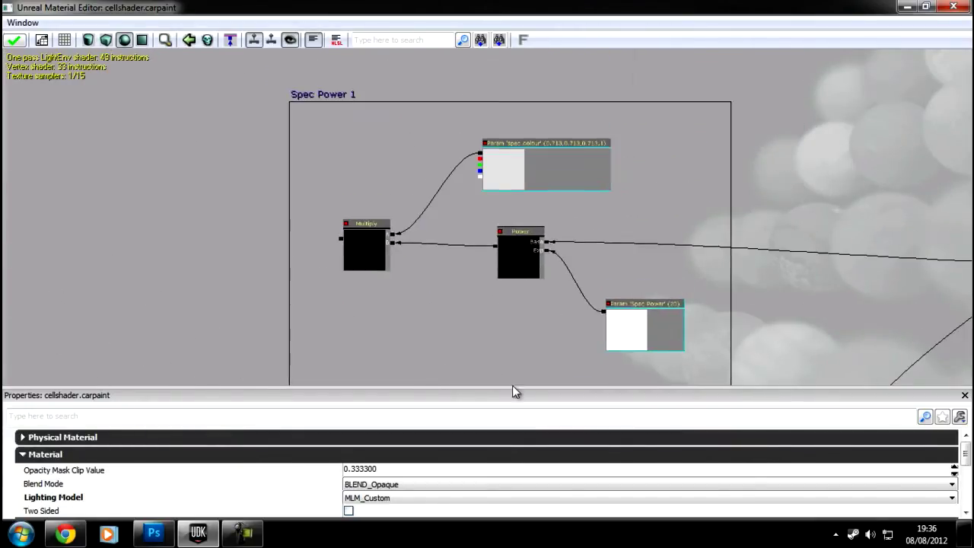
{"action": "left_click", "coordinate": [509, 174]}
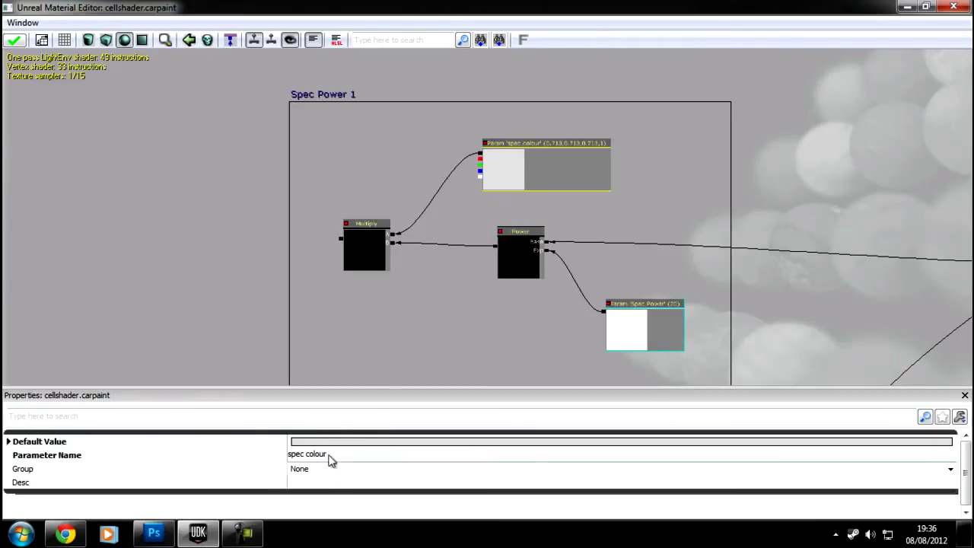
{"action": "left_click_drag", "start_coordinate": [398, 352], "coordinate": [383, 84]}
{"action": "left_click_drag", "start_coordinate": [489, 319], "coordinate": [489, 311]}
{"action": "left_click", "coordinate": [489, 308]}
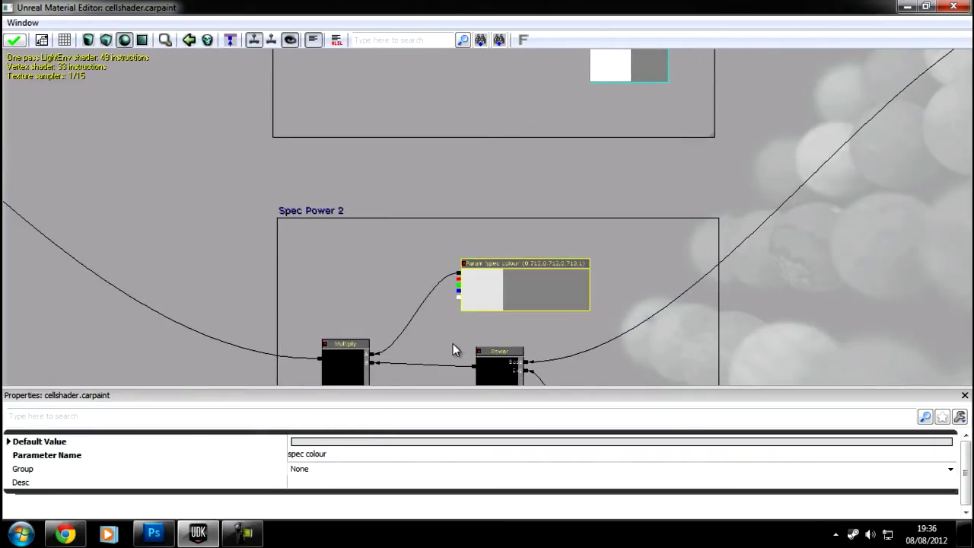
{"action": "left_click_drag", "start_coordinate": [453, 344], "coordinate": [433, 237]}
{"action": "left_click", "coordinate": [335, 455]}
{"action": "left_click", "coordinate": [346, 455]}
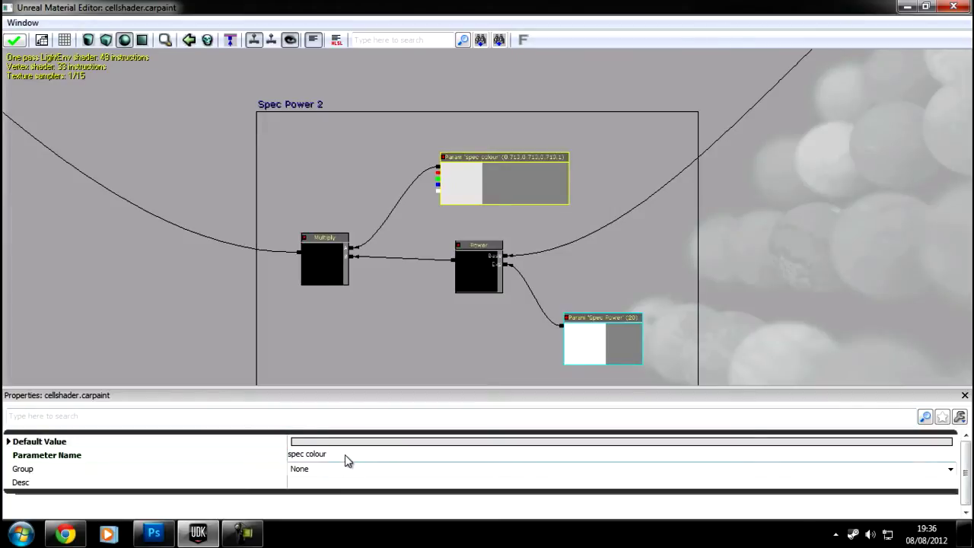
{"action": "type", "text": "2"}
{"action": "key", "text": "Return"}
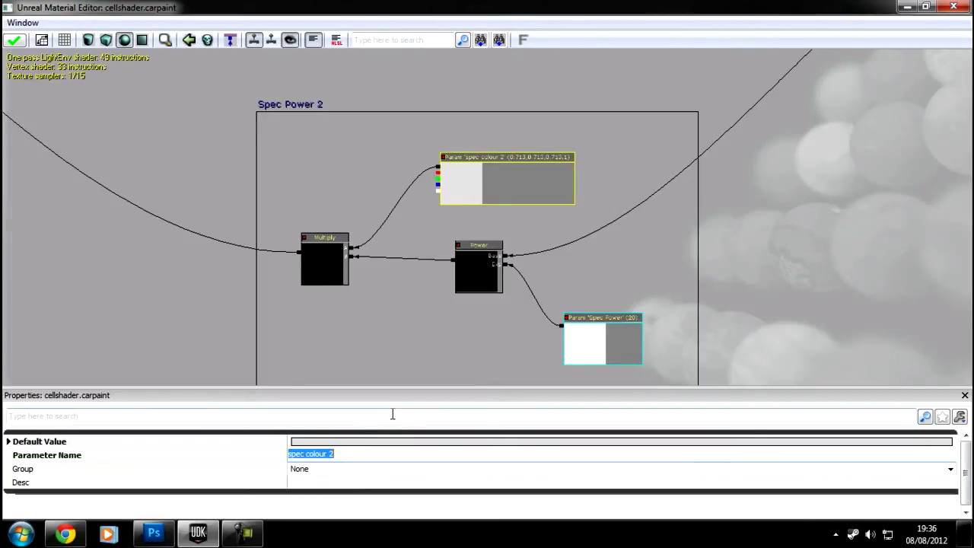
{"action": "left_click", "coordinate": [474, 162]}
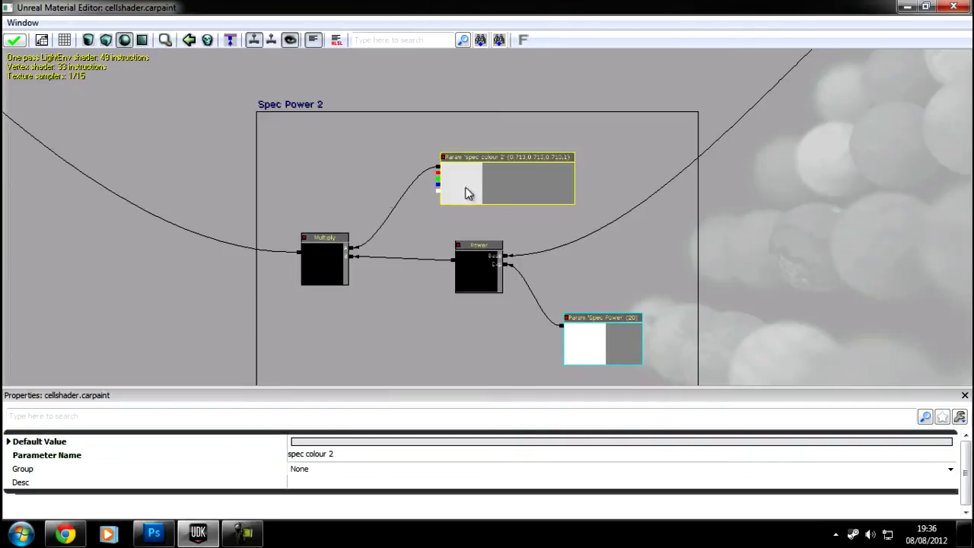
- Set the default value of the Spec Power parameter in the Spec Power 2 group to 100
{"action": "left_click", "coordinate": [621, 358]}
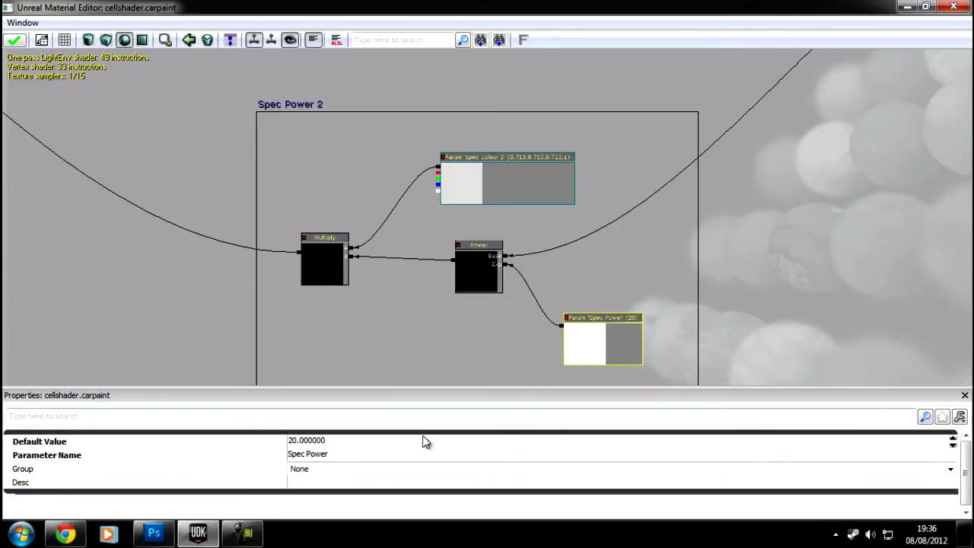
{"action": "left_click", "coordinate": [316, 441]}
{"action": "type", "text": "100"}
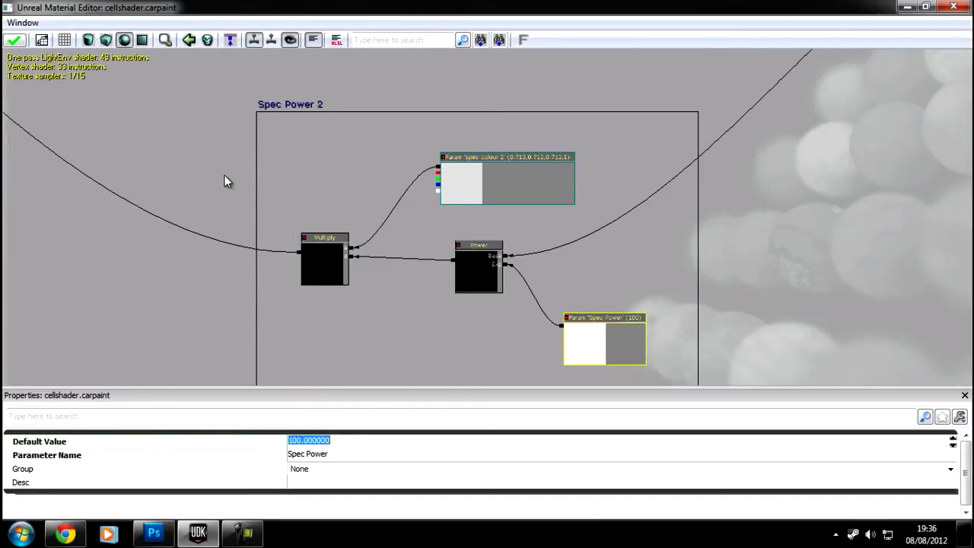
- Rename the power parameter in the Spec Power 2 group to "Spec Power 2"
{"action": "left_click_drag", "start_coordinate": [224, 181], "coordinate": [265, 300]}
{"action": "left_click_drag", "start_coordinate": [313, 228], "coordinate": [271, 346]}
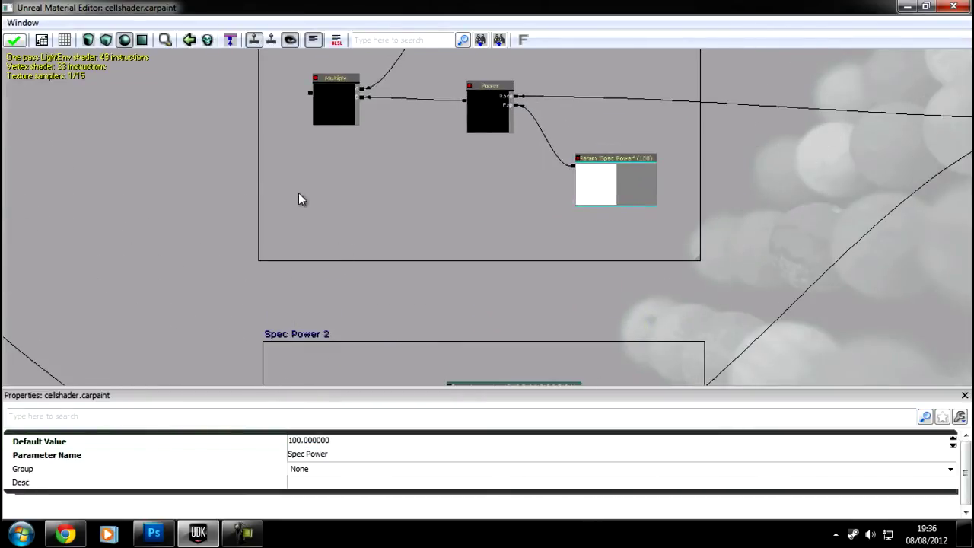
{"action": "left_click_drag", "start_coordinate": [248, 207], "coordinate": [258, 265]}
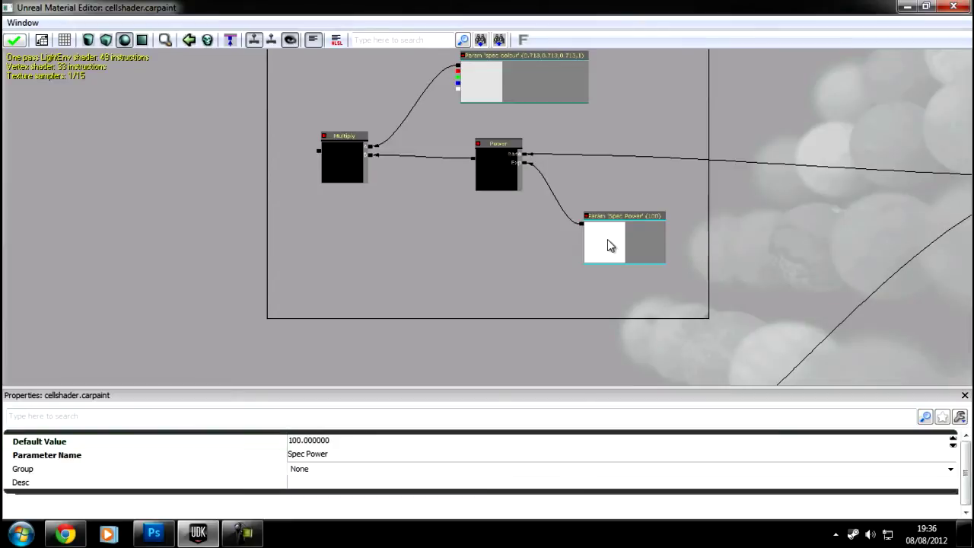
{"action": "left_click_drag", "start_coordinate": [460, 384], "coordinate": [498, 224]}
{"action": "left_click_drag", "start_coordinate": [594, 342], "coordinate": [601, 213]}
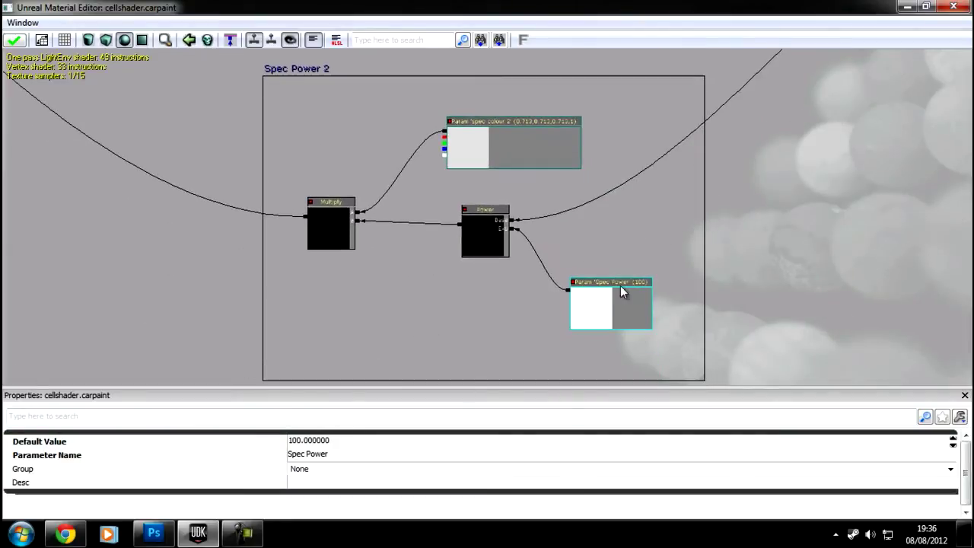
{"action": "left_click", "coordinate": [622, 285]}
{"action": "left_click", "coordinate": [342, 454]}
{"action": "left_click", "coordinate": [342, 455]}
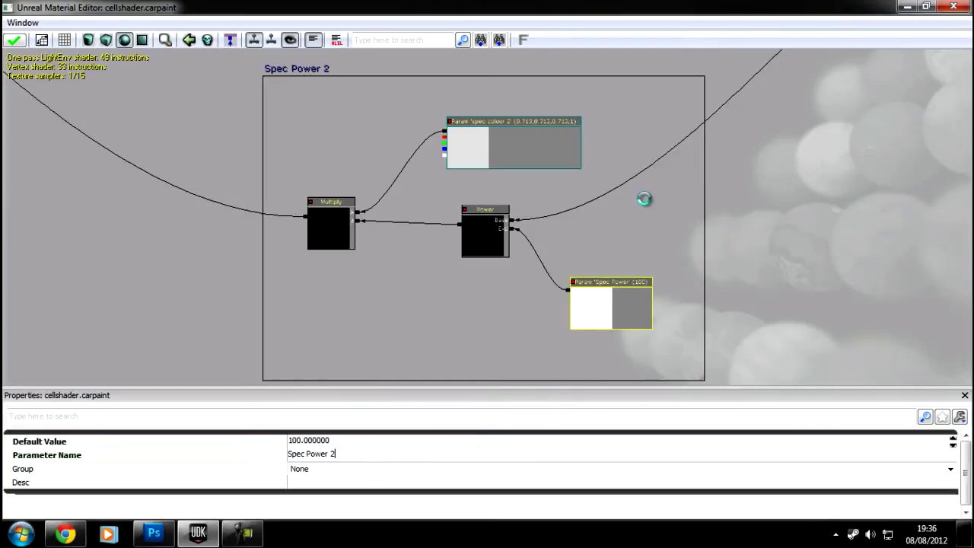
{"action": "key", "text": "Return"}
- Set the default value of the Spec Power parameter in the Spec Power 1 group to 20
{"action": "left_click_drag", "start_coordinate": [617, 212], "coordinate": [601, 249]}
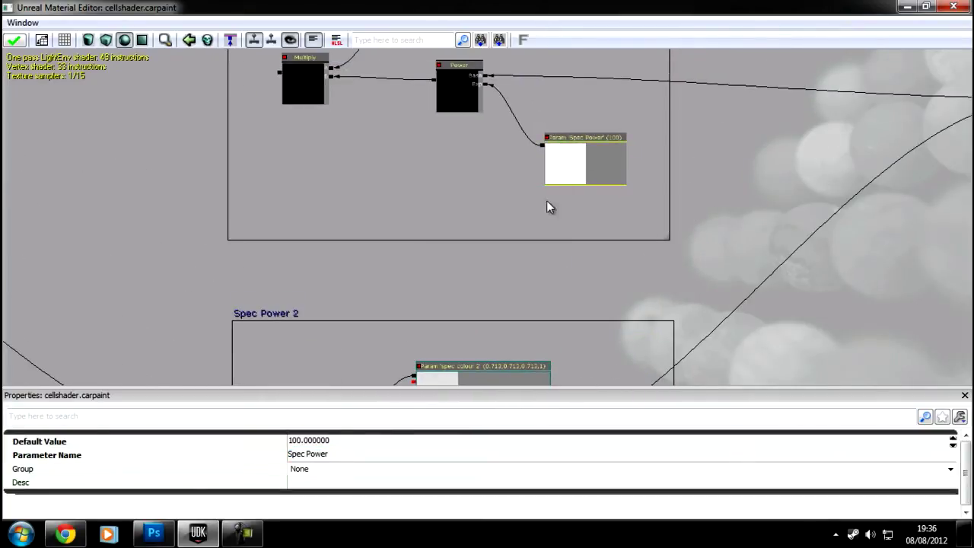
{"action": "left_click_drag", "start_coordinate": [463, 271], "coordinate": [471, 153]}
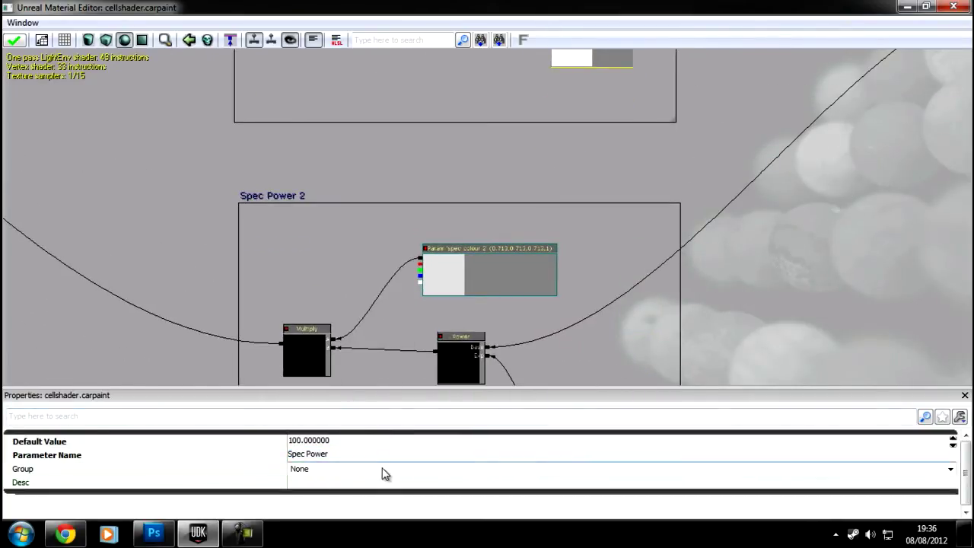
{"action": "left_click", "coordinate": [322, 446]}
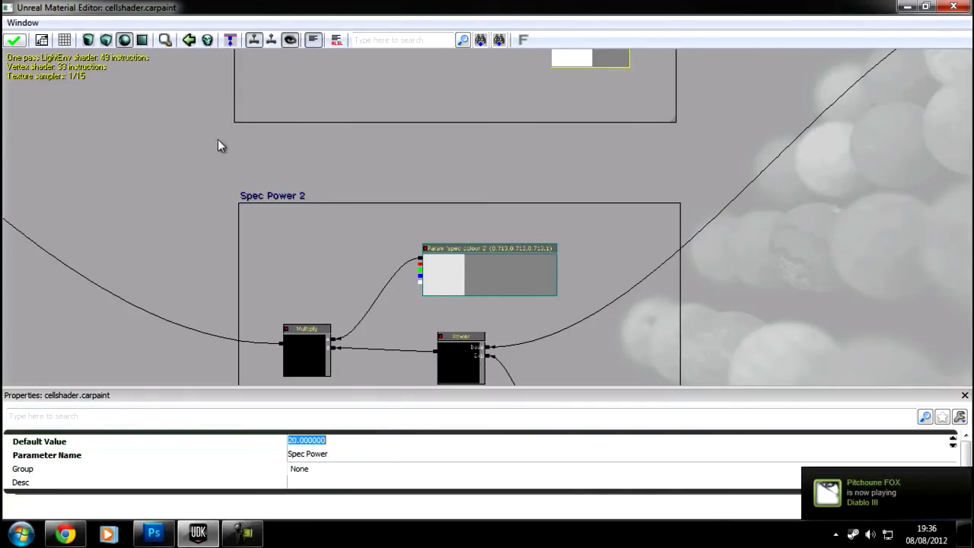
- Change the spec colour parameter in Spec Power 1 to orange with a saturation of 0.94
{"action": "left_click_drag", "start_coordinate": [172, 114], "coordinate": [274, 341]}
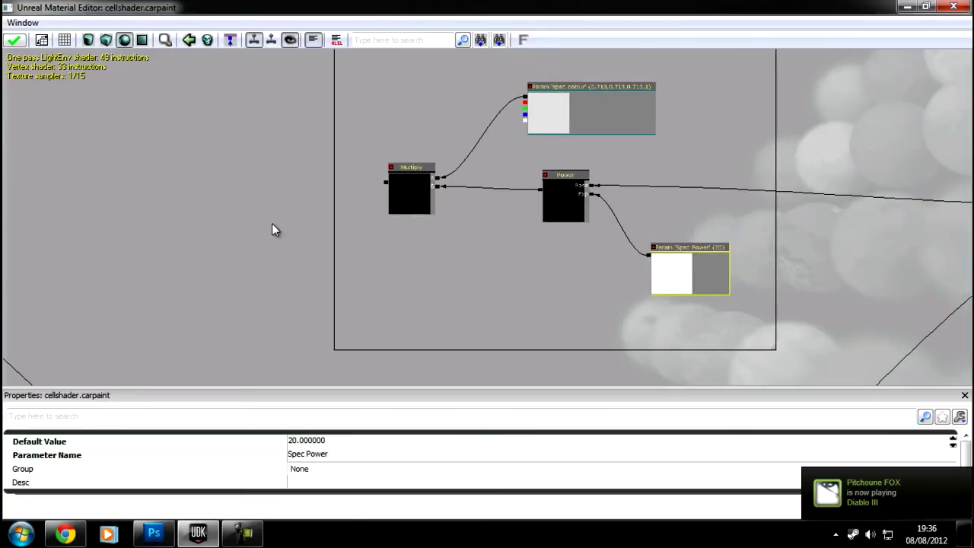
{"action": "left_click", "coordinate": [253, 239]}
{"action": "scroll", "coordinate": [316, 229], "scroll_direction": "down", "scroll_amount": 3}
{"action": "scroll", "coordinate": [353, 164], "scroll_direction": "up", "scroll_amount": 3}
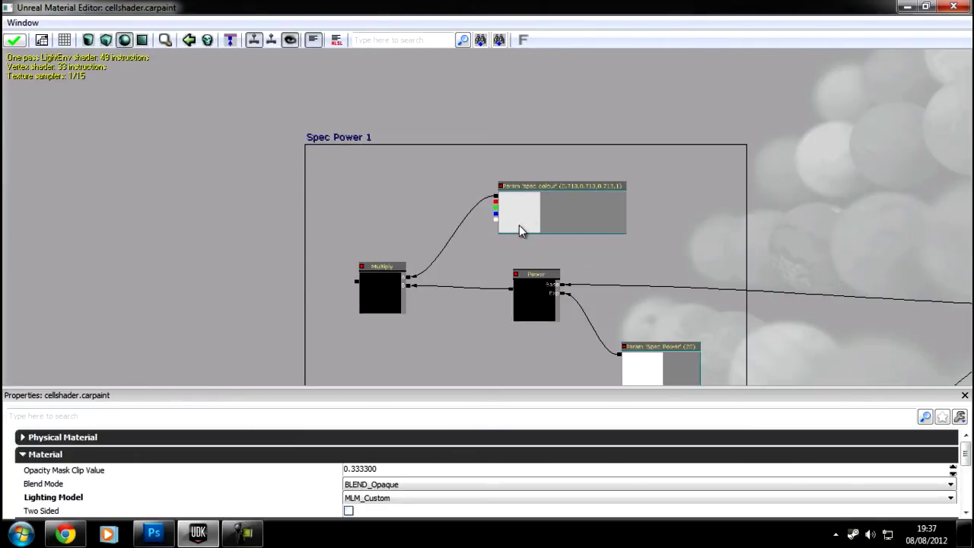
{"action": "scroll", "coordinate": [436, 192], "scroll_direction": "down", "scroll_amount": 2}
{"action": "scroll", "coordinate": [407, 164], "scroll_direction": "up", "scroll_amount": 4}
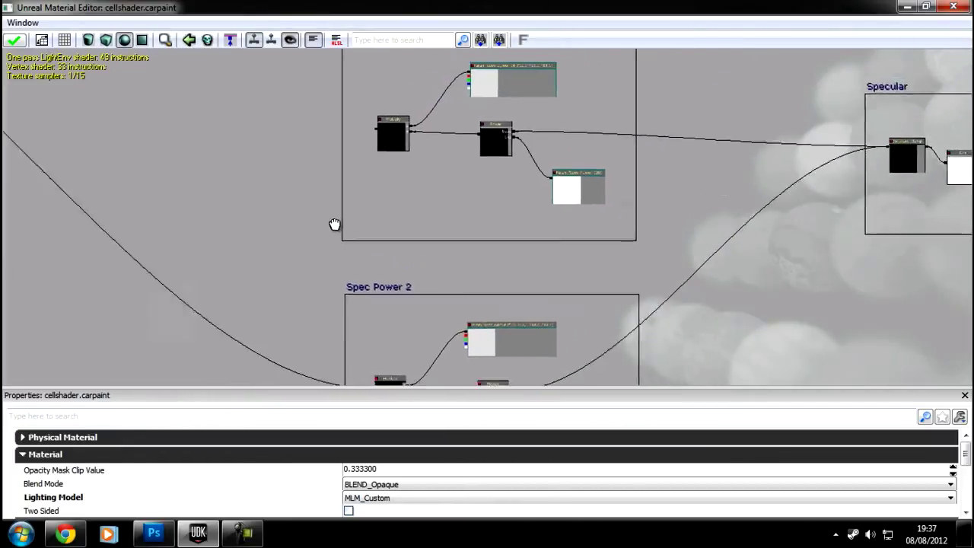
{"action": "left_click", "coordinate": [462, 143]}
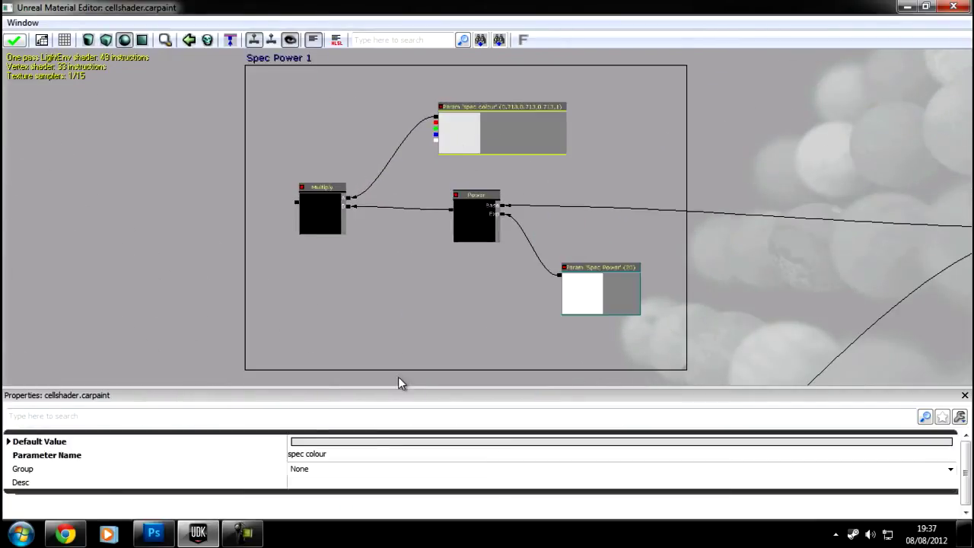
{"action": "left_click", "coordinate": [353, 441]}
{"action": "mouse_move", "coordinate": [458, 200]}
{"action": "left_mouse_down"}
{"action": "mouse_move", "coordinate": [467, 208]}
{"action": "mouse_move", "coordinate": [456, 178]}
{"action": "mouse_move", "coordinate": [464, 183]}
{"action": "mouse_move", "coordinate": [439, 166]}
{"action": "left_mouse_up"}
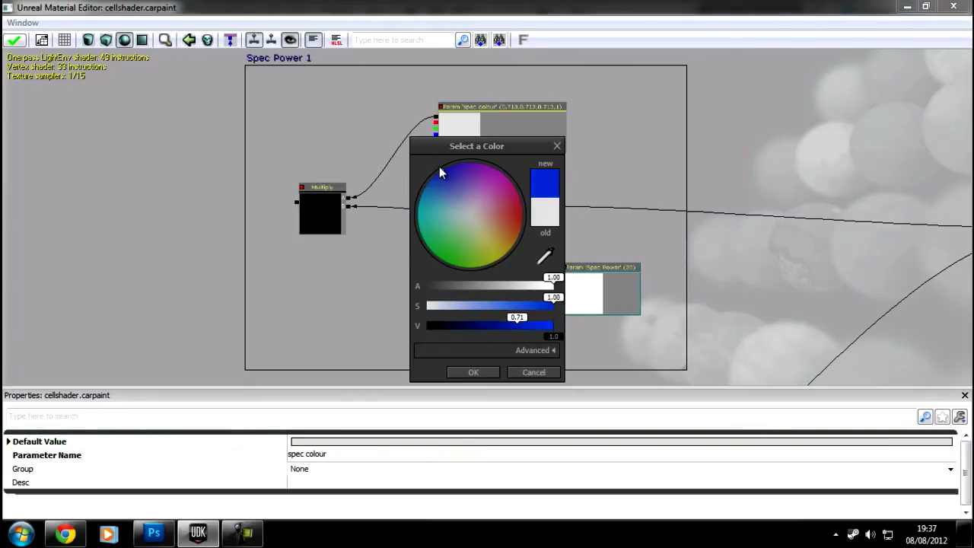
{"action": "left_click", "coordinate": [517, 314]}
{"action": "mouse_move", "coordinate": [442, 173]}
{"action": "left_mouse_down"}
{"action": "mouse_move", "coordinate": [479, 224]}
{"action": "mouse_move", "coordinate": [493, 233]}
{"action": "mouse_move", "coordinate": [501, 226]}
{"action": "left_mouse_up"}
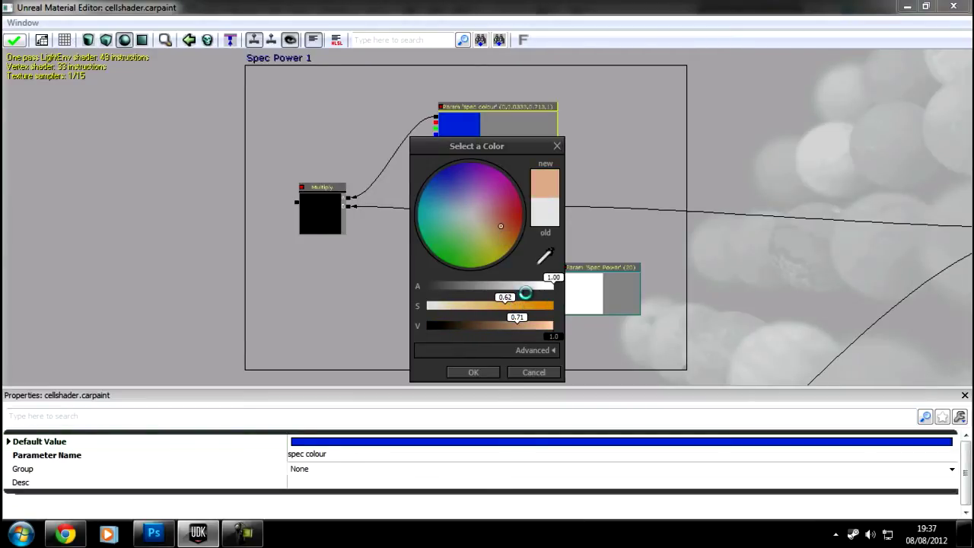
{"action": "left_click_drag", "start_coordinate": [526, 294], "coordinate": [537, 297]}
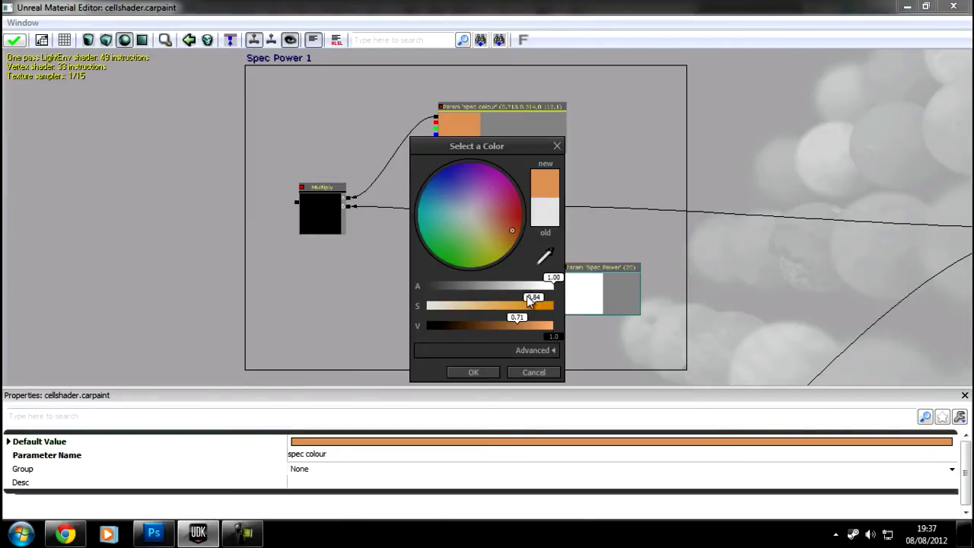
{"action": "left_click_drag", "start_coordinate": [538, 302], "coordinate": [547, 297]}
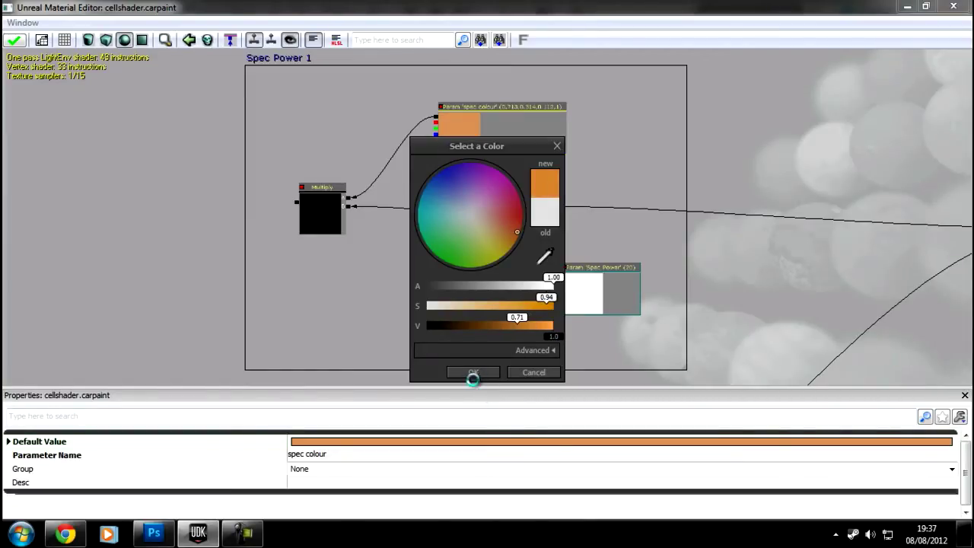
{"action": "left_click", "coordinate": [472, 373]}
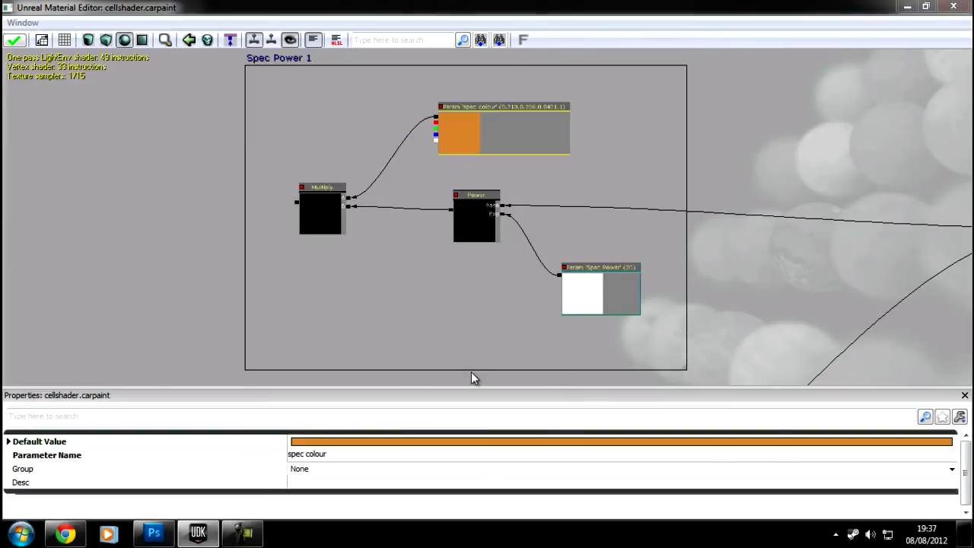
- Move the Add, Multiply and Diffuse parameter nodes together away from the material's main node towards the Lambert group
{"action": "left_click_drag", "start_coordinate": [471, 376], "coordinate": [432, 252]}
{"action": "scroll", "coordinate": [433, 252], "scroll_direction": "down", "scroll_amount": 5}
{"action": "left_click_drag", "start_coordinate": [357, 266], "coordinate": [350, 207]}
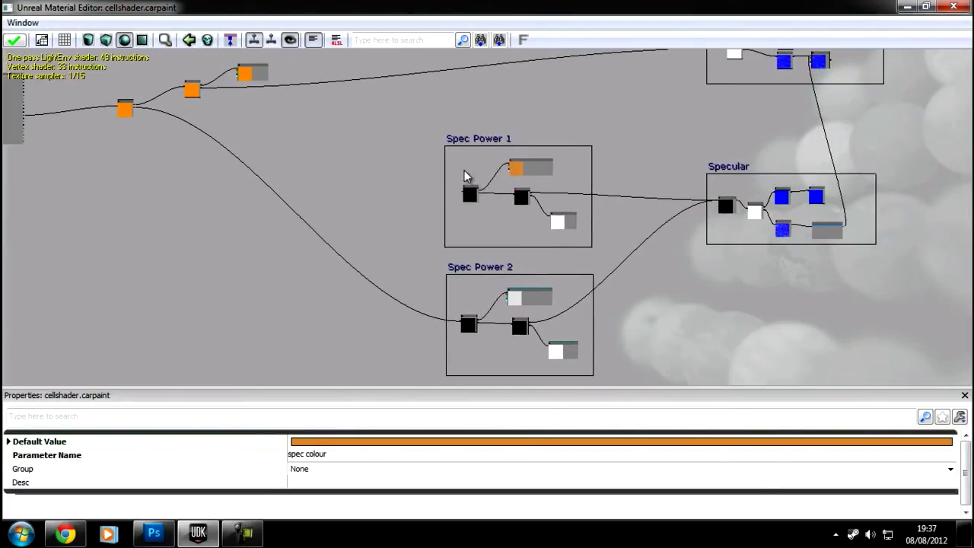
{"action": "left_click_drag", "start_coordinate": [398, 227], "coordinate": [438, 243]}
{"action": "left_click", "coordinate": [415, 231]}
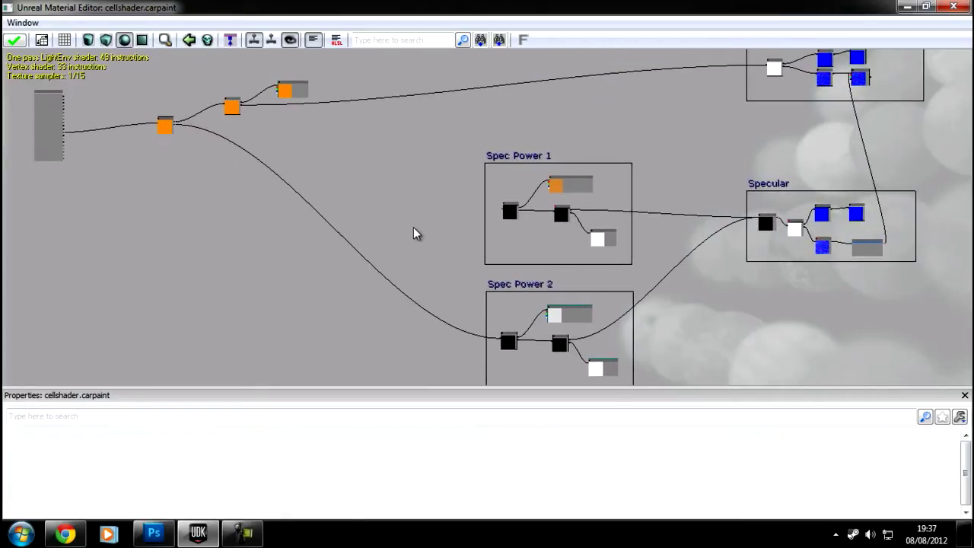
{"action": "left_click_drag", "start_coordinate": [211, 191], "coordinate": [262, 283]}
{"action": "scroll", "coordinate": [283, 210], "scroll_direction": "up", "scroll_amount": 2}
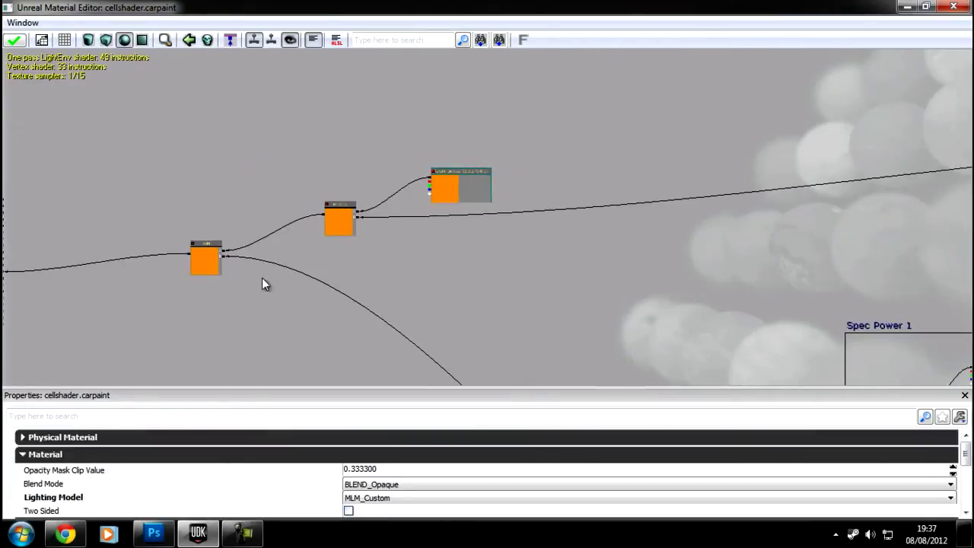
{"action": "left_click", "coordinate": [195, 249]}
{"action": "left_click", "coordinate": [444, 189], "text": "ctrl"}
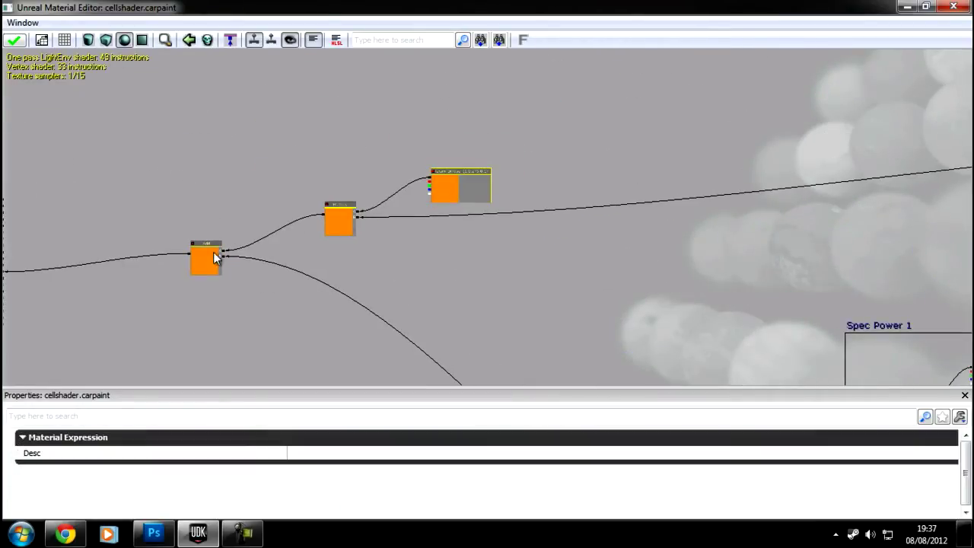
{"action": "left_click_drag", "start_coordinate": [214, 259], "coordinate": [613, 88], "text": "ctrl"}
- Shift the Diffuse parameter, Multiply and Add nodes one by one closer to the Lambert group
{"action": "left_click_drag", "start_coordinate": [768, 165], "coordinate": [553, 298]}
{"action": "scroll", "coordinate": [450, 197], "scroll_direction": "down", "scroll_amount": 3}
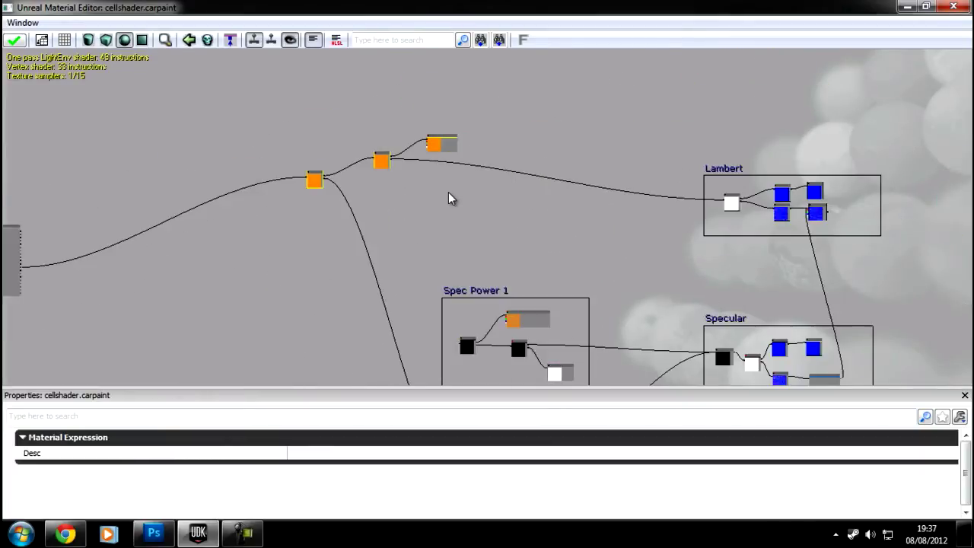
{"action": "left_click", "coordinate": [437, 147]}
{"action": "left_click_drag", "start_coordinate": [439, 159], "coordinate": [575, 115]}
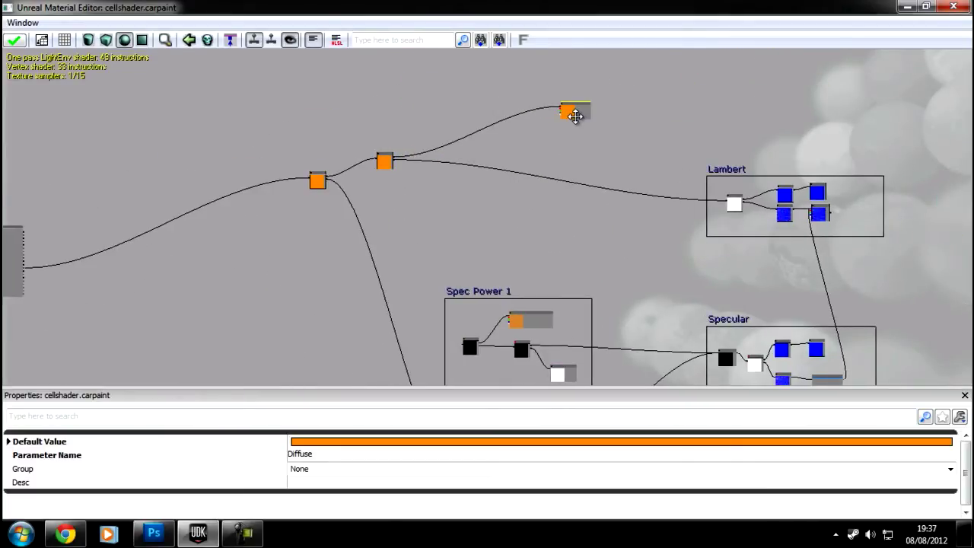
{"action": "left_click_drag", "start_coordinate": [385, 164], "coordinate": [528, 141]}
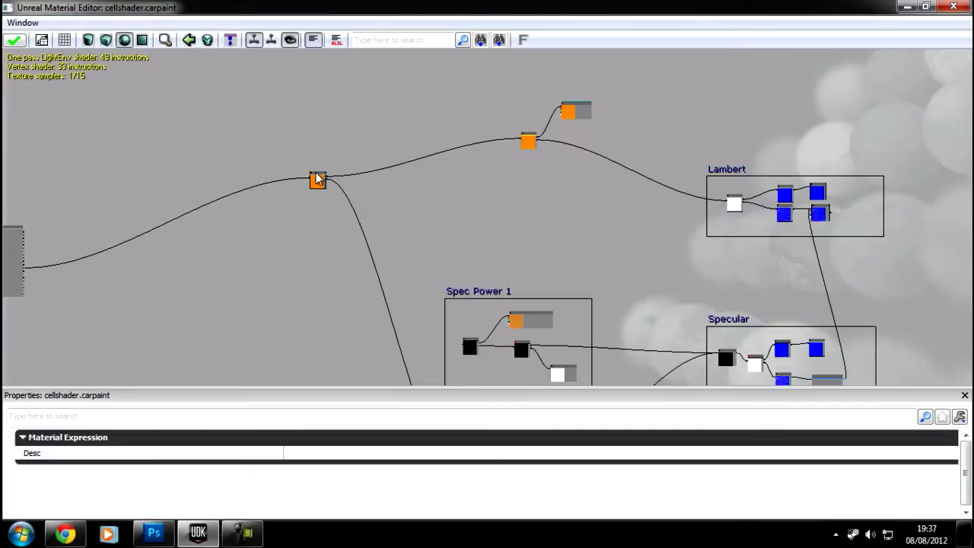
{"action": "left_click_drag", "start_coordinate": [318, 181], "coordinate": [467, 152]}
- Break the connection from Spec Power 2 to the Add node's B input
{"action": "scroll", "coordinate": [480, 175], "scroll_direction": "up", "scroll_amount": 5}
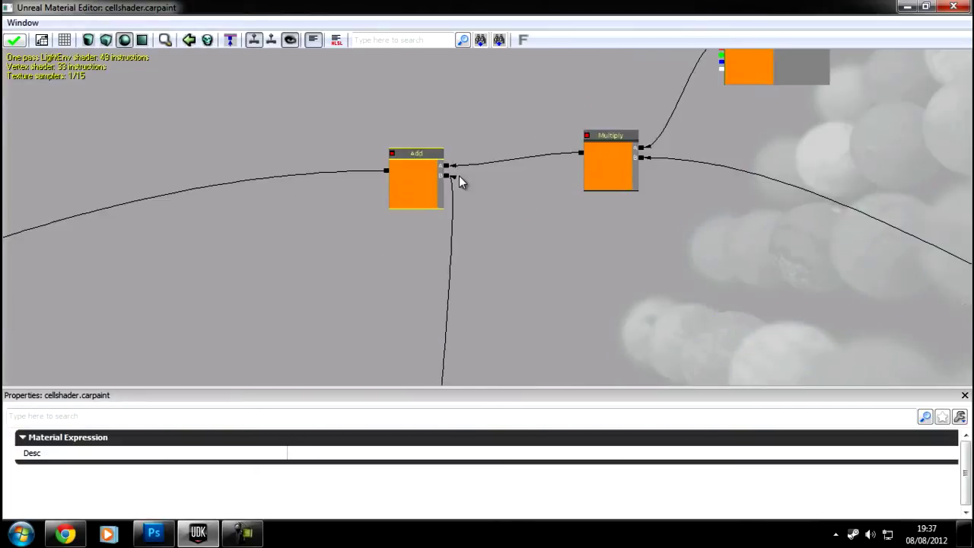
{"action": "left_click", "coordinate": [449, 177], "text": "alt"}
- Create a new comment box named "Diffuse" just below the Multiply node
{"action": "left_click_drag", "start_coordinate": [551, 228], "coordinate": [449, 255]}
{"action": "scroll", "coordinate": [449, 255], "scroll_direction": "down", "scroll_amount": 3}
{"action": "scroll", "coordinate": [449, 259], "scroll_direction": "down", "scroll_amount": 1}
{"action": "right_click", "coordinate": [483, 269]}
{"action": "left_click", "coordinate": [521, 488]}
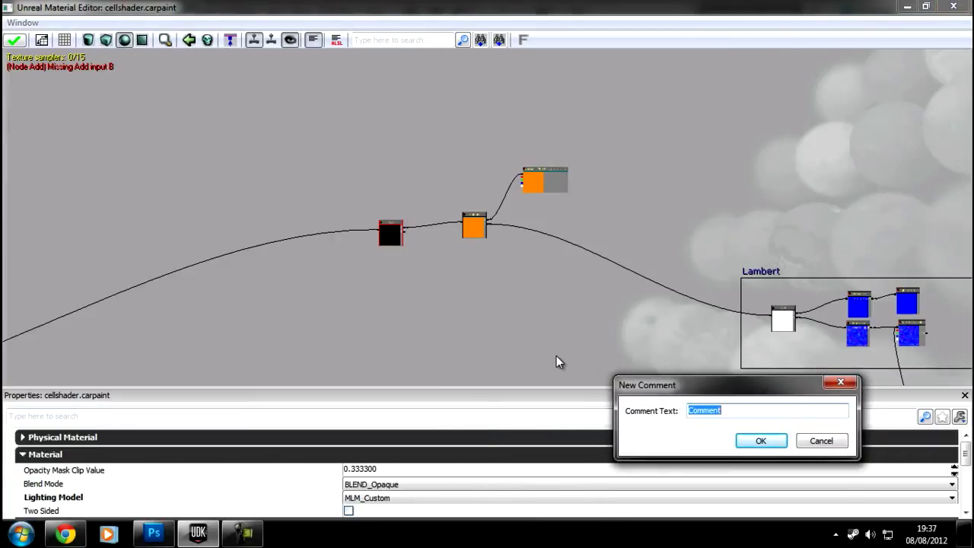
{"action": "type", "text": "Diffuse"}
{"action": "key", "text": "Return"}
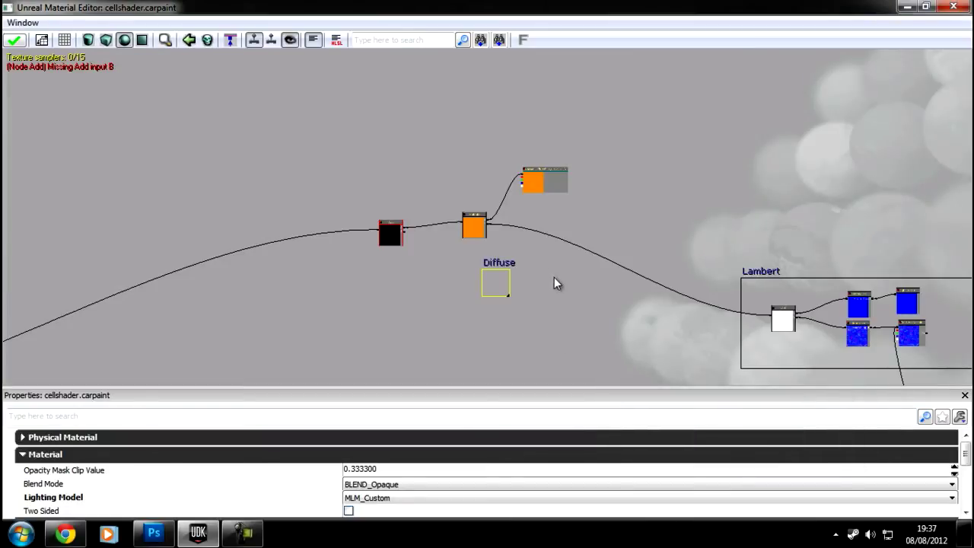
- Enlarge the "Diffuse" comment box so it encloses the Add, Multiply and Diffuse parameter nodes
{"action": "left_click_drag", "start_coordinate": [495, 268], "coordinate": [587, 285]}
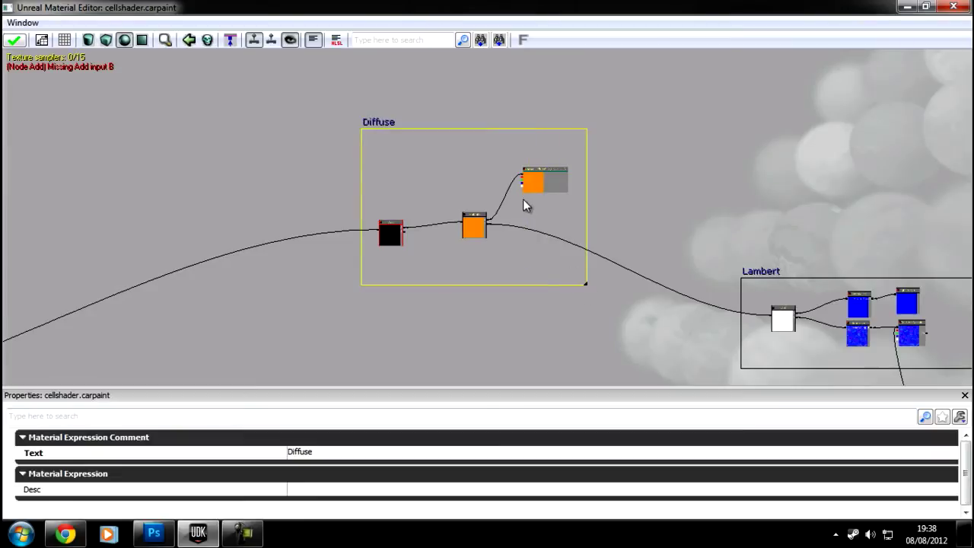
- Review the Diffuse, spec colour and spec colour 2 parameter nodes in their comment groups
{"action": "left_click", "coordinate": [536, 188]}
{"action": "left_click_drag", "start_coordinate": [509, 287], "coordinate": [522, 50]}
{"action": "left_click", "coordinate": [493, 260]}
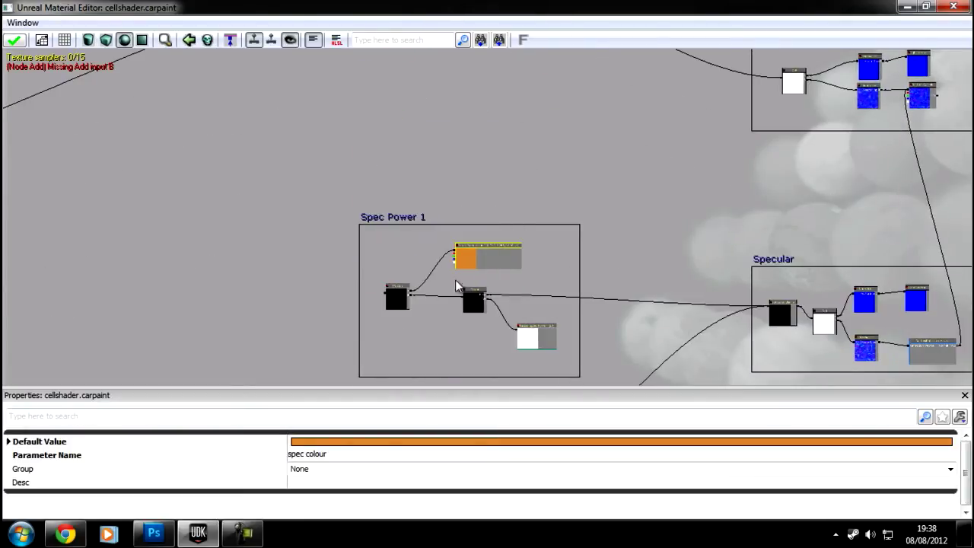
{"action": "left_click_drag", "start_coordinate": [425, 339], "coordinate": [469, 269]}
{"action": "left_click", "coordinate": [475, 323]}
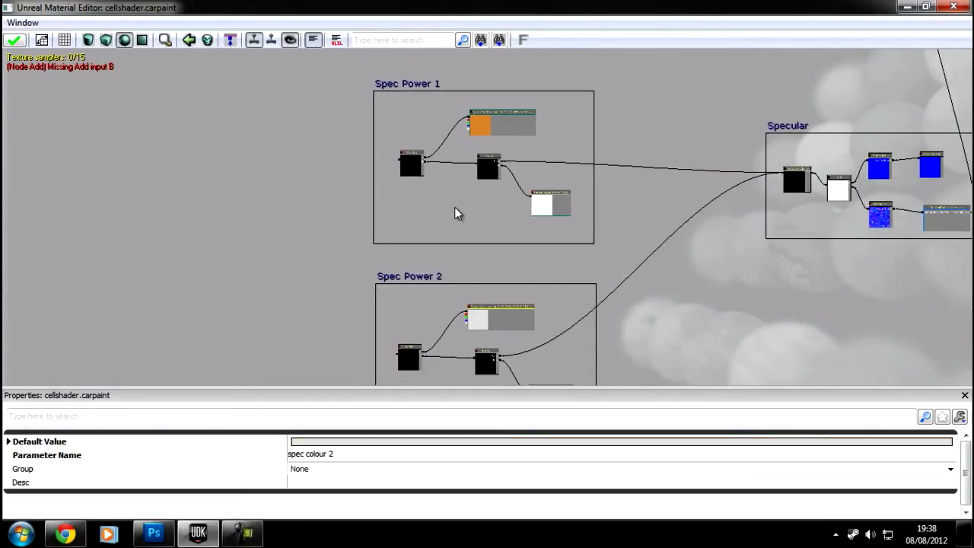
{"action": "left_click_drag", "start_coordinate": [451, 128], "coordinate": [462, 207]}
{"action": "left_click", "coordinate": [457, 125]}
{"action": "left_click_drag", "start_coordinate": [489, 100], "coordinate": [492, 304]}
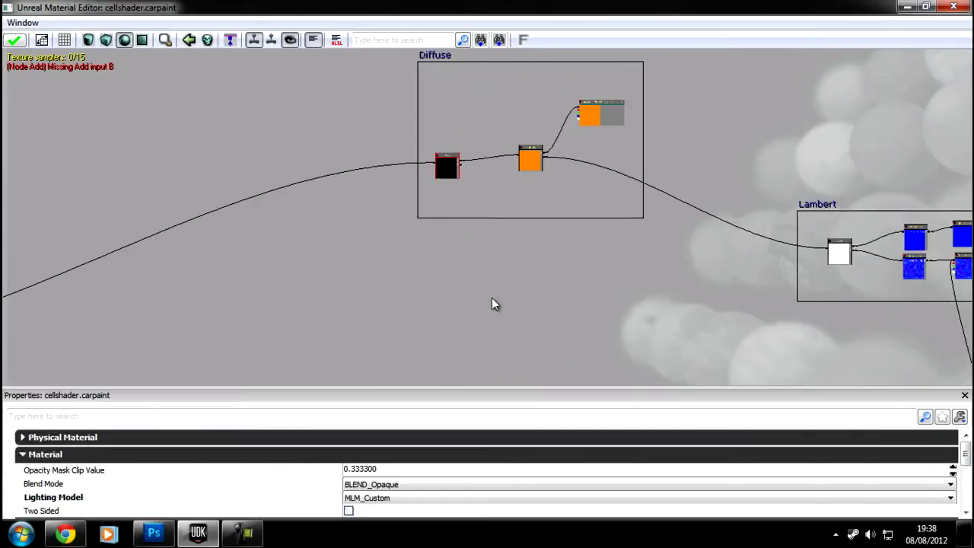
- Move the Diffuse comment group up and slightly closer to the Lambert group's column
{"action": "scroll", "coordinate": [547, 248], "scroll_direction": "down", "scroll_amount": 3}
{"action": "left_click_drag", "start_coordinate": [522, 246], "coordinate": [494, 298]}
{"action": "left_click", "coordinate": [455, 164]}
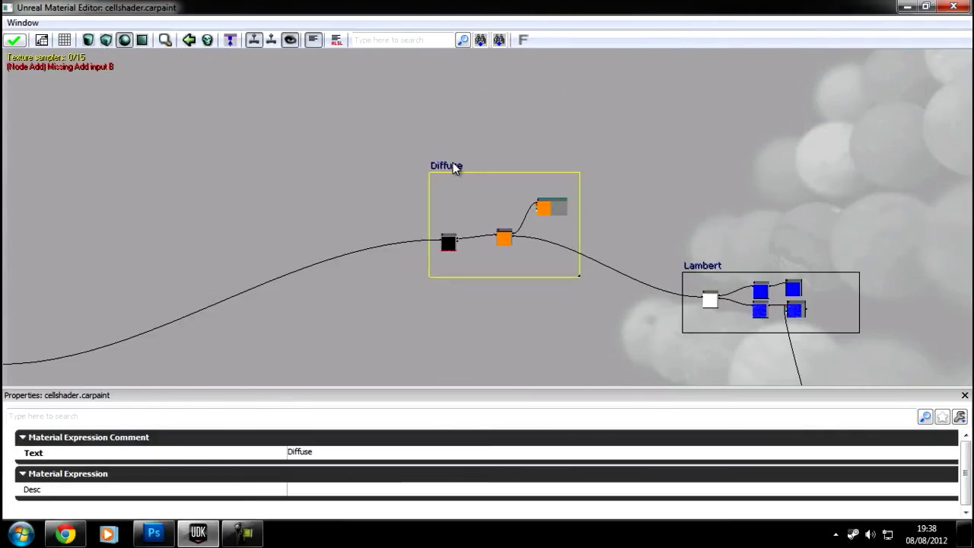
{"action": "left_click_drag", "start_coordinate": [457, 159], "coordinate": [505, 111]}
{"action": "left_click_drag", "start_coordinate": [424, 281], "coordinate": [524, 167]}
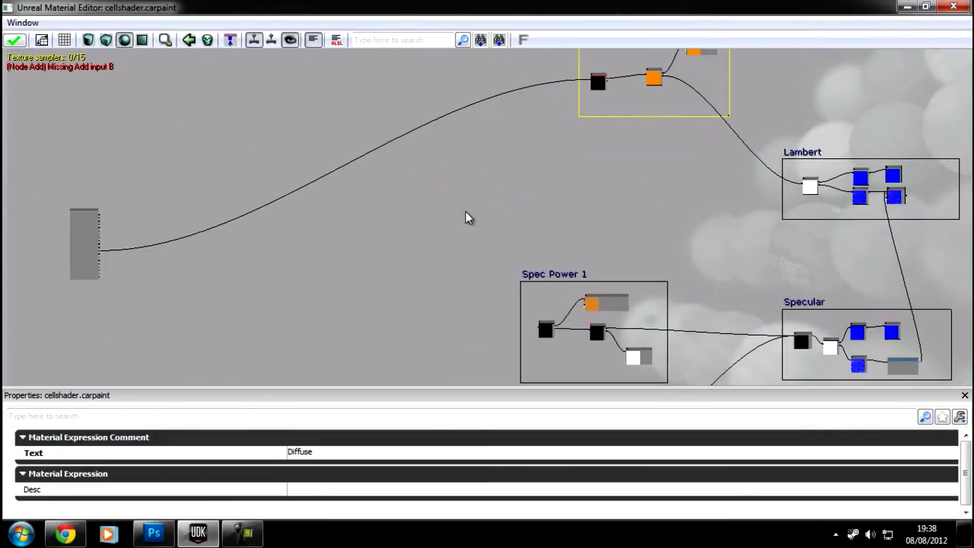
{"action": "left_click_drag", "start_coordinate": [473, 277], "coordinate": [468, 155]}
{"action": "left_click_drag", "start_coordinate": [411, 252], "coordinate": [386, 216]}
{"action": "scroll", "coordinate": [404, 266], "scroll_direction": "down", "scroll_amount": 3}
{"action": "scroll", "coordinate": [398, 261], "scroll_direction": "up", "scroll_amount": 5}
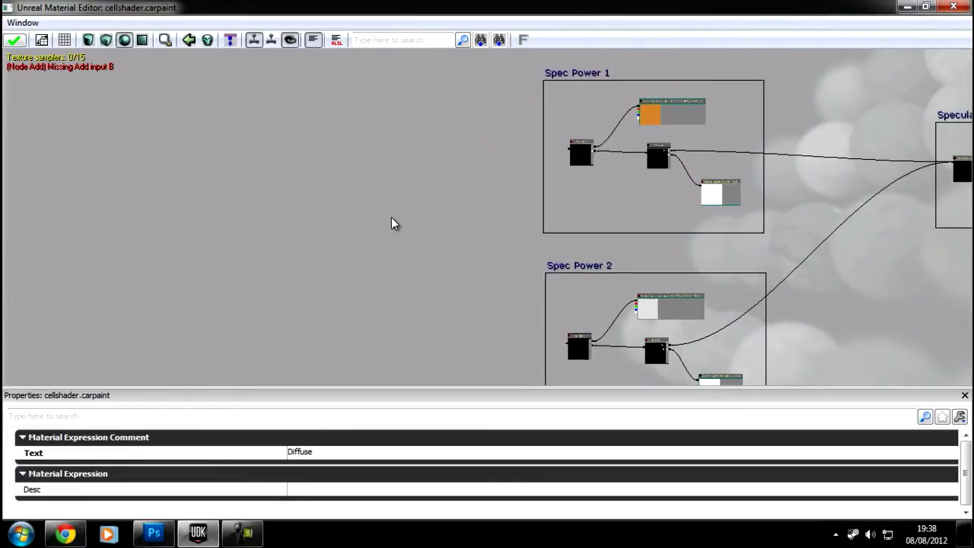
{"action": "mouse_move", "coordinate": [435, 173]}
{"action": "left_mouse_down"}
{"action": "mouse_move", "coordinate": [430, 195]}
{"action": "mouse_move", "coordinate": [441, 177]}
{"action": "left_mouse_up"}
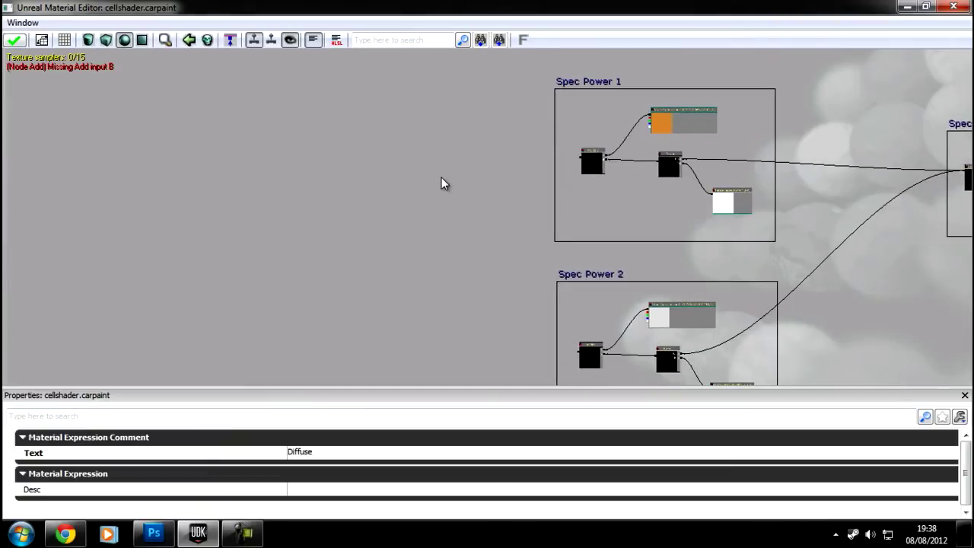
{"action": "scroll", "coordinate": [441, 178], "scroll_direction": "up", "scroll_amount": 4}
{"action": "scroll", "coordinate": [441, 205], "scroll_direction": "down", "scroll_amount": 5}
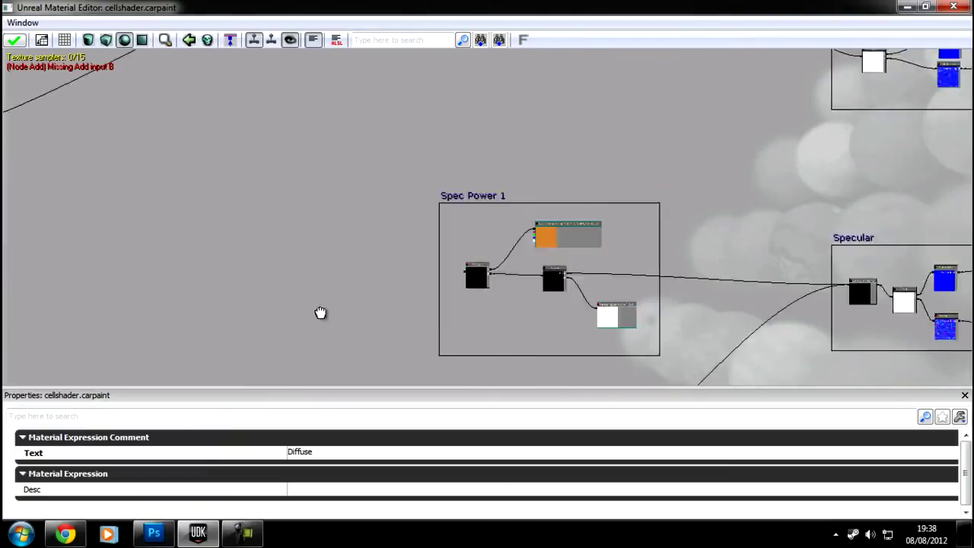
{"action": "left_click_drag", "start_coordinate": [373, 211], "coordinate": [443, 203]}
{"action": "scroll", "coordinate": [414, 185], "scroll_direction": "up", "scroll_amount": 4}
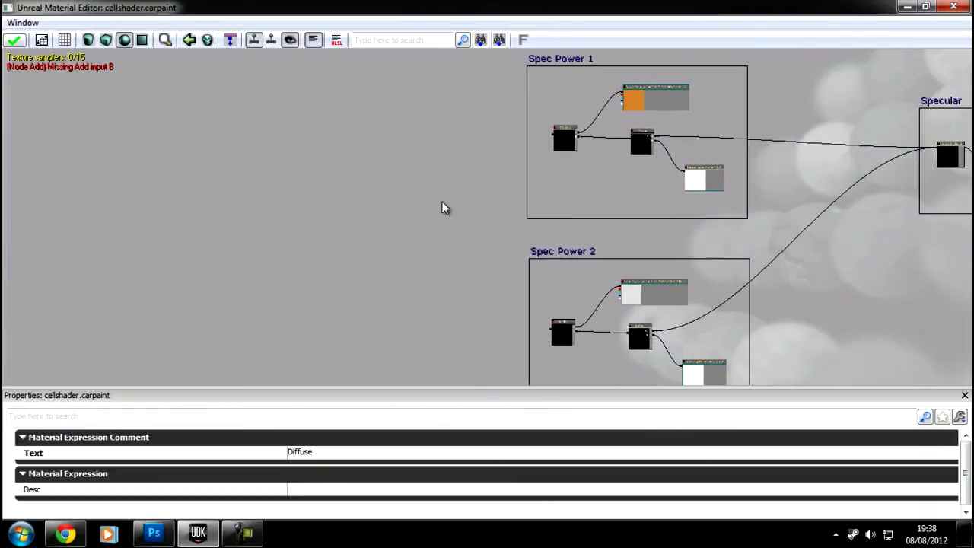
- Place a new Add node between the material's main node and the Spec Power 1 and Spec Power 2 groups
{"action": "left_click", "coordinate": [437, 201]}
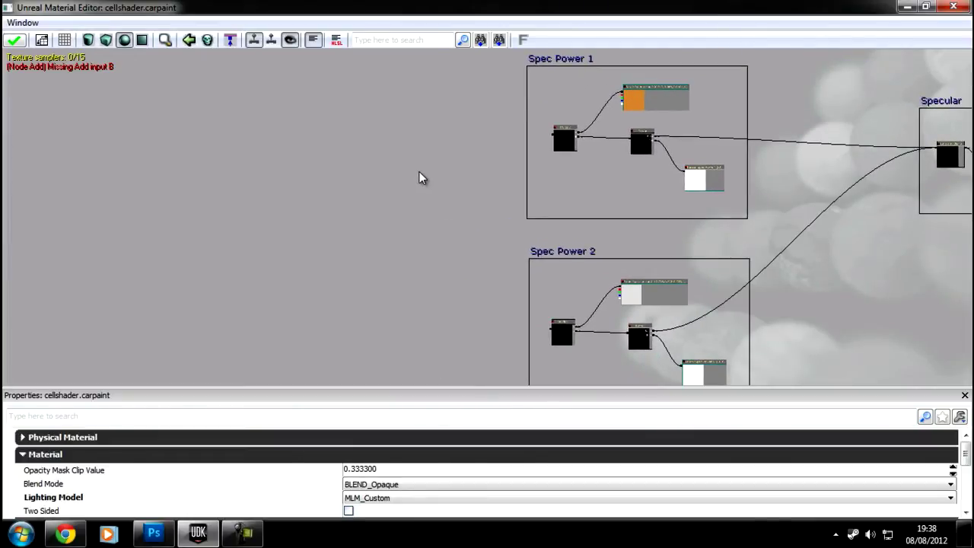
{"action": "left_click", "coordinate": [436, 196]}
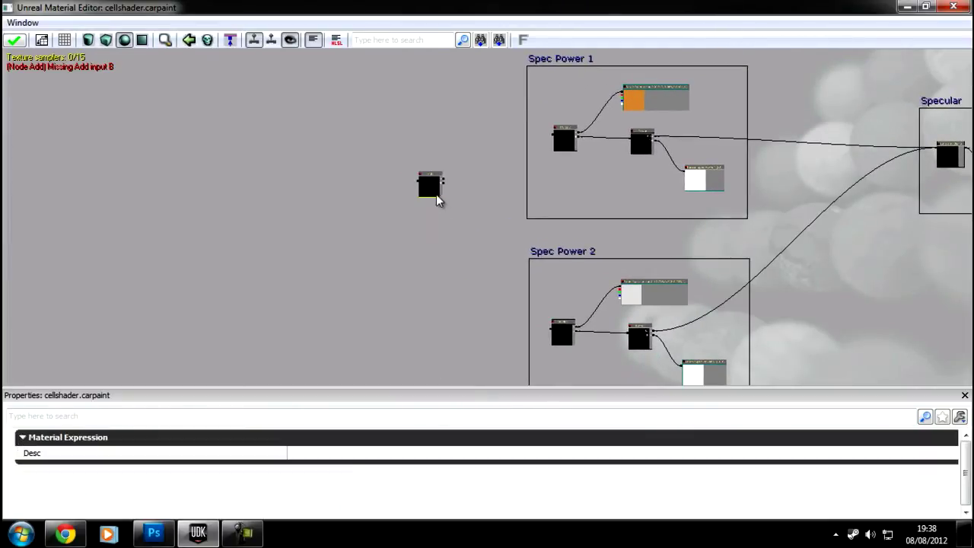
{"action": "scroll", "coordinate": [434, 202], "scroll_direction": "up", "scroll_amount": 2}
{"action": "scroll", "coordinate": [426, 171], "scroll_direction": "down", "scroll_amount": 4}
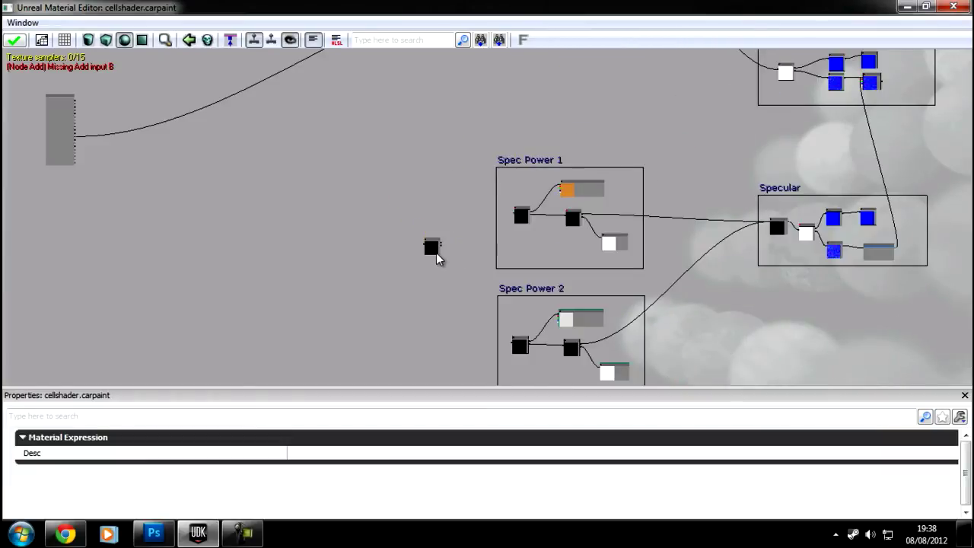
{"action": "left_click_drag", "start_coordinate": [433, 251], "coordinate": [392, 252]}
- Connect Spec Power 1's Multiply output to the new Add node's A input and Spec Power 2's Multiply output to its B input
{"action": "scroll", "coordinate": [511, 217], "scroll_direction": "up", "scroll_amount": 5}
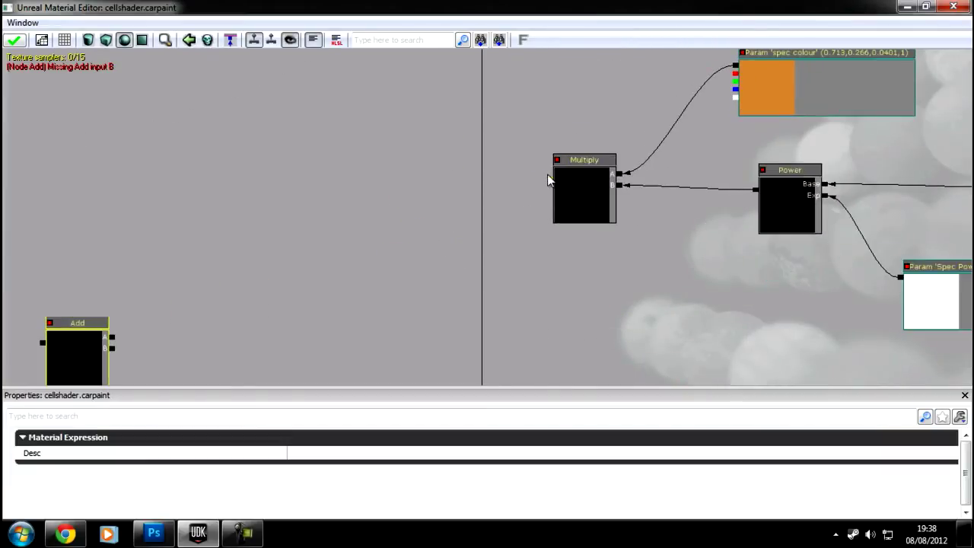
{"action": "left_click_drag", "start_coordinate": [548, 181], "coordinate": [111, 338]}
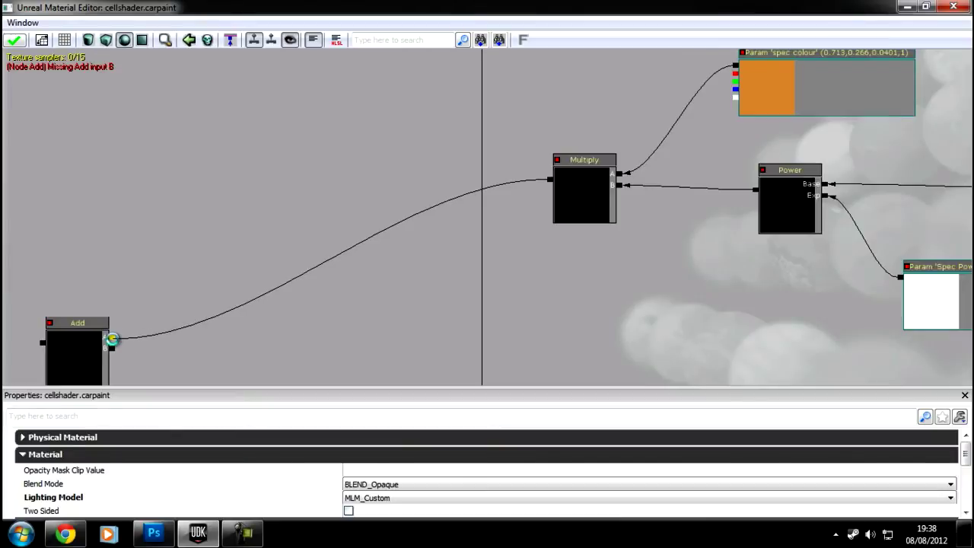
{"action": "left_click_drag", "start_coordinate": [233, 361], "coordinate": [295, 3]}
{"action": "scroll", "coordinate": [565, 259], "scroll_direction": "down", "scroll_amount": 1}
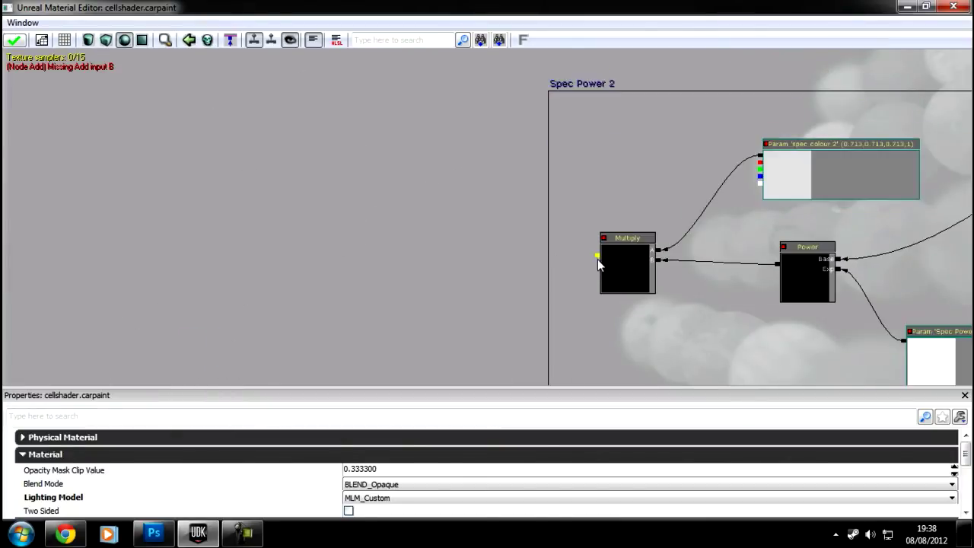
{"action": "left_click_drag", "start_coordinate": [597, 264], "coordinate": [220, 159]}
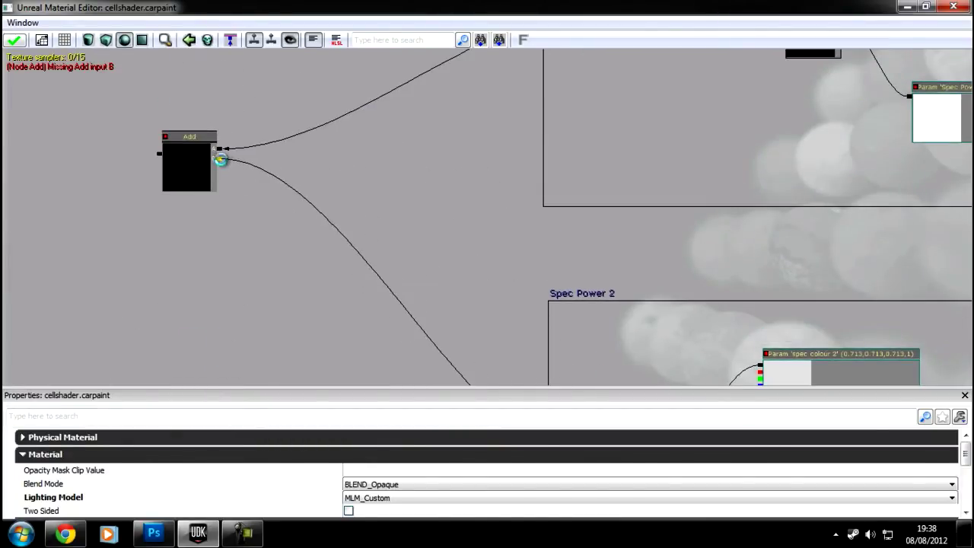
{"action": "left_click_drag", "start_coordinate": [389, 163], "coordinate": [361, 221]}
{"action": "scroll", "coordinate": [362, 221], "scroll_direction": "down", "scroll_amount": 3}
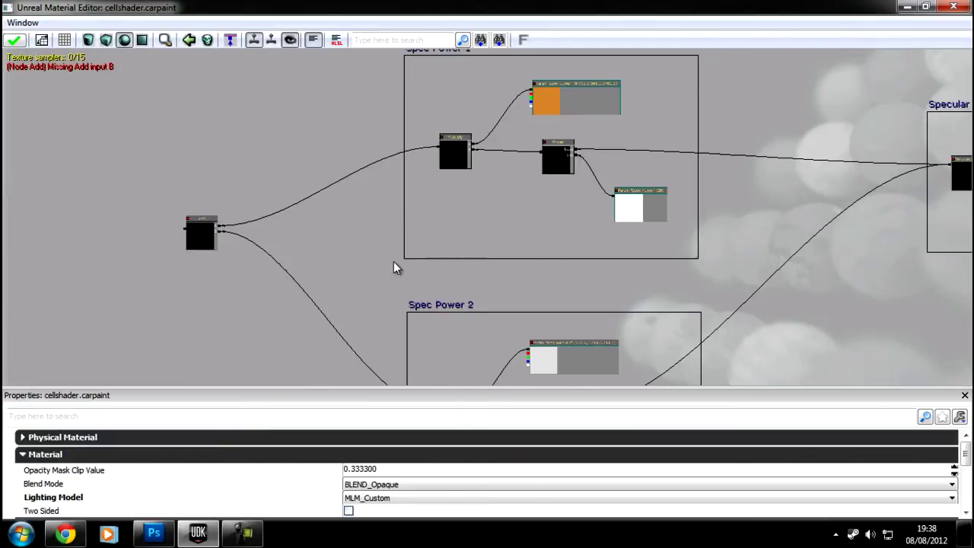
- Check the default colours of the spec colour 2 and spec colour parameters in the colour picker
{"action": "left_click_drag", "start_coordinate": [393, 261], "coordinate": [774, 245]}
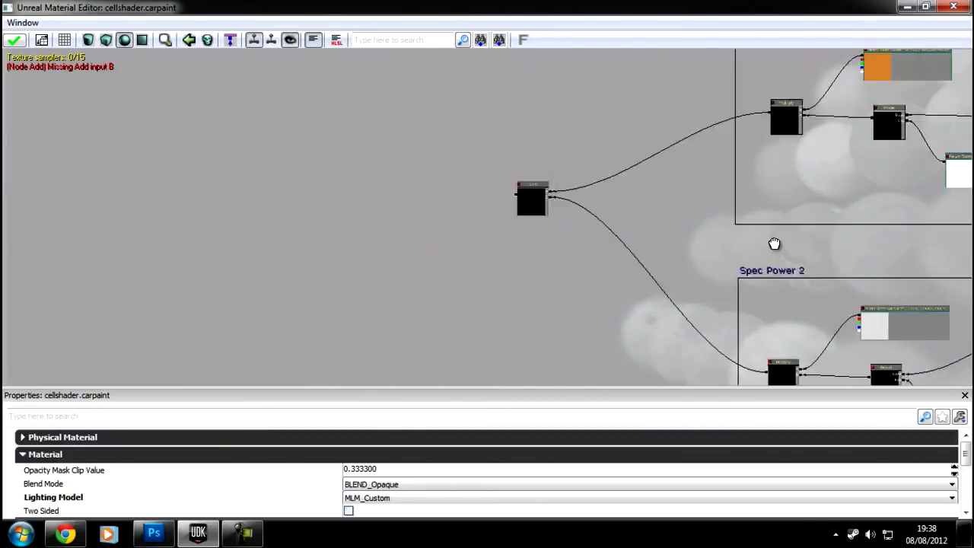
{"action": "left_click_drag", "start_coordinate": [381, 152], "coordinate": [642, 305]}
{"action": "left_click_drag", "start_coordinate": [780, 313], "coordinate": [329, 192]}
{"action": "left_click", "coordinate": [607, 68]}
{"action": "left_click", "coordinate": [606, 322]}
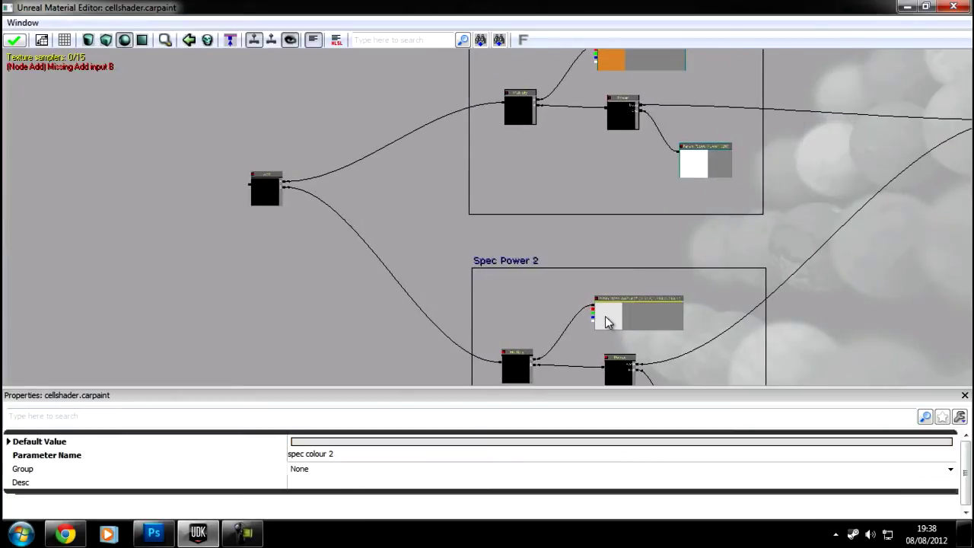
{"action": "left_click", "coordinate": [367, 441]}
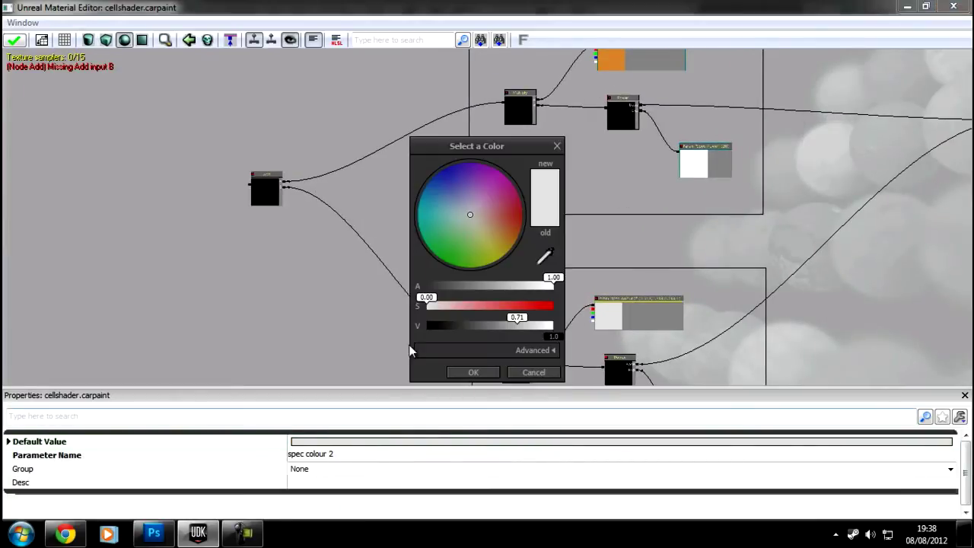
{"action": "left_click", "coordinate": [472, 372]}
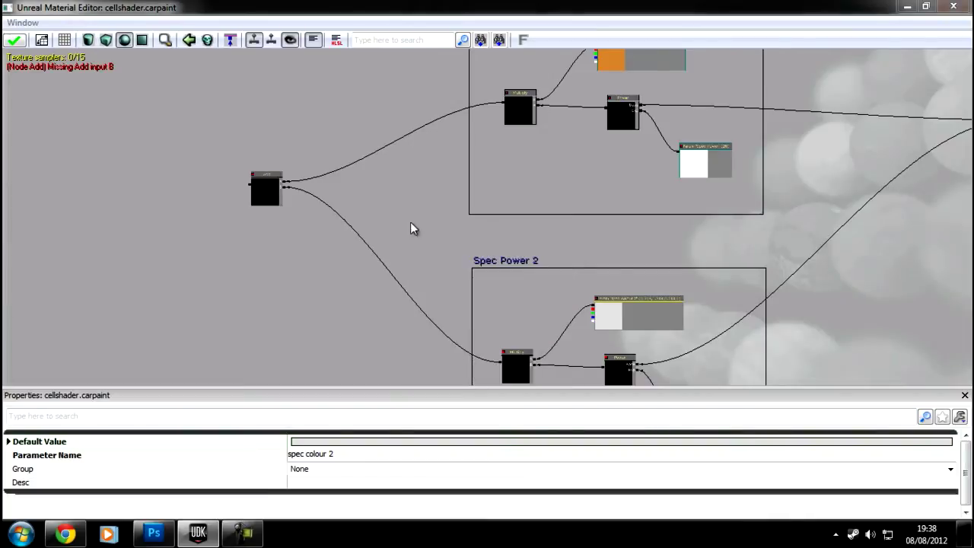
{"action": "left_click_drag", "start_coordinate": [411, 226], "coordinate": [397, 321]}
{"action": "left_click", "coordinate": [607, 159]}
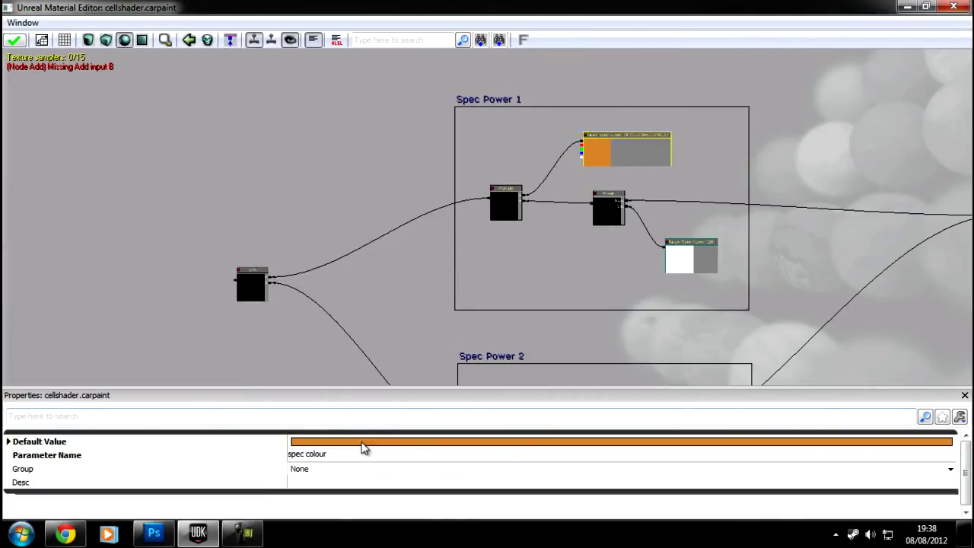
{"action": "left_click", "coordinate": [363, 443]}
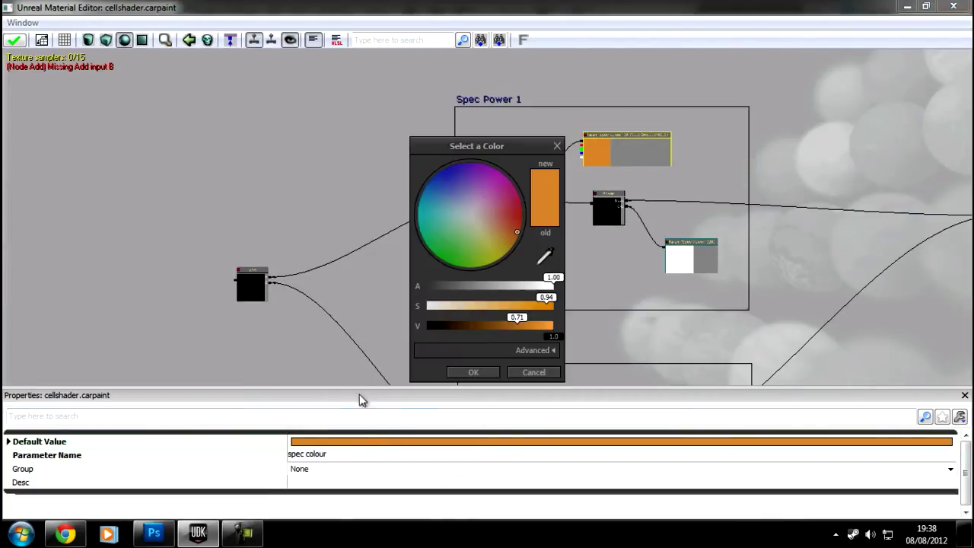
{"action": "left_click", "coordinate": [474, 373]}
- Place another Add node between the material's main node and the Add node that combines both spec layers
{"action": "scroll", "coordinate": [383, 270], "scroll_direction": "down", "scroll_amount": 4}
{"action": "left_click_drag", "start_coordinate": [366, 238], "coordinate": [522, 196]}
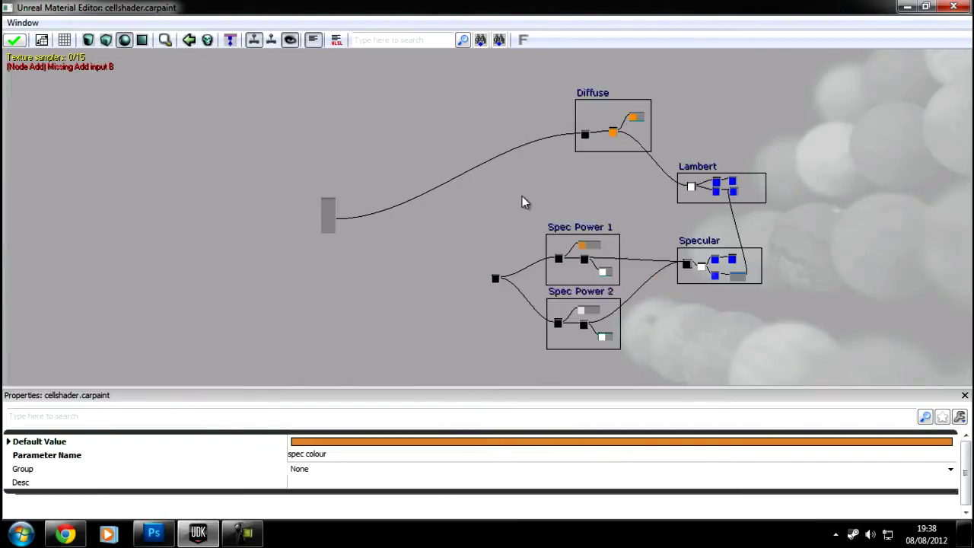
{"action": "left_click", "coordinate": [618, 135]}
{"action": "scroll", "coordinate": [398, 267], "scroll_direction": "up", "scroll_amount": 3}
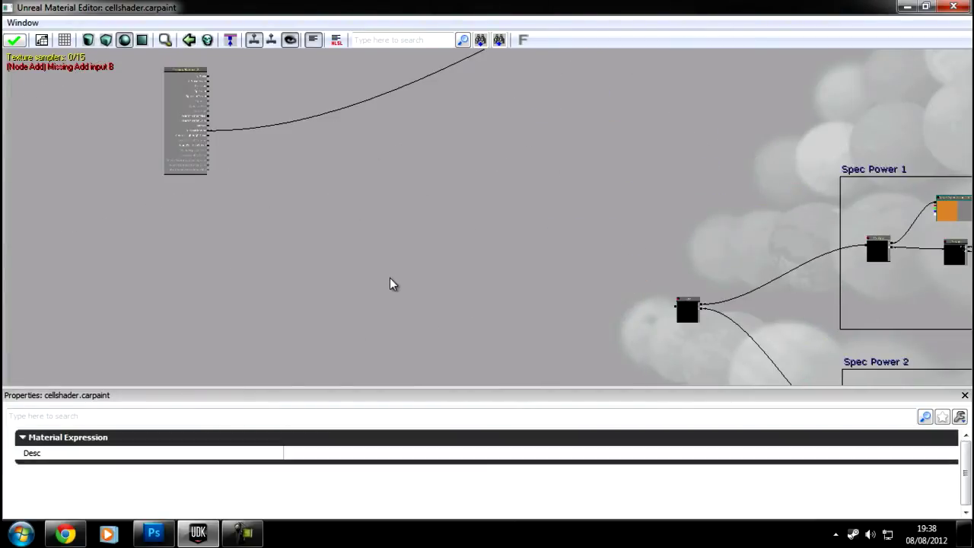
{"action": "left_click", "coordinate": [478, 199]}
{"action": "left_click_drag", "start_coordinate": [478, 199], "coordinate": [488, 252]}
{"action": "left_click_drag", "start_coordinate": [546, 315], "coordinate": [555, 353]}
{"action": "left_click_drag", "start_coordinate": [406, 254], "coordinate": [424, 247]}
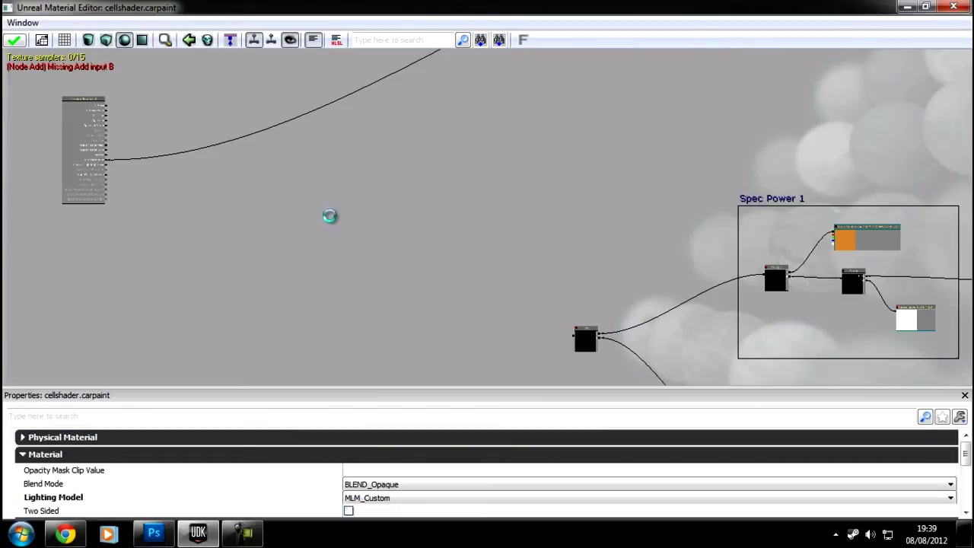
{"action": "key", "text": "ctrl+v"}
- Connect the specular Add node's output to the newest Add node's B input and the Diffuse group's Add output to its A input
{"action": "left_click_drag", "start_coordinate": [571, 337], "coordinate": [153, 183]}
{"action": "scroll", "coordinate": [586, 320], "scroll_direction": "up", "scroll_amount": 2}
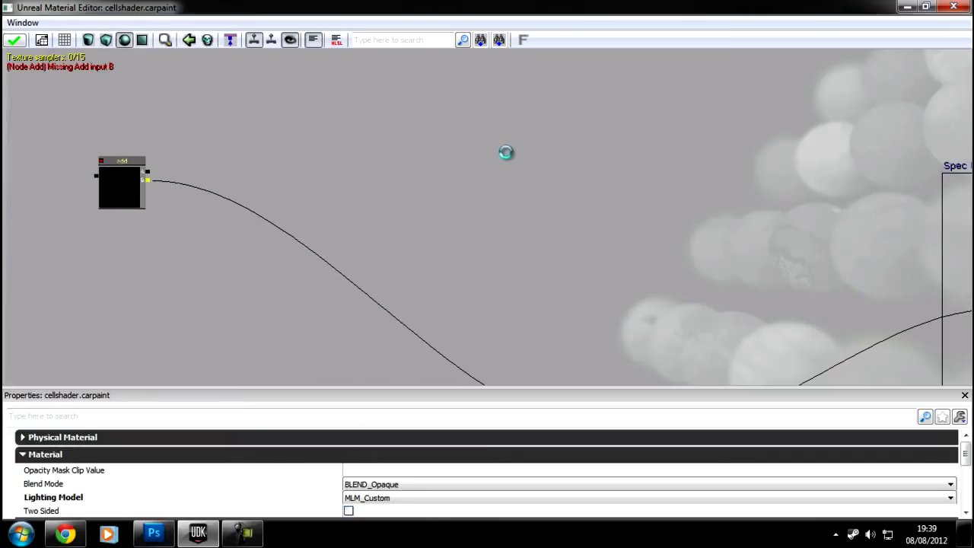
{"action": "left_click_drag", "start_coordinate": [515, 124], "coordinate": [515, 216]}
{"action": "scroll", "coordinate": [516, 215], "scroll_direction": "down", "scroll_amount": 6}
{"action": "left_click_drag", "start_coordinate": [479, 277], "coordinate": [496, 312]}
{"action": "scroll", "coordinate": [575, 242], "scroll_direction": "up", "scroll_amount": 5}
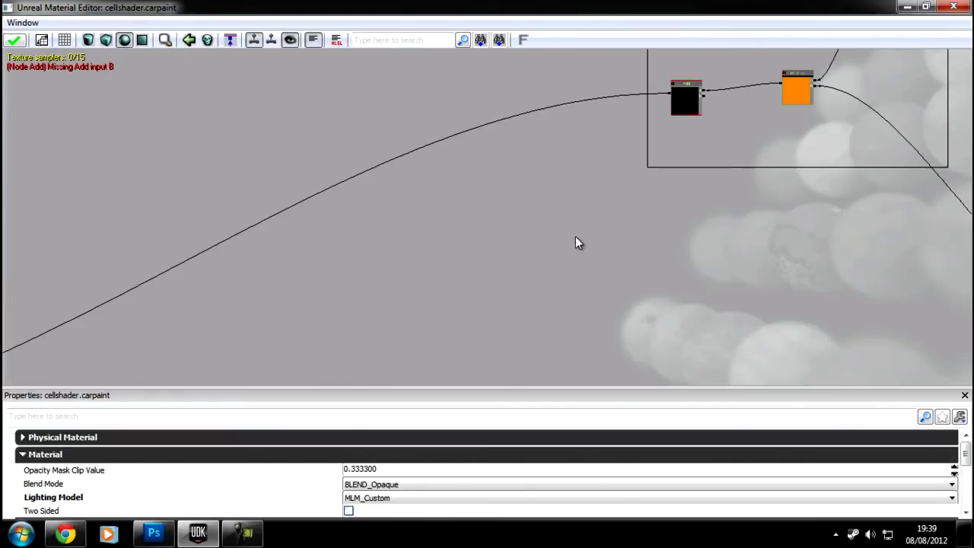
{"action": "left_click_drag", "start_coordinate": [668, 97], "coordinate": [379, 283]}
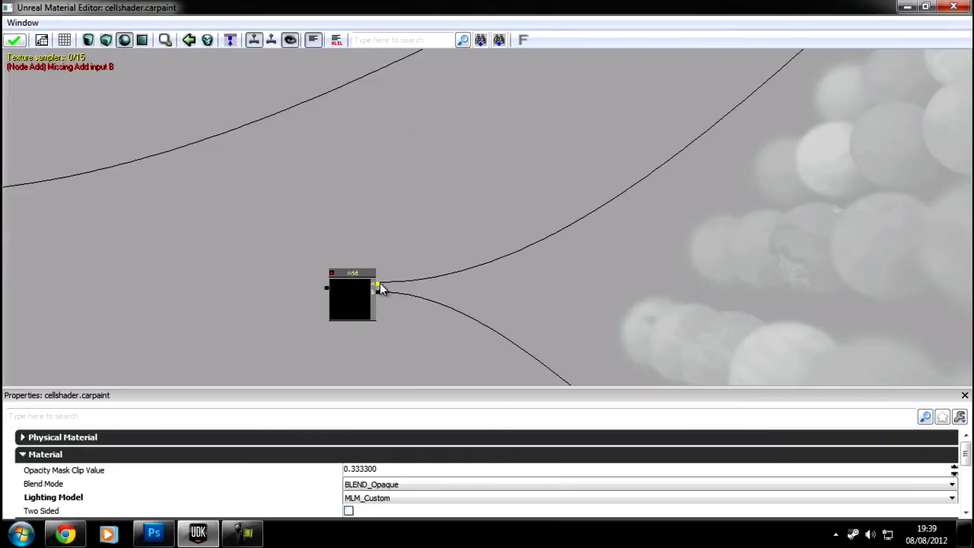
- Connect the final Add node's output to the material's CustomLighting input, replacing the Diffuse group's direct connection
{"action": "left_click_drag", "start_coordinate": [560, 241], "coordinate": [324, 56]}
{"action": "scroll", "coordinate": [323, 56], "scroll_direction": "down", "scroll_amount": 3}
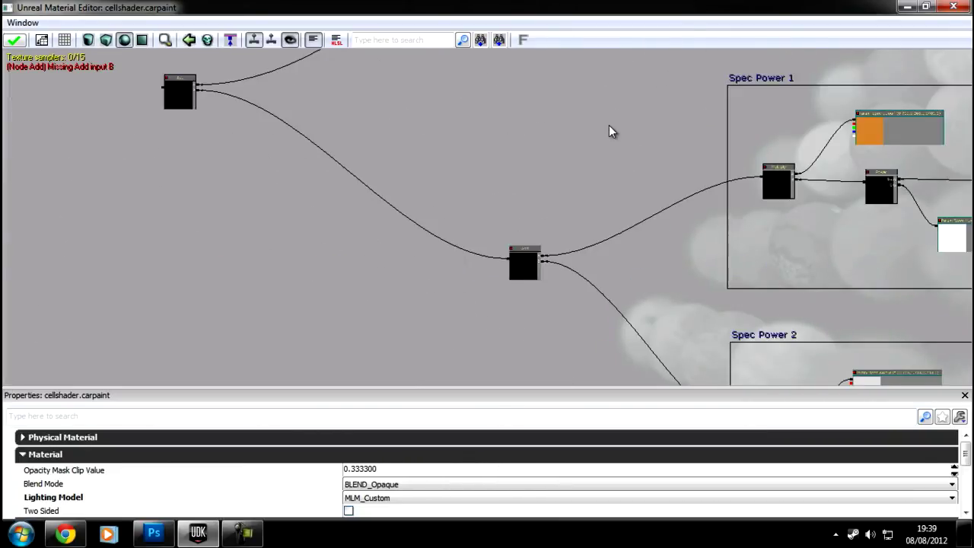
{"action": "left_click_drag", "start_coordinate": [609, 125], "coordinate": [388, 108]}
{"action": "scroll", "coordinate": [389, 109], "scroll_direction": "down", "scroll_amount": 2}
{"action": "left_click_drag", "start_coordinate": [328, 113], "coordinate": [646, 269]}
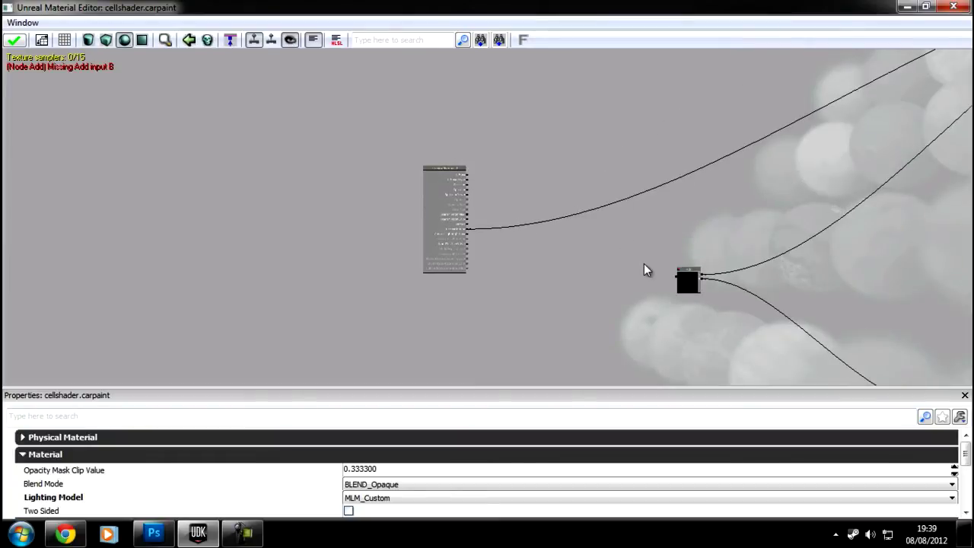
{"action": "scroll", "coordinate": [683, 279], "scroll_direction": "up", "scroll_amount": 2}
{"action": "left_click_drag", "start_coordinate": [698, 288], "coordinate": [371, 211]}
{"action": "scroll", "coordinate": [305, 203], "scroll_direction": "up", "scroll_amount": 3}
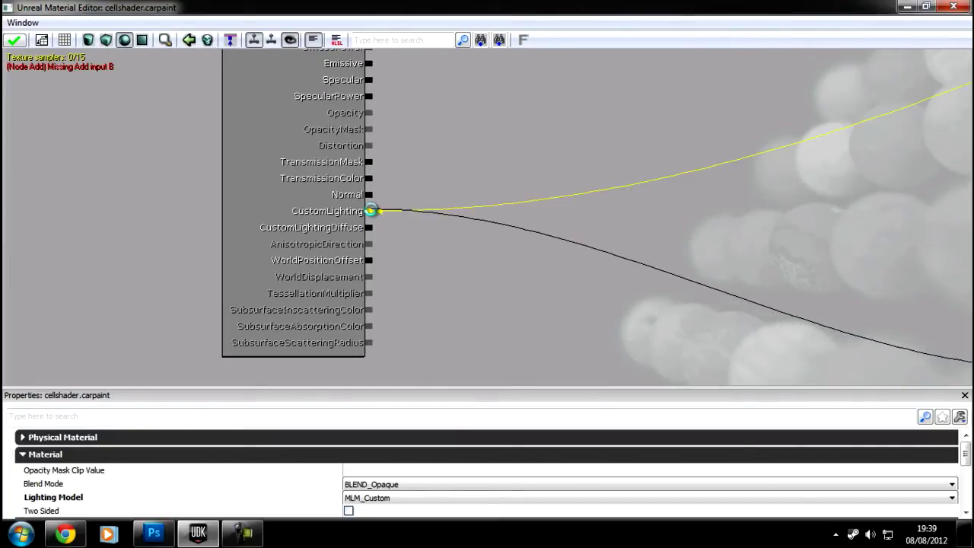
- Show the material's Preview window and rotate the preview sphere to inspect the shading
{"action": "left_click", "coordinate": [23, 22]}
{"action": "left_click", "coordinate": [38, 70]}
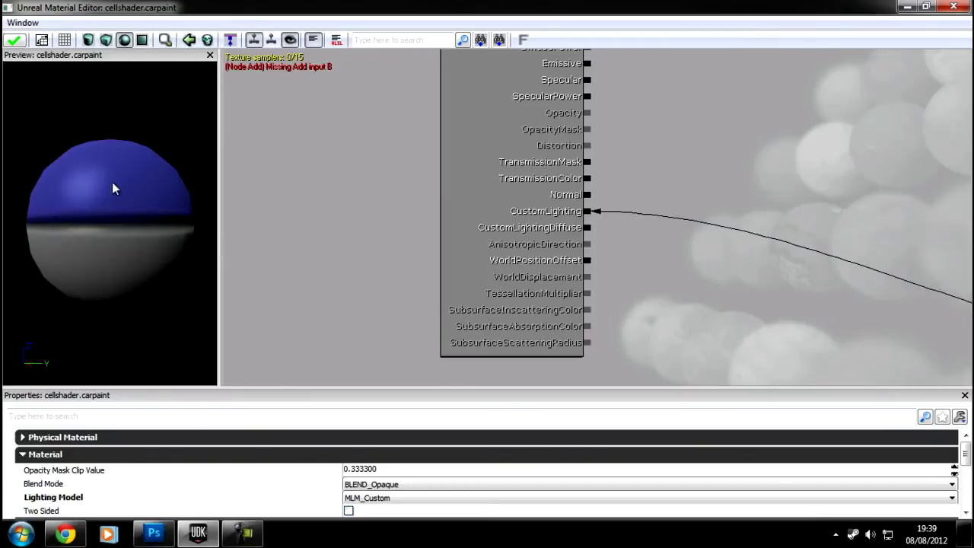
{"action": "left_click_drag", "start_coordinate": [112, 181], "coordinate": [122, 190]}
{"action": "left_click_drag", "start_coordinate": [716, 238], "coordinate": [543, 200]}
{"action": "scroll", "coordinate": [543, 200], "scroll_direction": "down", "scroll_amount": 4}
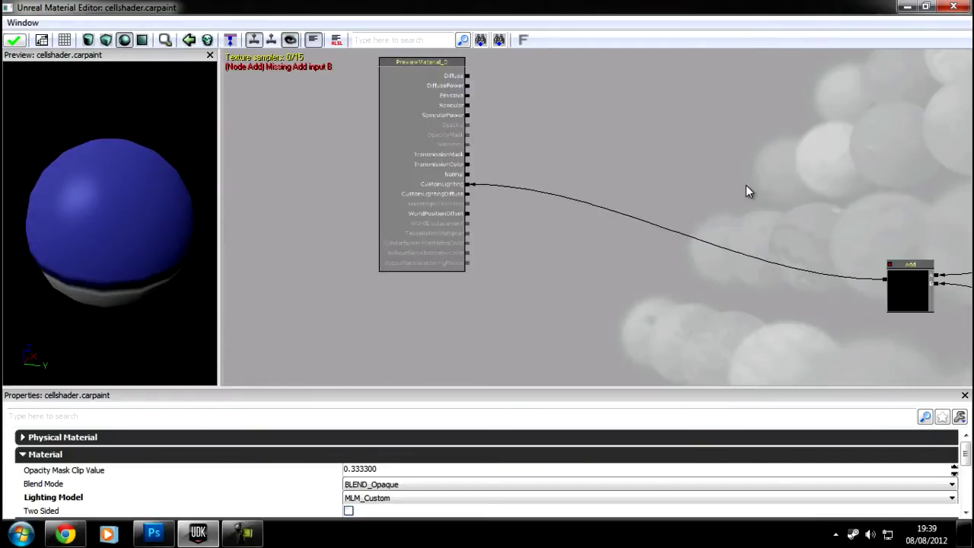
- Delete the Add node with the missing B input inside the Diffuse group
{"action": "scroll", "coordinate": [746, 185], "scroll_direction": "down", "scroll_amount": 4}
{"action": "left_click_drag", "start_coordinate": [701, 168], "coordinate": [528, 280]}
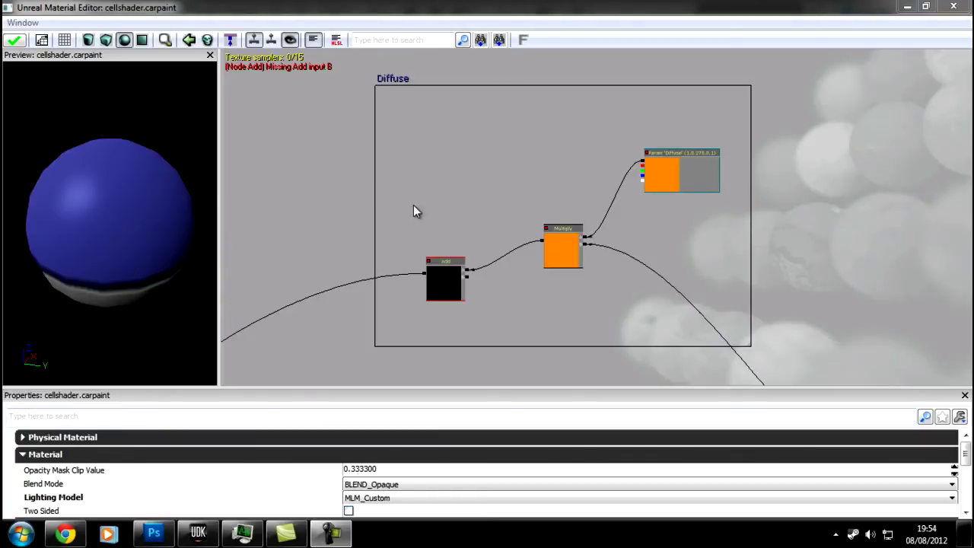
{"action": "mouse_move", "coordinate": [419, 201]}
{"action": "left_mouse_down"}
{"action": "mouse_move", "coordinate": [442, 185]}
{"action": "mouse_move", "coordinate": [434, 202]}
{"action": "left_mouse_up"}
{"action": "left_click", "coordinate": [450, 285]}
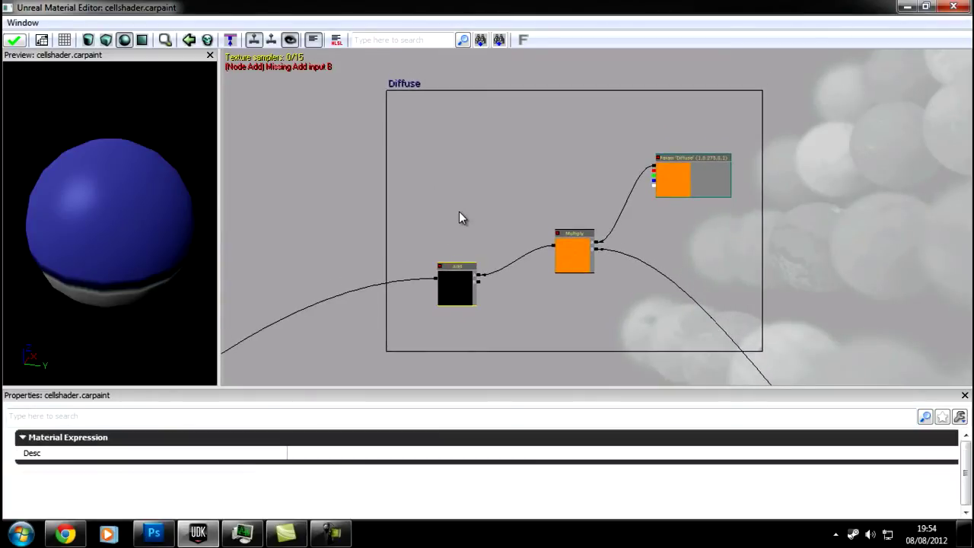
{"action": "left_click", "coordinate": [459, 225]}
{"action": "left_click", "coordinate": [450, 280]}
{"action": "key", "text": "Delete"}
- Connect the Diffuse group's Multiply output to the A input of the final Add node that feeds CustomLighting
{"action": "scroll", "coordinate": [223, 380], "scroll_direction": "down", "scroll_amount": 4}
{"action": "left_click_drag", "start_coordinate": [550, 245], "coordinate": [421, 288]}
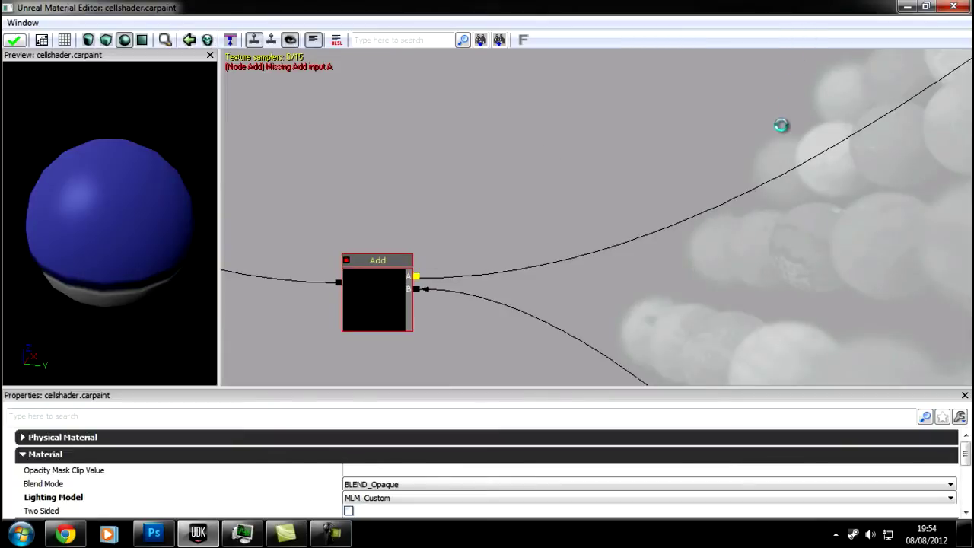
{"action": "left_click_drag", "start_coordinate": [761, 144], "coordinate": [724, 174]}
{"action": "scroll", "coordinate": [647, 164], "scroll_direction": "down", "scroll_amount": 9}
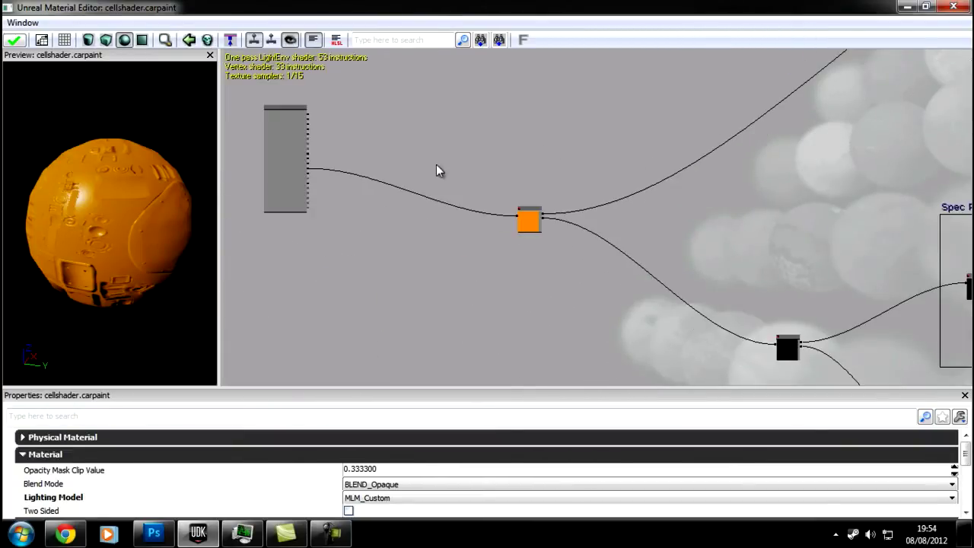
- Orbit and zoom the preview sphere to examine how the diffuse colour and specular highlights combine
{"action": "left_click_drag", "start_coordinate": [105, 201], "coordinate": [72, 201]}
{"action": "right_click_drag", "start_coordinate": [71, 201], "coordinate": [46, 159]}
{"action": "left_click_drag", "start_coordinate": [143, 210], "coordinate": [96, 210]}
{"action": "right_click_drag", "start_coordinate": [96, 210], "coordinate": [82, 254]}
- Try a blue with 0.86 saturation as the default value of the spec colour parameter in the Spec Power 1 group
{"action": "left_click_drag", "start_coordinate": [613, 313], "coordinate": [489, 174]}
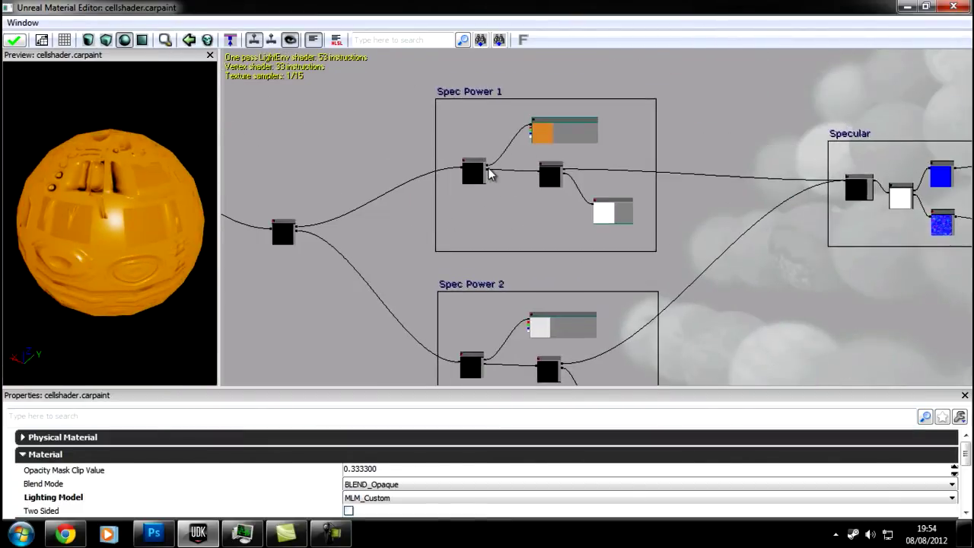
{"action": "left_click", "coordinate": [551, 137]}
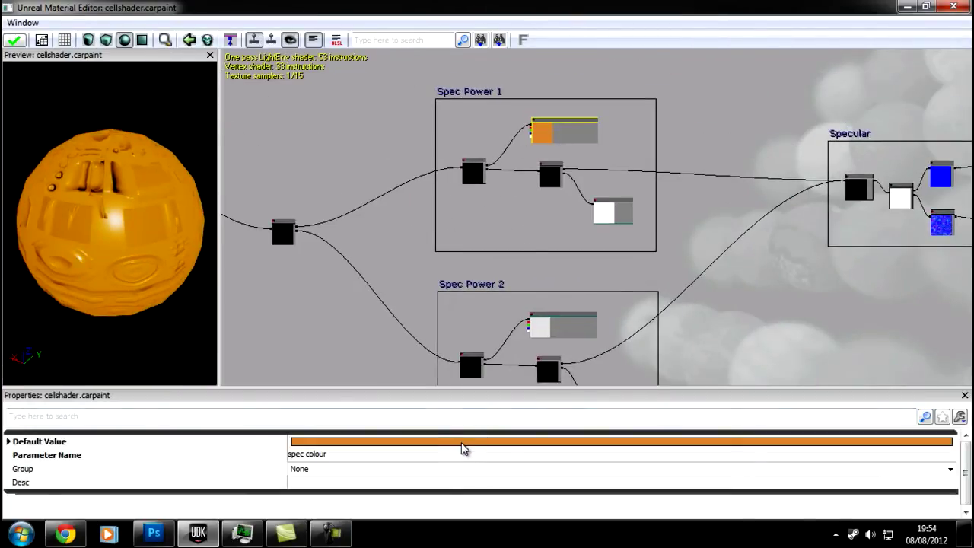
{"action": "left_click", "coordinate": [462, 446]}
{"action": "left_click", "coordinate": [454, 184]}
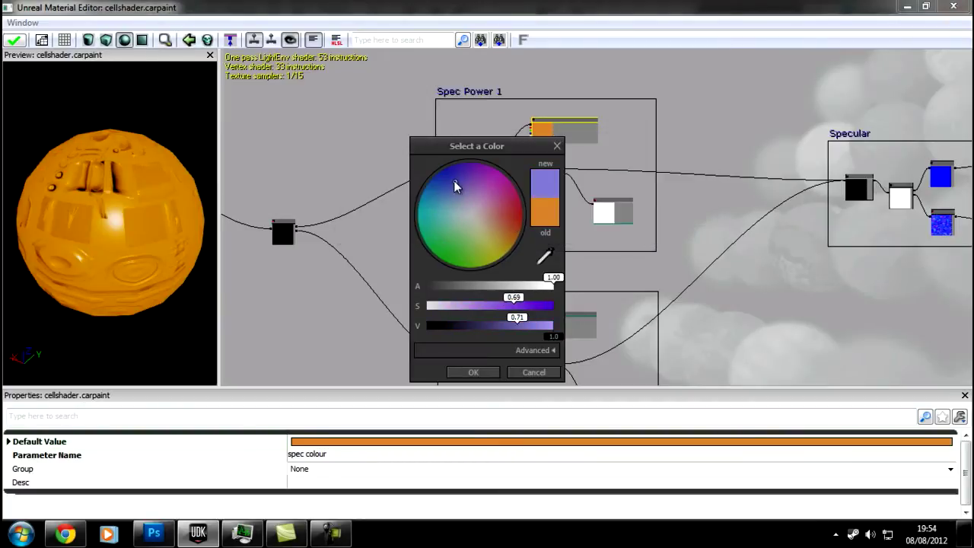
{"action": "left_click_drag", "start_coordinate": [453, 181], "coordinate": [447, 176]}
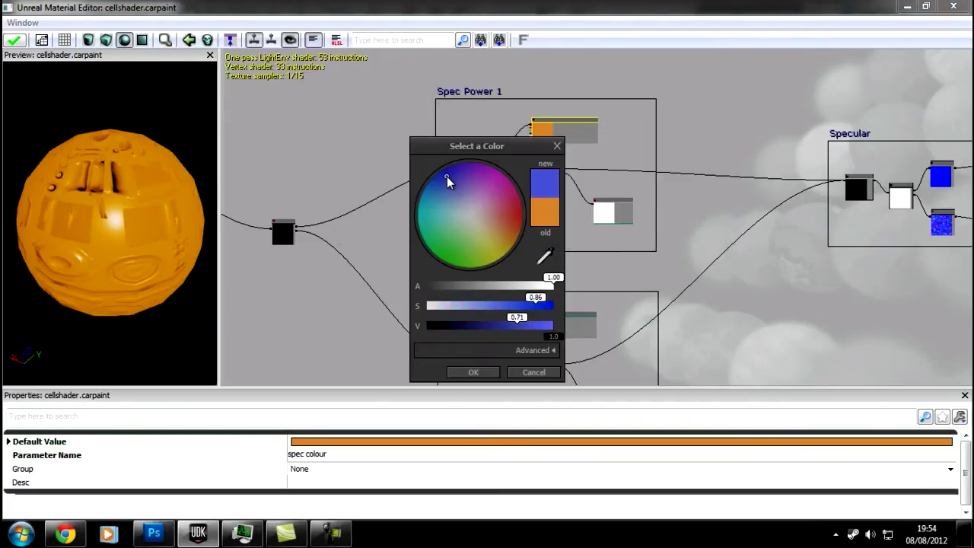
{"action": "left_click", "coordinate": [468, 371]}
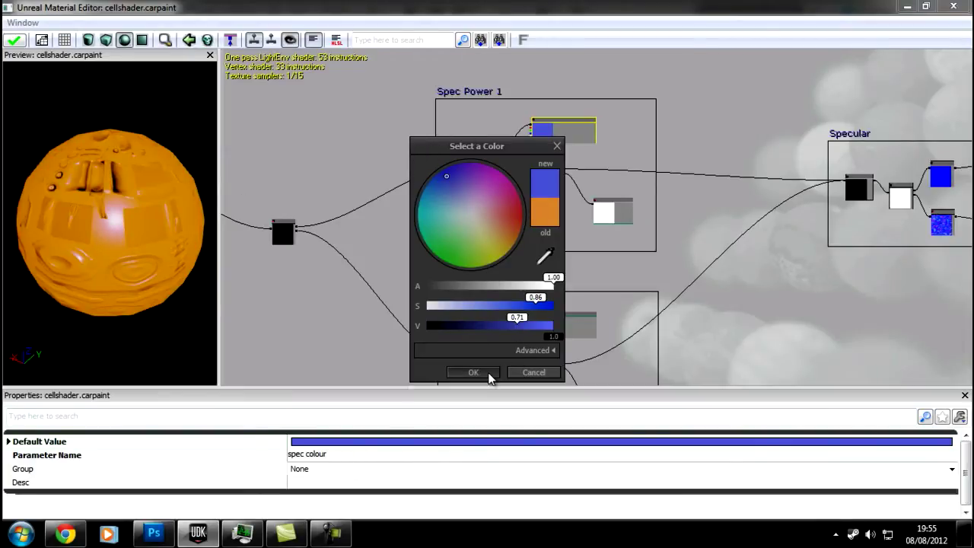
- Set the Spec Power 1 group's spec colour to a light orange with 0.75 saturation and 0.71 value
{"action": "left_click_drag", "start_coordinate": [499, 235], "coordinate": [507, 226]}
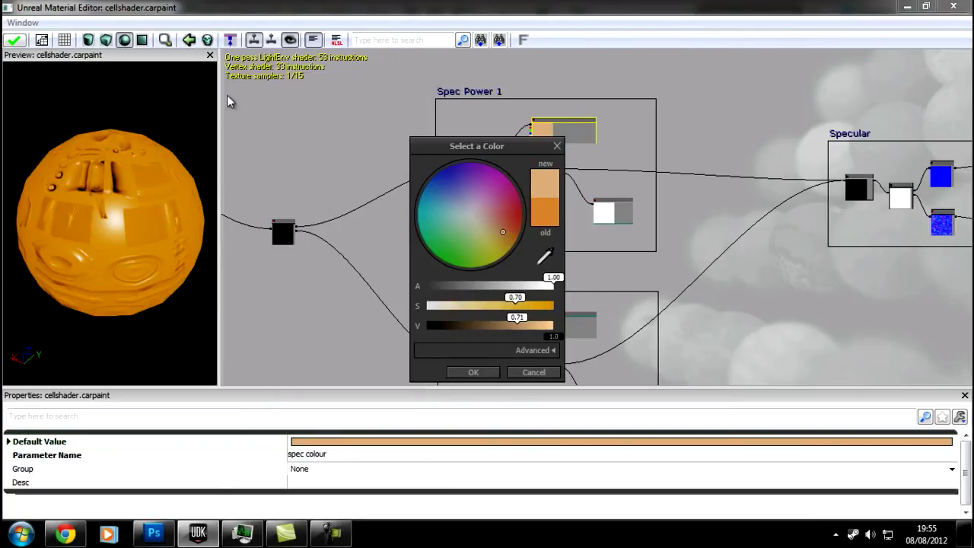
{"action": "left_click_drag", "start_coordinate": [523, 306], "coordinate": [535, 303]}
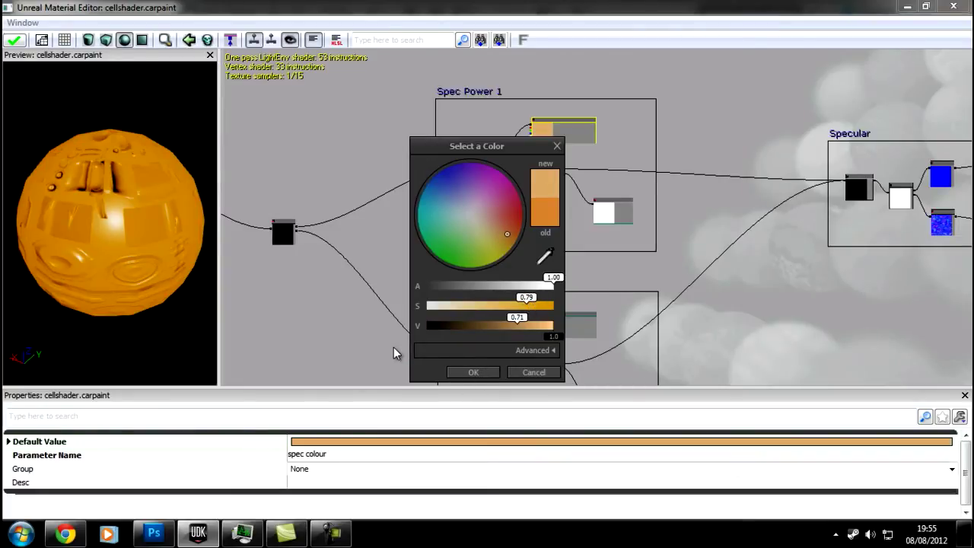
{"action": "mouse_move", "coordinate": [522, 304]}
{"action": "left_mouse_down"}
{"action": "mouse_move", "coordinate": [496, 314]}
{"action": "mouse_move", "coordinate": [512, 313]}
{"action": "left_mouse_up"}
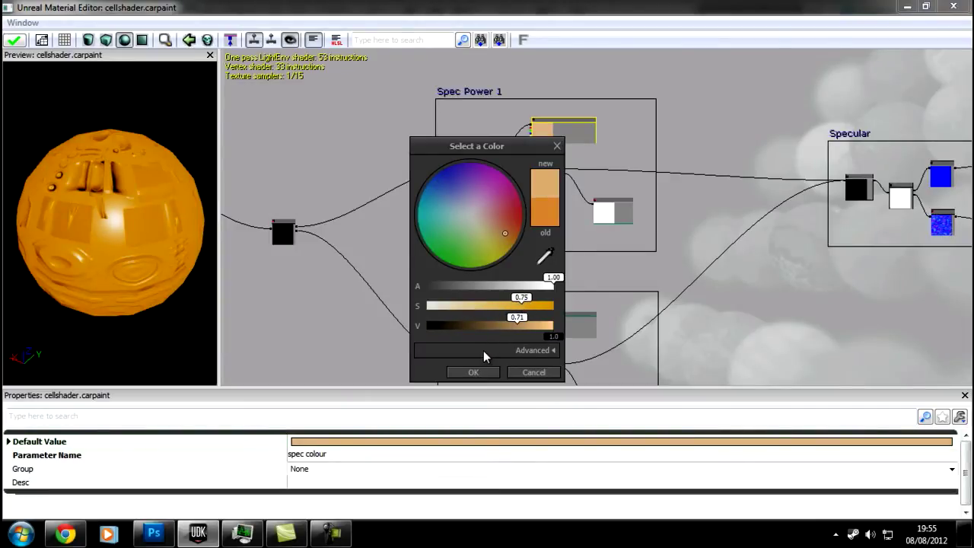
{"action": "left_click", "coordinate": [472, 372]}
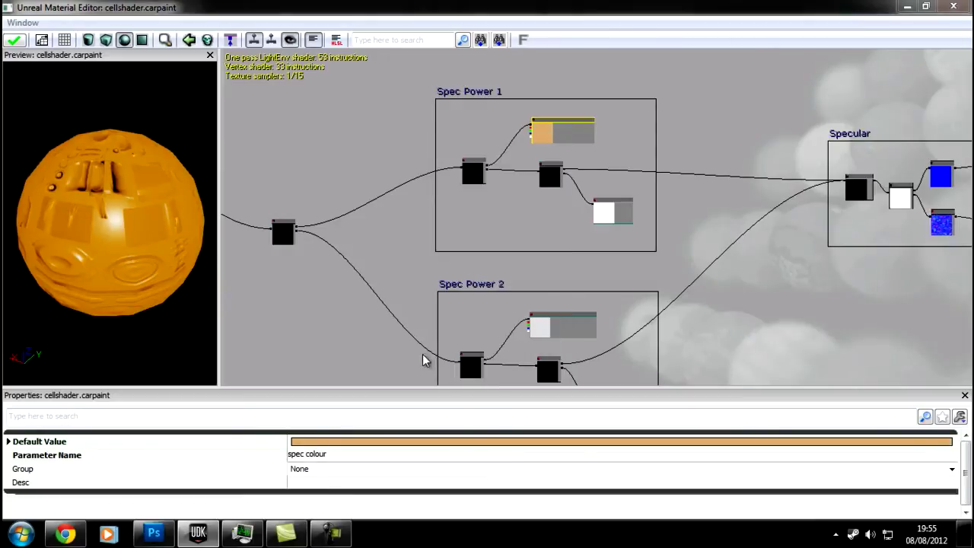
- Set the Spec Power 2 parameter's default value to 200 and rotate the preview sphere to check the highlight
{"action": "left_click_drag", "start_coordinate": [426, 358], "coordinate": [413, 203]}
{"action": "scroll", "coordinate": [618, 327], "scroll_direction": "up", "scroll_amount": 3}
{"action": "left_click", "coordinate": [618, 327]}
{"action": "scroll", "coordinate": [534, 379], "scroll_direction": "up", "scroll_amount": 1}
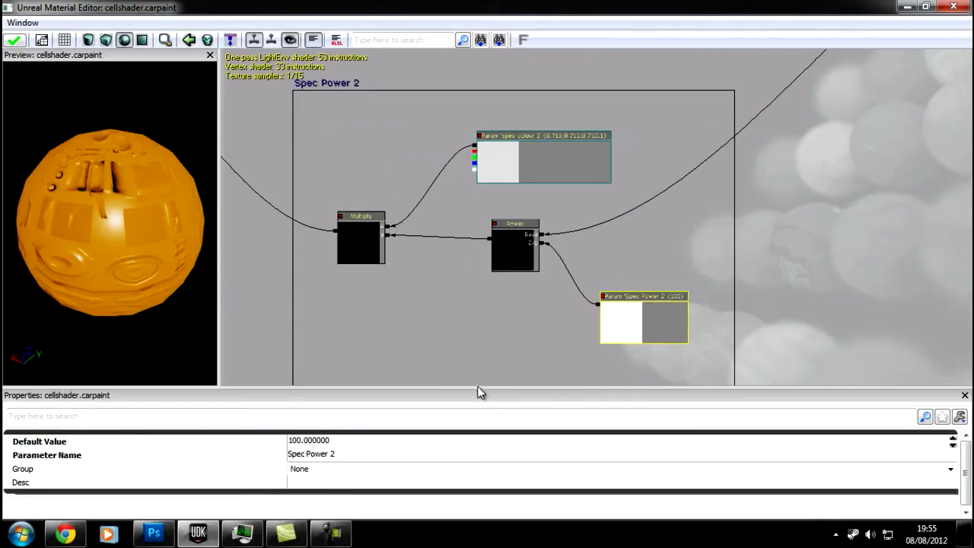
{"action": "left_click", "coordinate": [318, 442]}
{"action": "type", "text": "200"}
{"action": "key", "text": "Return"}
{"action": "left_click_drag", "start_coordinate": [147, 231], "coordinate": [348, 175]}
- Examine the whole node network, from the material's main node through the spec groups to the Lambert and Specular groups
{"action": "left_click_drag", "start_coordinate": [416, 127], "coordinate": [465, 195]}
{"action": "scroll", "coordinate": [470, 183], "scroll_direction": "down", "scroll_amount": 3}
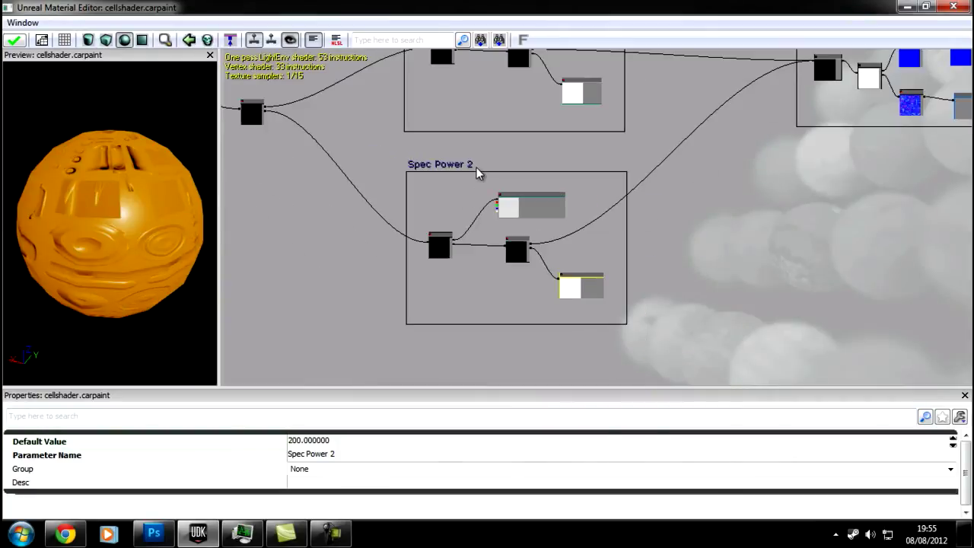
{"action": "left_click_drag", "start_coordinate": [421, 160], "coordinate": [475, 197]}
{"action": "scroll", "coordinate": [424, 145], "scroll_direction": "down", "scroll_amount": 2}
{"action": "left_click_drag", "start_coordinate": [399, 92], "coordinate": [658, 185]}
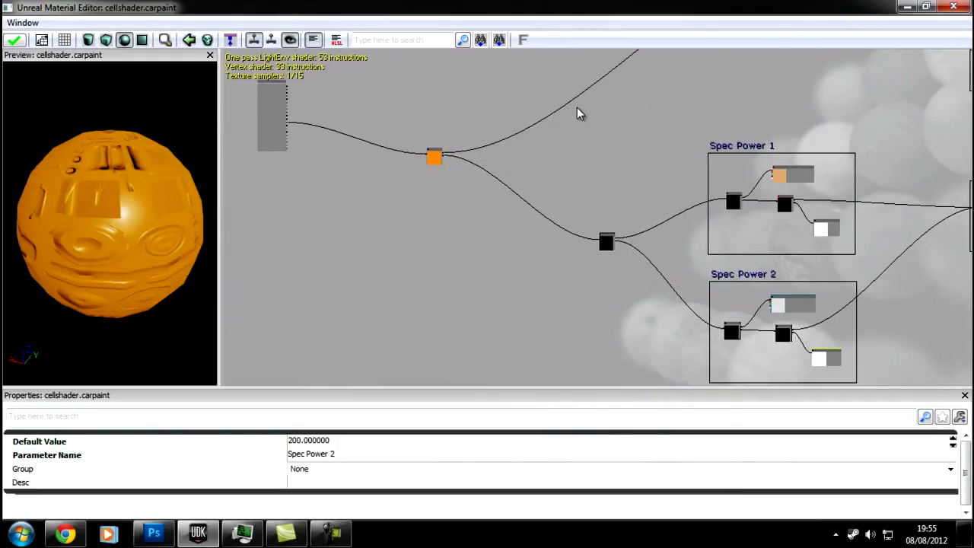
{"action": "left_click_drag", "start_coordinate": [576, 108], "coordinate": [556, 280]}
{"action": "left_click", "coordinate": [660, 251]}
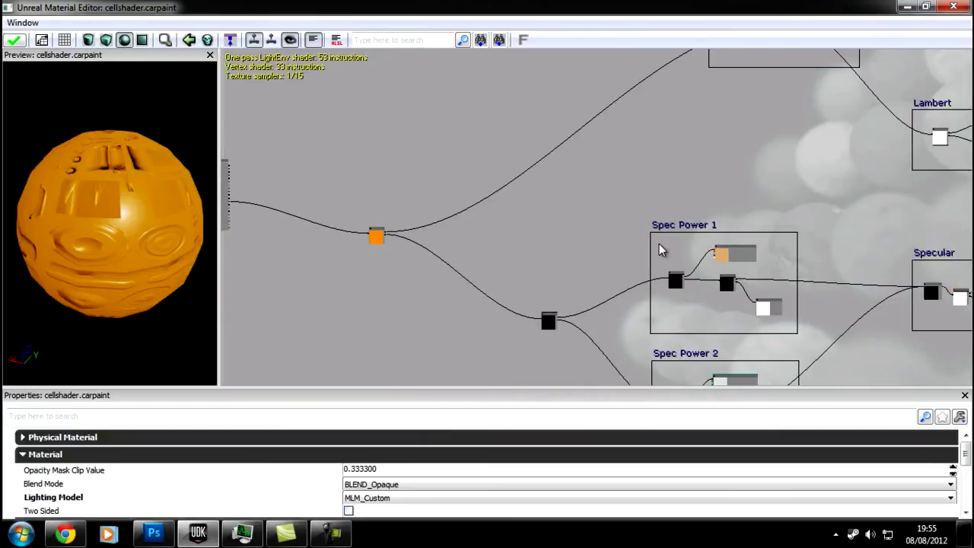
{"action": "left_click_drag", "start_coordinate": [533, 208], "coordinate": [507, 203]}
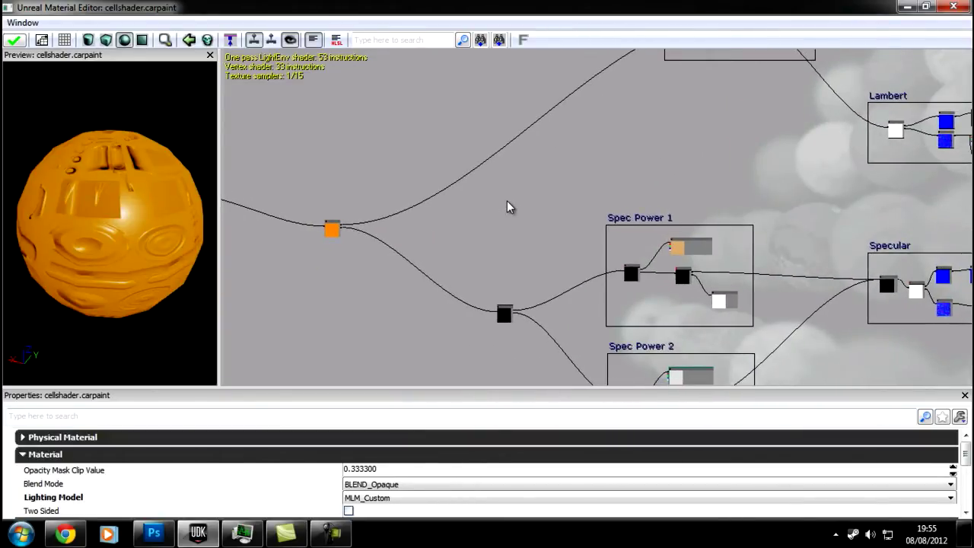
{"action": "scroll", "coordinate": [555, 152], "scroll_direction": "down", "scroll_amount": 3}
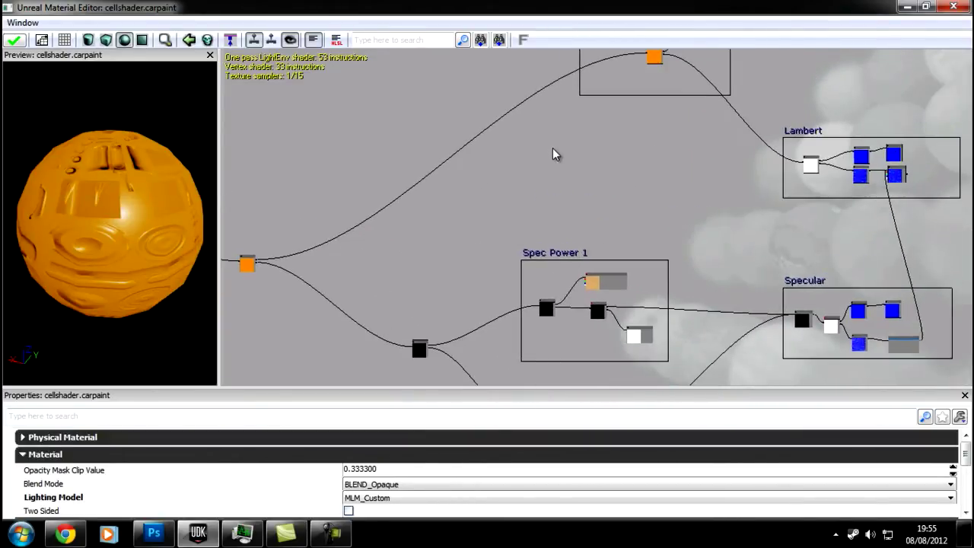
{"action": "left_click_drag", "start_coordinate": [580, 122], "coordinate": [552, 147]}
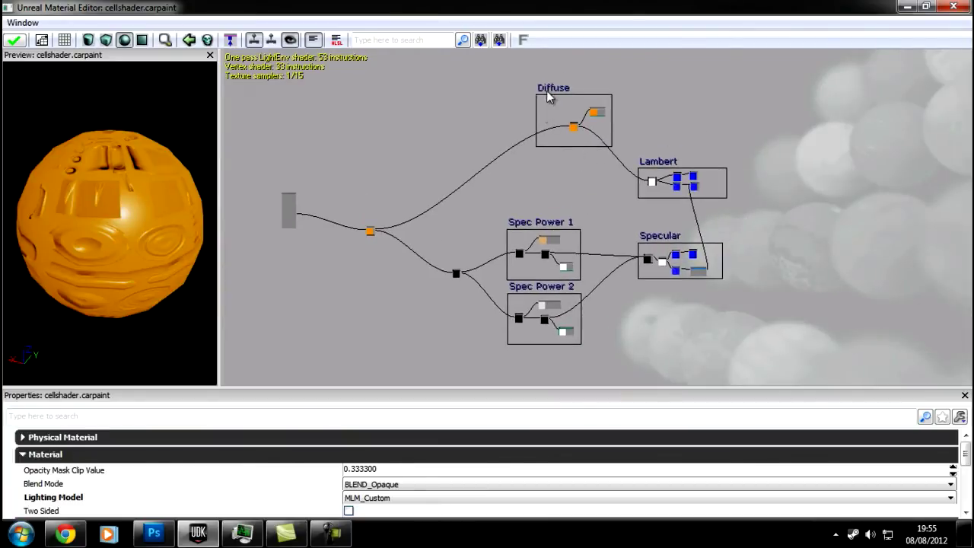
- Move the Lambert and Specular comment groups together farther to the right, away from the Diffuse and Spec Power groups
{"action": "left_click", "coordinate": [546, 91]}
{"action": "left_click", "coordinate": [662, 167]}
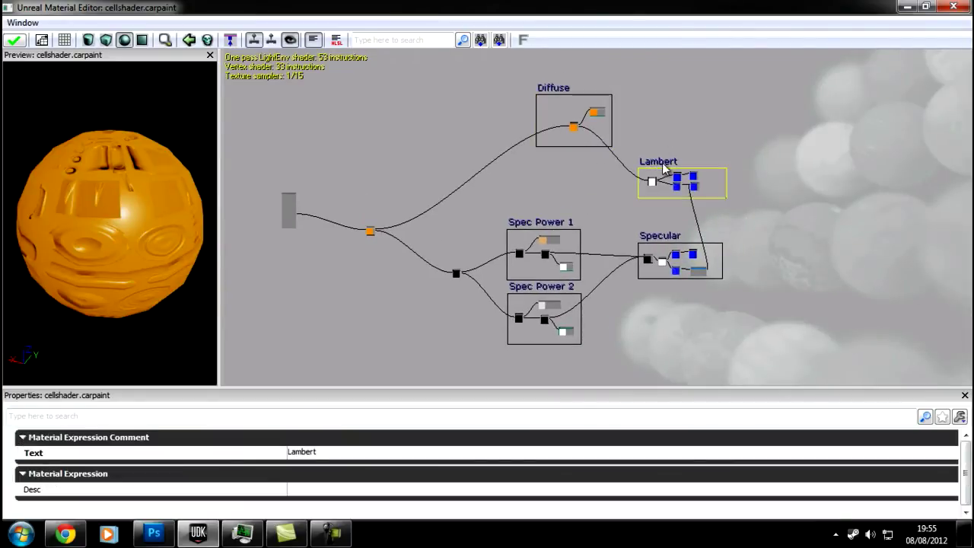
{"action": "left_click", "coordinate": [654, 239], "text": "ctrl"}
{"action": "left_click_drag", "start_coordinate": [667, 159], "coordinate": [876, 147]}
{"action": "left_click", "coordinate": [729, 184]}
{"action": "left_click_drag", "start_coordinate": [688, 157], "coordinate": [657, 155]}
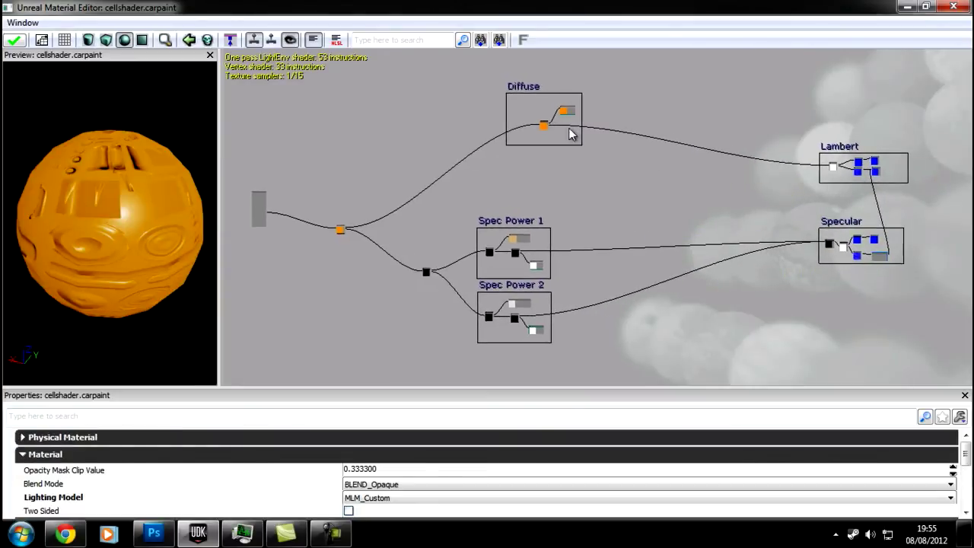
- Move the Diffuse group and both Spec Power groups to the right, closer to the Lambert and Specular groups
{"action": "left_click", "coordinate": [519, 87]}
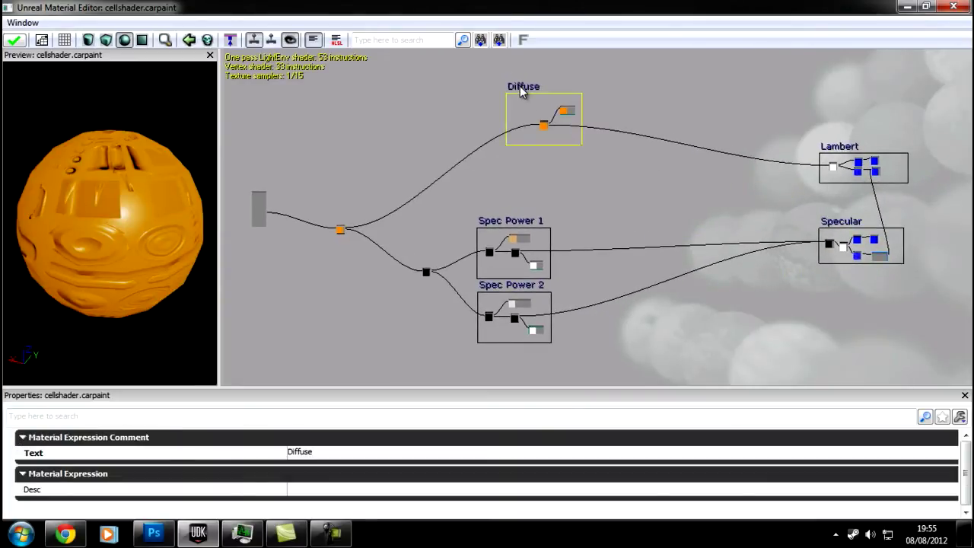
{"action": "left_click_drag", "start_coordinate": [520, 86], "coordinate": [712, 67]}
{"action": "left_click", "coordinate": [562, 201]}
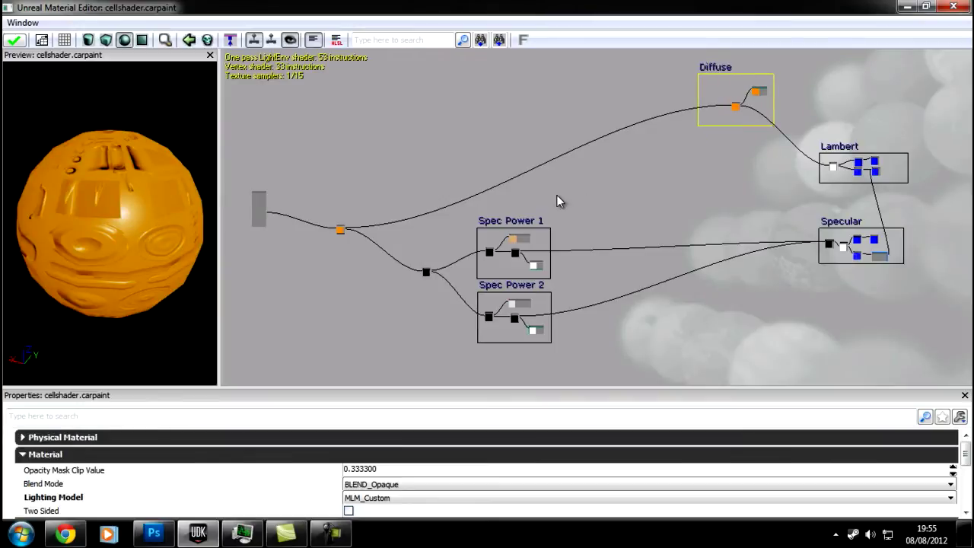
{"action": "left_click", "coordinate": [492, 289]}
{"action": "left_click", "coordinate": [508, 229], "text": "ctrl"}
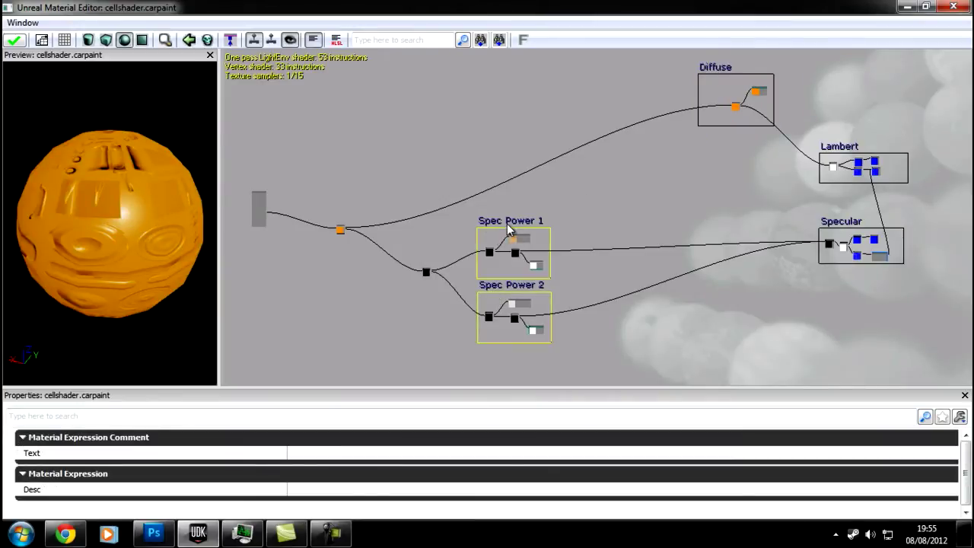
{"action": "left_click_drag", "start_coordinate": [508, 230], "coordinate": [706, 282]}
{"action": "left_click", "coordinate": [537, 253]}
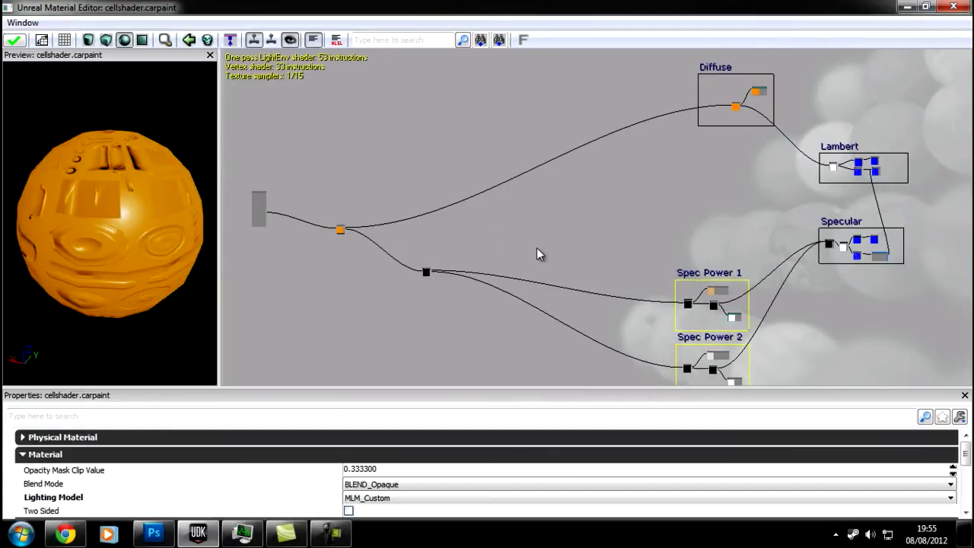
- Move the Add node that combines both spec layers down and to the right, nearer the Spec Power groups
{"action": "left_click_drag", "start_coordinate": [426, 273], "coordinate": [559, 338]}
{"action": "left_click_drag", "start_coordinate": [561, 230], "coordinate": [368, 144]}
{"action": "left_click_drag", "start_coordinate": [465, 186], "coordinate": [674, 232]}
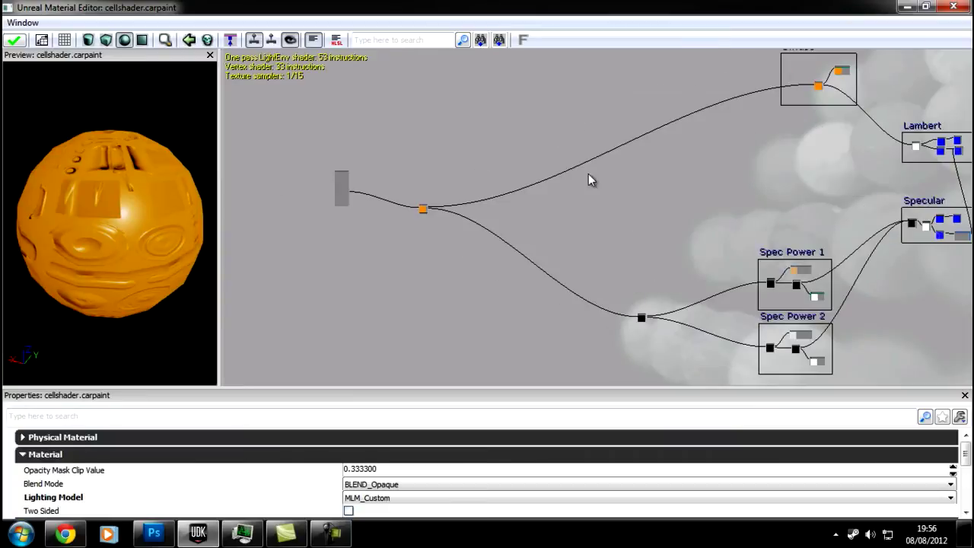
- Examine the final Add node and its connections to the material's main node, Diffuse group and spec groups
{"action": "left_click_drag", "start_coordinate": [487, 254], "coordinate": [545, 297]}
{"action": "scroll", "coordinate": [476, 248], "scroll_direction": "up", "scroll_amount": 4}
{"action": "left_click", "coordinate": [591, 190]}
{"action": "scroll", "coordinate": [586, 236], "scroll_direction": "down", "scroll_amount": 5}
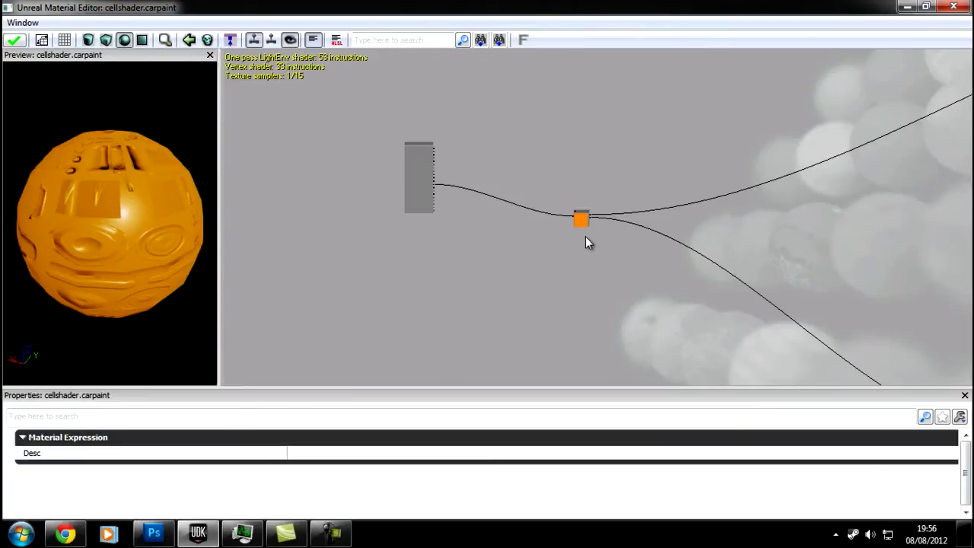
{"action": "left_click_drag", "start_coordinate": [772, 218], "coordinate": [452, 221]}
{"action": "scroll", "coordinate": [588, 212], "scroll_direction": "up", "scroll_amount": 3}
{"action": "scroll", "coordinate": [588, 208], "scroll_direction": "down", "scroll_amount": 3}
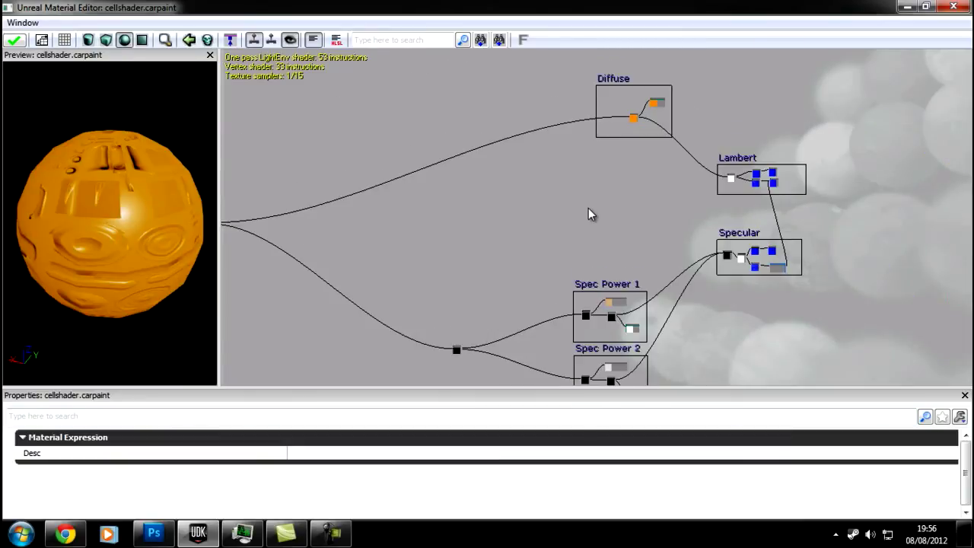
{"action": "scroll", "coordinate": [595, 199], "scroll_direction": "up", "scroll_amount": 3}
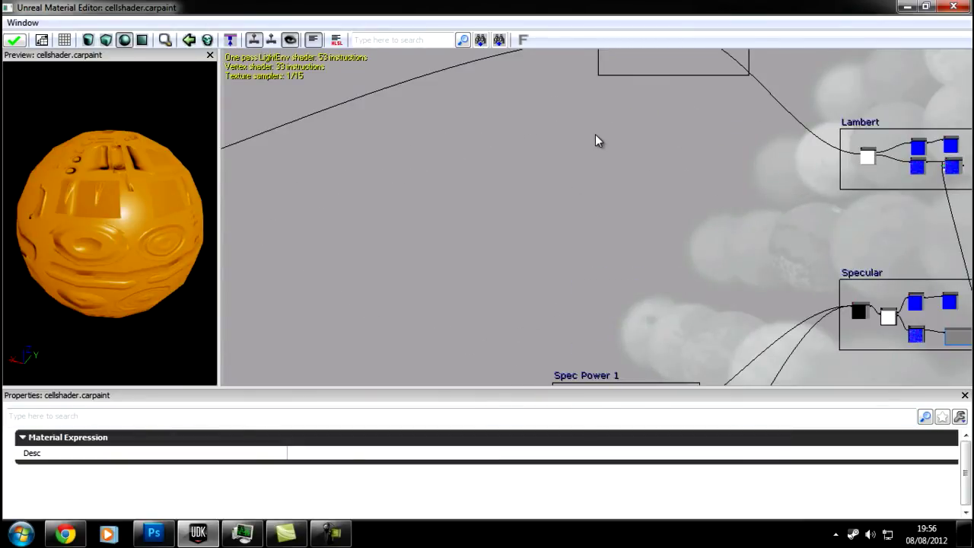
- Show the Material Expressions and Material Function Library windows and search the function library for "fres"
{"action": "left_click", "coordinate": [15, 24]}
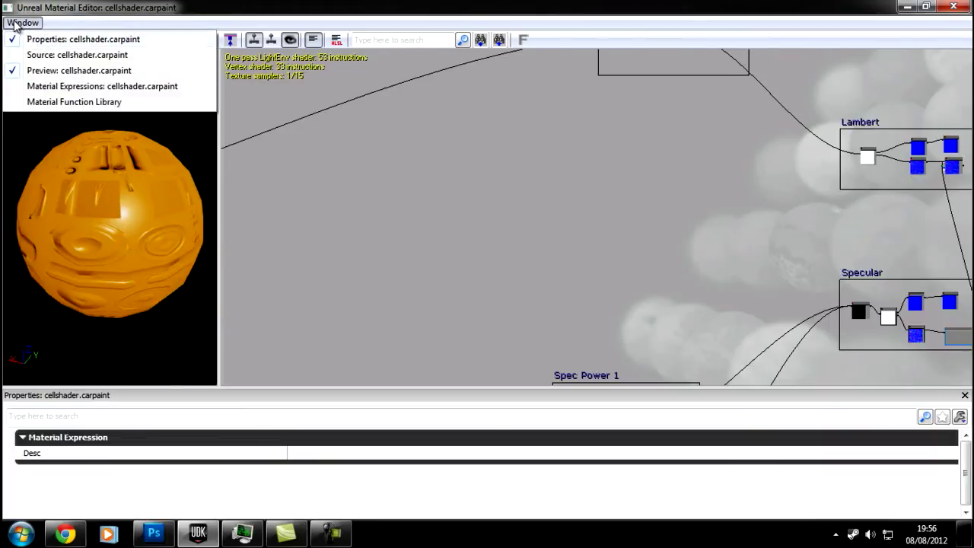
{"action": "left_click", "coordinate": [61, 87]}
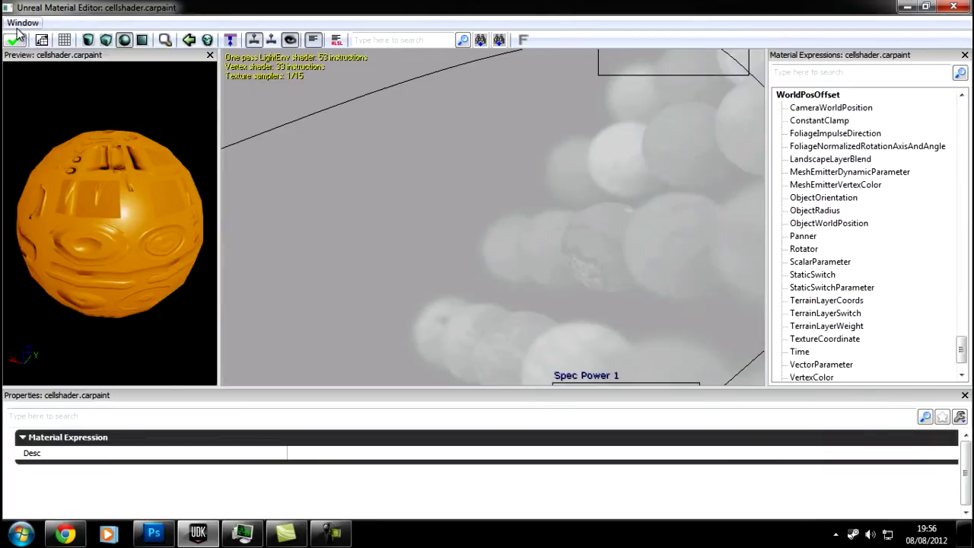
{"action": "left_click", "coordinate": [22, 28]}
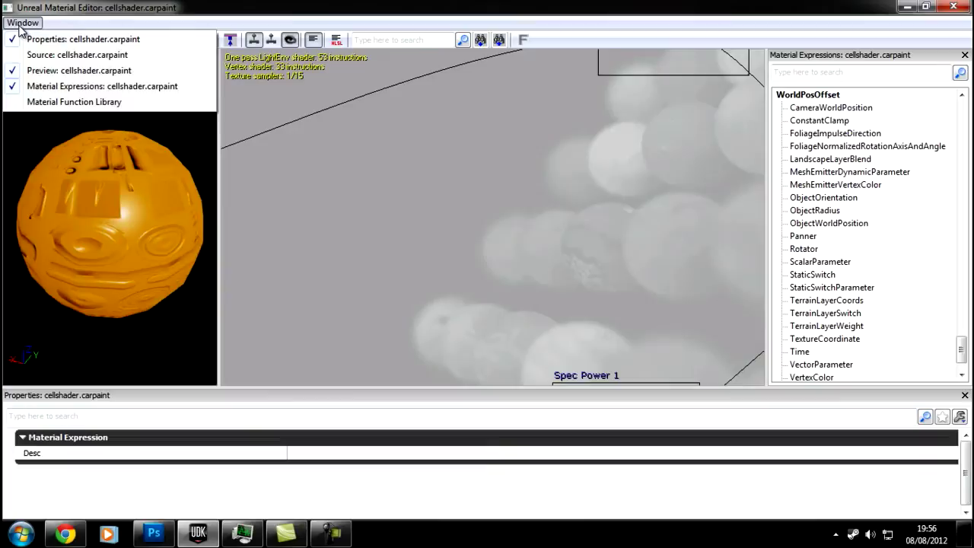
{"action": "left_click", "coordinate": [55, 103]}
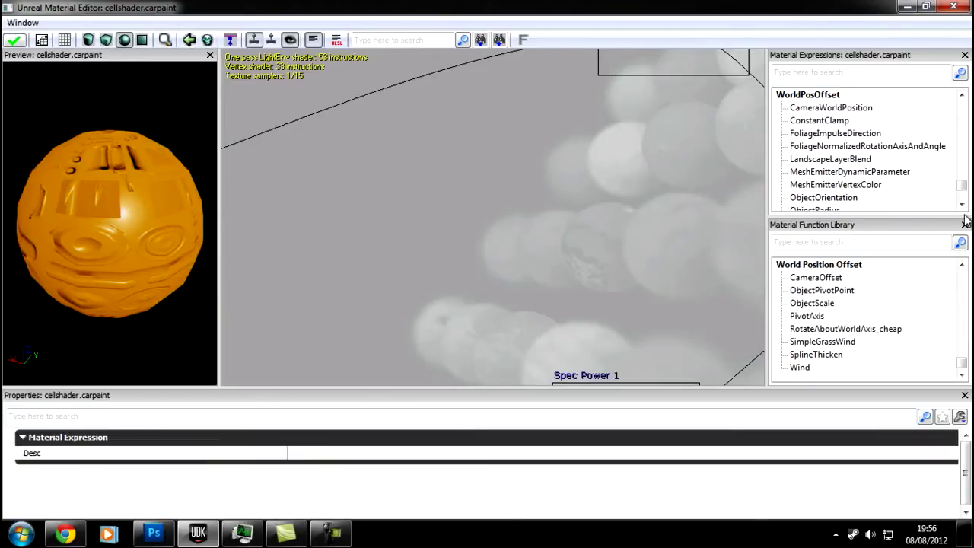
{"action": "left_click", "coordinate": [833, 242]}
{"action": "type", "text": "fres"}
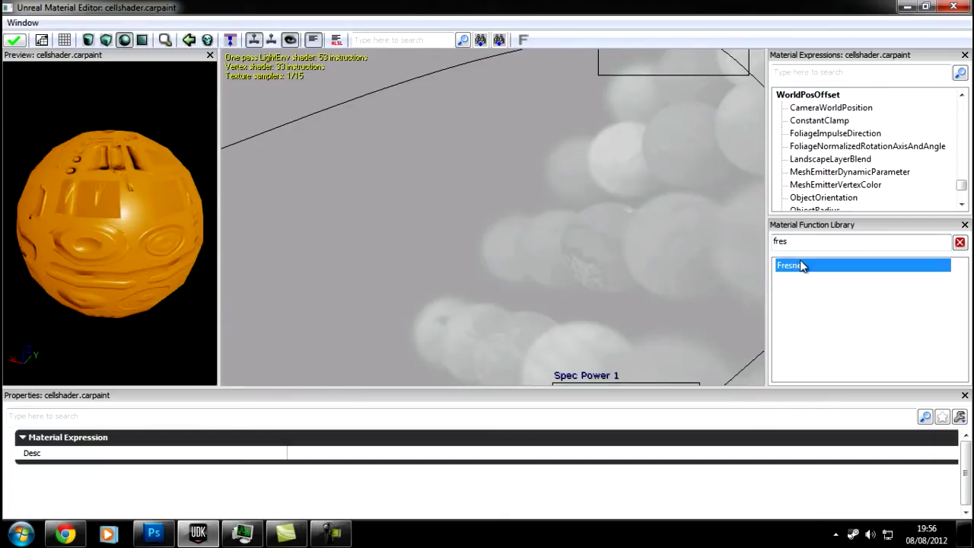
- Add the Fresnel function from the function library to an empty area of the material graph
{"action": "left_click", "coordinate": [802, 265]}
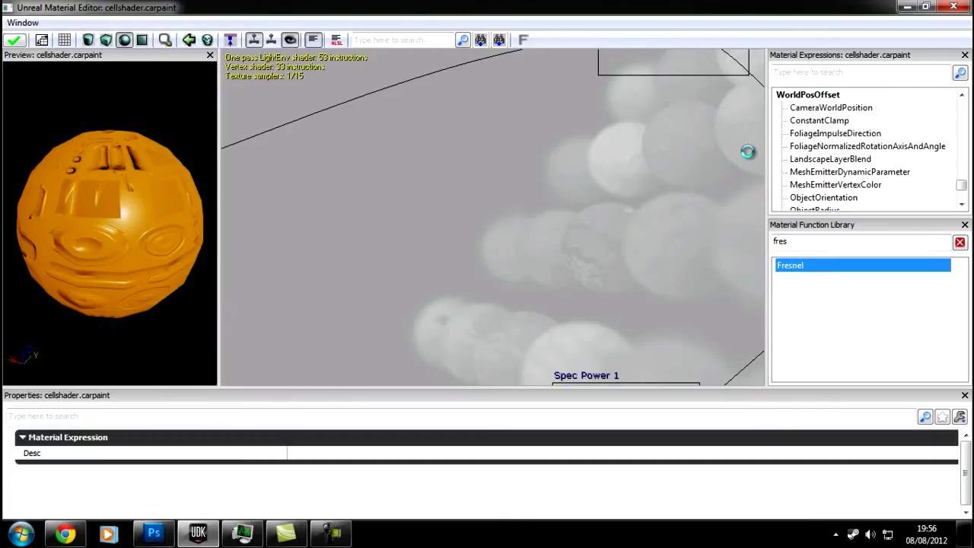
{"action": "left_click_drag", "start_coordinate": [680, 172], "coordinate": [593, 203]}
{"action": "scroll", "coordinate": [592, 205], "scroll_direction": "up", "scroll_amount": 5}
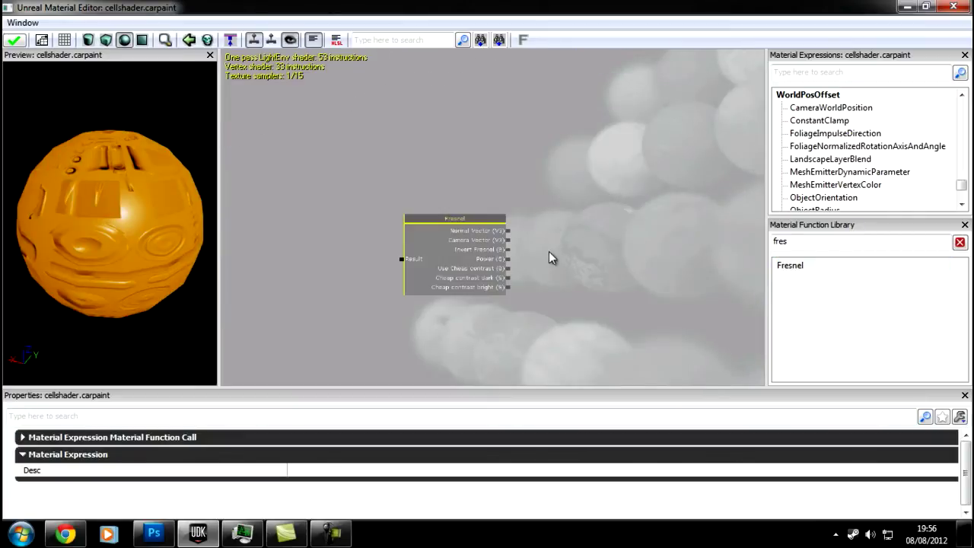
{"action": "scroll", "coordinate": [507, 256], "scroll_direction": "up", "scroll_amount": 3}
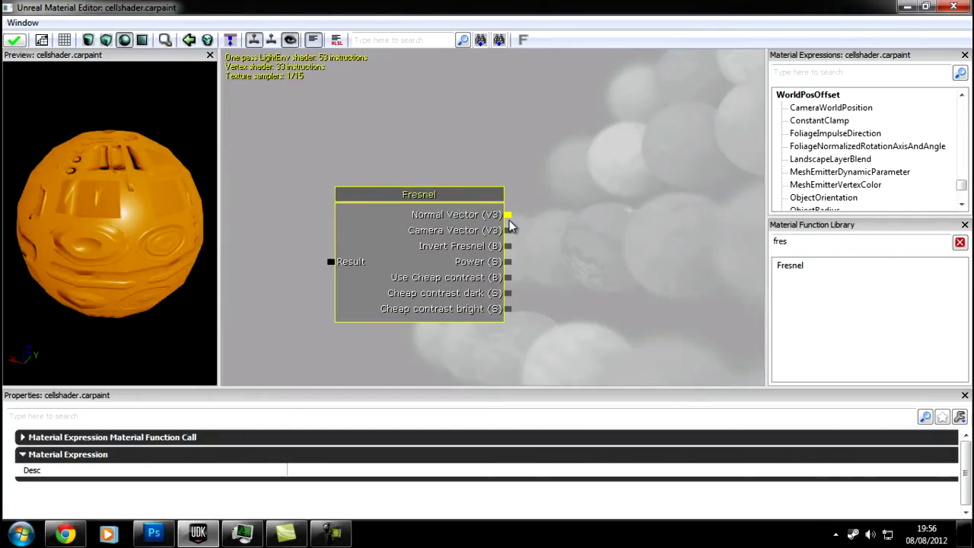
- Duplicate the Lambert group's holy_normal Texture Sample, place the copy beside the Fresnel node and connect it to Normal Vector
{"action": "left_click", "coordinate": [595, 192]}
{"action": "scroll", "coordinate": [595, 192], "scroll_direction": "down", "scroll_amount": 5}
{"action": "scroll", "coordinate": [579, 222], "scroll_direction": "down", "scroll_amount": 2}
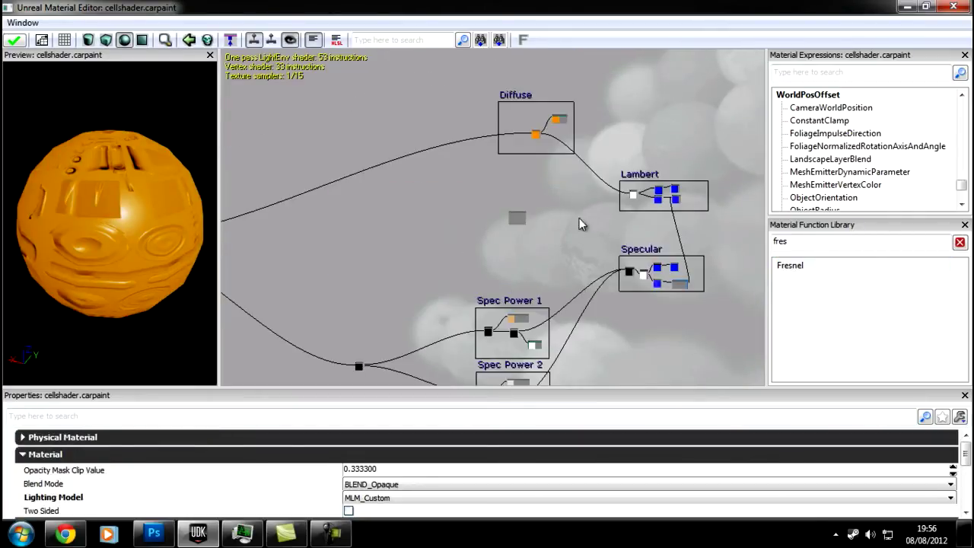
{"action": "left_click_drag", "start_coordinate": [579, 224], "coordinate": [483, 259]}
{"action": "scroll", "coordinate": [573, 224], "scroll_direction": "up", "scroll_amount": 5}
{"action": "left_click", "coordinate": [549, 196]}
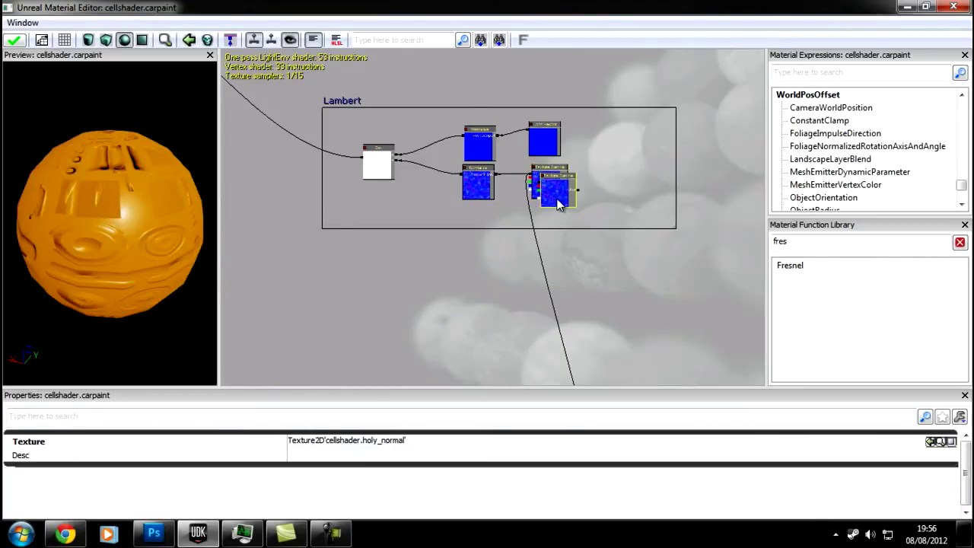
{"action": "left_click_drag", "start_coordinate": [555, 197], "coordinate": [425, 215]}
{"action": "scroll", "coordinate": [393, 235], "scroll_direction": "up", "scroll_amount": 5}
{"action": "left_click_drag", "start_coordinate": [386, 239], "coordinate": [602, 208]}
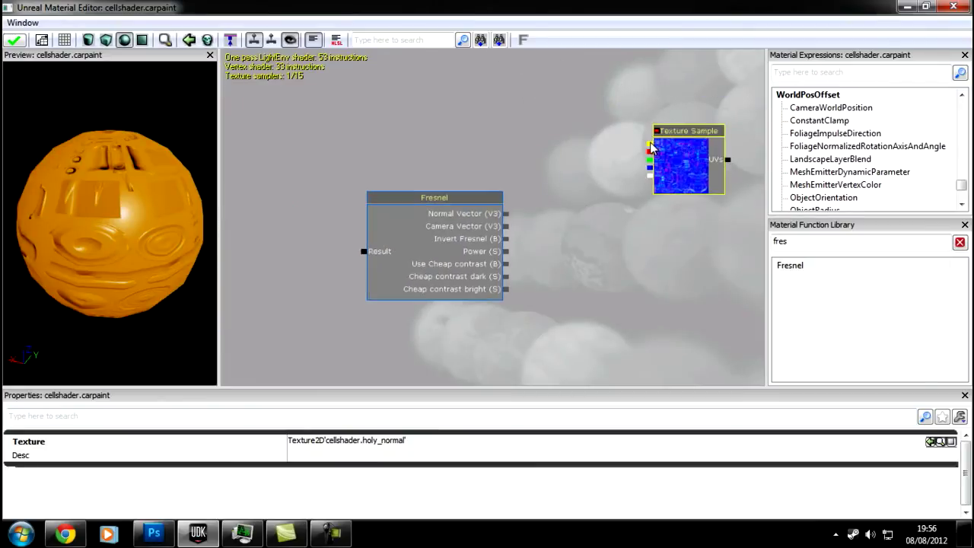
{"action": "left_click_drag", "start_coordinate": [649, 143], "coordinate": [507, 215]}
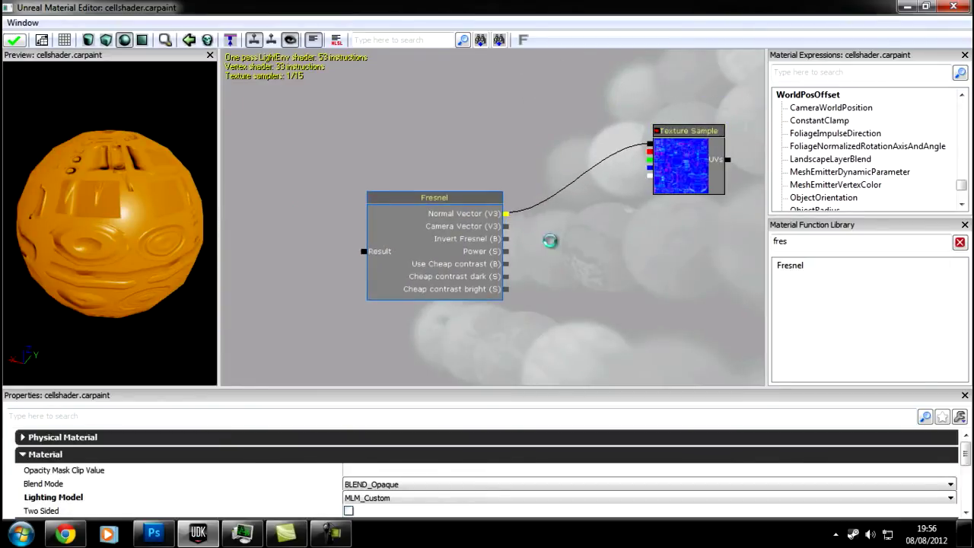
- Add a CameraVector expression, connect it to the Fresnel node's Camera Vector input and place it below the Texture Sample
{"action": "left_click", "coordinate": [815, 72]}
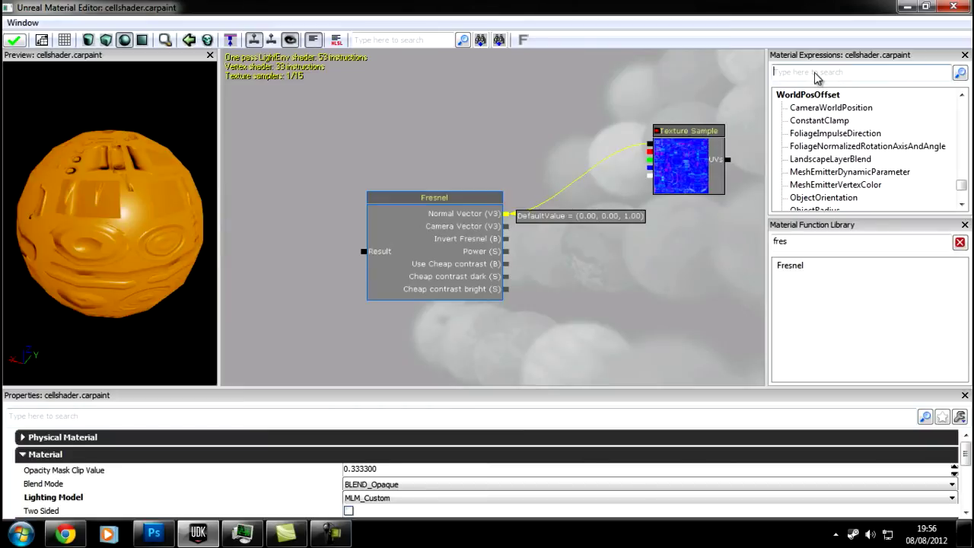
{"action": "type", "text": "camer"}
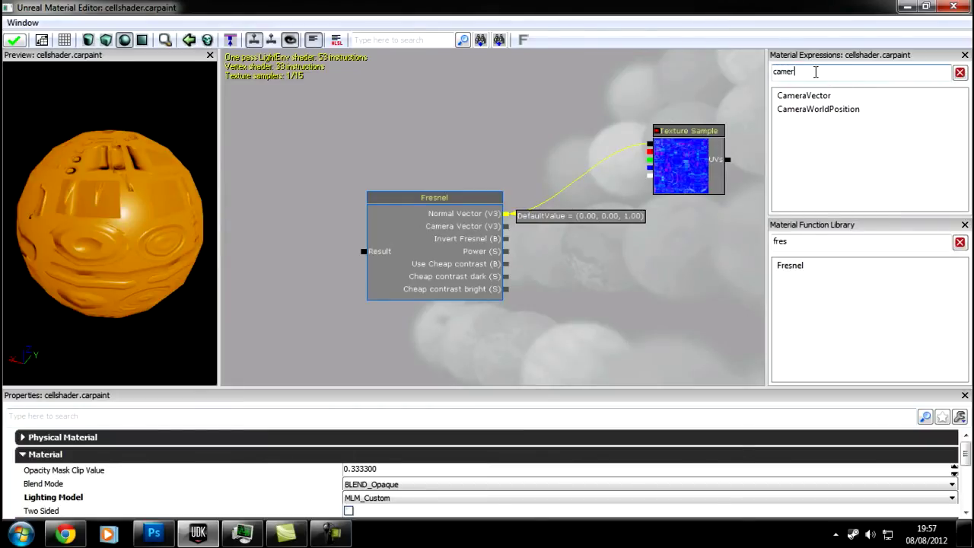
{"action": "left_click", "coordinate": [826, 97]}
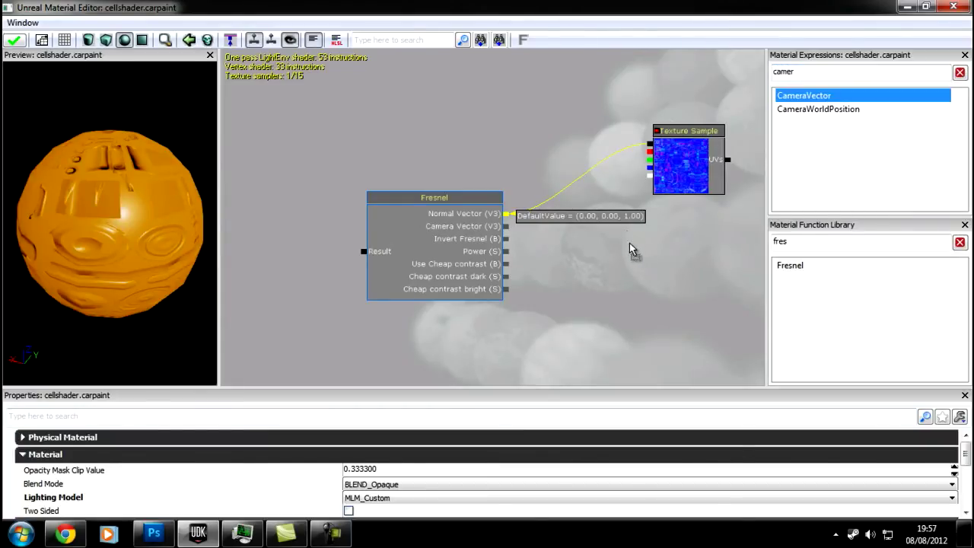
{"action": "left_click_drag", "start_coordinate": [662, 228], "coordinate": [505, 226]}
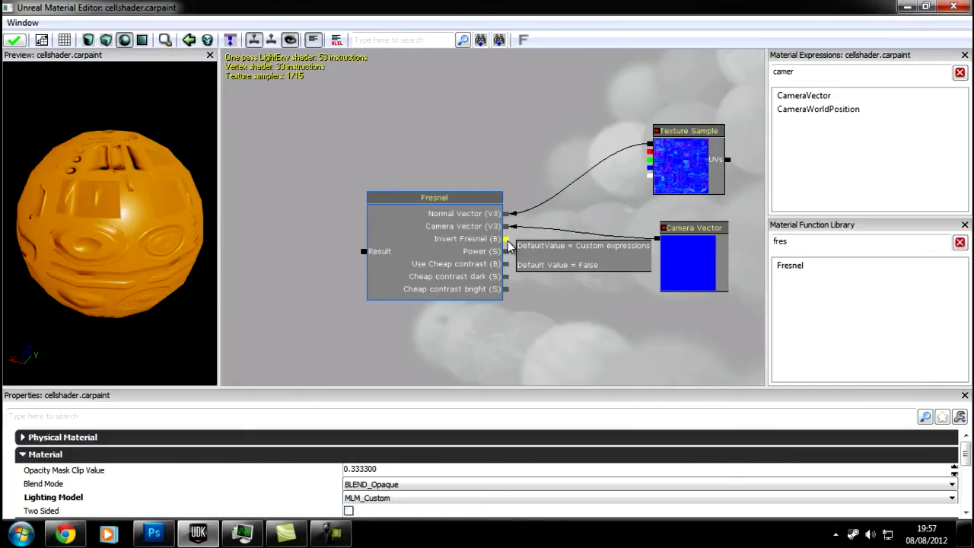
{"action": "left_click", "coordinate": [685, 257]}
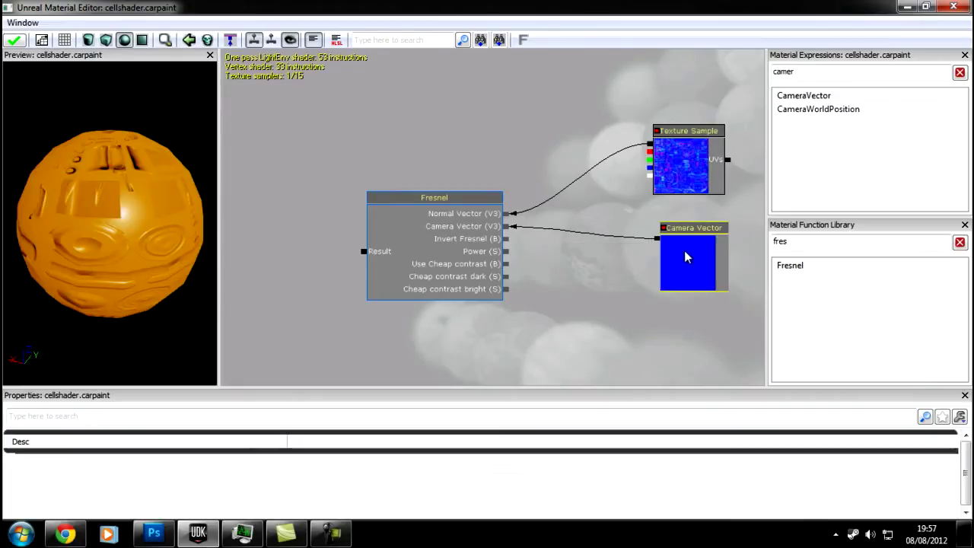
{"action": "left_click_drag", "start_coordinate": [685, 257], "coordinate": [678, 237]}
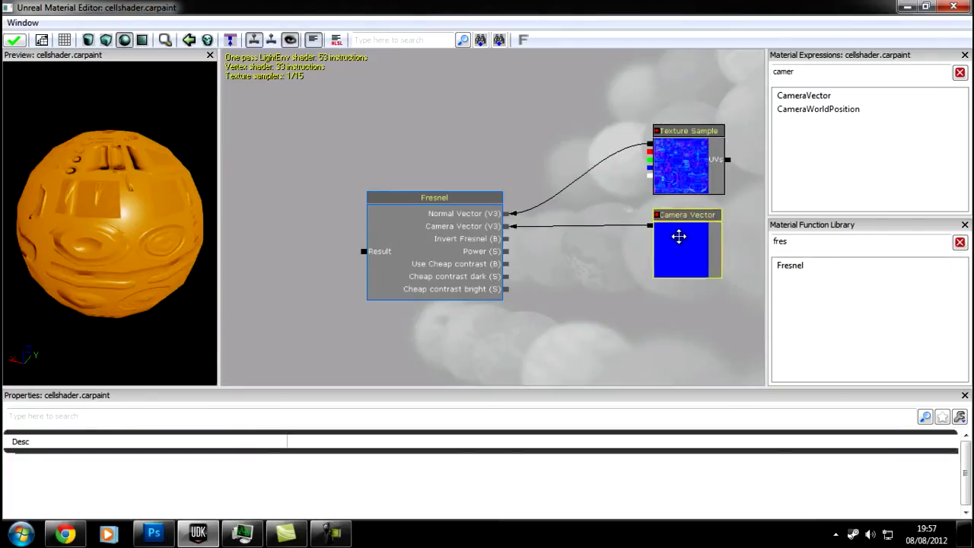
{"action": "left_click", "coordinate": [599, 267]}
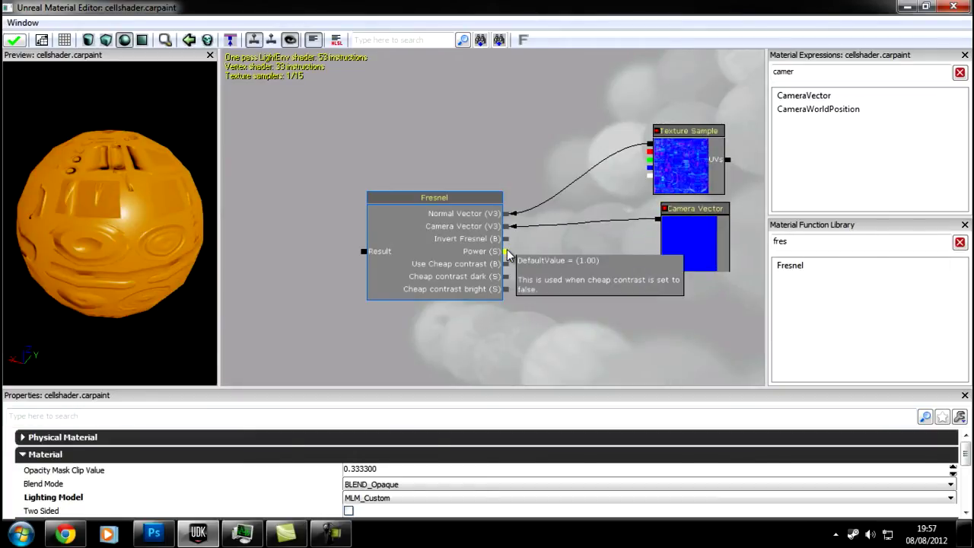
- Add a ScalarParameter expression and connect it to the Fresnel node's Power input
{"action": "double_click", "coordinate": [806, 73]}
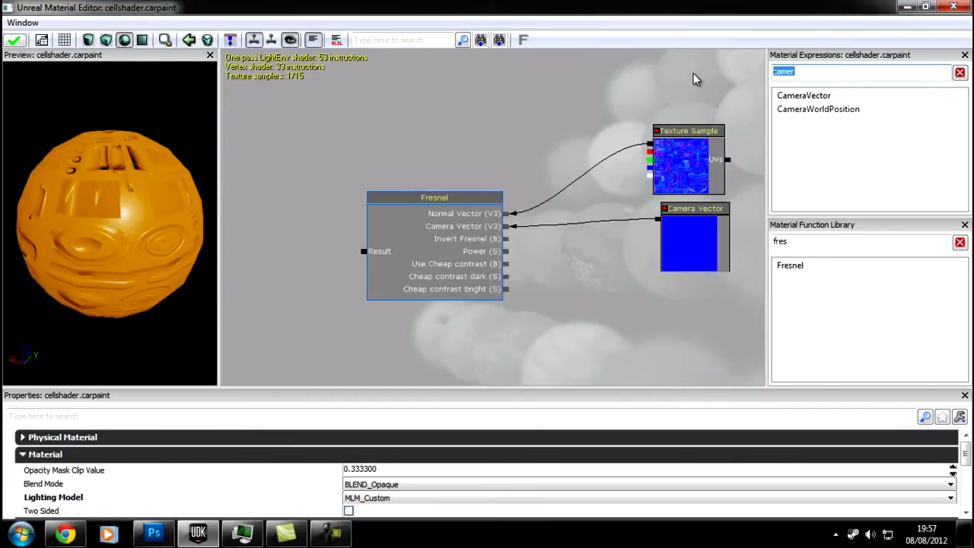
{"action": "type", "text": "sc"}
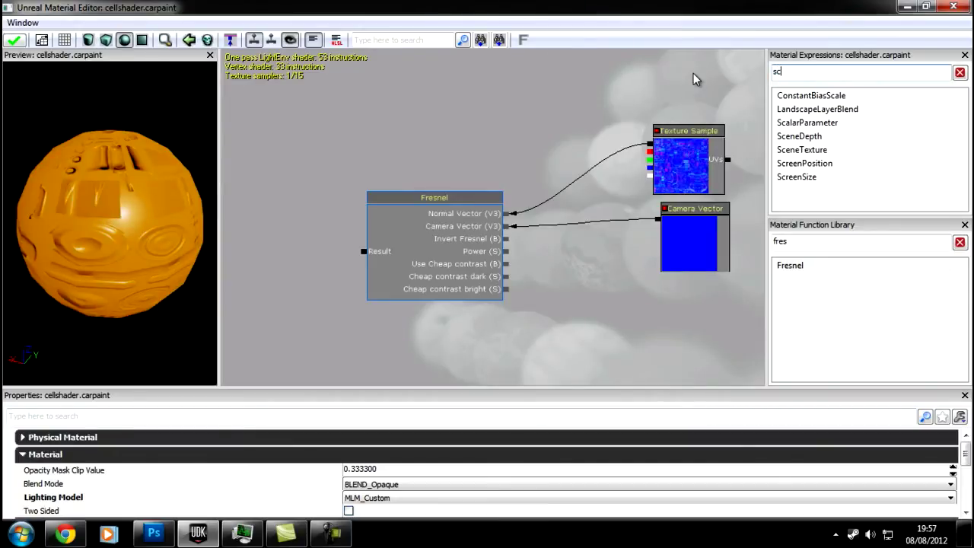
{"action": "type", "text": "a"}
{"action": "left_click_drag", "start_coordinate": [819, 124], "coordinate": [506, 252]}
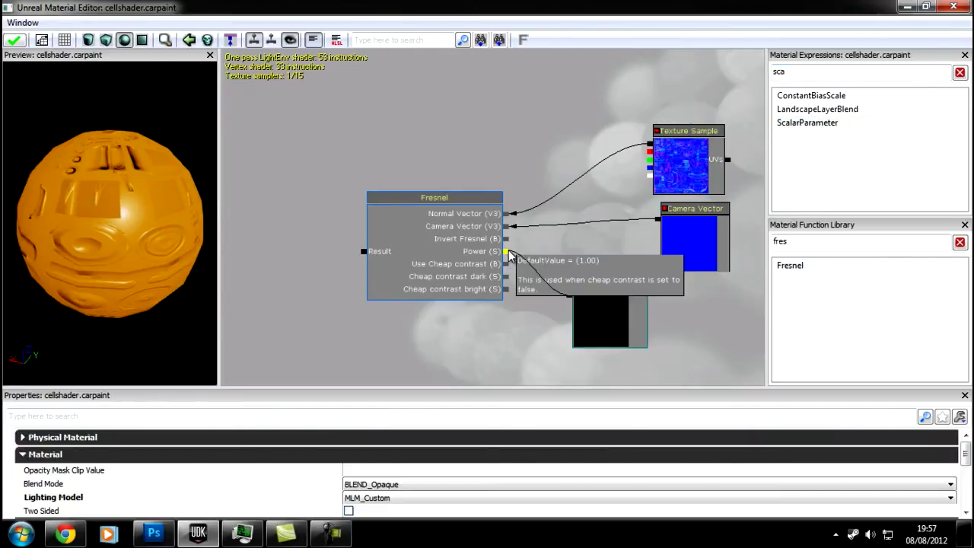
- Name the scalar parameter "Fresnel Power" and move its node below the Camera Vector node
{"action": "left_click", "coordinate": [573, 303]}
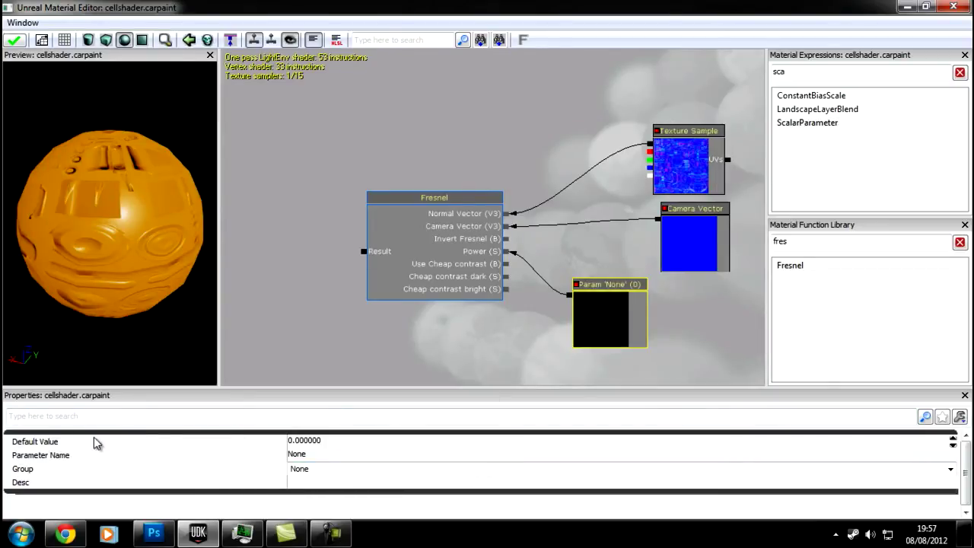
{"action": "left_click", "coordinate": [305, 455]}
{"action": "type", "text": "F"}
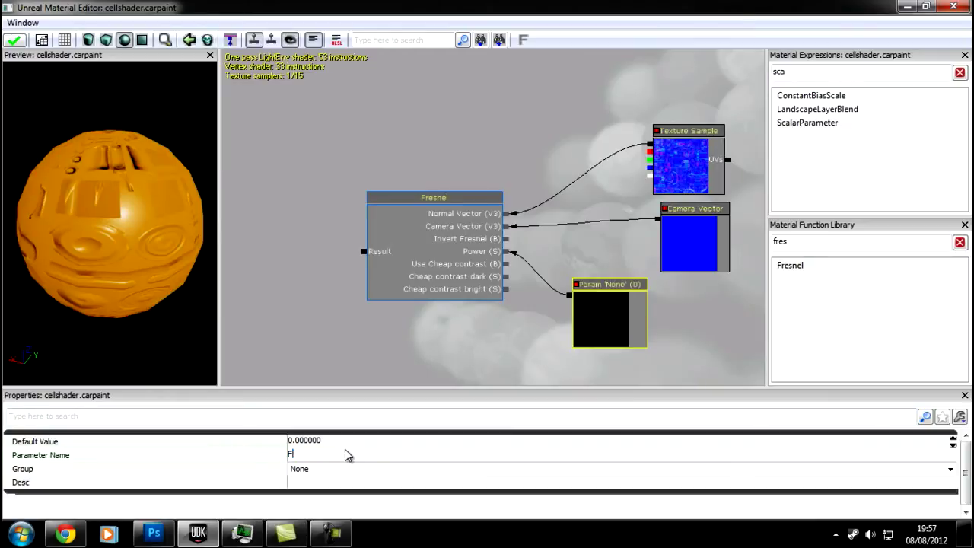
{"action": "type", "text": "resnel Power"}
{"action": "key", "text": "Return"}
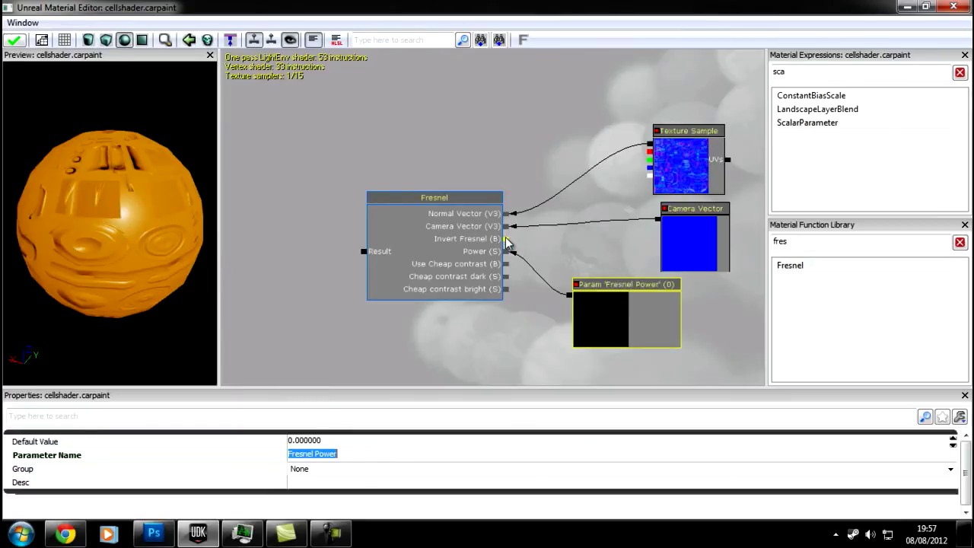
{"action": "left_click_drag", "start_coordinate": [467, 335], "coordinate": [506, 336]}
{"action": "scroll", "coordinate": [560, 316], "scroll_direction": "down", "scroll_amount": 1}
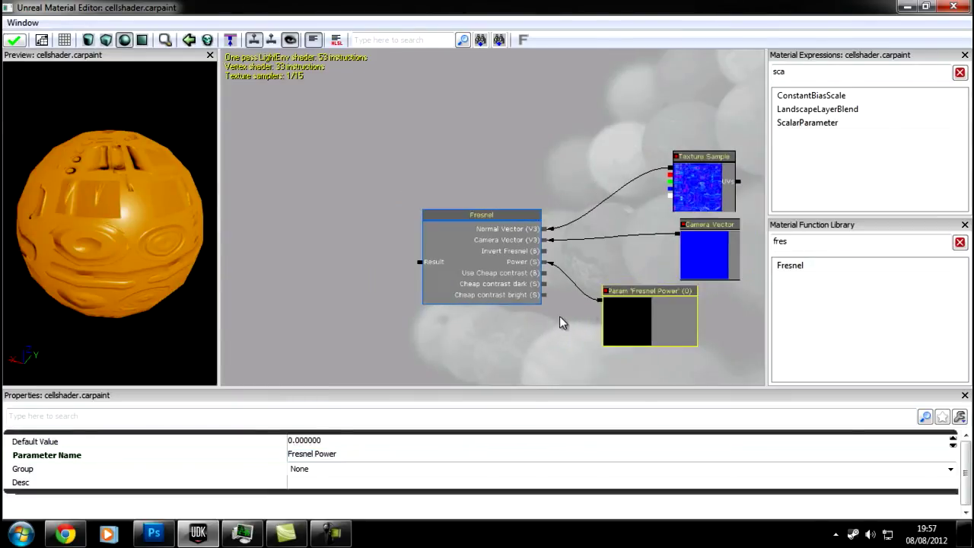
{"action": "left_click_drag", "start_coordinate": [619, 325], "coordinate": [680, 327]}
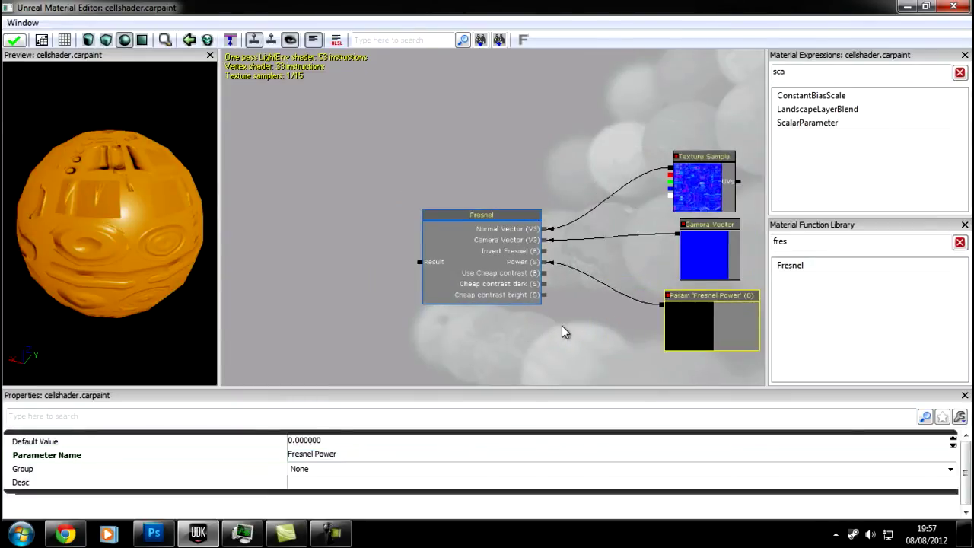
- Examine the Fresnel node and its connected normal map, camera vector and power inputs
{"action": "scroll", "coordinate": [562, 325], "scroll_direction": "down", "scroll_amount": 5}
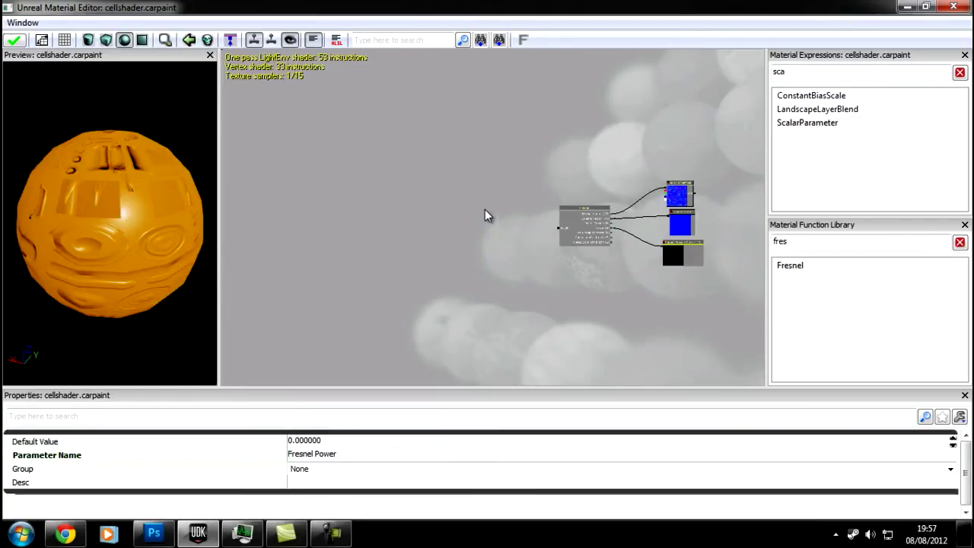
{"action": "scroll", "coordinate": [469, 137], "scroll_direction": "up", "scroll_amount": 5}
{"action": "scroll", "coordinate": [449, 145], "scroll_direction": "down", "scroll_amount": 5}
{"action": "left_click_drag", "start_coordinate": [456, 164], "coordinate": [441, 247]}
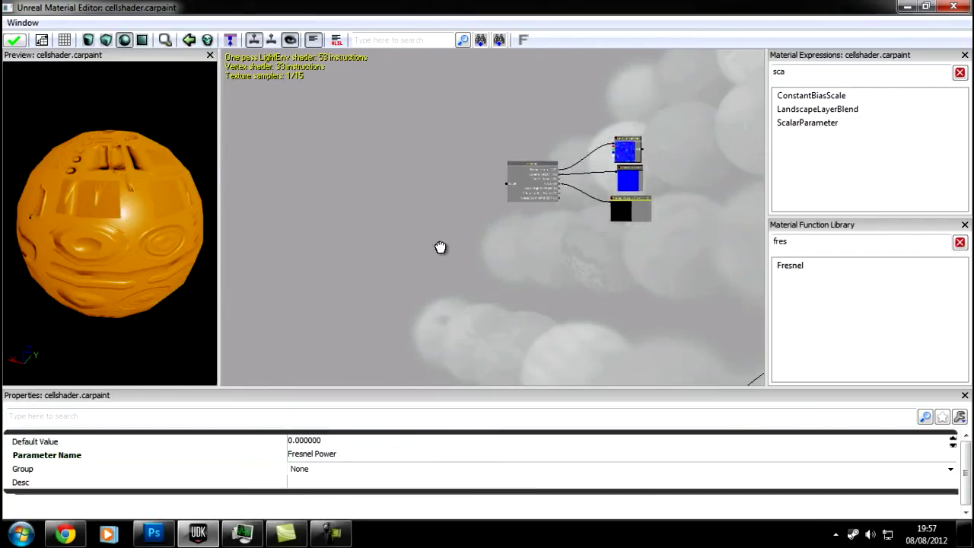
{"action": "scroll", "coordinate": [472, 174], "scroll_direction": "up", "scroll_amount": 3}
{"action": "scroll", "coordinate": [420, 203], "scroll_direction": "down", "scroll_amount": 2}
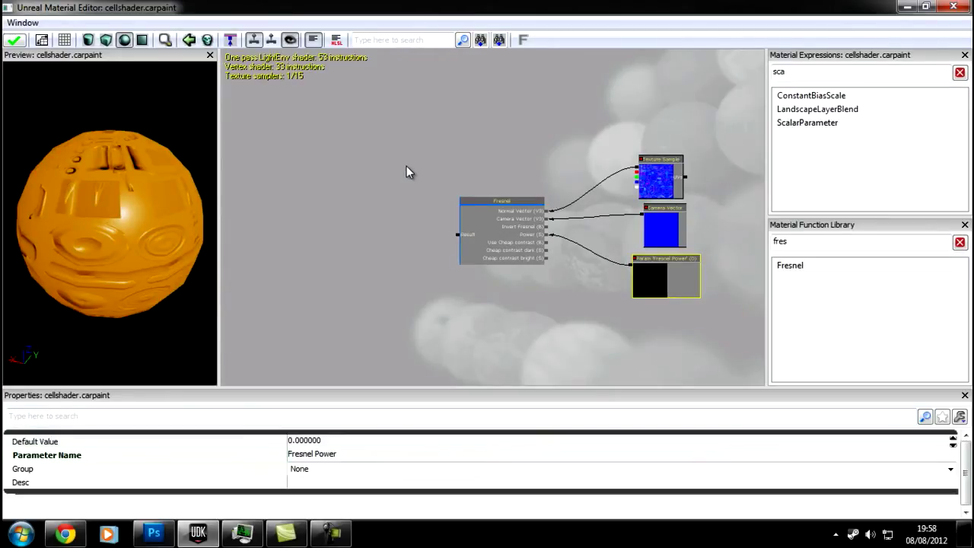
{"action": "mouse_move", "coordinate": [400, 196]}
{"action": "left_mouse_down"}
{"action": "mouse_move", "coordinate": [514, 227]}
{"action": "mouse_move", "coordinate": [493, 203]}
{"action": "mouse_move", "coordinate": [405, 206]}
{"action": "left_mouse_up"}
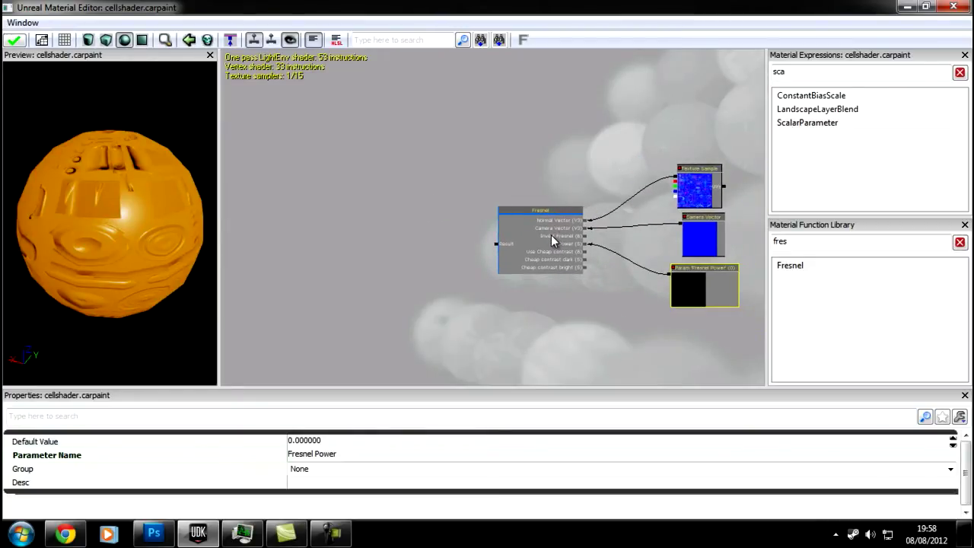
{"action": "left_click_drag", "start_coordinate": [551, 235], "coordinate": [485, 246]}
{"action": "scroll", "coordinate": [462, 198], "scroll_direction": "up", "scroll_amount": 1}
{"action": "left_click_drag", "start_coordinate": [488, 189], "coordinate": [460, 170]}
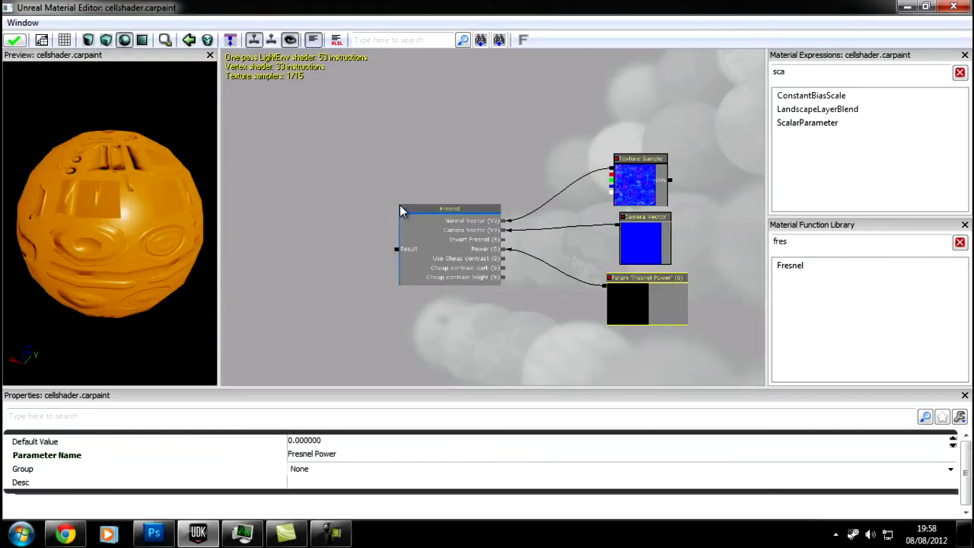
- Feed the Fresnel result into the material through an Add node and inspect the preview sphere
{"action": "left_click_drag", "start_coordinate": [377, 252], "coordinate": [506, 238]}
{"action": "scroll", "coordinate": [401, 209], "scroll_direction": "down", "scroll_amount": 1}
{"action": "left_click_drag", "start_coordinate": [578, 235], "coordinate": [298, 192]}
{"action": "left_click_drag", "start_coordinate": [501, 274], "coordinate": [532, 256]}
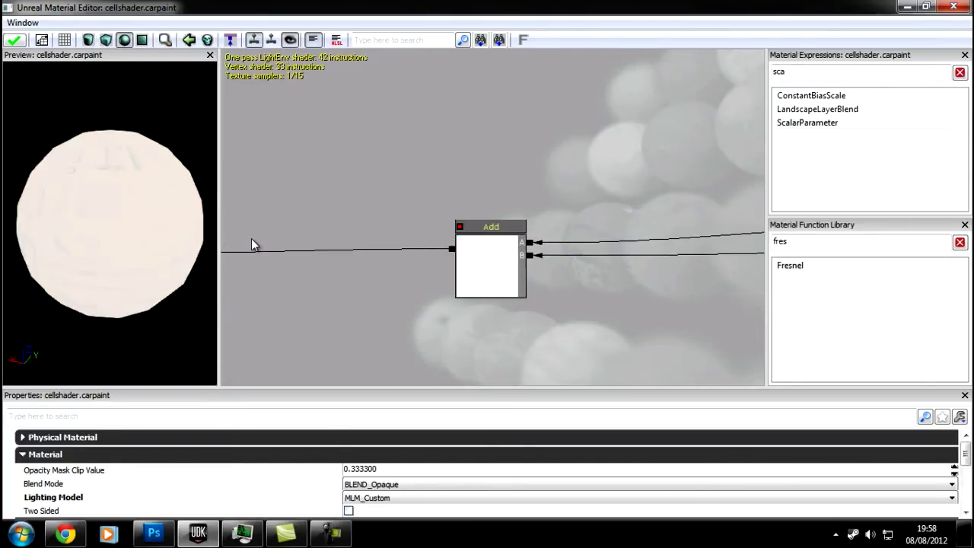
{"action": "left_click_drag", "start_coordinate": [133, 186], "coordinate": [88, 311]}
- Set the Fresnel Power parameter's default value to 2 and check the preview sphere from another angle
{"action": "left_click_drag", "start_coordinate": [641, 130], "coordinate": [551, 188]}
{"action": "left_click", "coordinate": [552, 188]}
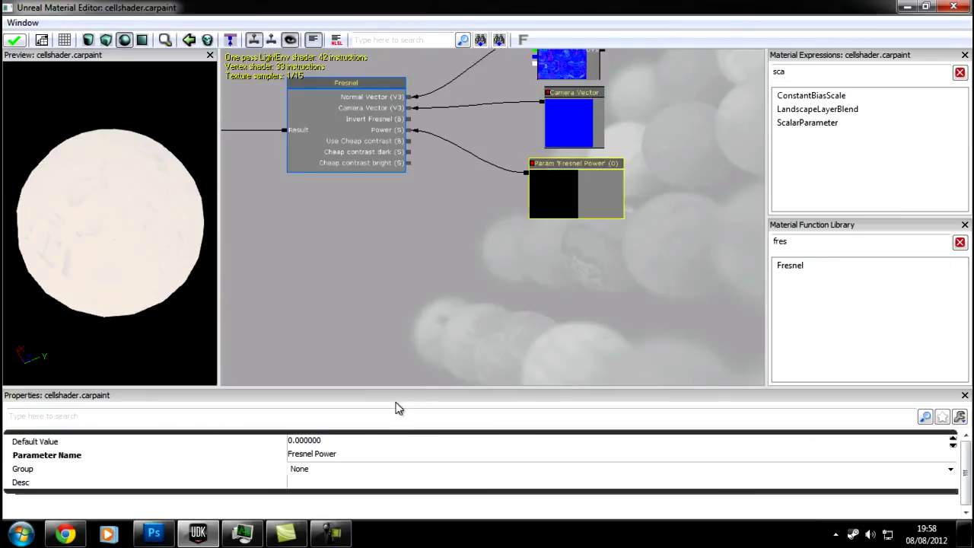
{"action": "left_click", "coordinate": [318, 441]}
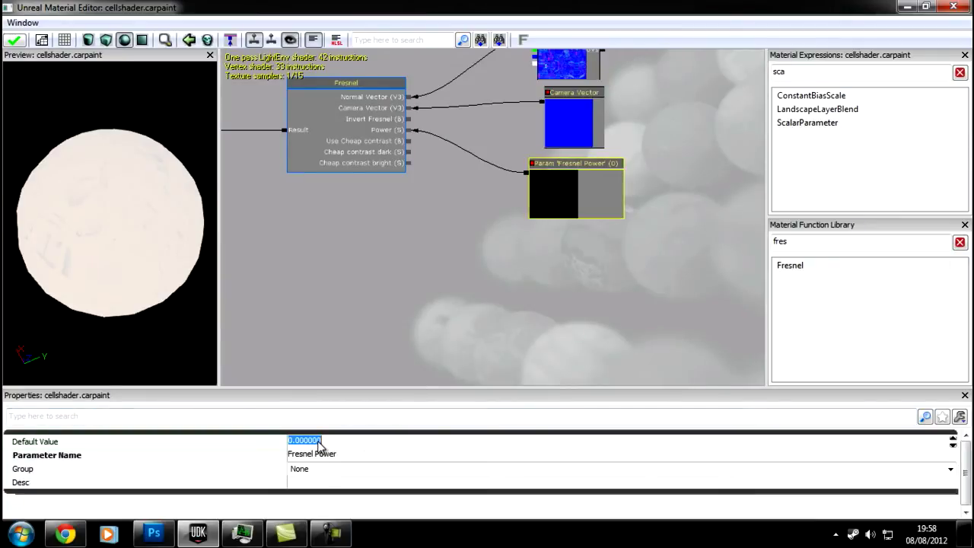
{"action": "type", "text": "2"}
{"action": "key", "text": "Return"}
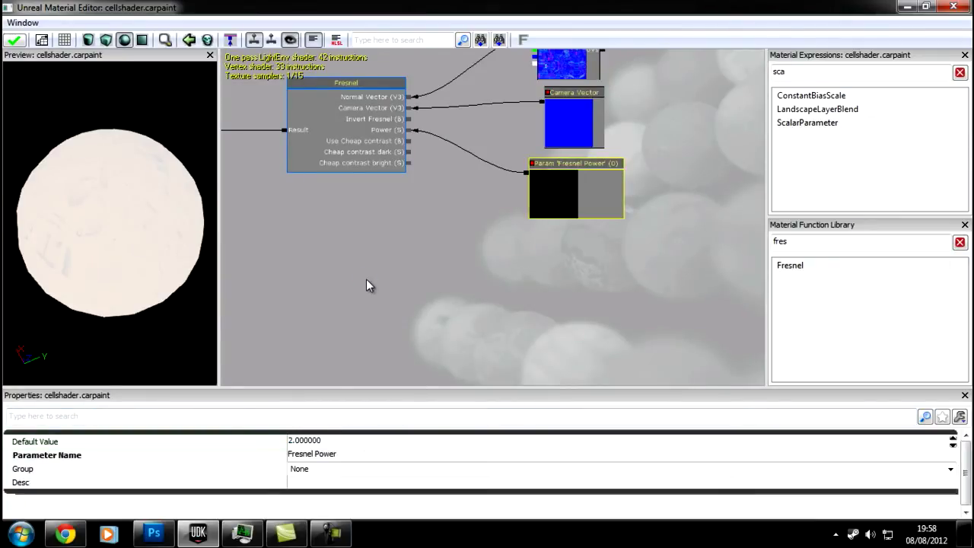
{"action": "left_click_drag", "start_coordinate": [182, 198], "coordinate": [48, 163]}
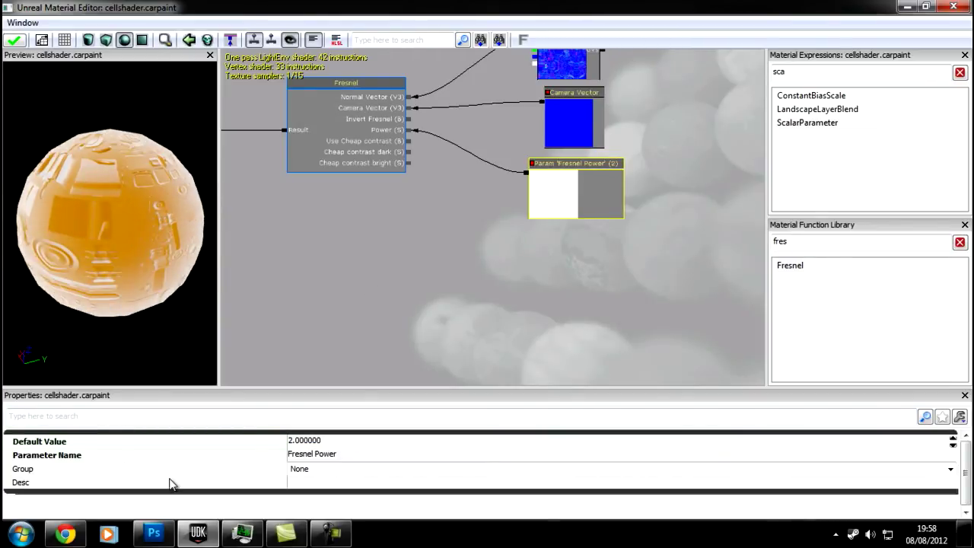
- Switch to Photoshop to study the car reference photo's paint reflections, then return to the UDK material editor
{"action": "left_click", "coordinate": [160, 540]}
{"action": "scroll", "coordinate": [744, 233], "scroll_direction": "down", "scroll_amount": 1}
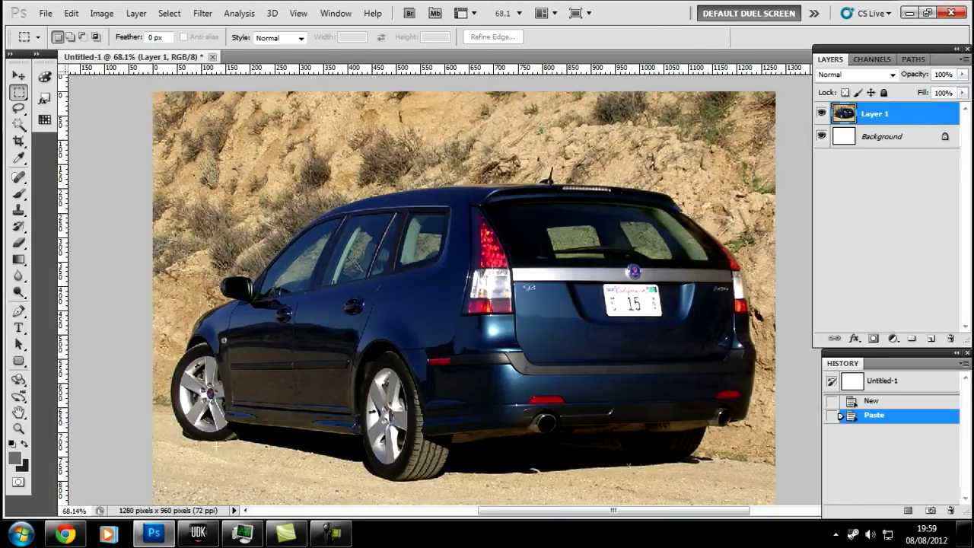
{"action": "left_click", "coordinate": [199, 537]}
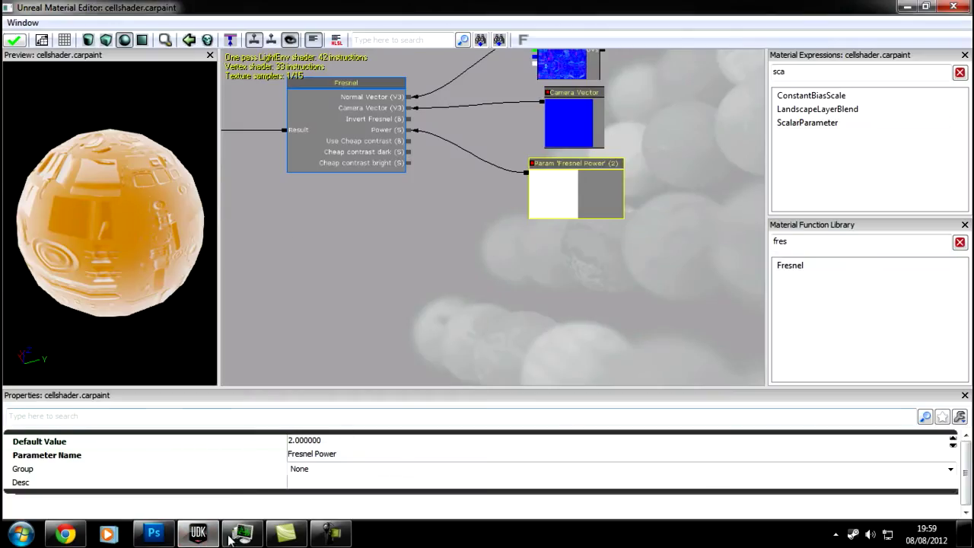
{"action": "mouse_move", "coordinate": [161, 540]}
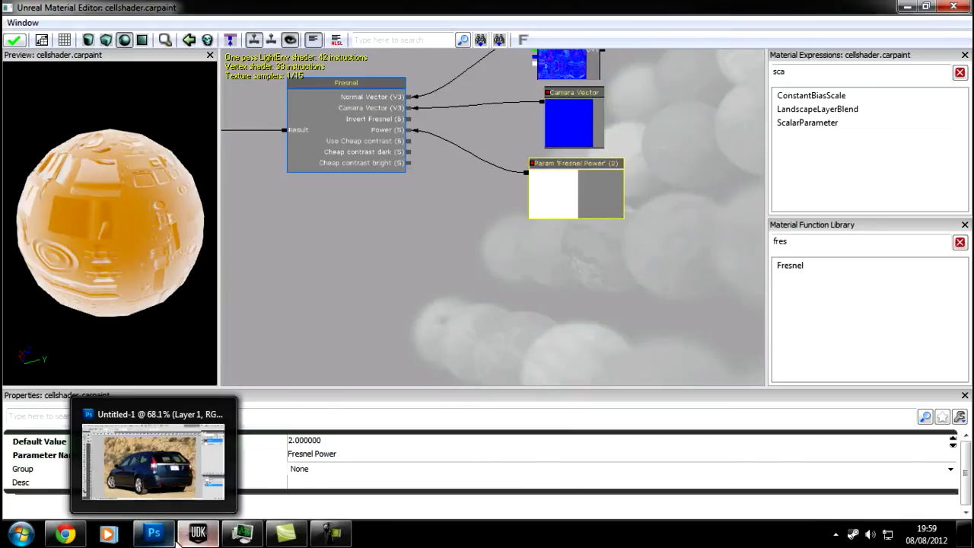
- Switch to the UDK level editor to view the painted robot models and bring up the Content Browser with the carpaint material
{"action": "left_click", "coordinate": [200, 540]}
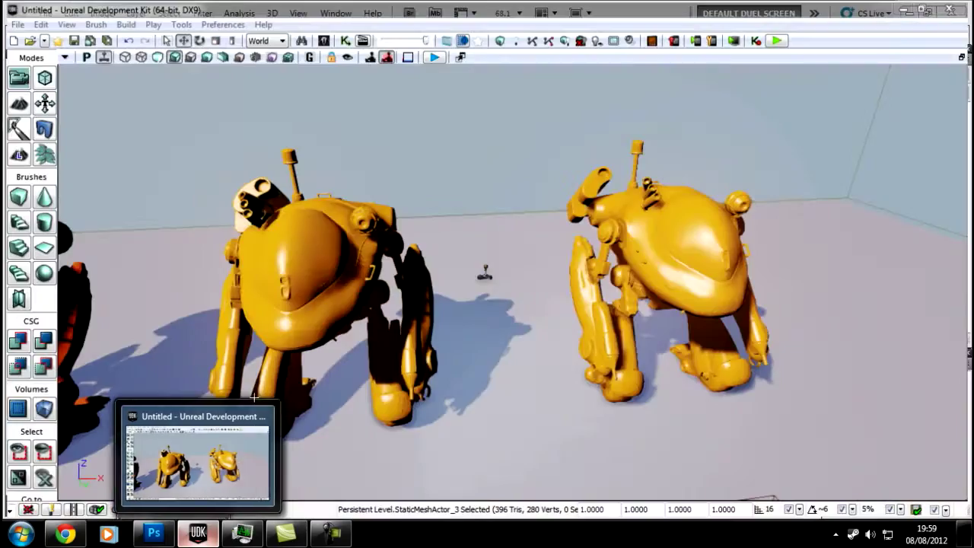
{"action": "left_click", "coordinate": [199, 538]}
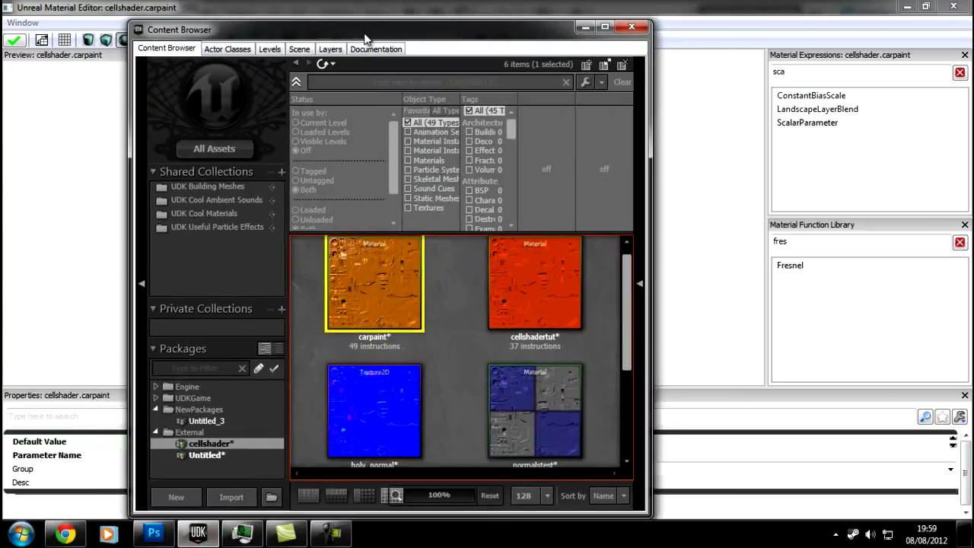
{"action": "left_click_drag", "start_coordinate": [365, 34], "coordinate": [488, 48]}
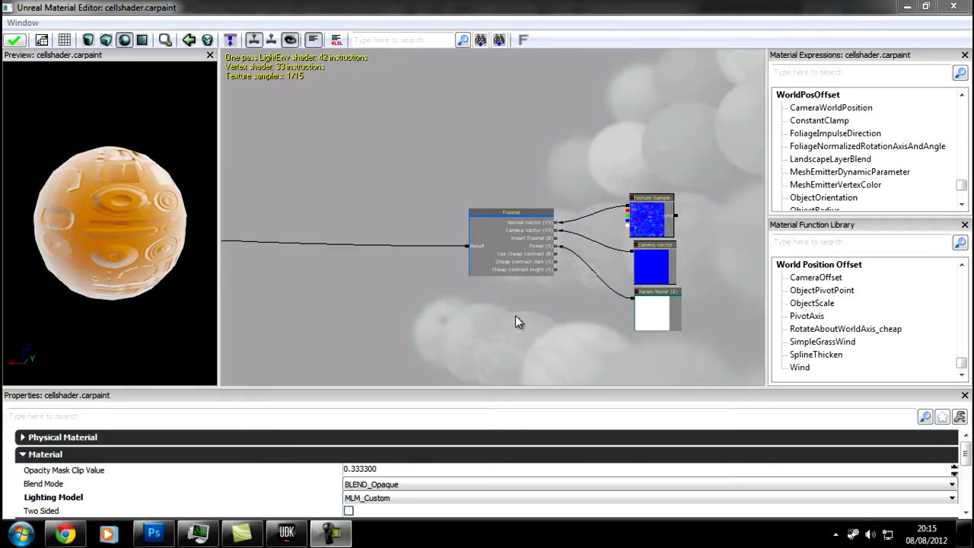
- Examine the Fresnel node, its connected inputs and the link from its result in the carpaint material graph
{"action": "left_click_drag", "start_coordinate": [515, 315], "coordinate": [529, 304]}
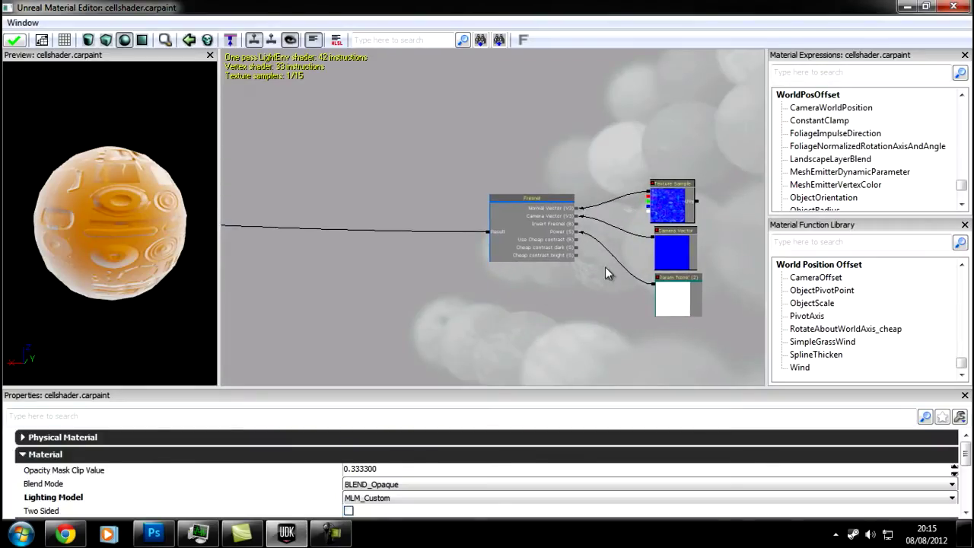
{"action": "left_click_drag", "start_coordinate": [358, 322], "coordinate": [382, 180]}
{"action": "scroll", "coordinate": [404, 250], "scroll_direction": "down", "scroll_amount": 4}
{"action": "scroll", "coordinate": [387, 217], "scroll_direction": "up", "scroll_amount": 3}
{"action": "scroll", "coordinate": [388, 199], "scroll_direction": "up", "scroll_amount": 1}
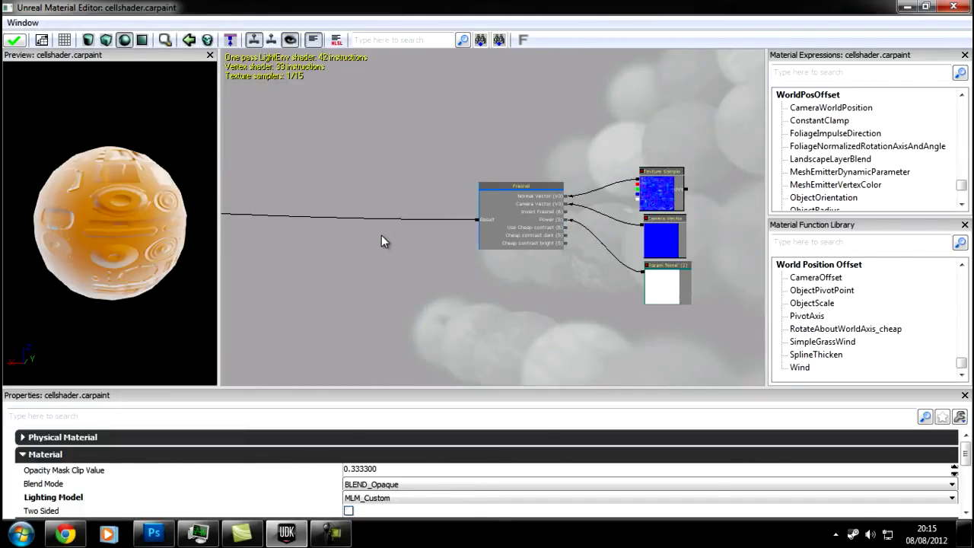
{"action": "left_click_drag", "start_coordinate": [381, 235], "coordinate": [385, 247]}
{"action": "left_click", "coordinate": [520, 244]}
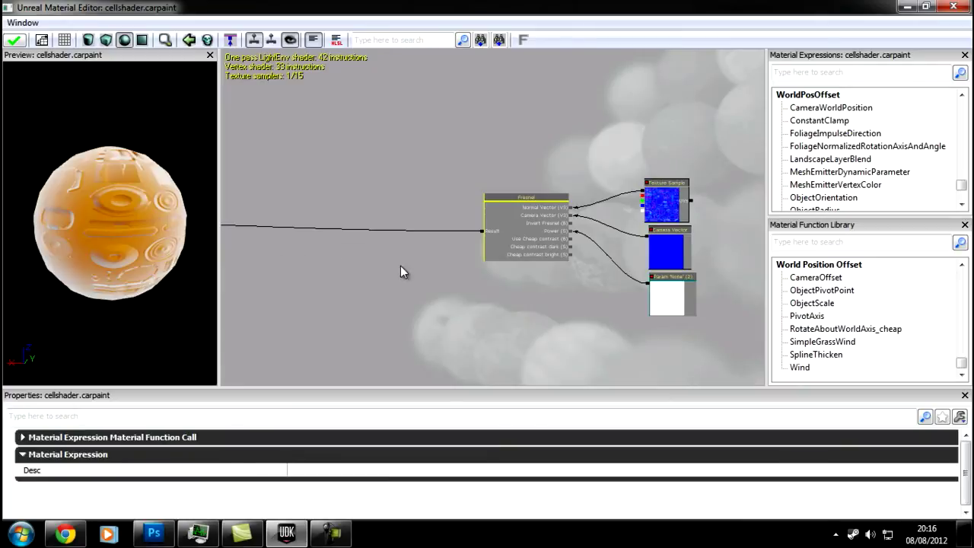
{"action": "left_click_drag", "start_coordinate": [452, 269], "coordinate": [555, 265]}
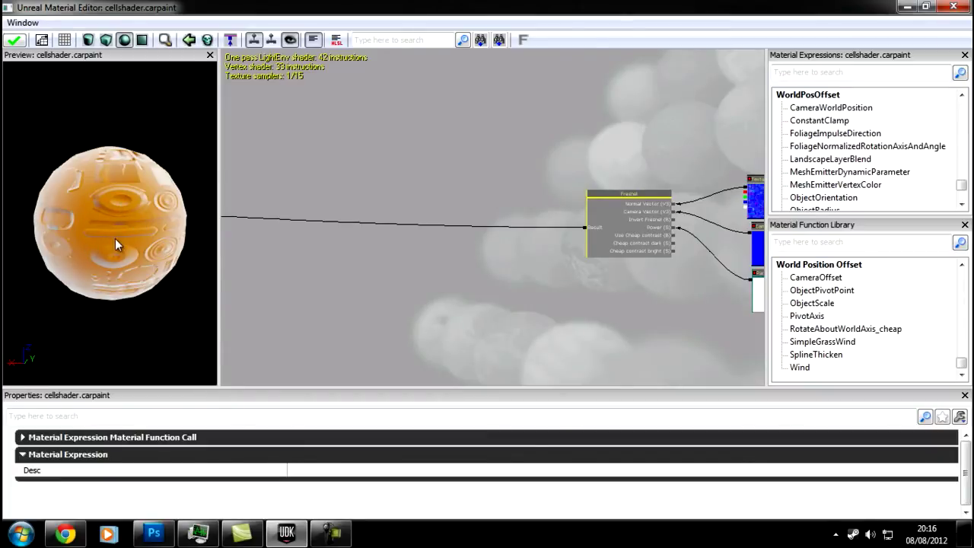
- Break the Fresnel result's link to the material, add a Multiply node and connect the Fresnel result to its B input
{"action": "left_click_drag", "start_coordinate": [509, 271], "coordinate": [519, 281]}
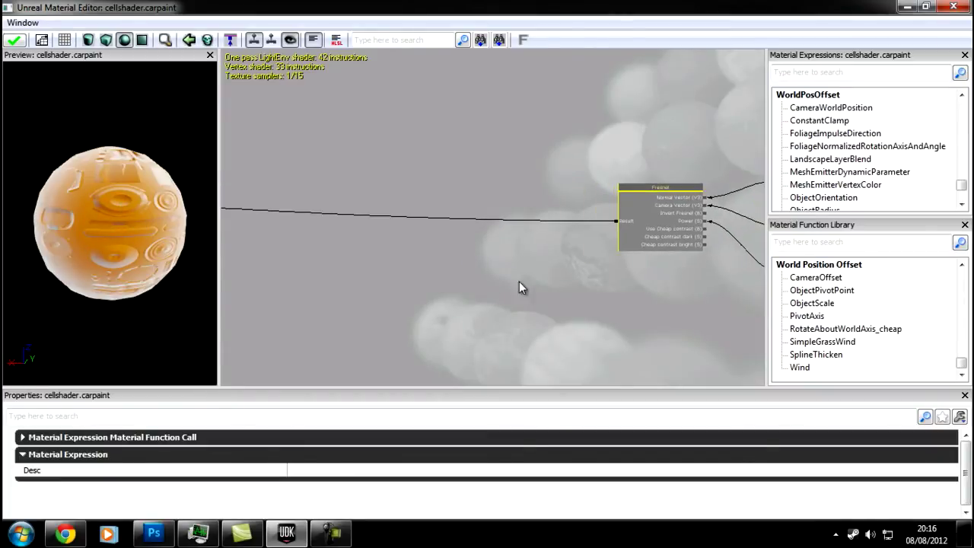
{"action": "right_click", "coordinate": [617, 220]}
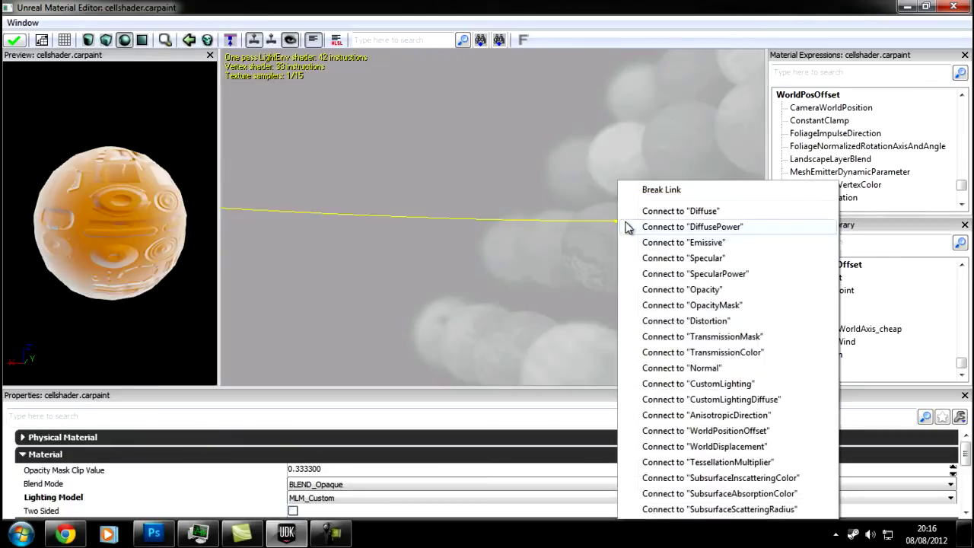
{"action": "left_click", "coordinate": [661, 190]}
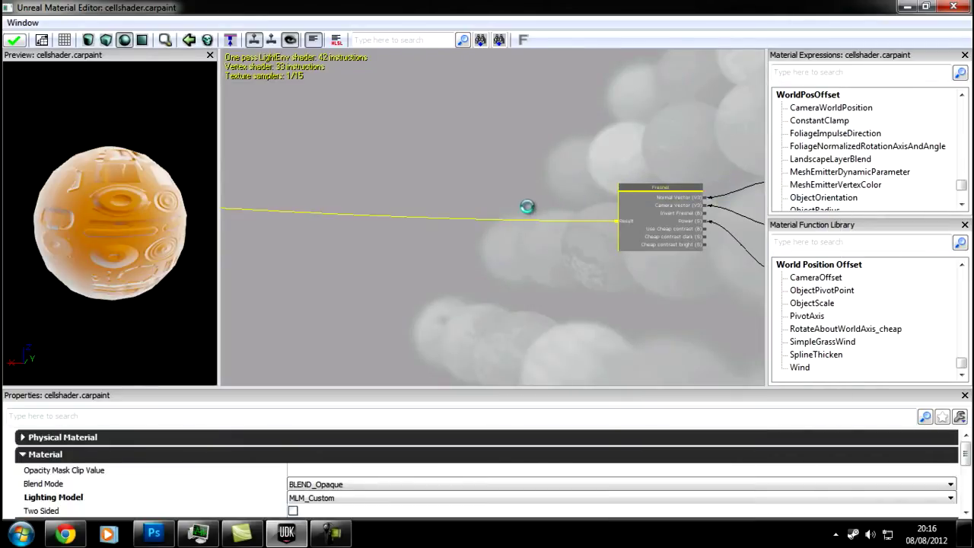
{"action": "left_click", "coordinate": [487, 206]}
{"action": "scroll", "coordinate": [621, 212], "scroll_direction": "up", "scroll_amount": 1}
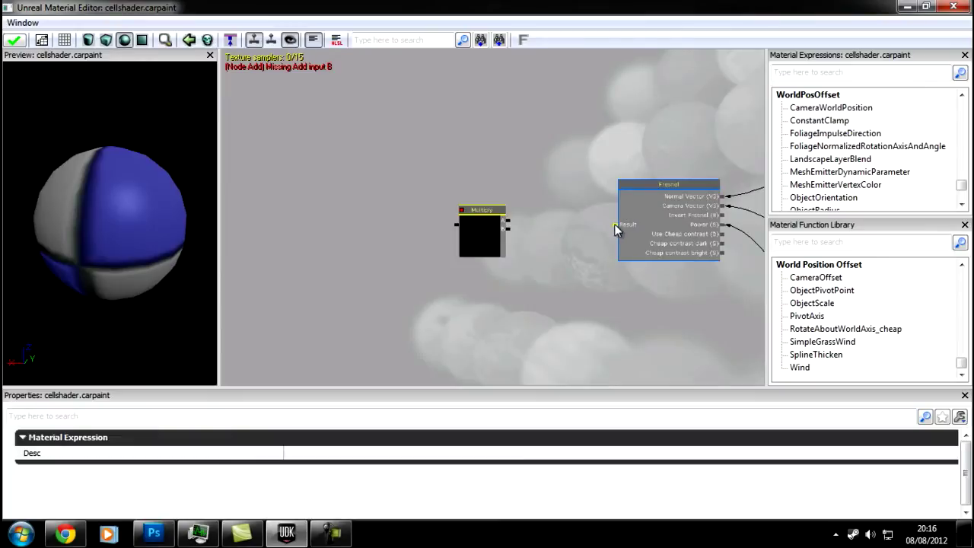
{"action": "left_click_drag", "start_coordinate": [615, 224], "coordinate": [507, 228]}
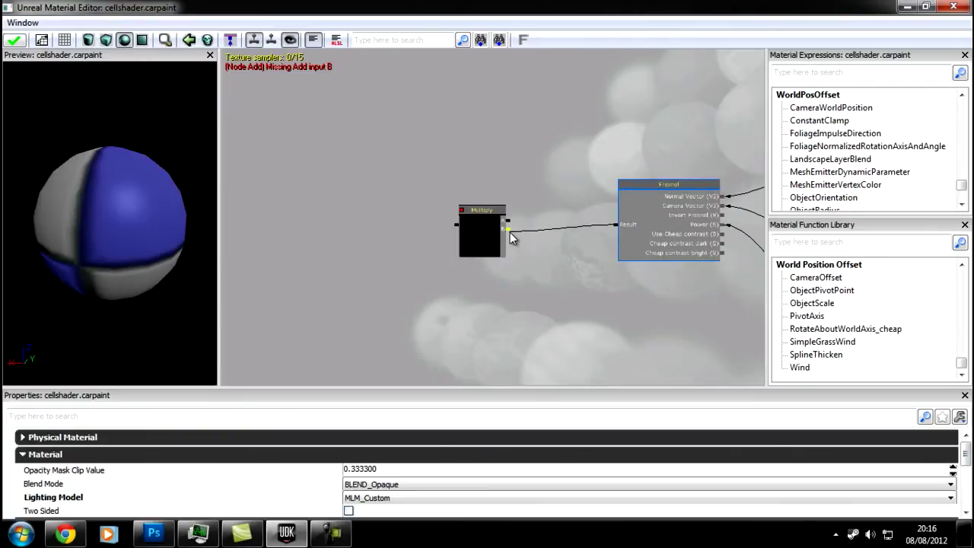
- Add a ScalarParameter node above the Fresnel node and connect it to the Multiply node's A input
{"action": "left_click", "coordinate": [812, 73]}
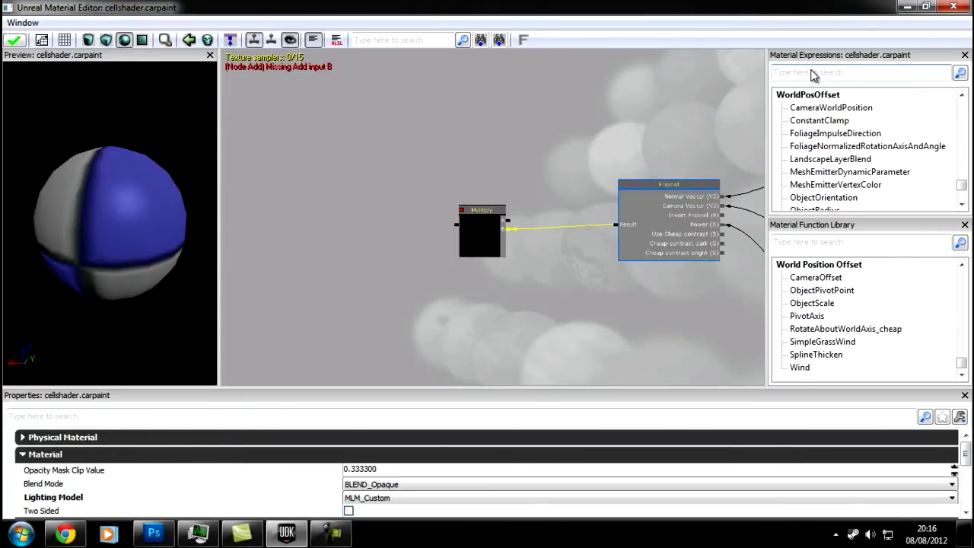
{"action": "type", "text": "sca"}
{"action": "left_click", "coordinate": [820, 125]}
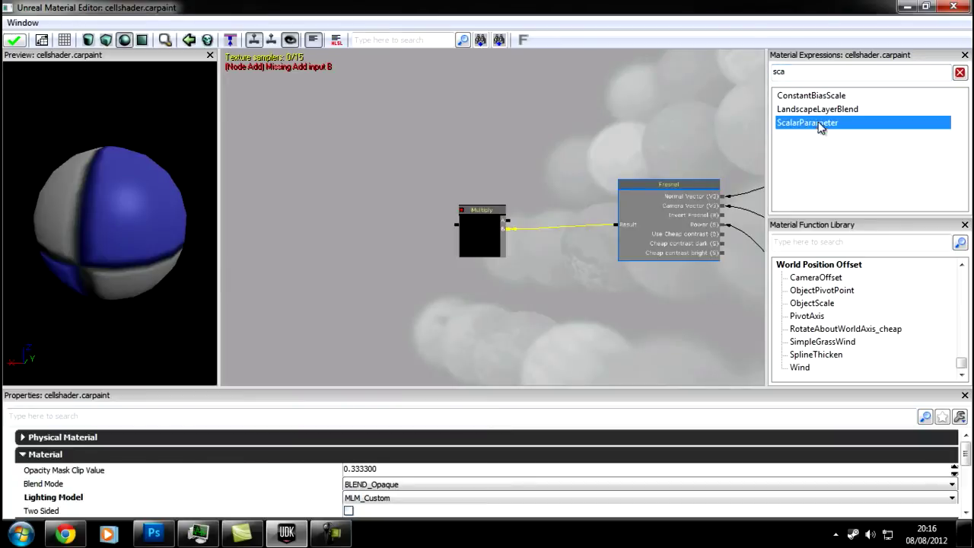
{"action": "left_click_drag", "start_coordinate": [820, 125], "coordinate": [477, 243]}
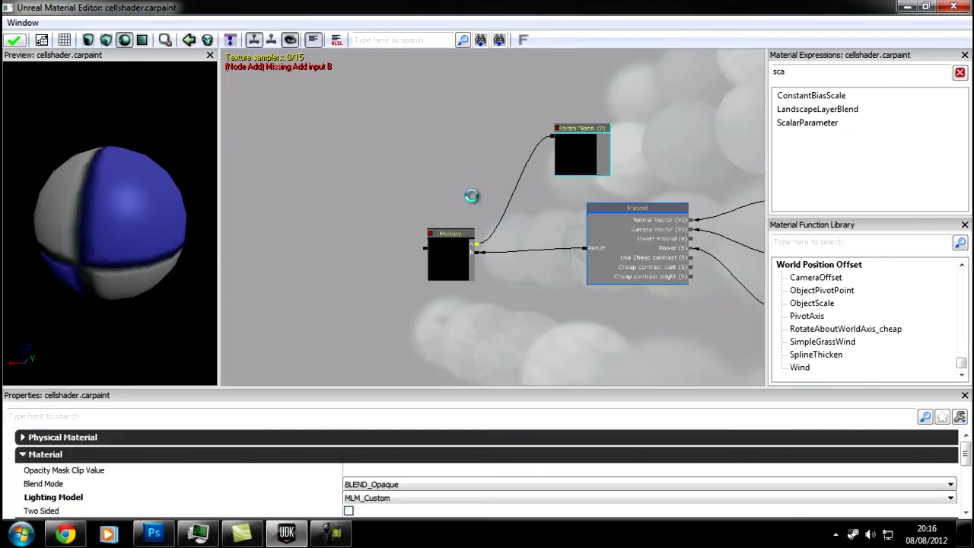
- Name the new scalar parameter Fresnel Intensity and set its default value to 0.2
{"action": "scroll", "coordinate": [517, 179], "scroll_direction": "up", "scroll_amount": 1}
{"action": "left_click", "coordinate": [595, 145]}
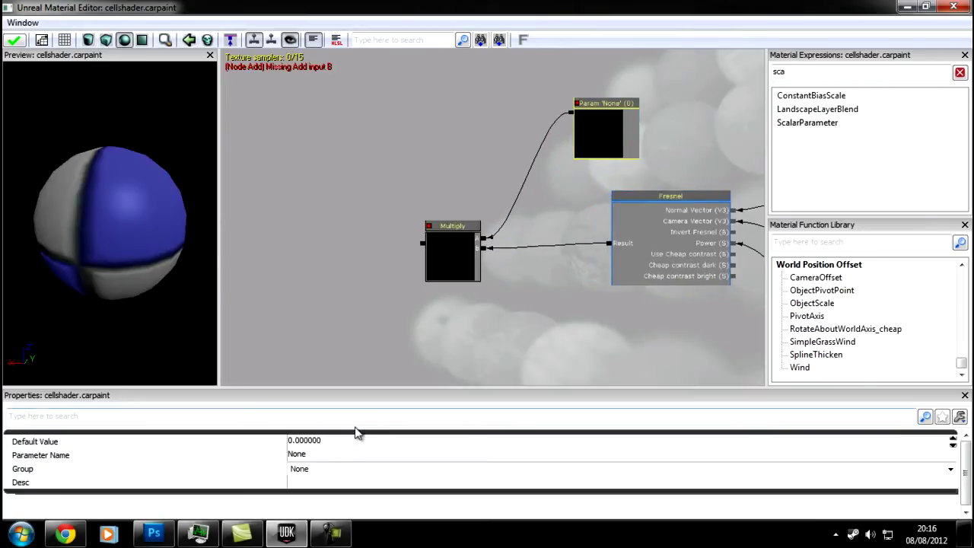
{"action": "left_click", "coordinate": [319, 454]}
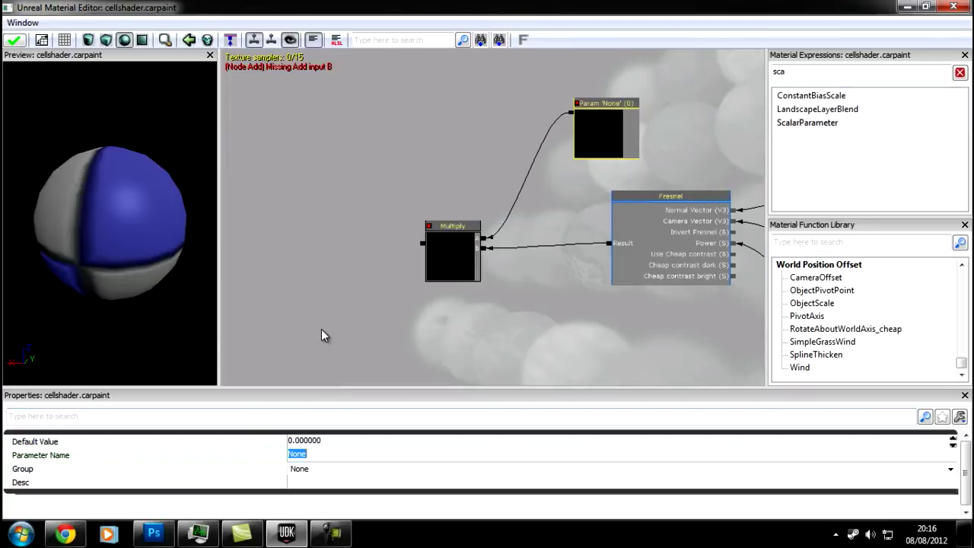
{"action": "type", "text": "Fresnel Intensity"}
{"action": "key", "text": "Return"}
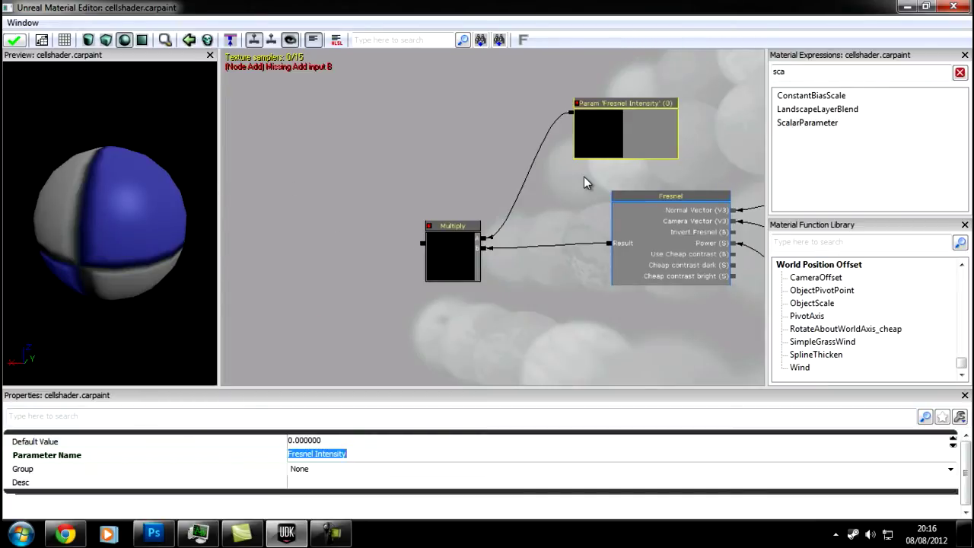
{"action": "left_click", "coordinate": [583, 130]}
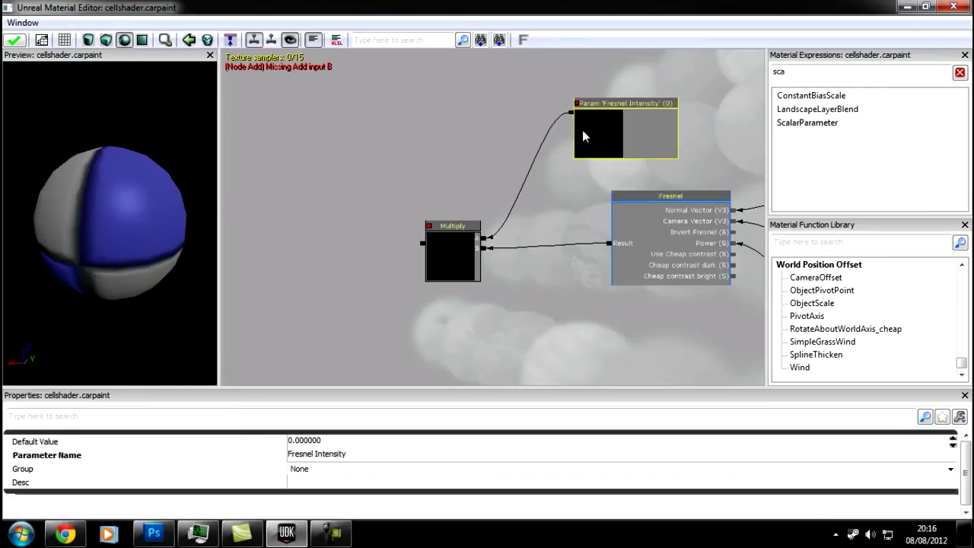
{"action": "left_click", "coordinate": [315, 442]}
{"action": "type", "text": "0.2"}
{"action": "key", "text": "Return"}
{"action": "left_click_drag", "start_coordinate": [395, 172], "coordinate": [446, 120]}
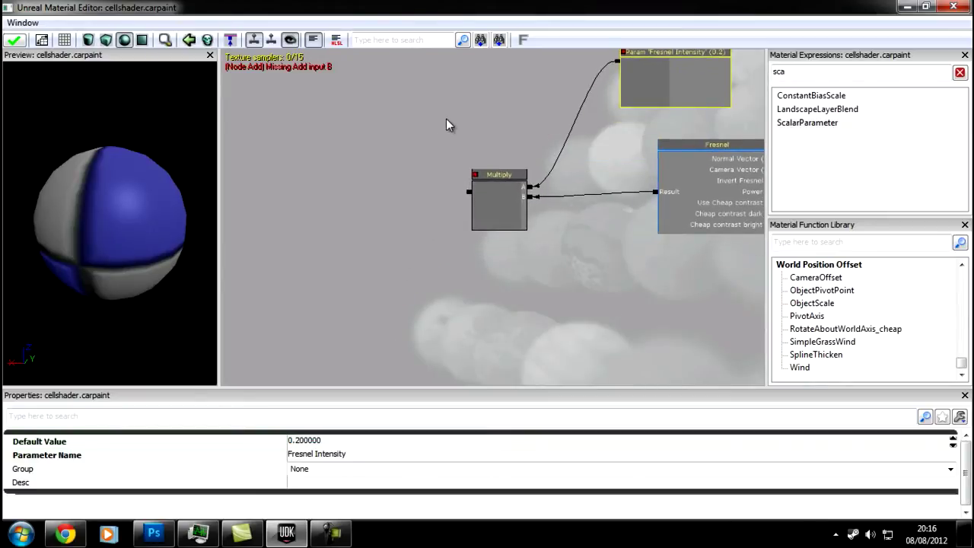
{"action": "scroll", "coordinate": [427, 145], "scroll_direction": "down", "scroll_amount": 1}
{"action": "left_click_drag", "start_coordinate": [425, 160], "coordinate": [452, 170]}
{"action": "left_click", "coordinate": [451, 201]}
{"action": "left_click", "coordinate": [496, 211]}
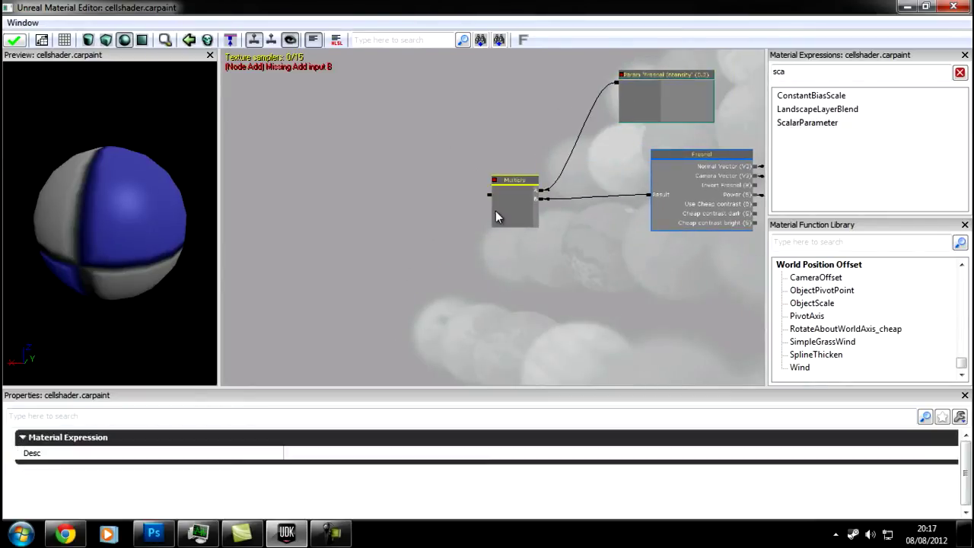
{"action": "left_click", "coordinate": [444, 208]}
{"action": "left_click", "coordinate": [502, 210]}
{"action": "left_click", "coordinate": [428, 228]}
{"action": "left_click", "coordinate": [501, 195]}
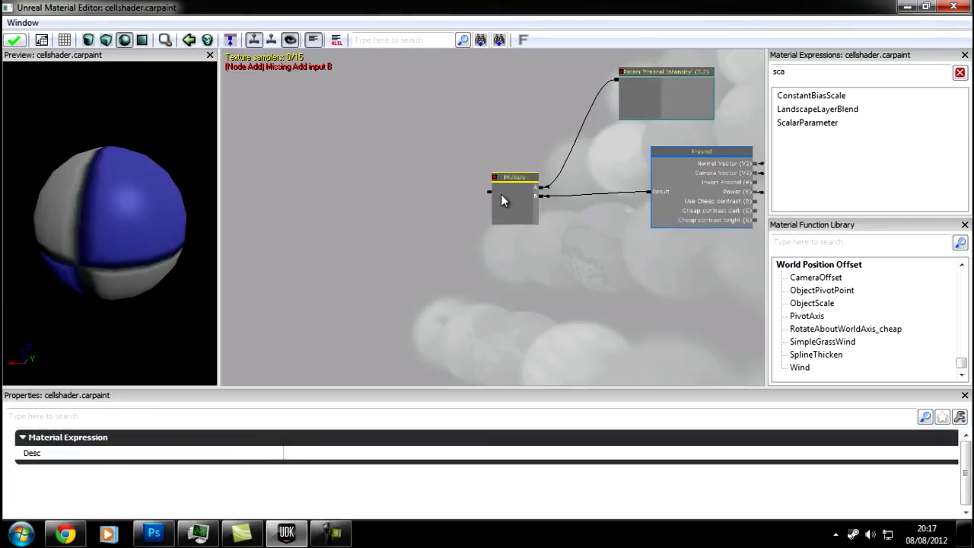
{"action": "left_click", "coordinate": [422, 238]}
- Create an Add node beside the Multiply node and connect the Multiply output to its A input
{"action": "left_click_drag", "start_coordinate": [422, 238], "coordinate": [452, 254]}
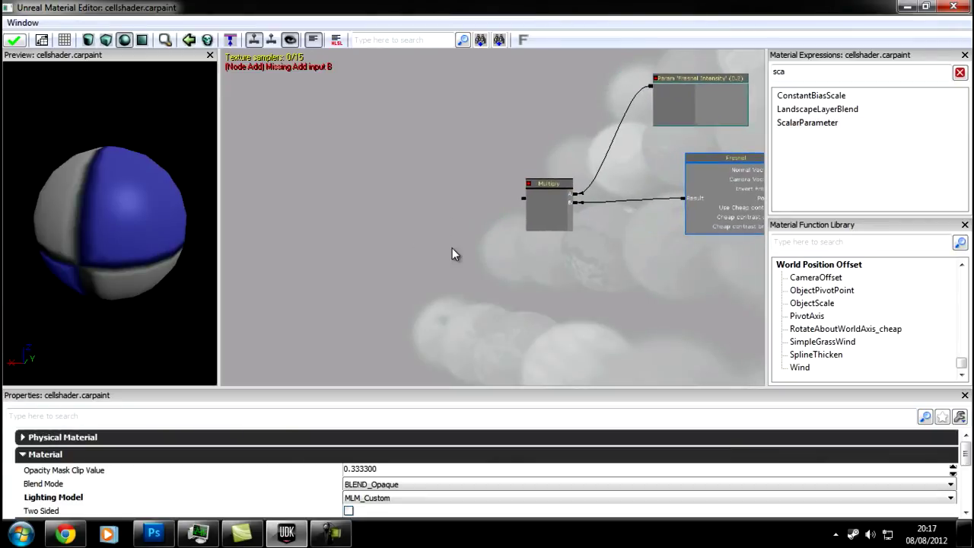
{"action": "left_click", "coordinate": [394, 219]}
{"action": "scroll", "coordinate": [525, 203], "scroll_direction": "up", "scroll_amount": 1}
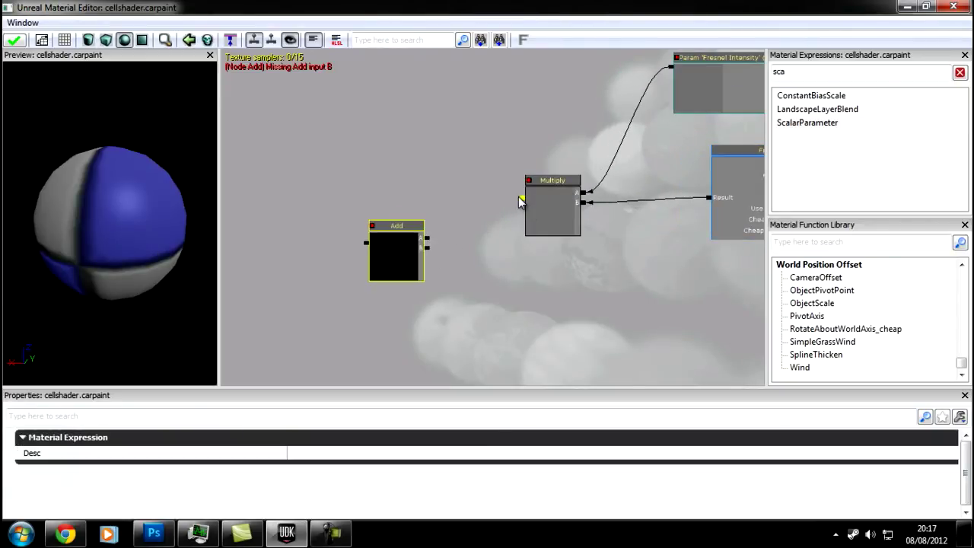
{"action": "left_click_drag", "start_coordinate": [521, 199], "coordinate": [428, 242]}
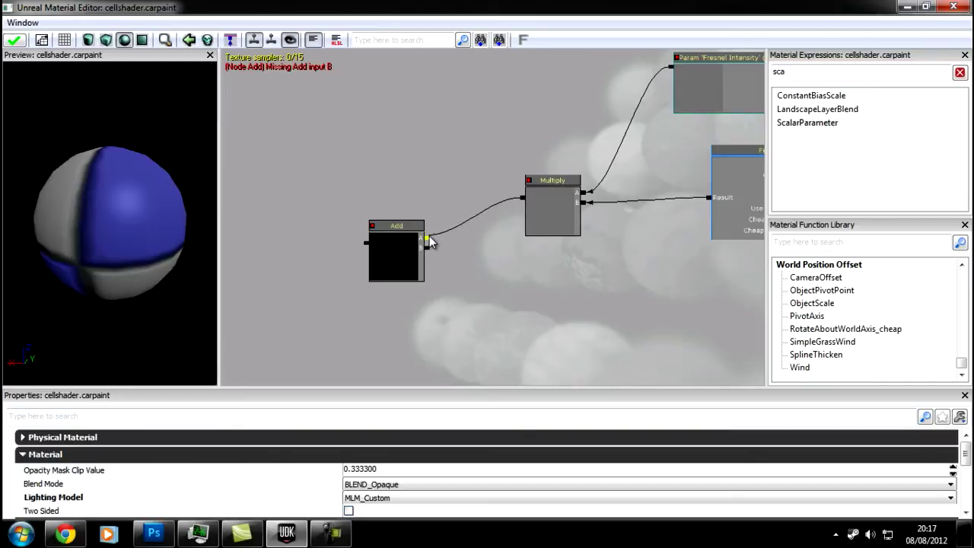
- Duplicate the Fresnel Intensity parameter, place the copy below the Multiply node and connect it to the new Add node's B input
{"action": "left_click_drag", "start_coordinate": [507, 287], "coordinate": [457, 264]}
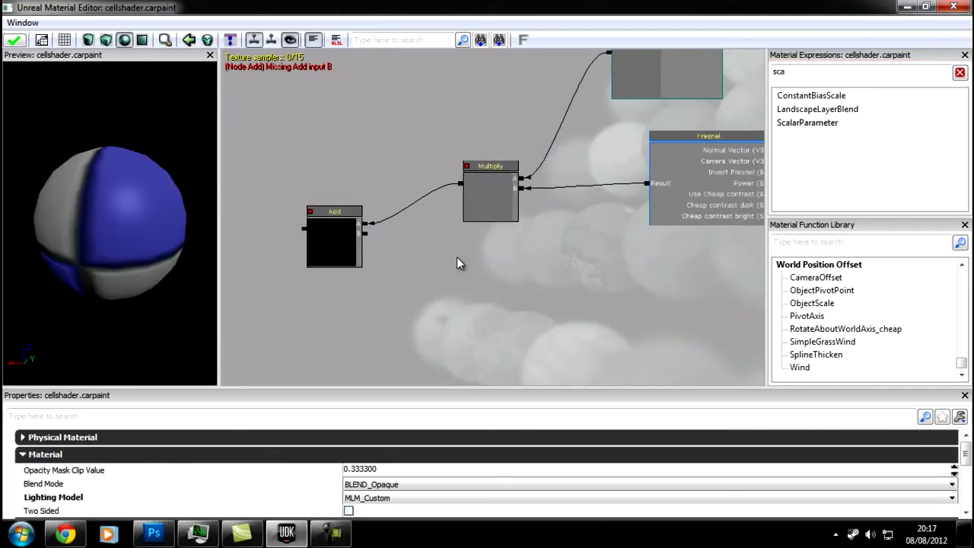
{"action": "left_click", "coordinate": [620, 93]}
{"action": "key", "text": "ctrl+v"}
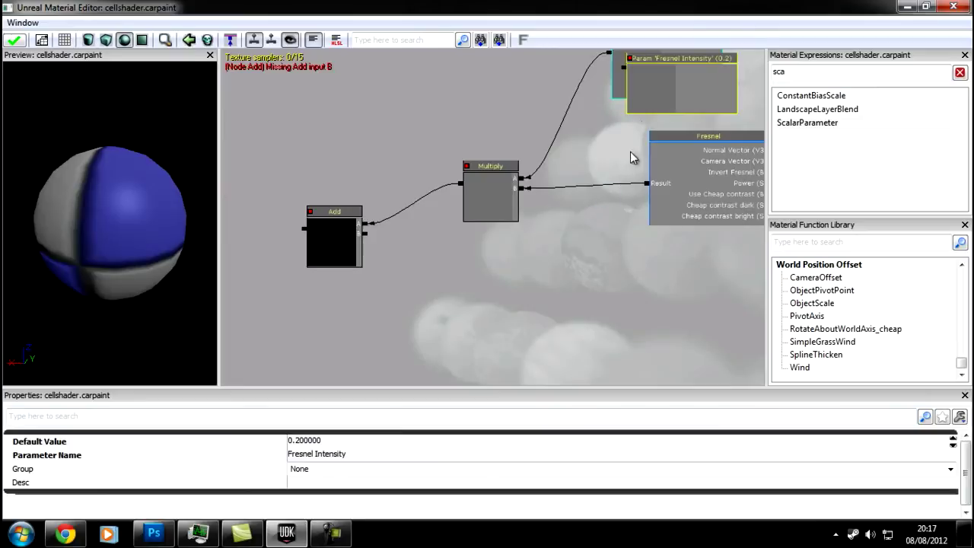
{"action": "left_click_drag", "start_coordinate": [643, 122], "coordinate": [501, 299]}
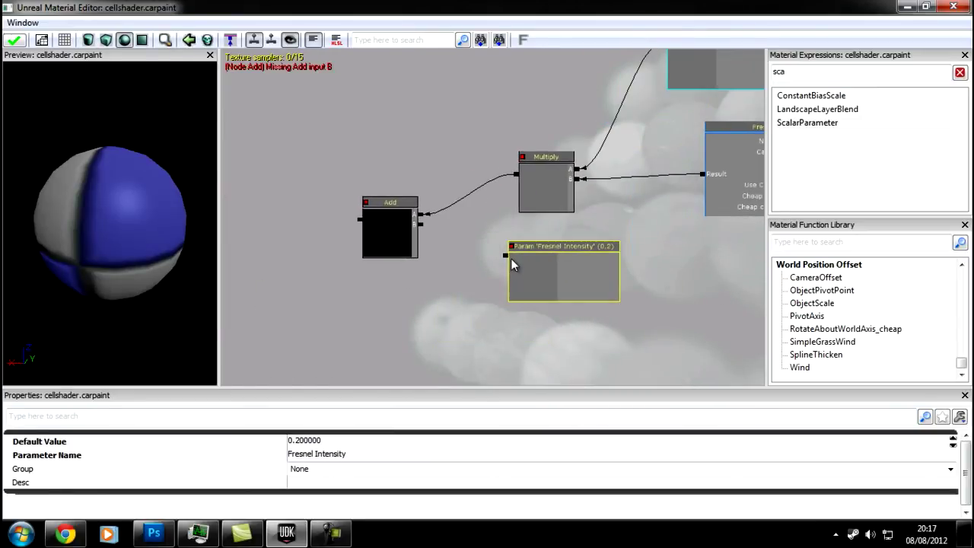
{"action": "left_click_drag", "start_coordinate": [506, 256], "coordinate": [422, 225]}
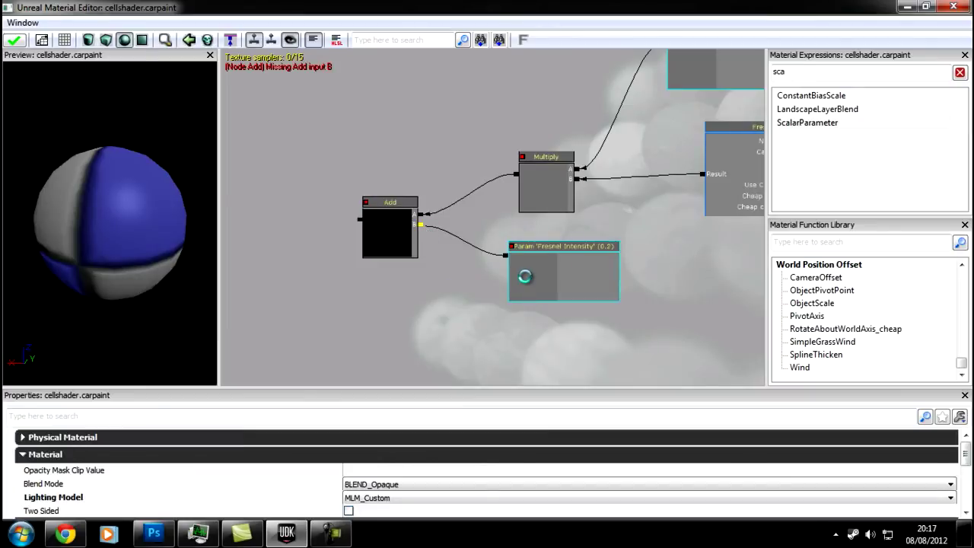
- Rename the duplicated scalar parameter to Fresnel Offset
{"action": "left_click", "coordinate": [525, 277]}
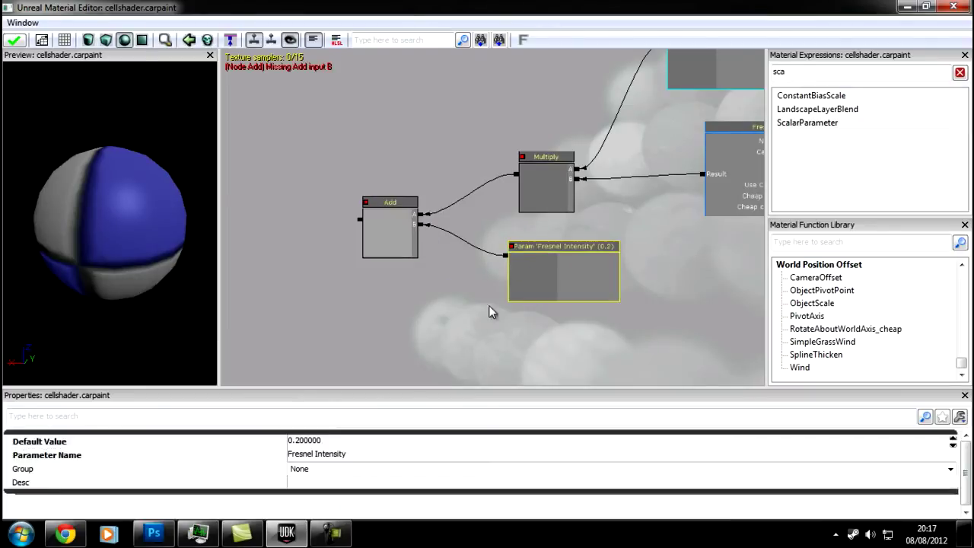
{"action": "left_click", "coordinate": [343, 456]}
{"action": "left_click_drag", "start_coordinate": [347, 457], "coordinate": [319, 457]}
{"action": "type", "text": "Off"}
{"action": "key", "text": "Return"}
- Connect the output of the Fresnel Add node to the B input of the material's main Add node and check the preview
{"action": "left_click_drag", "start_coordinate": [349, 241], "coordinate": [371, 295]}
{"action": "scroll", "coordinate": [365, 334], "scroll_direction": "up", "scroll_amount": 2}
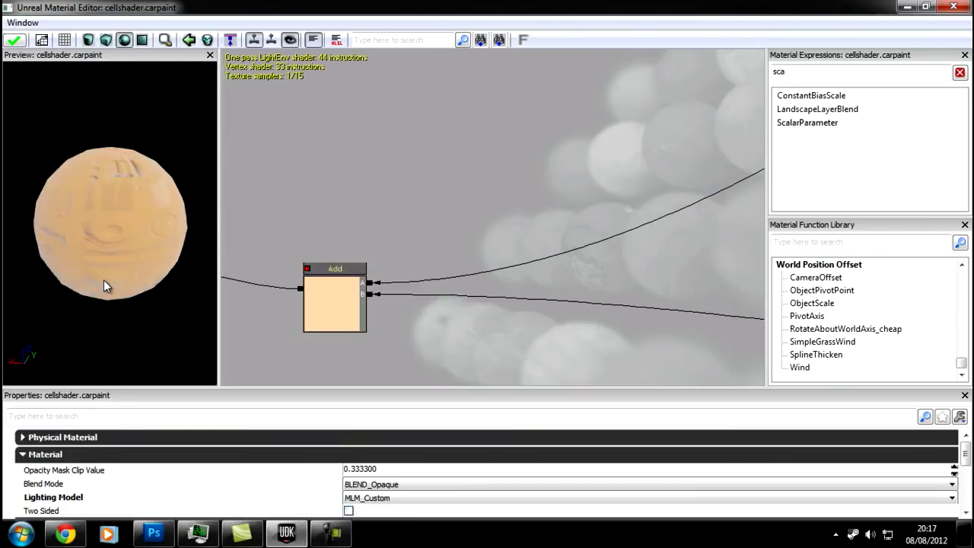
- Select the Fresnel Offset parameter and open its default value for editing
{"action": "scroll", "coordinate": [380, 194], "scroll_direction": "down", "scroll_amount": 3}
{"action": "left_click_drag", "start_coordinate": [516, 242], "coordinate": [449, 159]}
{"action": "left_click_drag", "start_coordinate": [579, 194], "coordinate": [304, 145]}
{"action": "left_click_drag", "start_coordinate": [593, 143], "coordinate": [294, 126]}
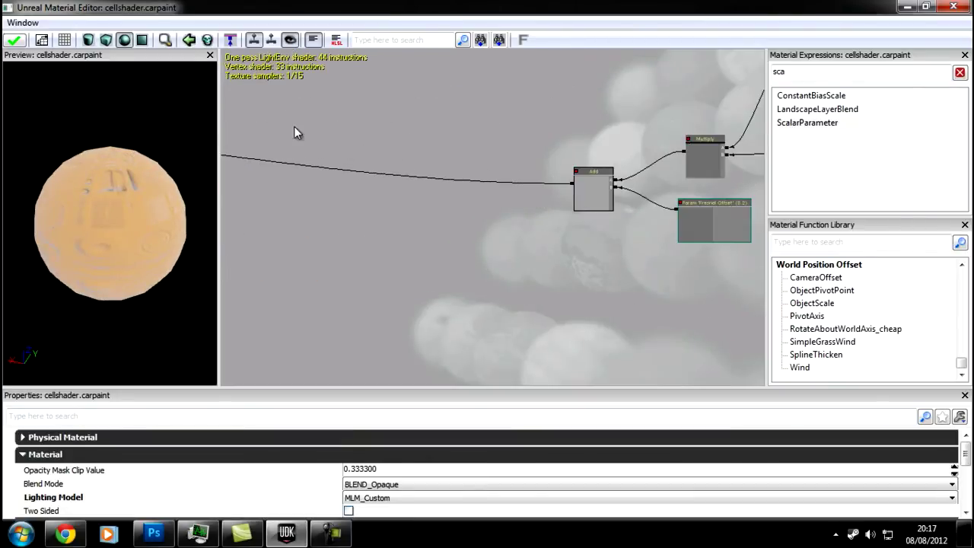
{"action": "left_click_drag", "start_coordinate": [529, 172], "coordinate": [320, 179]}
{"action": "scroll", "coordinate": [462, 233], "scroll_direction": "up", "scroll_amount": 2}
{"action": "left_click", "coordinate": [462, 234]}
{"action": "left_click", "coordinate": [318, 441]}
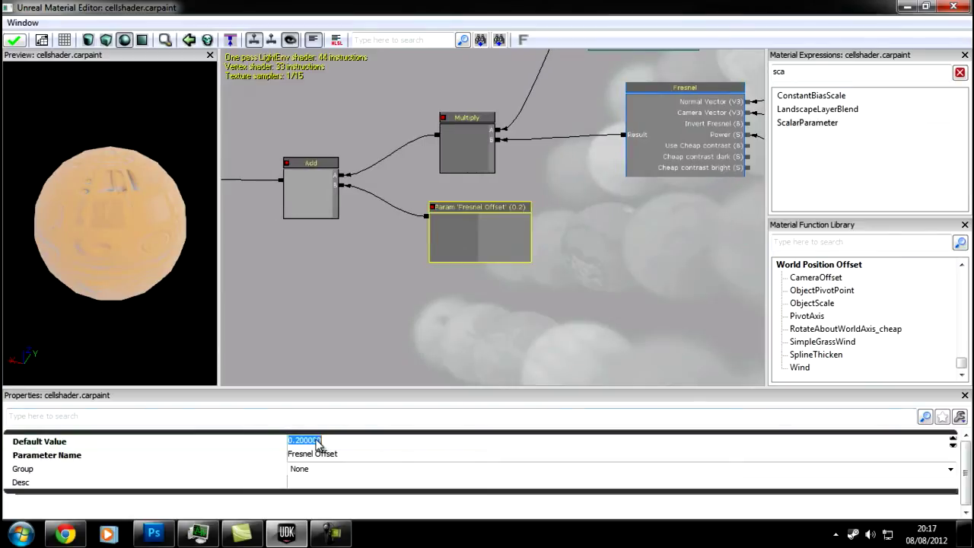
- Set the Fresnel Offset parameter's default value to 0 and check the effect on the preview sphere
{"action": "type", "text": "0"}
{"action": "key", "text": "Return"}
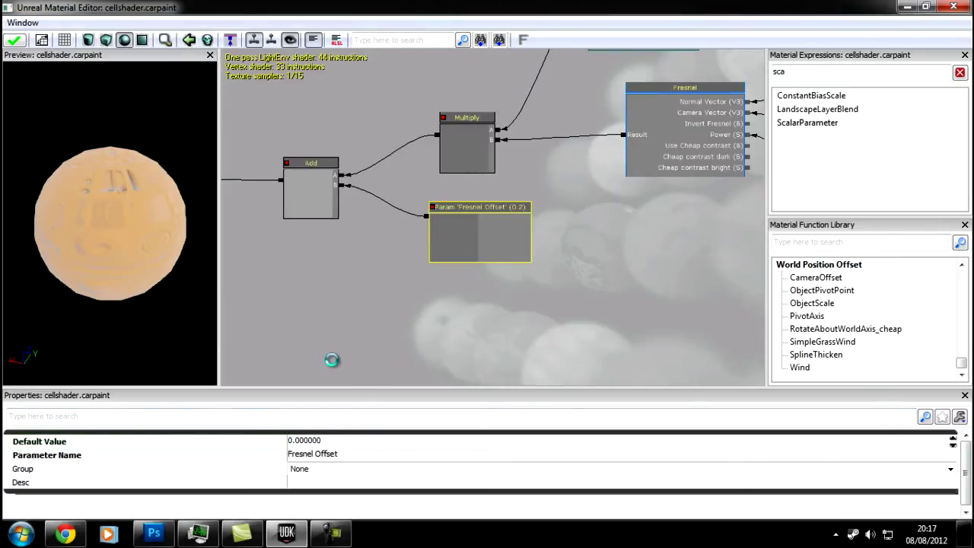
{"action": "left_click_drag", "start_coordinate": [165, 256], "coordinate": [57, 189]}
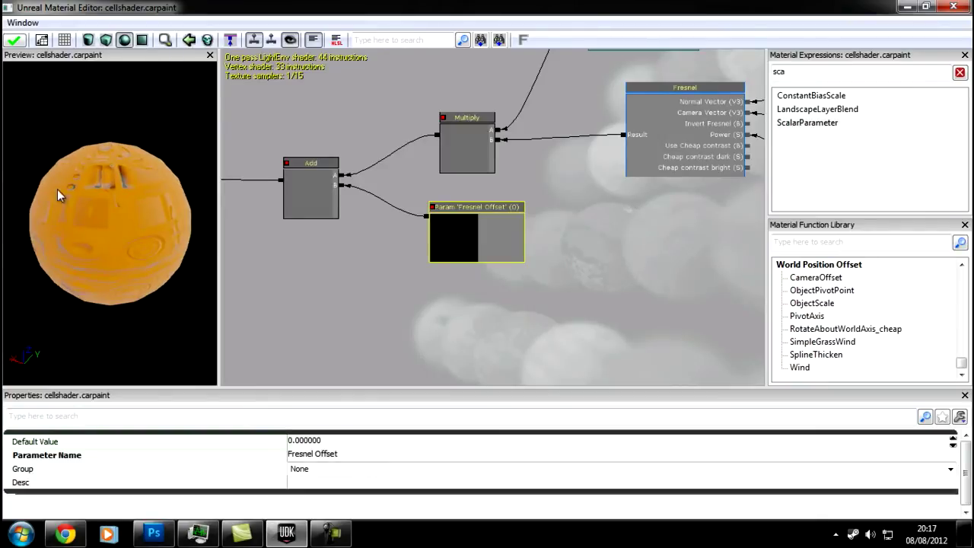
- Set the Fresnel Intensity parameter's default value to 1
{"action": "left_click_drag", "start_coordinate": [422, 109], "coordinate": [272, 278]}
{"action": "left_click", "coordinate": [513, 188]}
{"action": "left_click_drag", "start_coordinate": [433, 268], "coordinate": [462, 203]}
{"action": "type", "text": "1"}
{"action": "key", "text": "Return"}
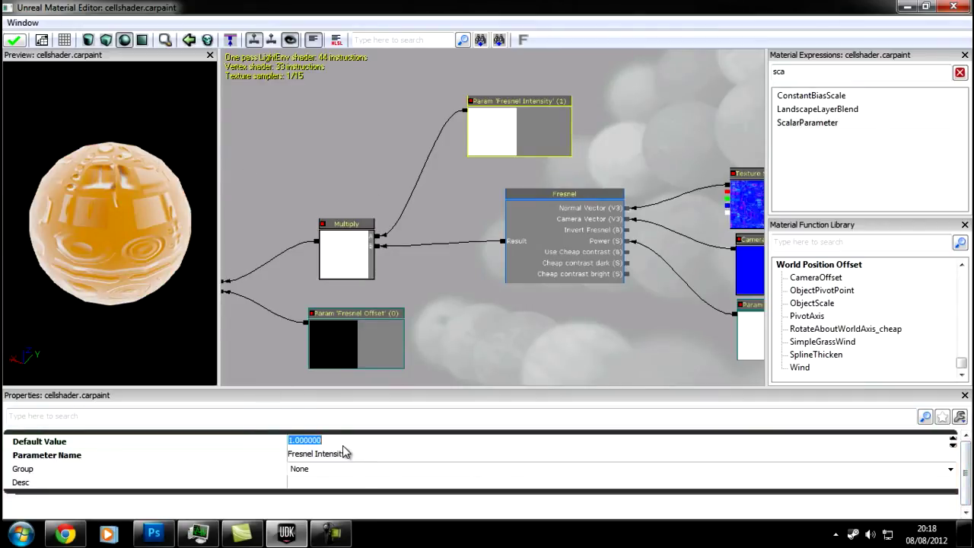
- Try Fresnel Intensity default values of 0.2, 0 and 1 in turn, comparing the effect on the preview sphere
{"action": "type", "text": "0"}
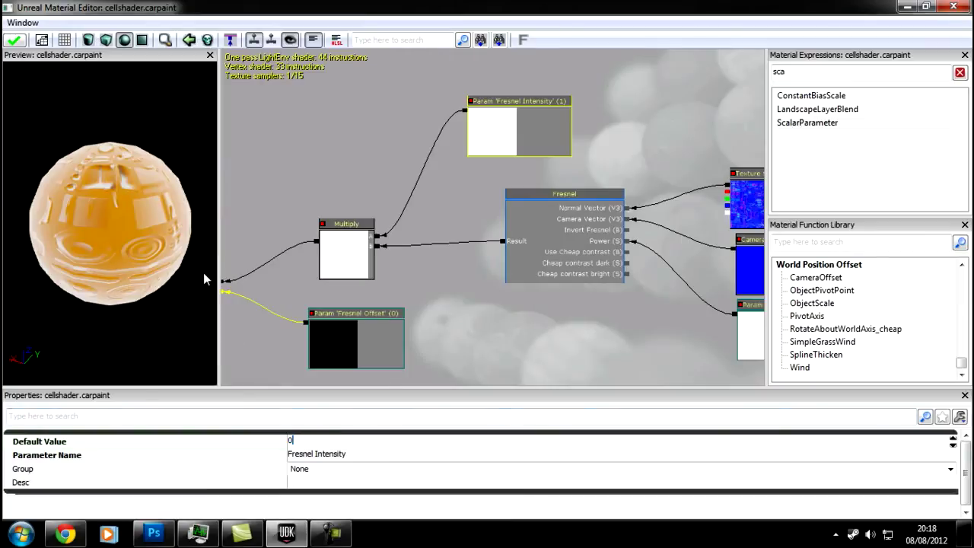
{"action": "type", "text": ".2"}
{"action": "key", "text": "Return"}
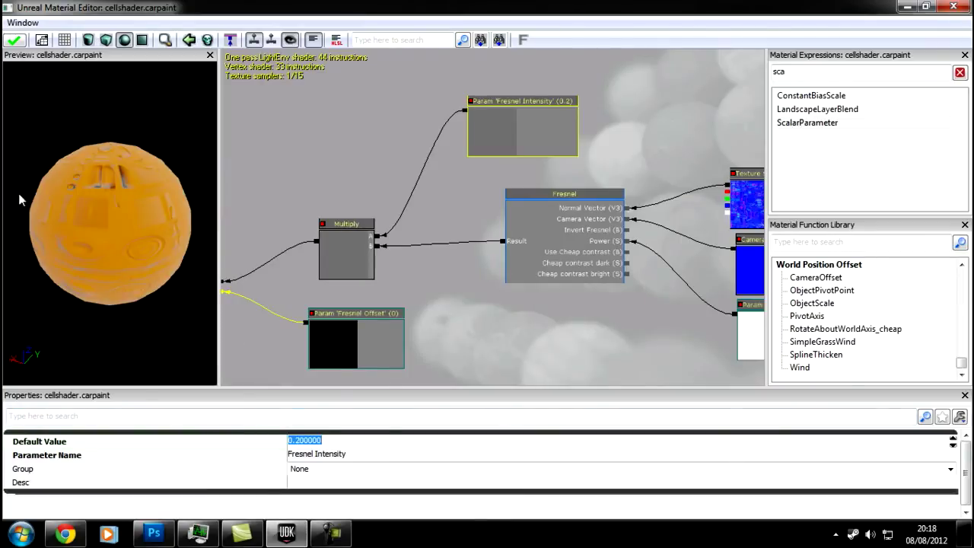
{"action": "type", "text": "0"}
{"action": "key", "text": "Return"}
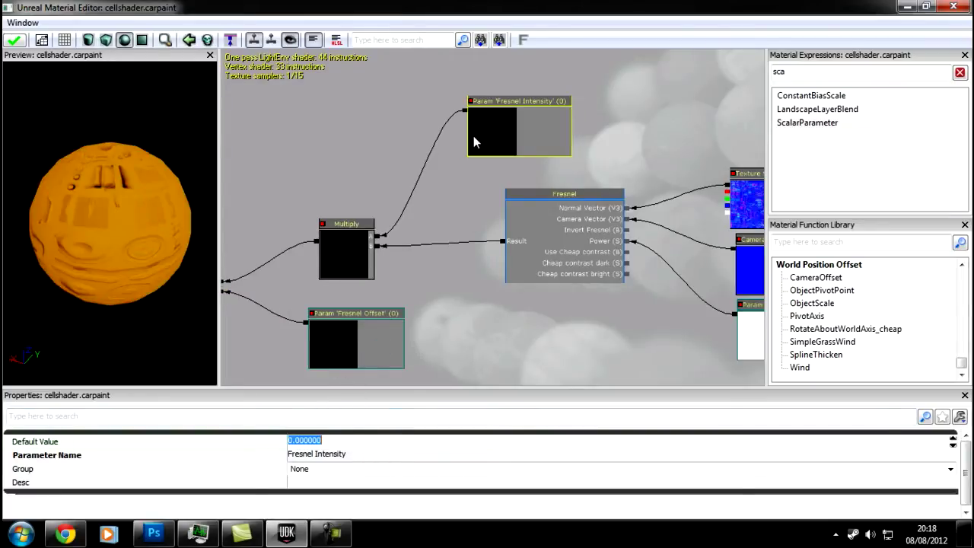
{"action": "type", "text": "1"}
{"action": "key", "text": "Return"}
- Try Fresnel Offset default values of 0.5 and 0.1 in turn
{"action": "left_click_drag", "start_coordinate": [269, 342], "coordinate": [412, 299]}
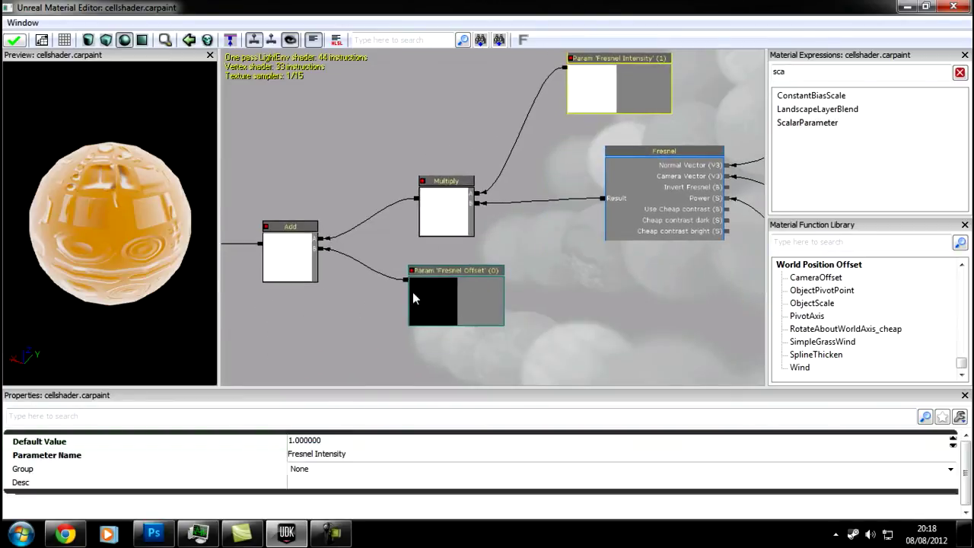
{"action": "left_click", "coordinate": [449, 302]}
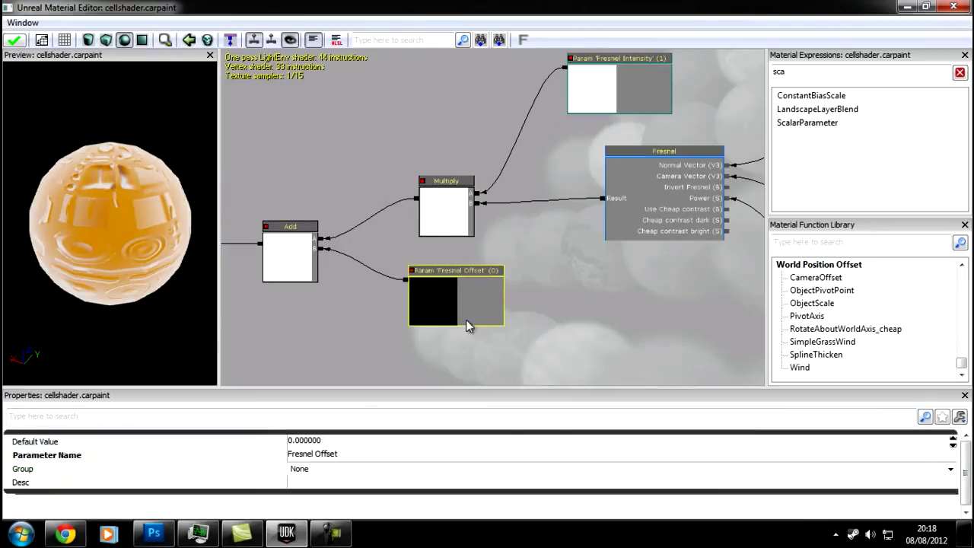
{"action": "left_click", "coordinate": [323, 442]}
{"action": "type", "text": "0.5"}
{"action": "key", "text": "Return"}
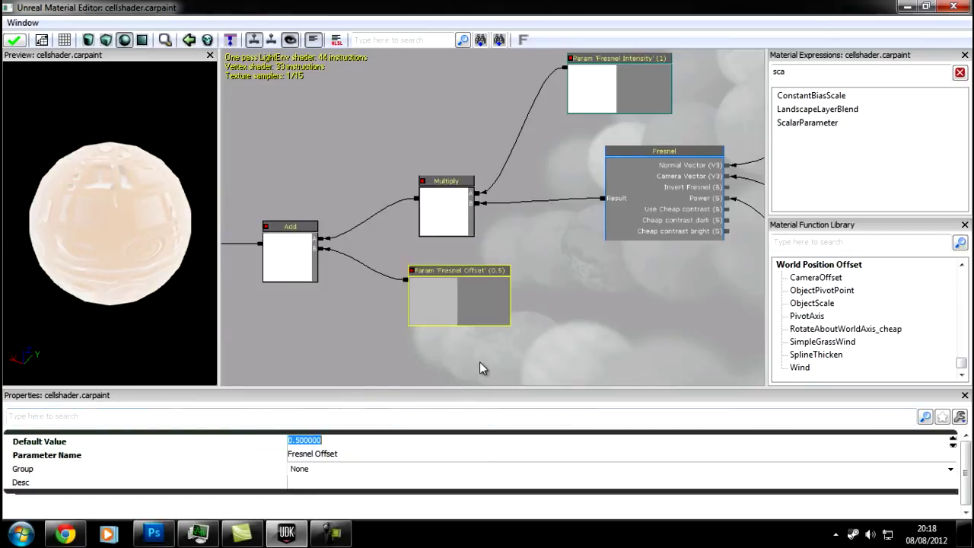
{"action": "type", "text": "0.100000"}
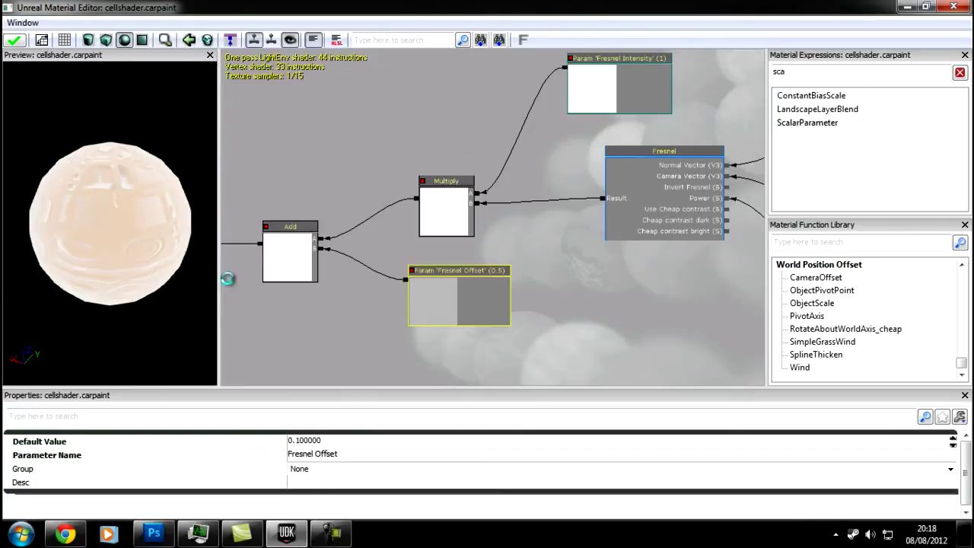
{"action": "key", "text": "Return"}
- Set the Fresnel Intensity parameter's default value to 0.2
{"action": "left_click_drag", "start_coordinate": [516, 257], "coordinate": [509, 275]}
{"action": "left_click", "coordinate": [577, 114]}
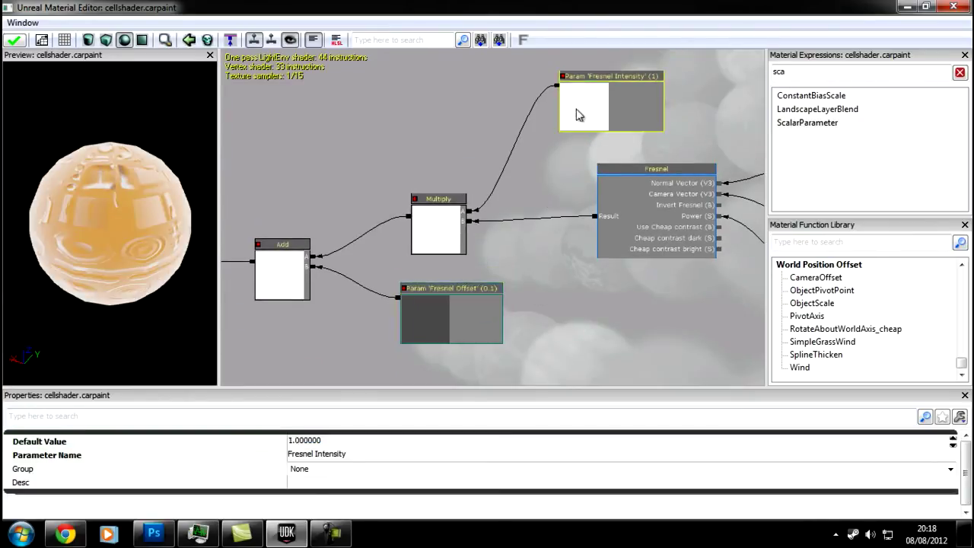
{"action": "left_click", "coordinate": [327, 440]}
{"action": "type", "text": "0.2"}
{"action": "key", "text": "Return"}
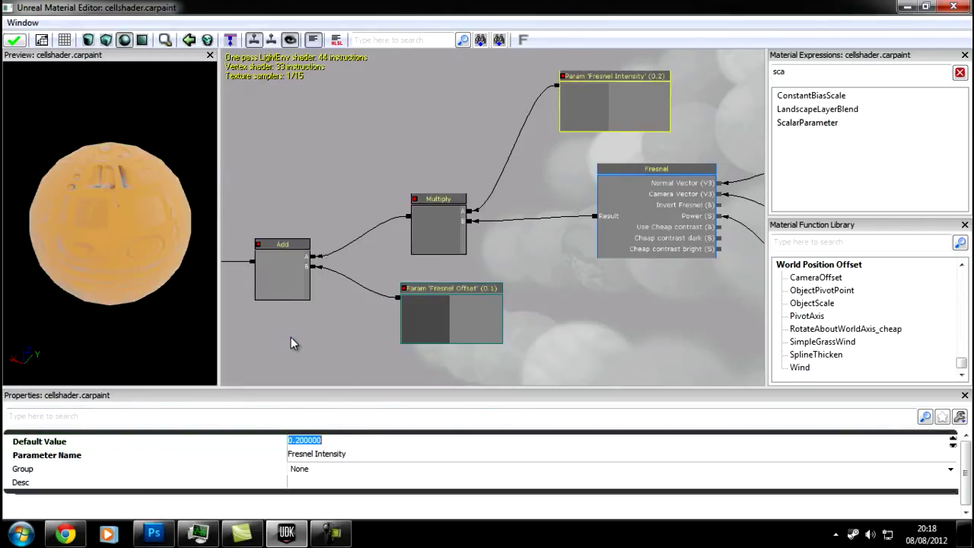
- Set the Fresnel Offset parameter's default value to 0.01 and check the preview sphere from another angle
{"action": "left_click", "coordinate": [431, 311]}
{"action": "left_click", "coordinate": [300, 443]}
{"action": "left_click", "coordinate": [297, 444]}
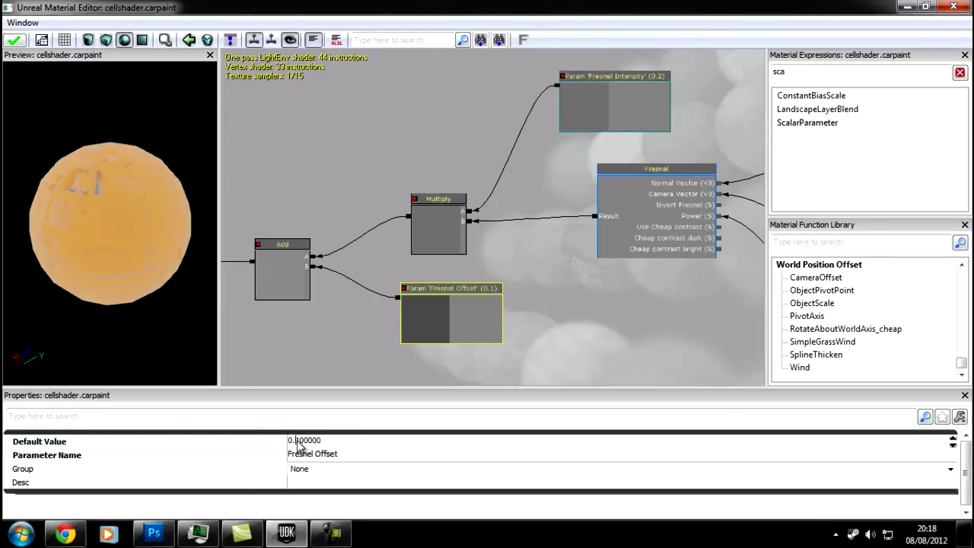
{"action": "type", "text": "0"}
{"action": "key", "text": "Return"}
{"action": "left_click_drag", "start_coordinate": [148, 260], "coordinate": [26, 254]}
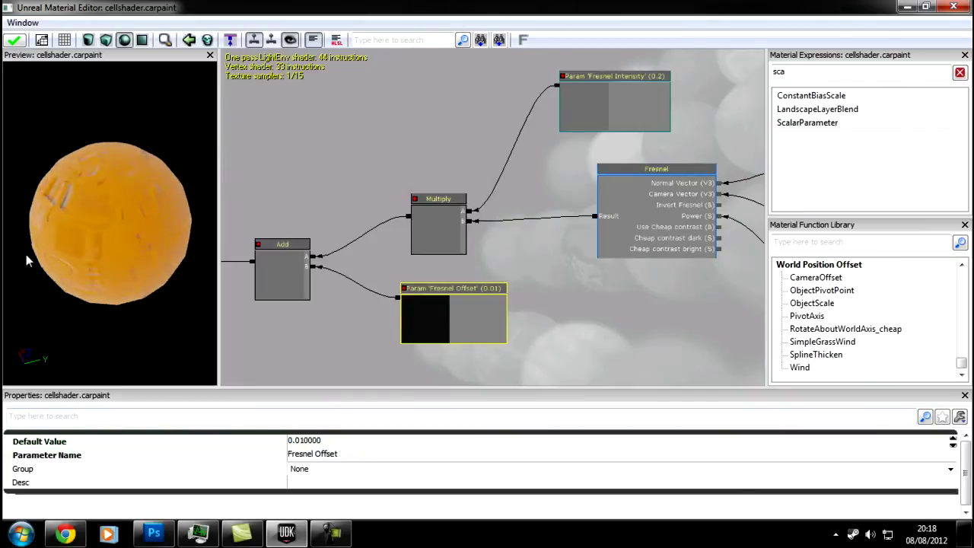
- Examine how the Fresnel, Diffuse and Lambert nodes are connected and how the rim effect behaves on the preview sphere's lit and shadowed sides
{"action": "left_click_drag", "start_coordinate": [383, 166], "coordinate": [559, 150]}
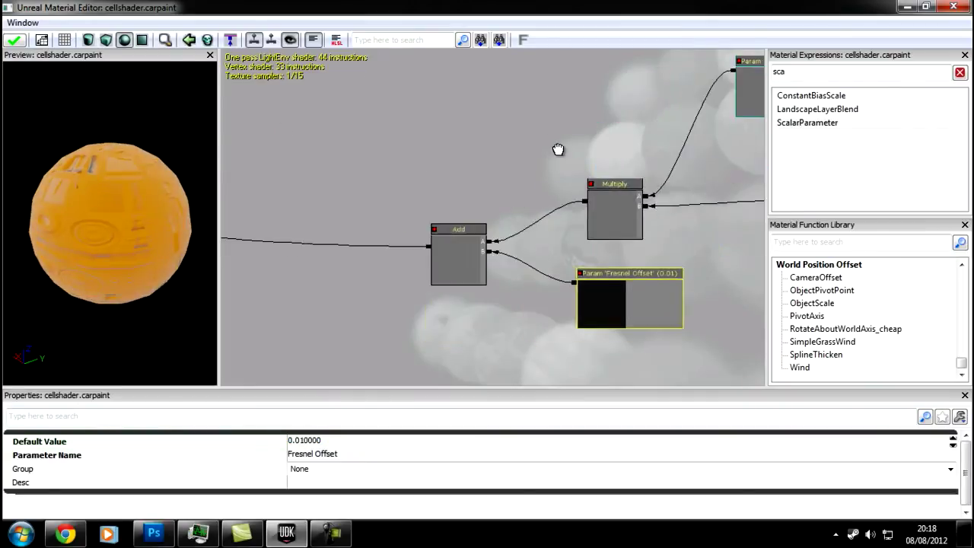
{"action": "scroll", "coordinate": [525, 162], "scroll_direction": "down", "scroll_amount": 8}
{"action": "left_click_drag", "start_coordinate": [481, 124], "coordinate": [370, 134]}
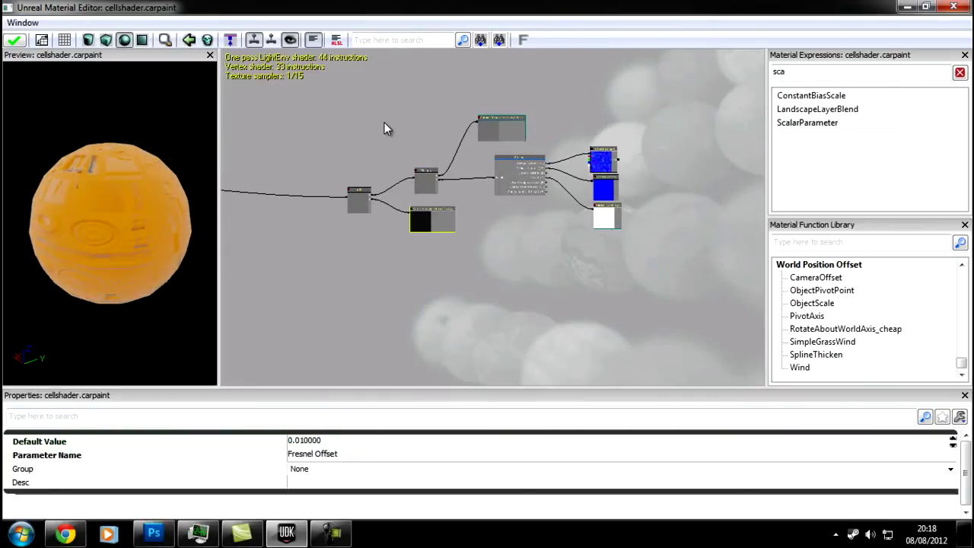
{"action": "left_click_drag", "start_coordinate": [296, 260], "coordinate": [607, 217]}
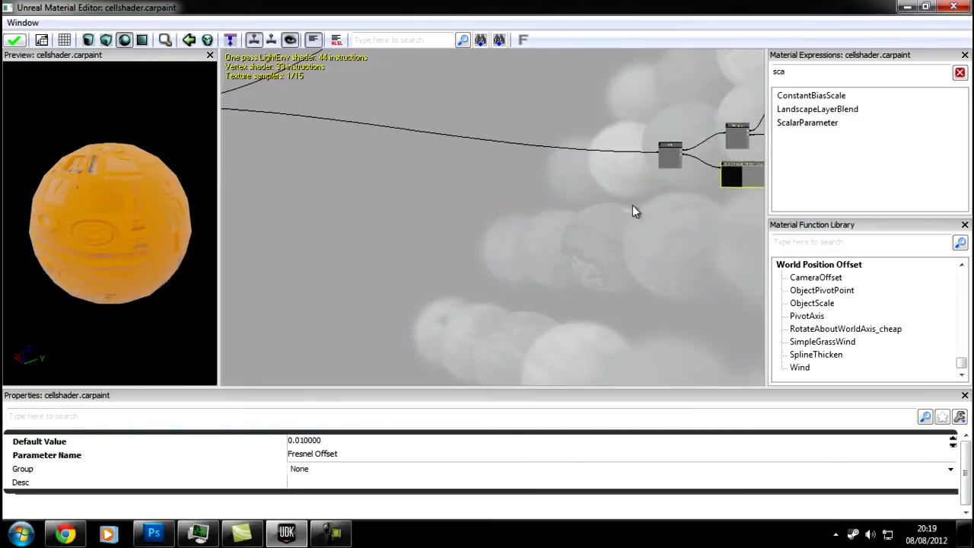
{"action": "scroll", "coordinate": [601, 214], "scroll_direction": "down", "scroll_amount": 2}
{"action": "left_click_drag", "start_coordinate": [546, 233], "coordinate": [447, 230]}
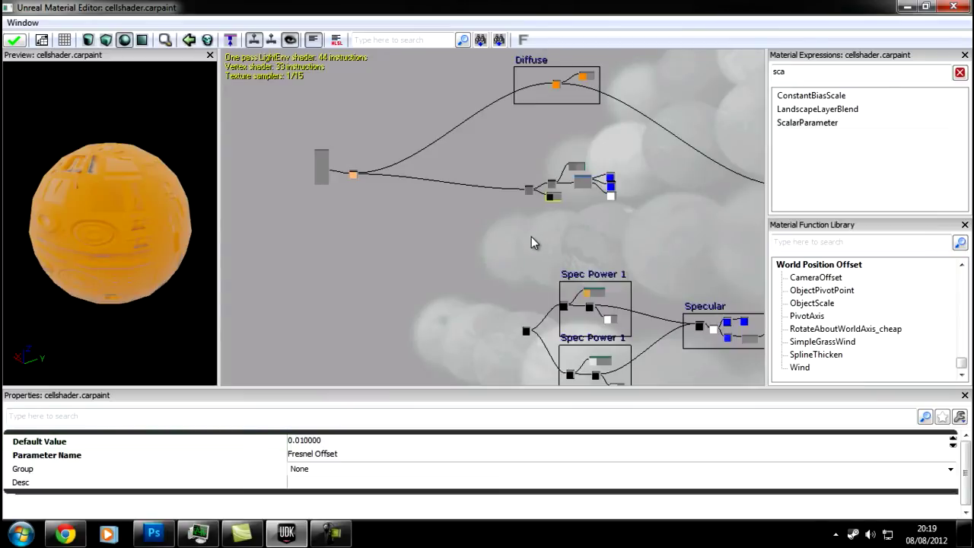
{"action": "left_click_drag", "start_coordinate": [538, 238], "coordinate": [495, 254]}
{"action": "left_click_drag", "start_coordinate": [131, 224], "coordinate": [22, 171]}
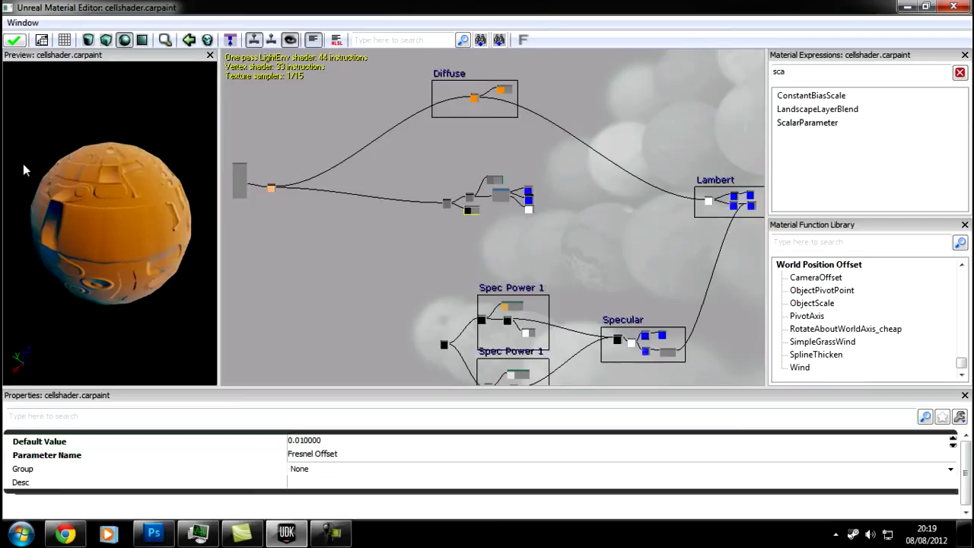
{"action": "left_click_drag", "start_coordinate": [629, 213], "coordinate": [534, 219]}
{"action": "scroll", "coordinate": [588, 210], "scroll_direction": "up", "scroll_amount": 2}
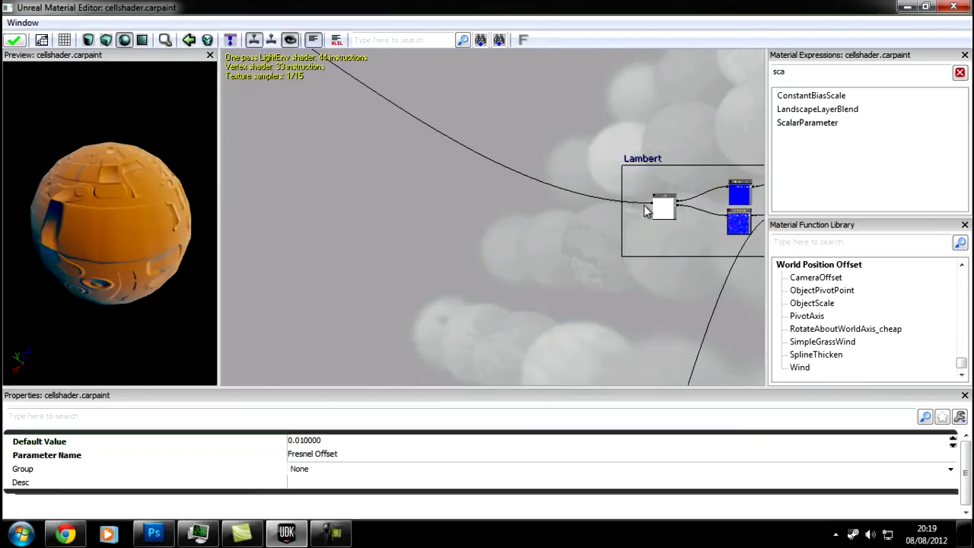
{"action": "left_click_drag", "start_coordinate": [161, 215], "coordinate": [114, 228]}
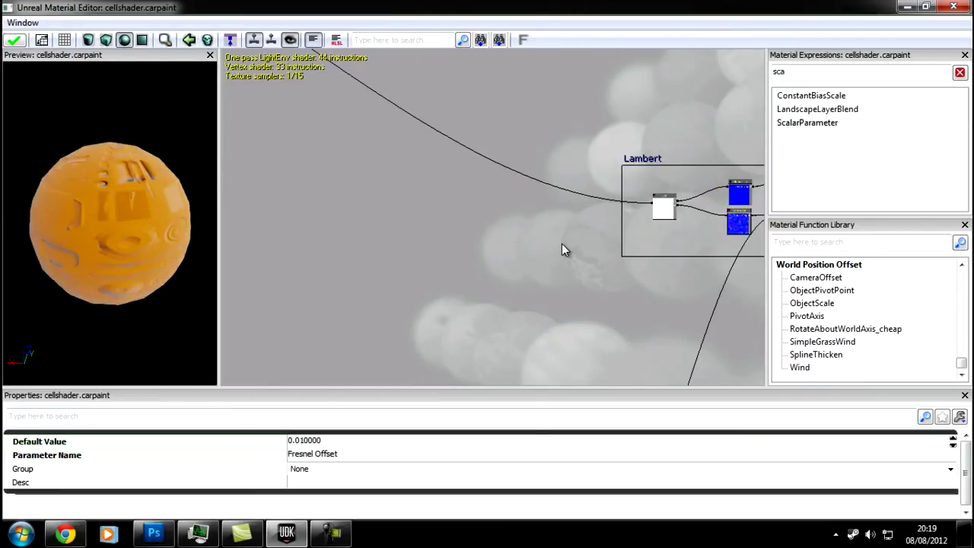
- Add a Multiply node beside the Fresnel network and connect the Fresnel Add node's output to its A input
{"action": "left_click_drag", "start_coordinate": [516, 244], "coordinate": [868, 233]}
{"action": "left_click_drag", "start_coordinate": [373, 259], "coordinate": [645, 237]}
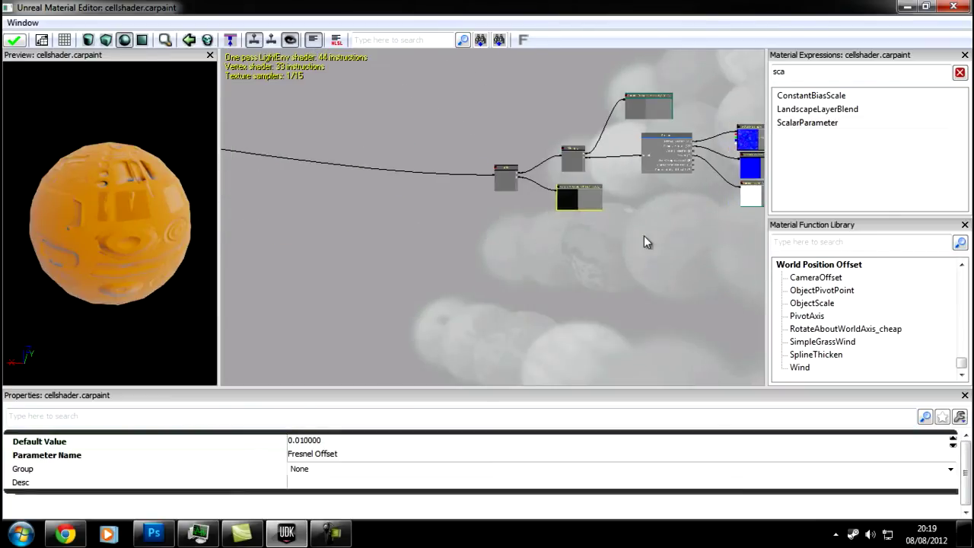
{"action": "scroll", "coordinate": [533, 182], "scroll_direction": "up", "scroll_amount": 2}
{"action": "left_click", "coordinate": [388, 178]}
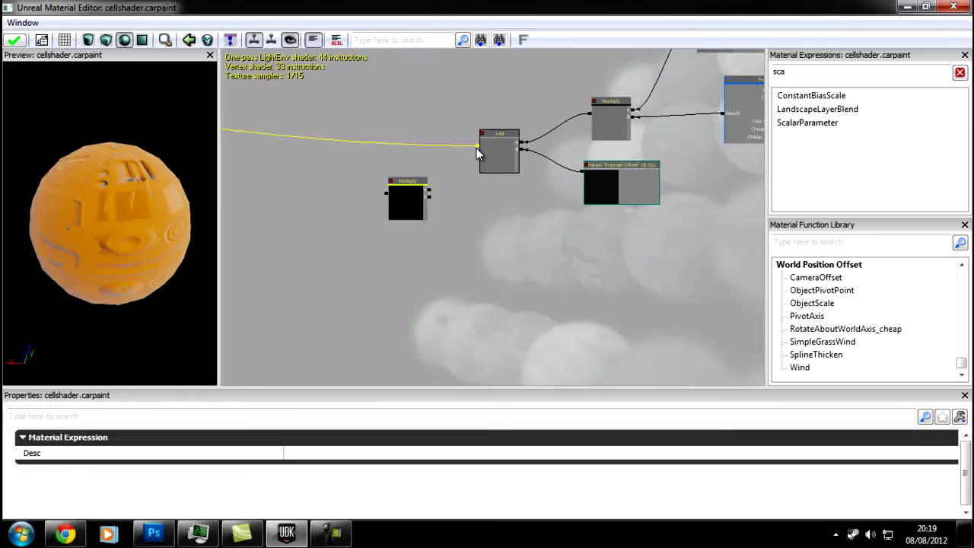
{"action": "left_click_drag", "start_coordinate": [481, 150], "coordinate": [428, 191]}
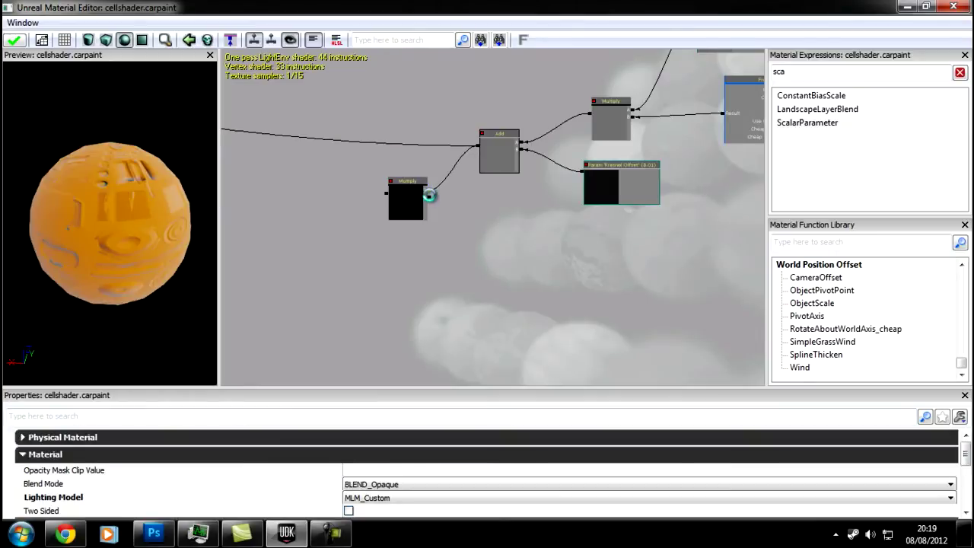
- Connect the new Multiply node's B input to the output of the Dot node in the Lambert group
{"action": "left_click_drag", "start_coordinate": [431, 197], "coordinate": [664, 206]}
{"action": "scroll", "coordinate": [766, 304], "scroll_direction": "down", "scroll_amount": 5}
{"action": "scroll", "coordinate": [689, 277], "scroll_direction": "up", "scroll_amount": 3}
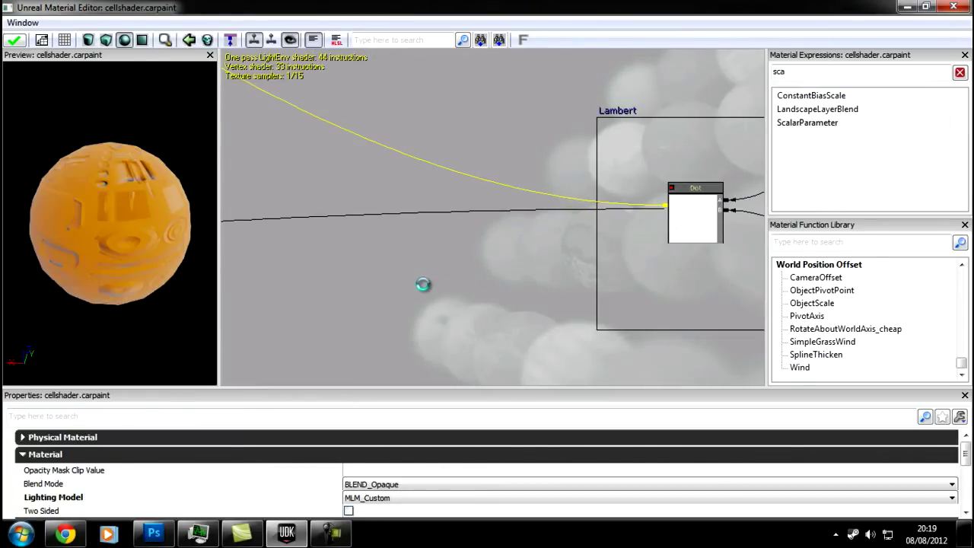
- Move the new Multiply node farther from the Fresnel Add node and connect its output to the B input of the final Add node
{"action": "left_click_drag", "start_coordinate": [272, 283], "coordinate": [738, 194]}
{"action": "left_click_drag", "start_coordinate": [305, 245], "coordinate": [508, 231]}
{"action": "scroll", "coordinate": [507, 231], "scroll_direction": "down", "scroll_amount": 3}
{"action": "left_click_drag", "start_coordinate": [359, 249], "coordinate": [377, 222]}
{"action": "left_click_drag", "start_coordinate": [328, 194], "coordinate": [260, 242]}
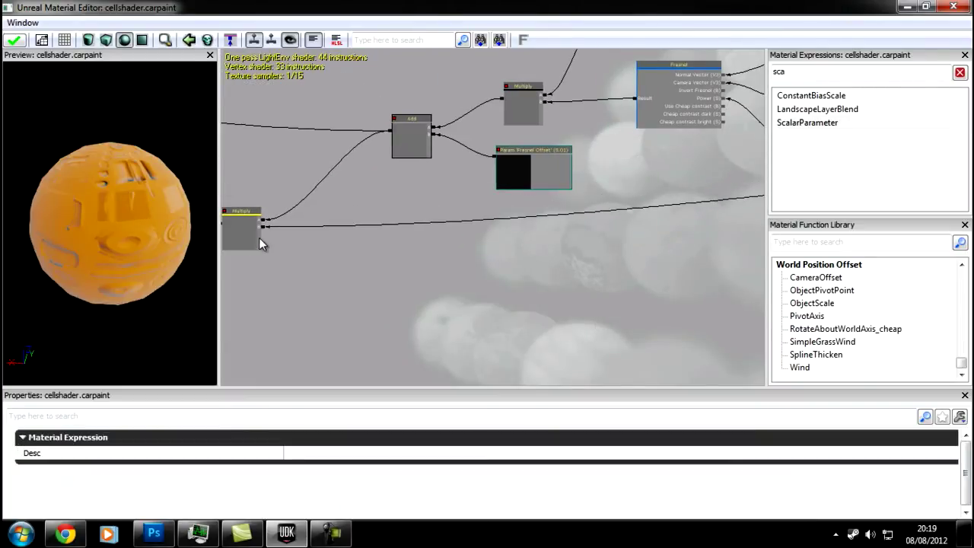
{"action": "left_click_drag", "start_coordinate": [274, 276], "coordinate": [734, 298]}
{"action": "left_click_drag", "start_coordinate": [690, 249], "coordinate": [331, 169]}
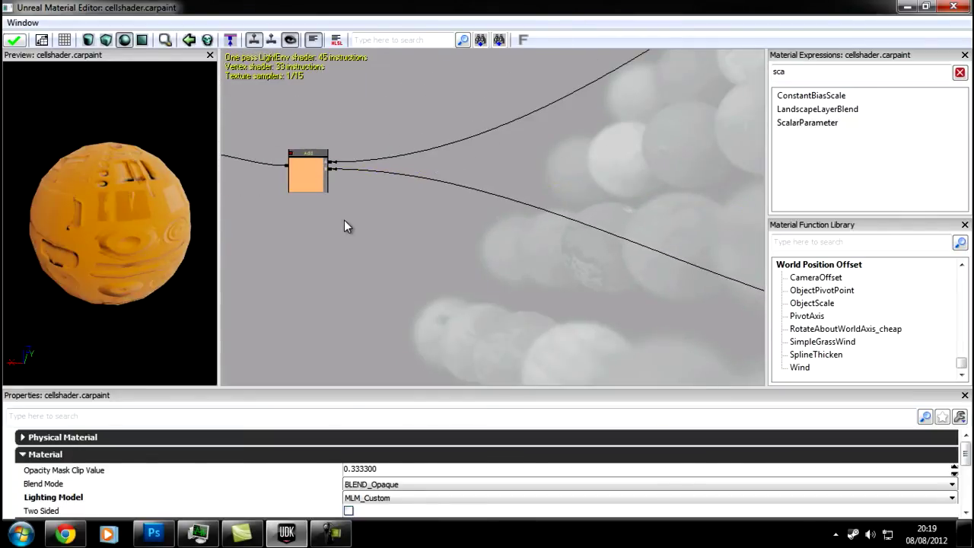
- Inspect the rim lighting on the preview sphere from several angles
{"action": "left_click_drag", "start_coordinate": [121, 234], "coordinate": [217, 165]}
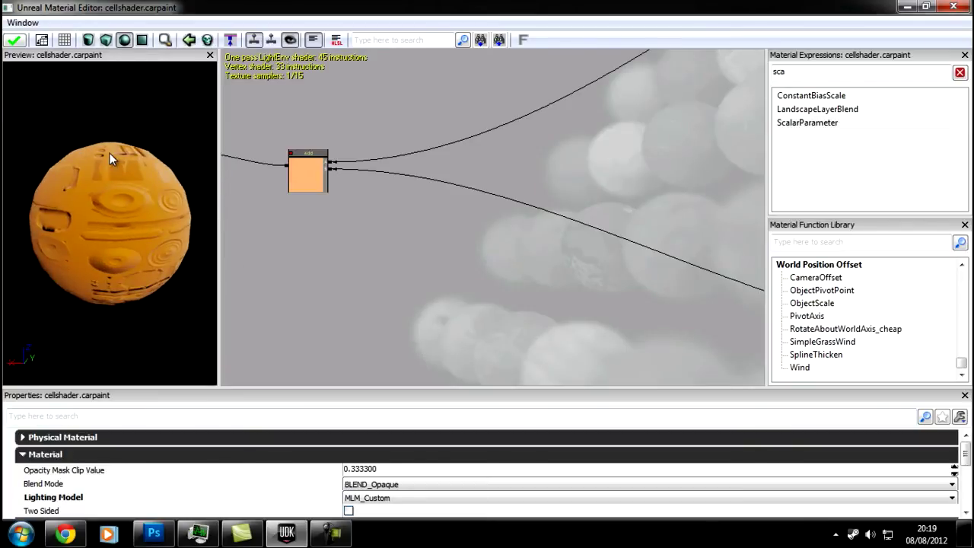
{"action": "left_click_drag", "start_coordinate": [187, 257], "coordinate": [220, 168]}
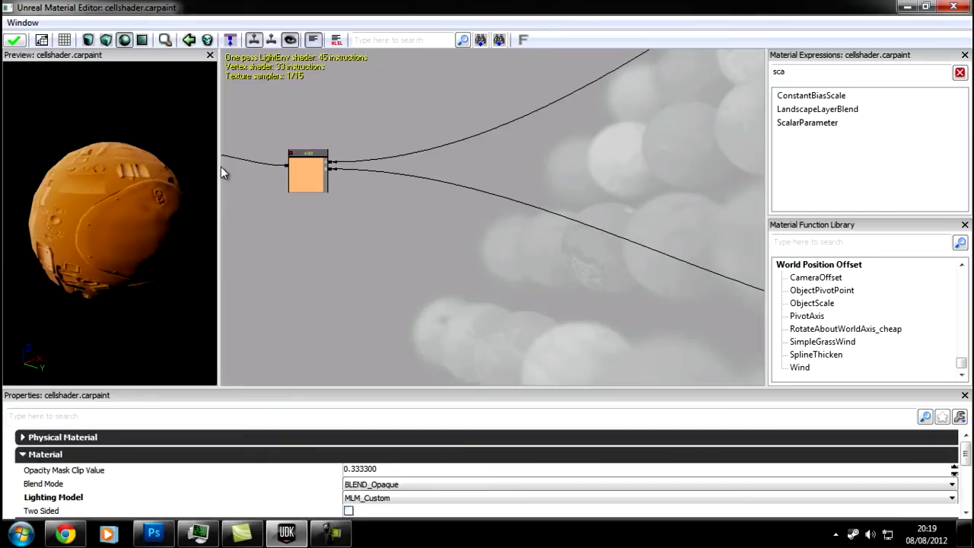
{"action": "left_click_drag", "start_coordinate": [95, 314], "coordinate": [322, 213]}
- Move the new Multiply node closer to the Fresnel network
{"action": "scroll", "coordinate": [468, 228], "scroll_direction": "down", "scroll_amount": 4}
{"action": "left_click_drag", "start_coordinate": [614, 236], "coordinate": [408, 195]}
{"action": "scroll", "coordinate": [511, 154], "scroll_direction": "down", "scroll_amount": 2}
{"action": "left_click_drag", "start_coordinate": [468, 173], "coordinate": [476, 196]}
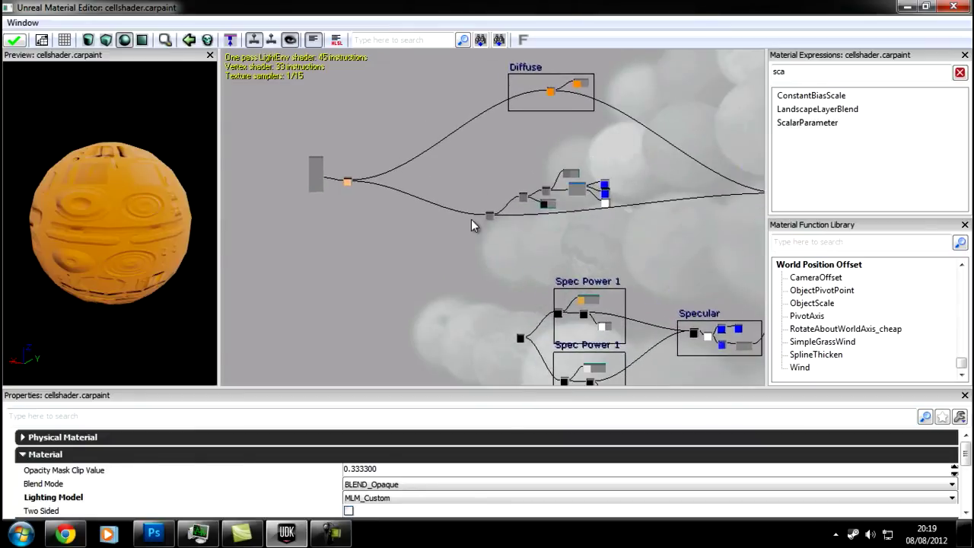
{"action": "scroll", "coordinate": [465, 252], "scroll_direction": "up", "scroll_amount": 3}
{"action": "left_click_drag", "start_coordinate": [488, 247], "coordinate": [394, 276]}
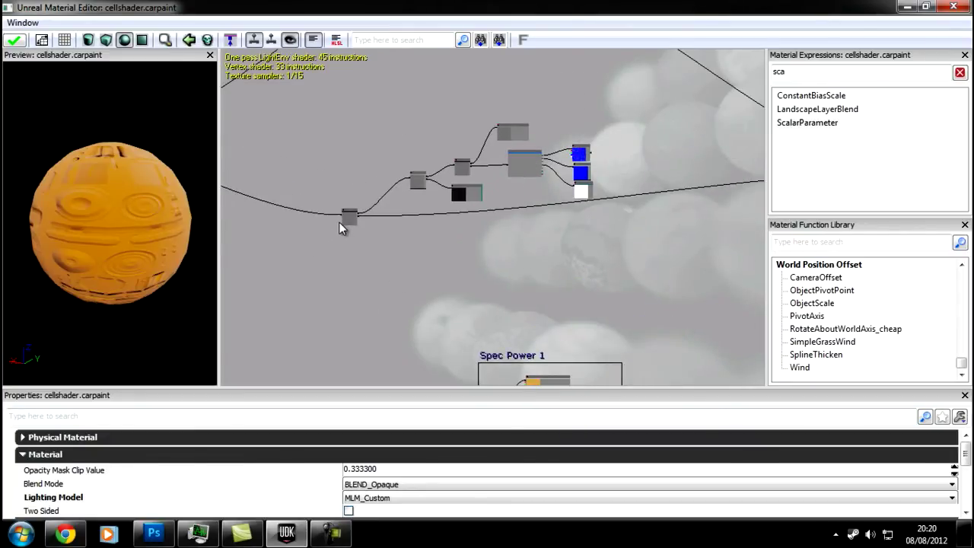
{"action": "left_click_drag", "start_coordinate": [340, 222], "coordinate": [379, 221]}
- Create a comment box labelled "Rim Lighting" in the empty space below the Fresnel network
{"action": "left_click_drag", "start_coordinate": [505, 262], "coordinate": [496, 282]}
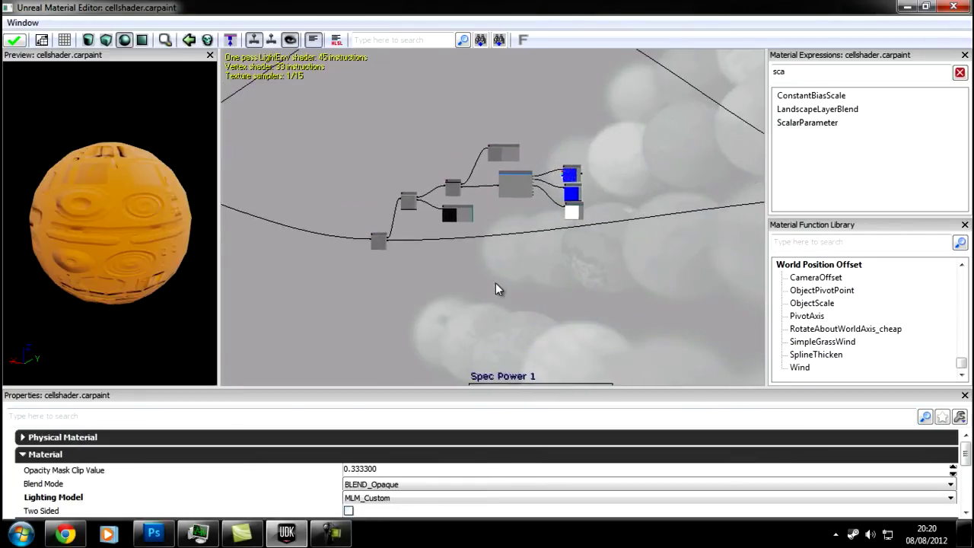
{"action": "scroll", "coordinate": [493, 288], "scroll_direction": "up", "scroll_amount": 2}
{"action": "right_click", "coordinate": [503, 281]}
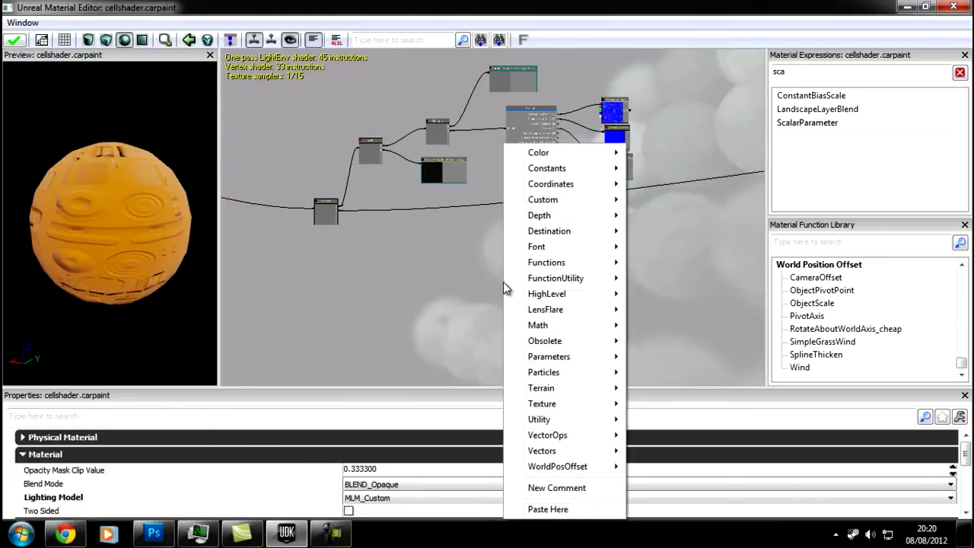
{"action": "left_click", "coordinate": [557, 488]}
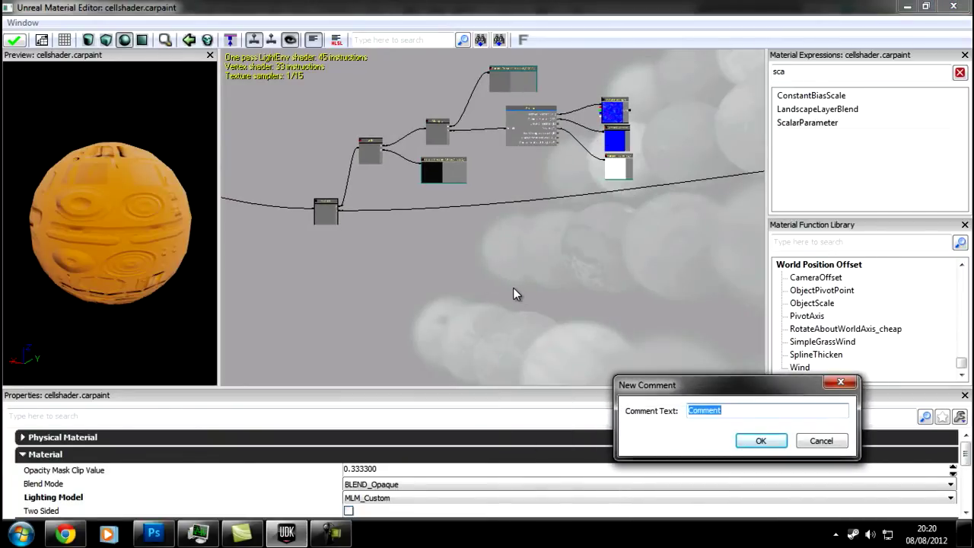
{"action": "type", "text": "Rim Lighting"}
{"action": "key", "text": "Return"}
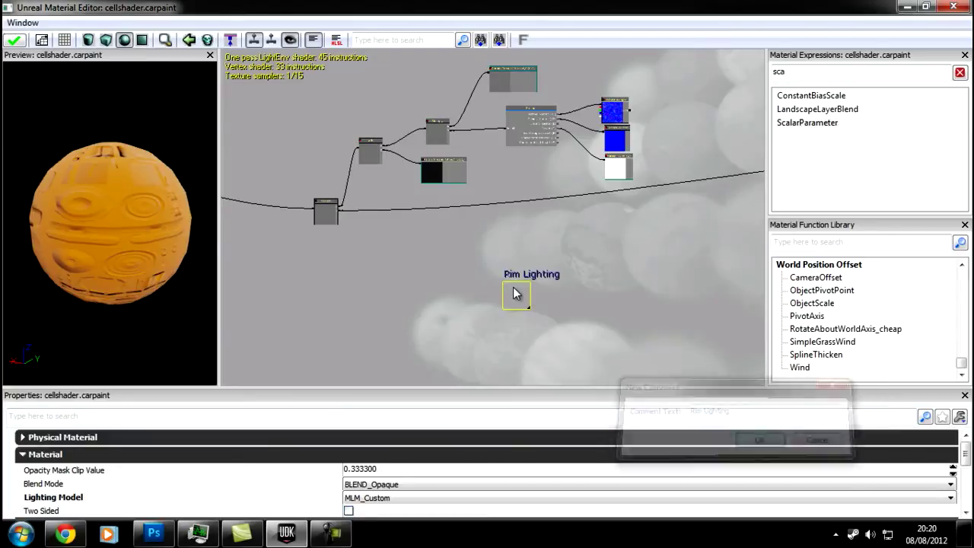
- Fit the Rim Lighting comment box around the Fresnel network and move the group closer to the Diffuse group
{"action": "scroll", "coordinate": [589, 281], "scroll_direction": "down", "scroll_amount": 4}
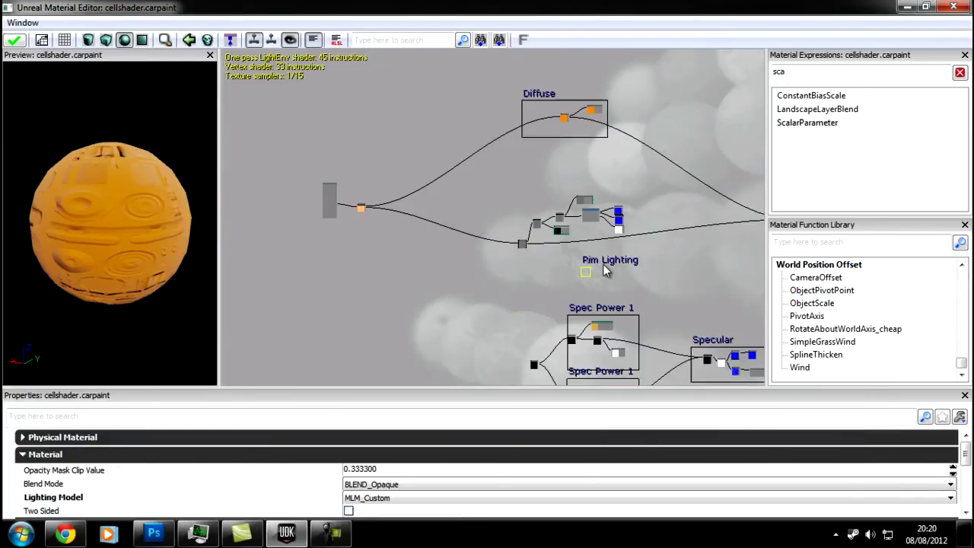
{"action": "left_click_drag", "start_coordinate": [593, 260], "coordinate": [693, 323]}
{"action": "scroll", "coordinate": [514, 201], "scroll_direction": "up", "scroll_amount": 3}
{"action": "left_click", "coordinate": [529, 342]}
{"action": "scroll", "coordinate": [479, 351], "scroll_direction": "down", "scroll_amount": 4}
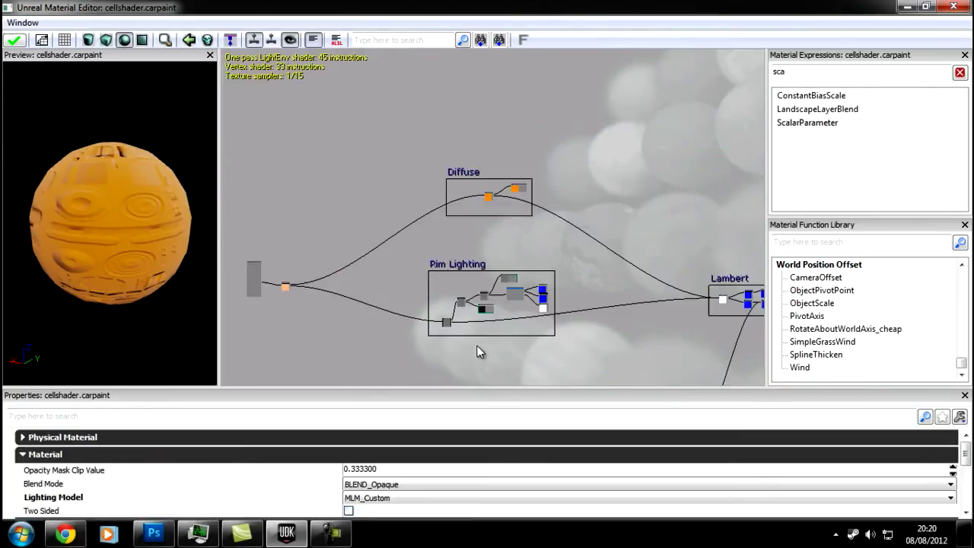
{"action": "left_click_drag", "start_coordinate": [457, 266], "coordinate": [482, 244]}
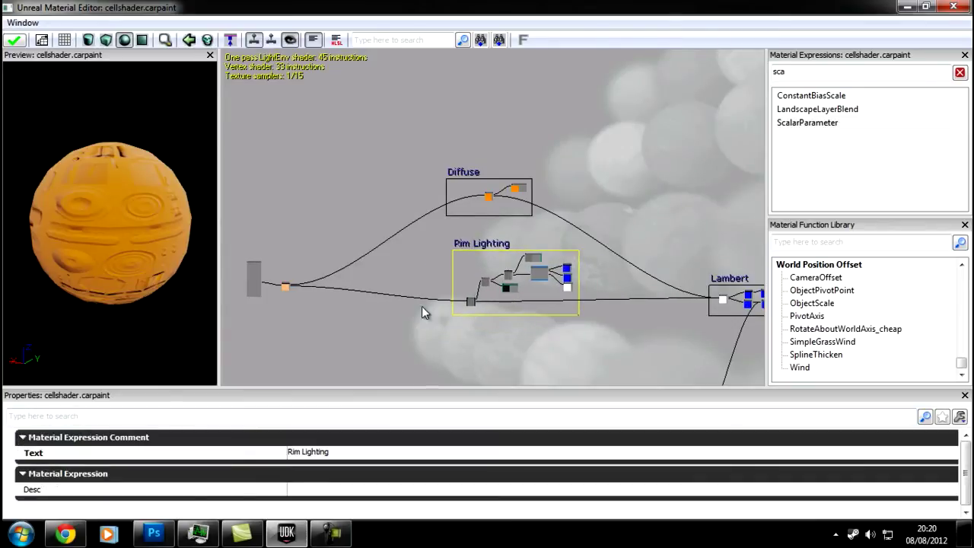
{"action": "left_click", "coordinate": [387, 342]}
- Disconnect the rim lighting link from the B input of the final Add node
{"action": "left_click_drag", "start_coordinate": [387, 343], "coordinate": [408, 267]}
{"action": "scroll", "coordinate": [408, 267], "scroll_direction": "up", "scroll_amount": 4}
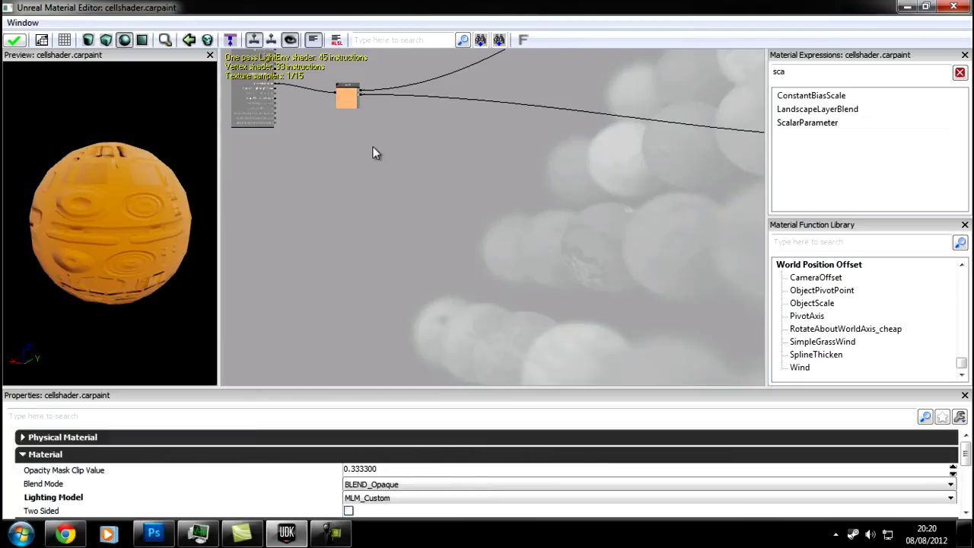
{"action": "left_click_drag", "start_coordinate": [369, 163], "coordinate": [366, 227]}
{"action": "scroll", "coordinate": [360, 156], "scroll_direction": "up", "scroll_amount": 1}
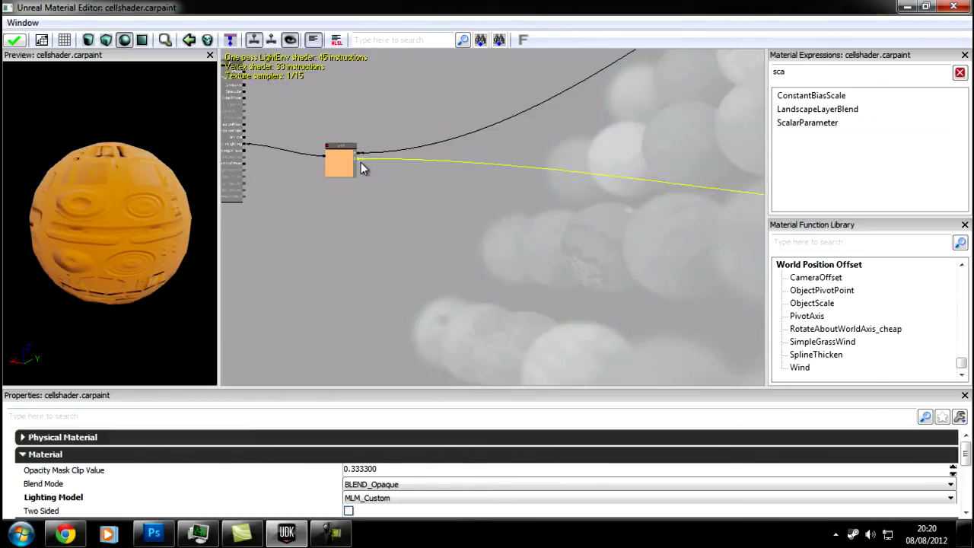
{"action": "scroll", "coordinate": [361, 160], "scroll_direction": "up", "scroll_amount": 2}
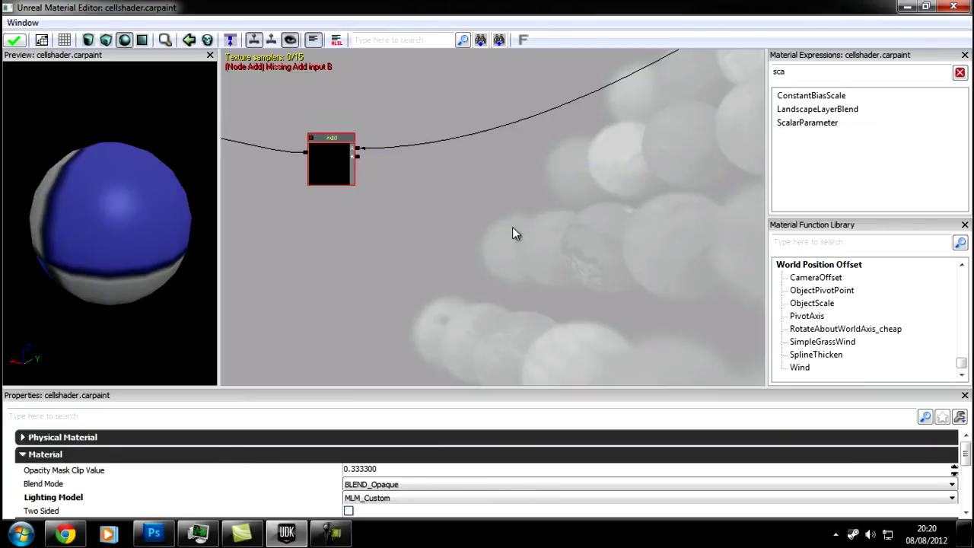
- Search the material expressions for "para" and add a TextureSampleParameterCube node in the empty space between the Rim Lighting and Spec Power 1 groups
{"action": "scroll", "coordinate": [561, 258], "scroll_direction": "down", "scroll_amount": 8}
{"action": "left_click_drag", "start_coordinate": [562, 258], "coordinate": [689, 364]}
{"action": "left_click_drag", "start_coordinate": [468, 227], "coordinate": [455, 287]}
{"action": "left_click", "coordinate": [403, 190]}
{"action": "scroll", "coordinate": [479, 191], "scroll_direction": "up", "scroll_amount": 4}
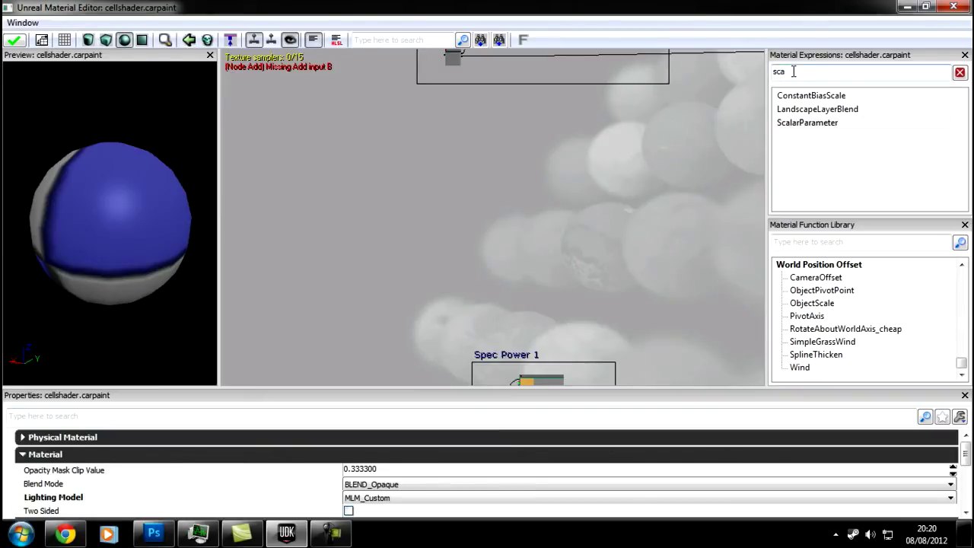
{"action": "key", "text": "alt+Tab"}
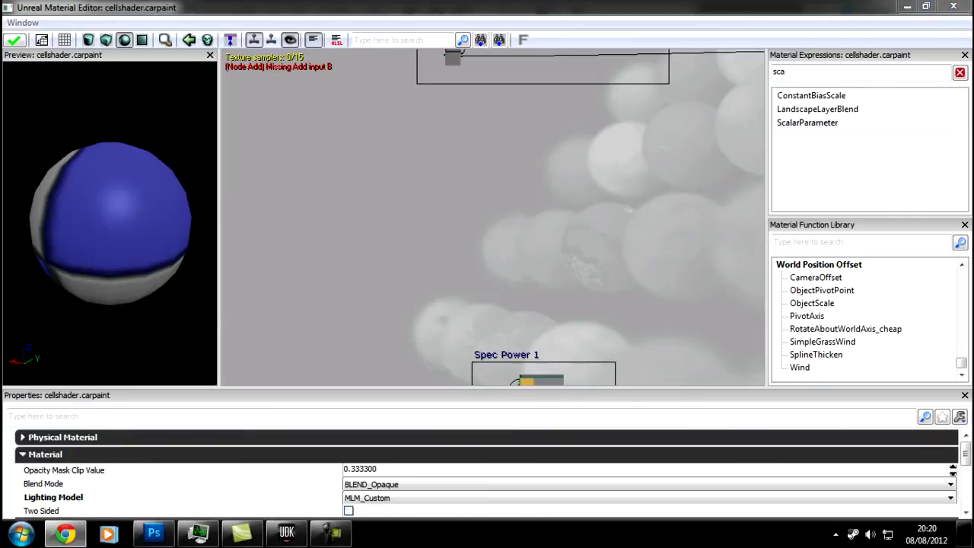
{"action": "key", "text": "alt+Tab"}
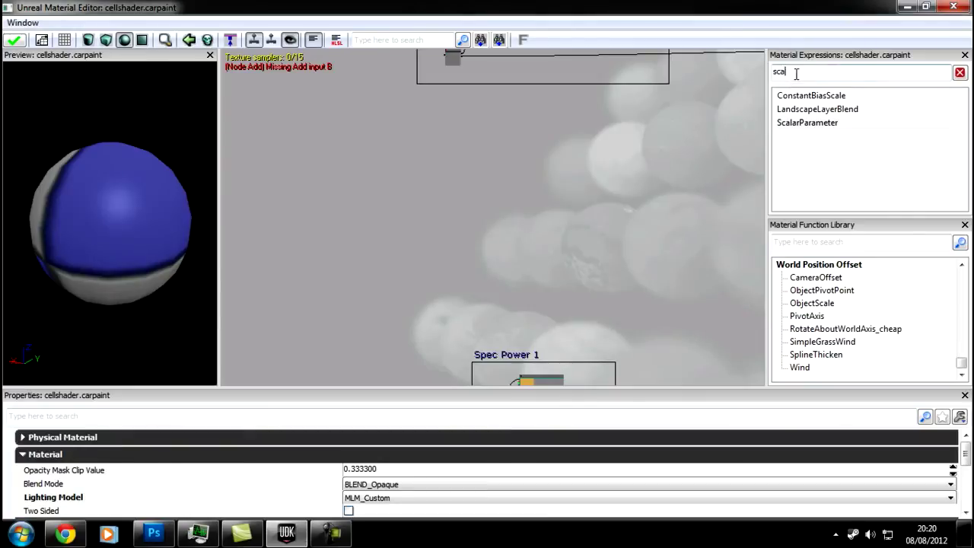
{"action": "type", "text": "par"}
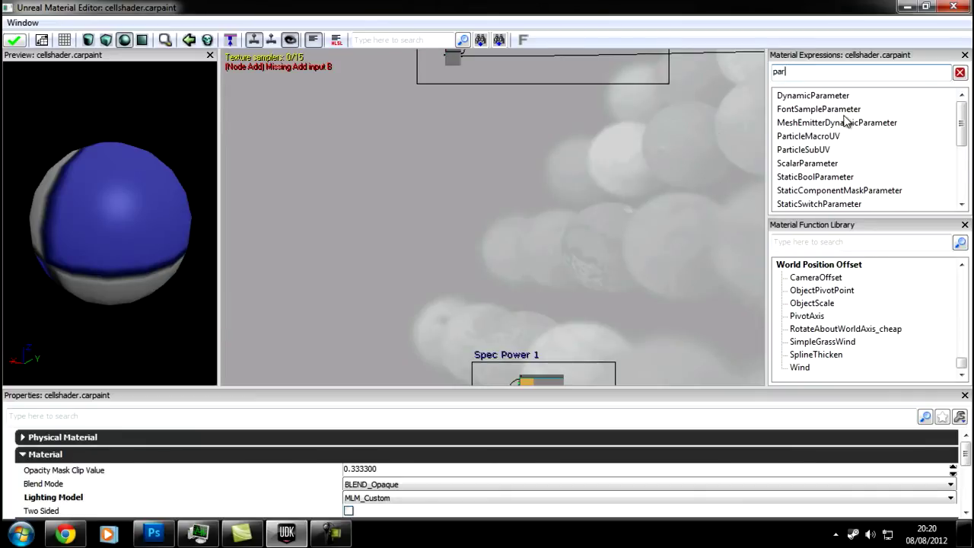
{"action": "type", "text": "a"}
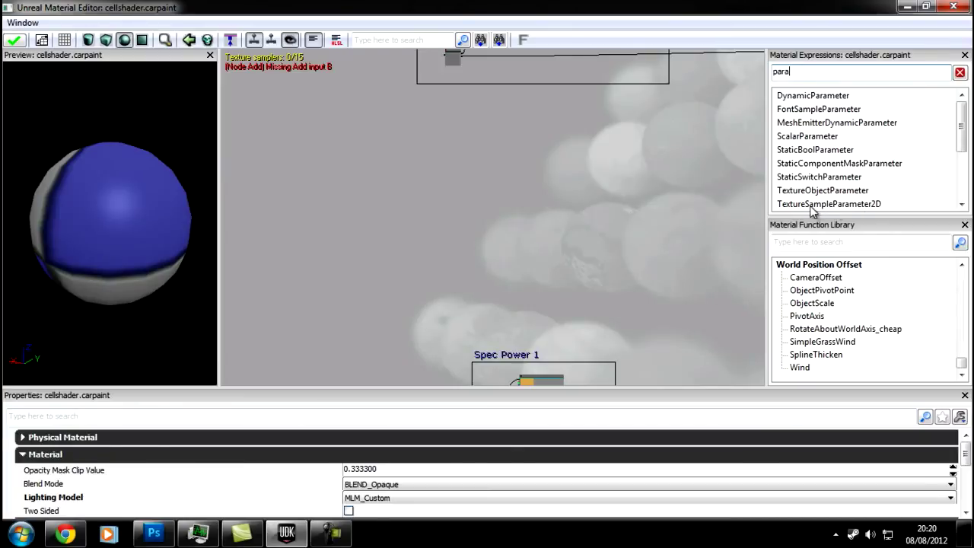
{"action": "left_click", "coordinate": [822, 204]}
{"action": "scroll", "coordinate": [811, 206], "scroll_direction": "down", "scroll_amount": 1}
{"action": "left_click_drag", "start_coordinate": [813, 181], "coordinate": [518, 165]}
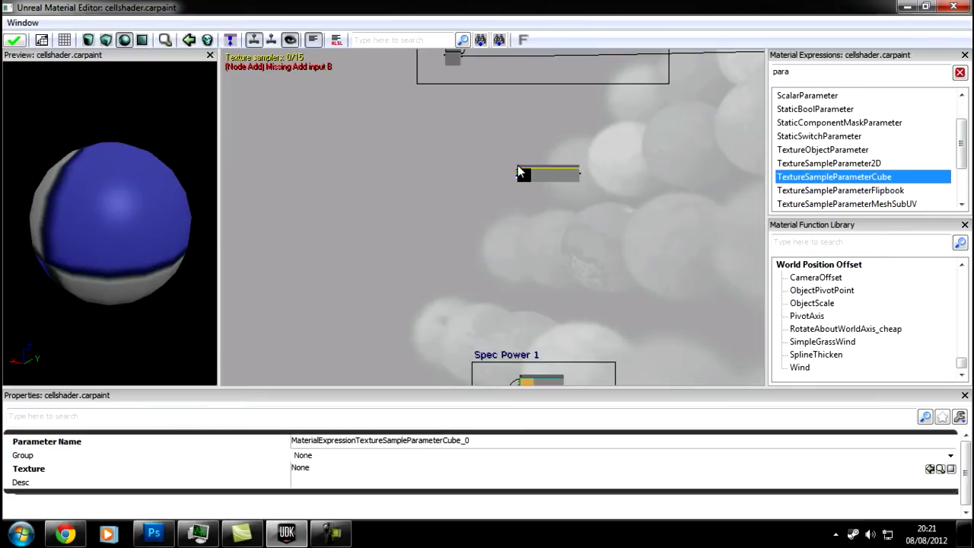
- Inspect the new cube texture parameter node and apply the carpaint material despite its compilation errors
{"action": "left_click_drag", "start_coordinate": [539, 226], "coordinate": [495, 255]}
{"action": "scroll", "coordinate": [495, 254], "scroll_direction": "up", "scroll_amount": 4}
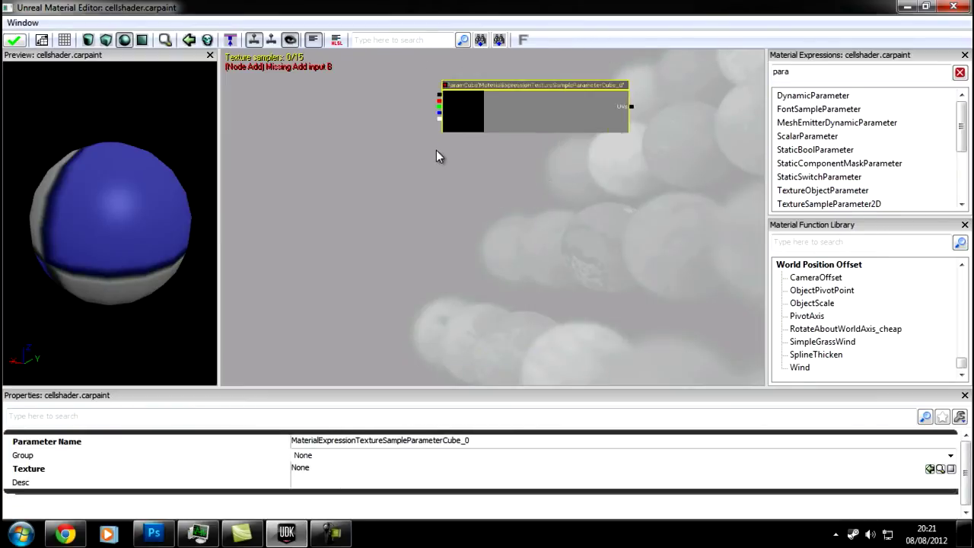
{"action": "left_click_drag", "start_coordinate": [437, 150], "coordinate": [402, 229]}
{"action": "scroll", "coordinate": [411, 223], "scroll_direction": "up", "scroll_amount": 2}
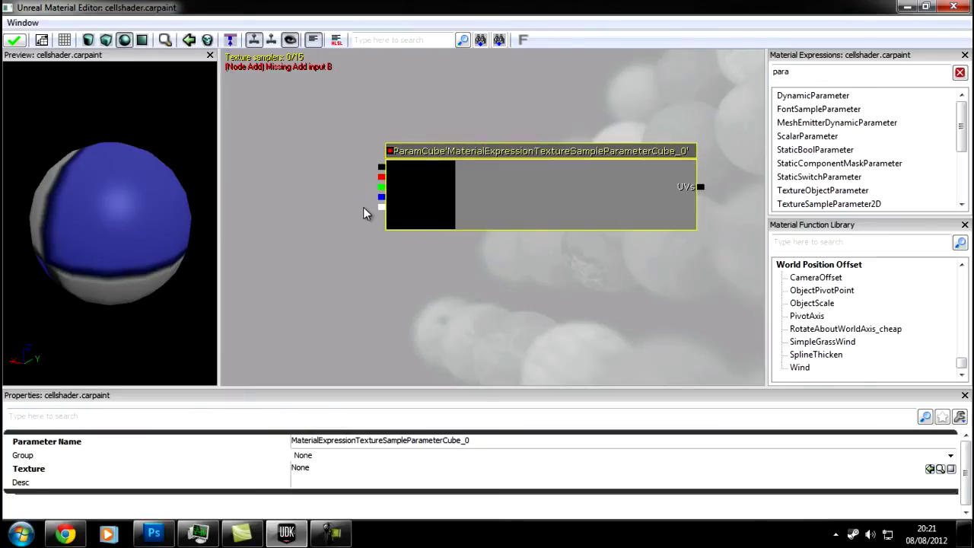
{"action": "left_click", "coordinate": [16, 42]}
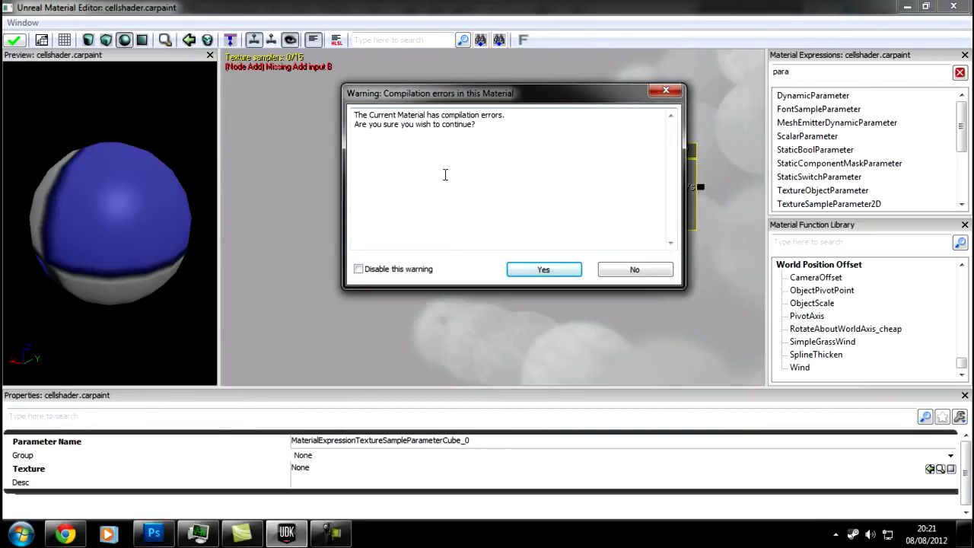
{"action": "left_click", "coordinate": [541, 268]}
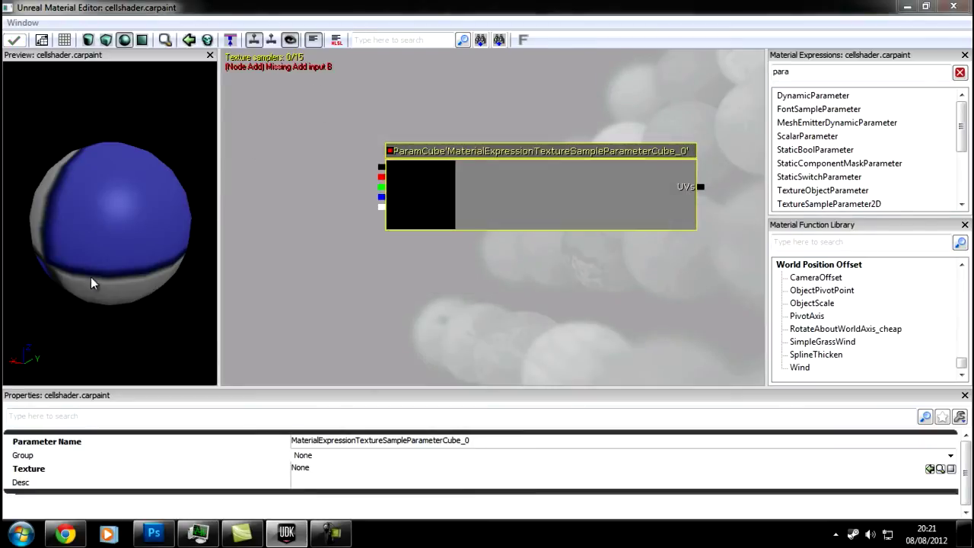
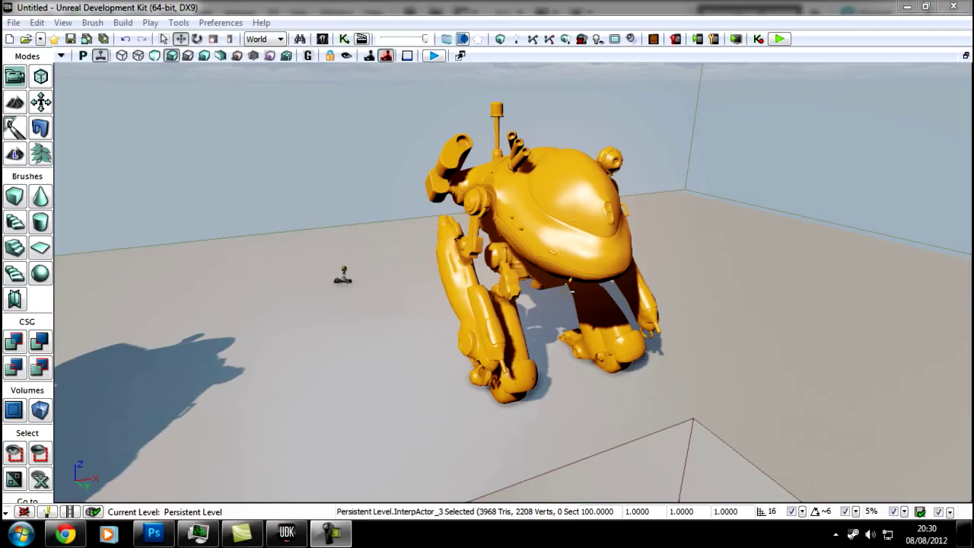
- Examine the orange robot in the level viewport from several distances and angles
{"action": "left_click_drag", "start_coordinate": [763, 299], "coordinate": [696, 302]}
{"action": "right_click_drag", "start_coordinate": [696, 302], "coordinate": [731, 368]}
{"action": "key", "text": "w"}
{"action": "key", "text": "s"}
{"action": "key", "text": "w"}
{"action": "right_click_drag", "start_coordinate": [741, 299], "coordinate": [752, 230]}
{"action": "key", "text": "s"}
{"action": "key", "text": "a"}
{"action": "key", "text": "w"}
{"action": "key", "text": "d"}
{"action": "key", "text": "w"}
{"action": "key", "text": "s"}
{"action": "key", "text": "w"}
{"action": "key", "text": "s"}
{"action": "key", "text": "d"}
{"action": "key", "text": "a"}
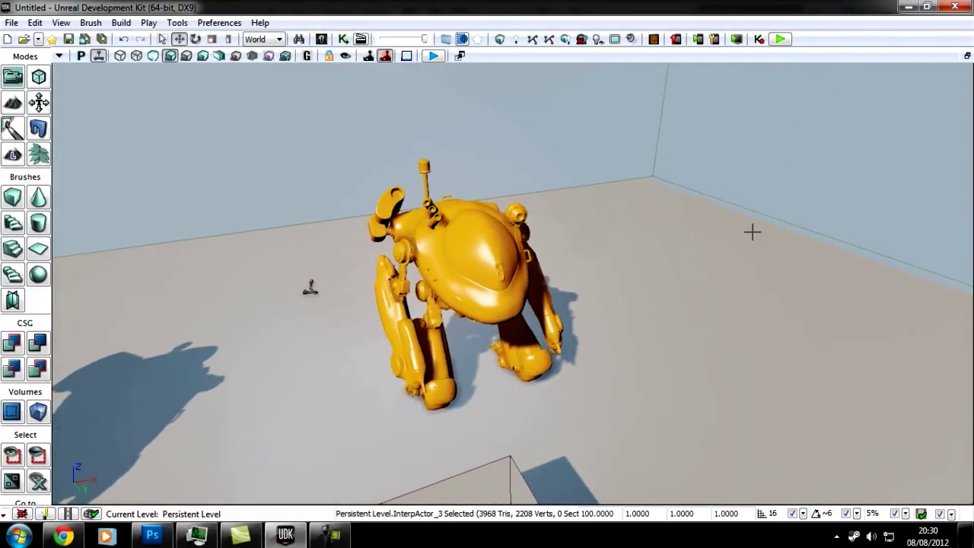
- Place a SceneCaptureCubeMapActor from the Uncategorized actor classes on the floor beside the orange robot and raise it to body height
{"action": "left_click", "coordinate": [321, 39]}
{"action": "left_click", "coordinate": [572, 31]}
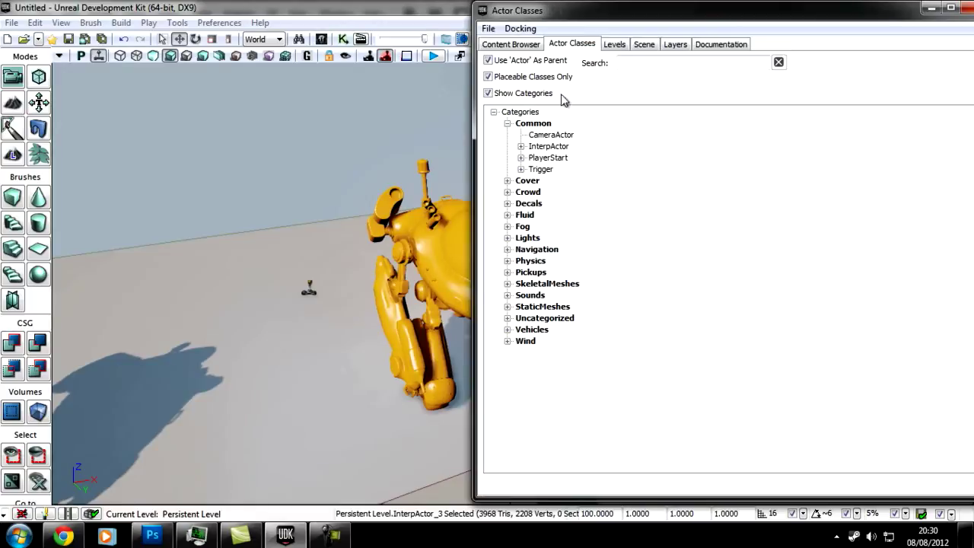
{"action": "left_click", "coordinate": [509, 318]}
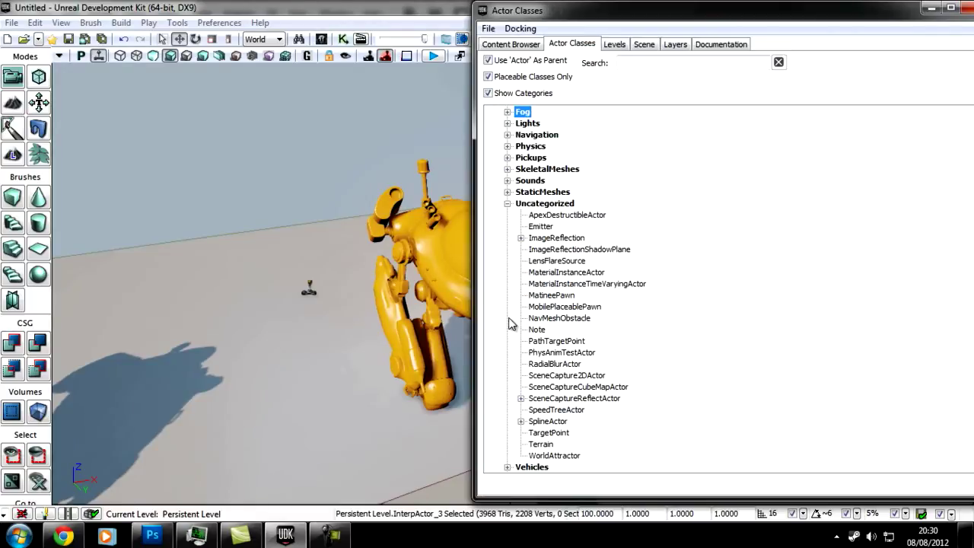
{"action": "left_click", "coordinate": [594, 389]}
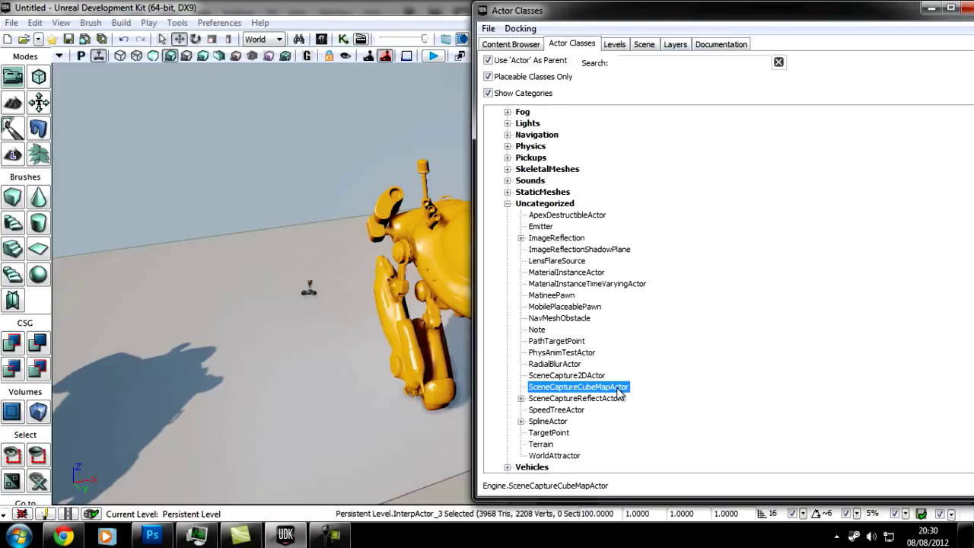
{"action": "left_click_drag", "start_coordinate": [373, 374], "coordinate": [349, 390]}
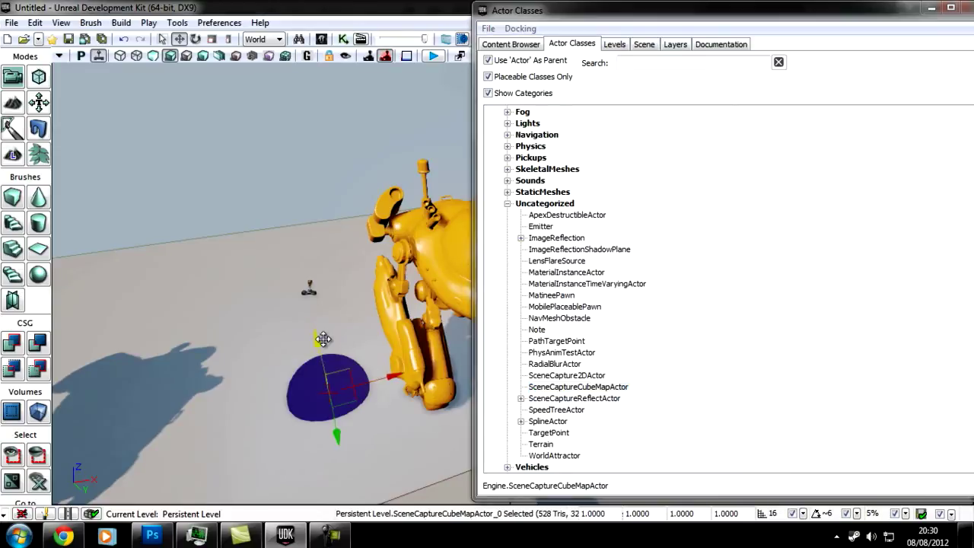
{"action": "left_click_drag", "start_coordinate": [324, 339], "coordinate": [328, 192]}
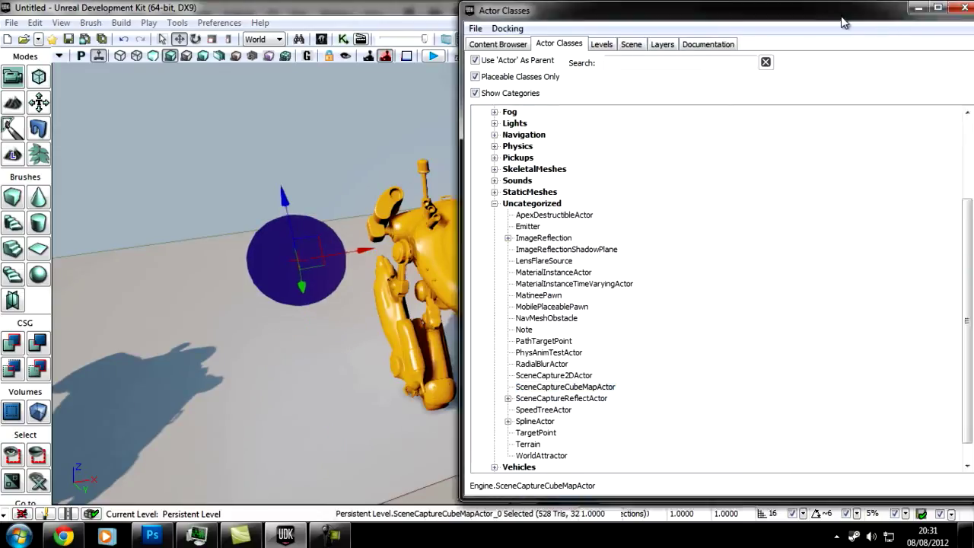
{"action": "left_click_drag", "start_coordinate": [898, 17], "coordinate": [795, 23]}
{"action": "left_click", "coordinate": [882, 10]}
{"action": "left_click", "coordinate": [771, 128]}
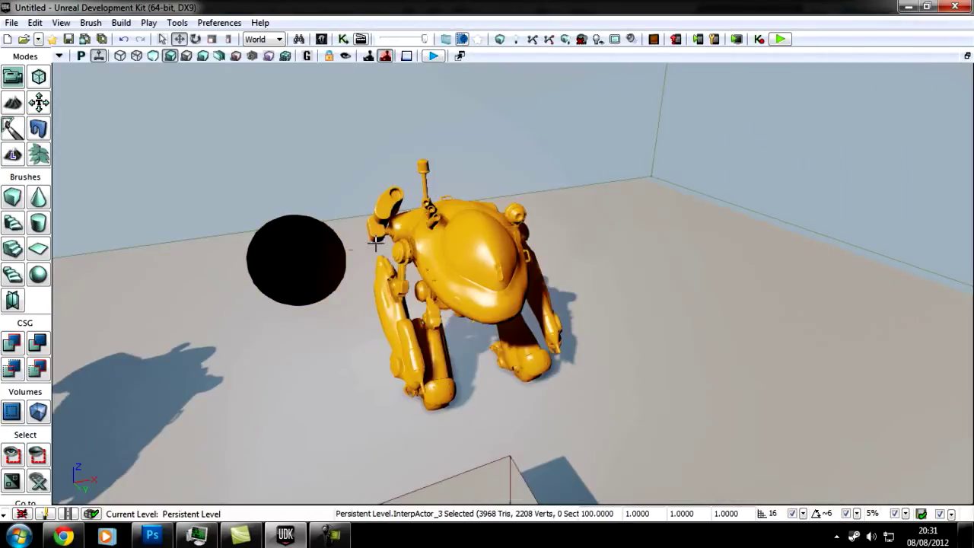
- Move the cube map capture actor sideways and forward into the upper body of the orange robot
{"action": "right_click_drag", "start_coordinate": [328, 289], "coordinate": [313, 328]}
{"action": "left_click", "coordinate": [313, 328]}
{"action": "right_click_drag", "start_coordinate": [387, 370], "coordinate": [464, 232]}
{"action": "left_click_drag", "start_coordinate": [464, 220], "coordinate": [657, 237]}
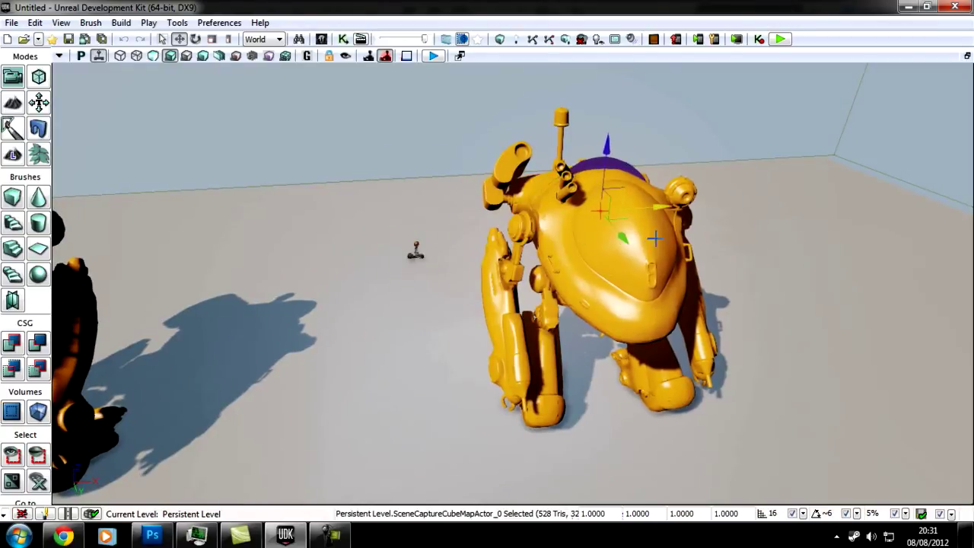
{"action": "right_click_drag", "start_coordinate": [657, 237], "coordinate": [426, 198]}
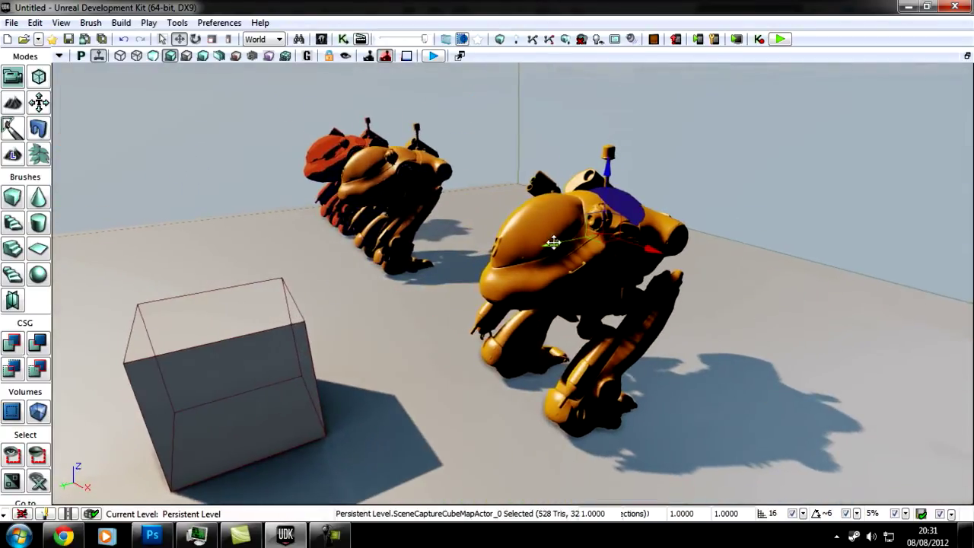
{"action": "left_click_drag", "start_coordinate": [554, 243], "coordinate": [509, 265]}
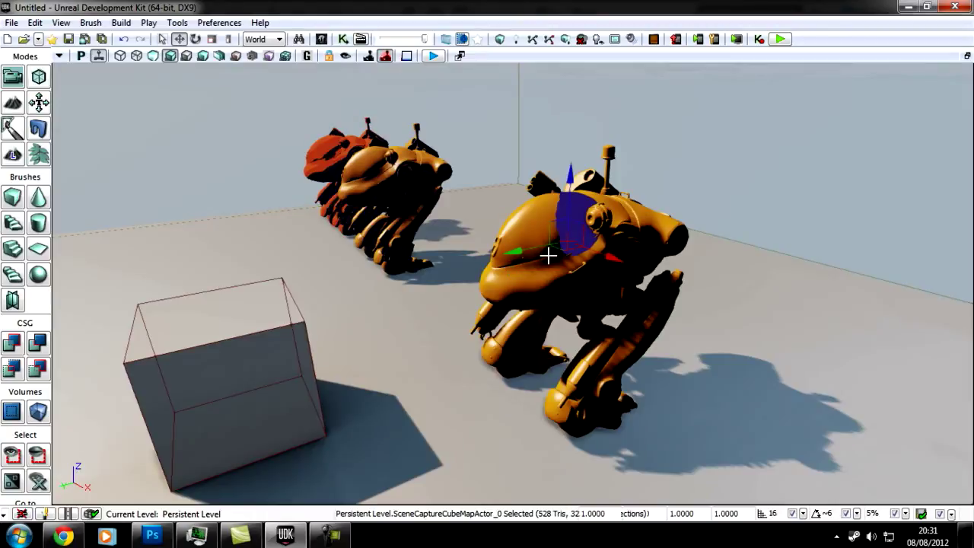
{"action": "right_click_drag", "start_coordinate": [548, 256], "coordinate": [871, 287]}
{"action": "left_click_drag", "start_coordinate": [602, 223], "coordinate": [592, 224]}
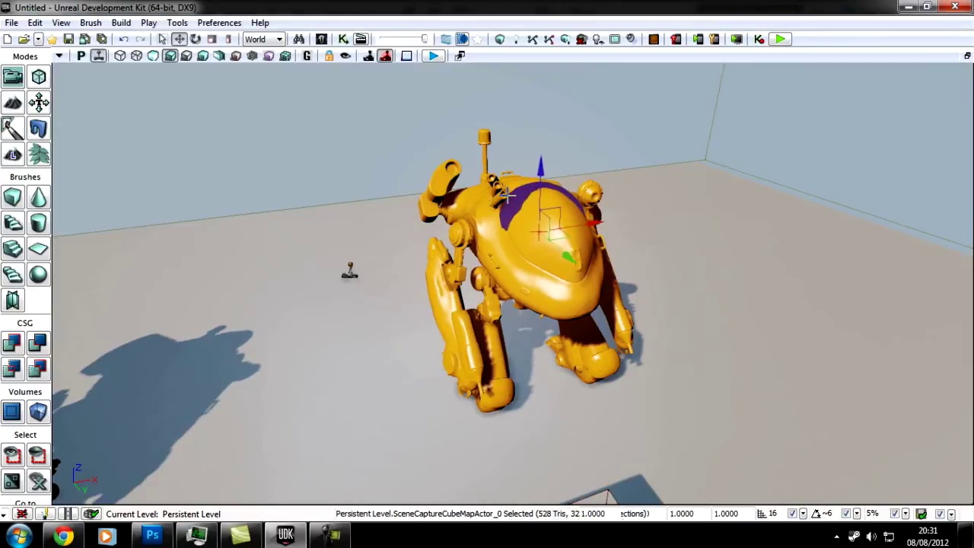
- Open the cellshader package in the content browser and check which new asset types it offers
{"action": "left_click", "coordinate": [323, 41]}
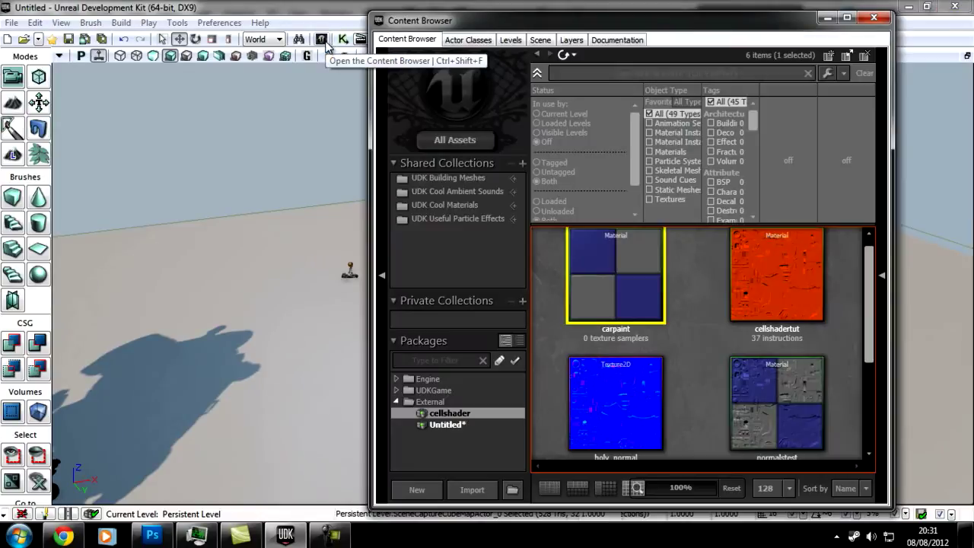
{"action": "left_click_drag", "start_coordinate": [598, 24], "coordinate": [1, 7]}
{"action": "left_click_drag", "start_coordinate": [461, 271], "coordinate": [441, 356]}
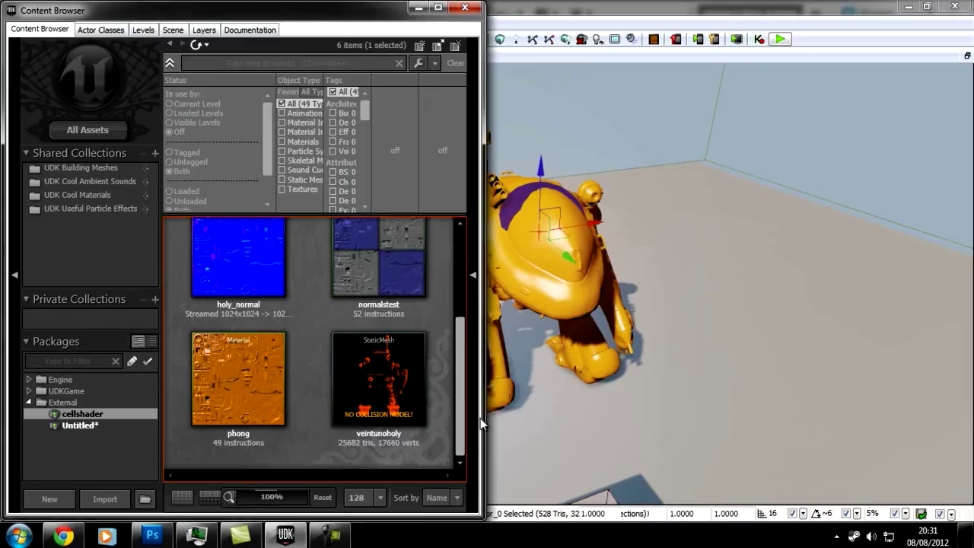
{"action": "right_click", "coordinate": [280, 459]}
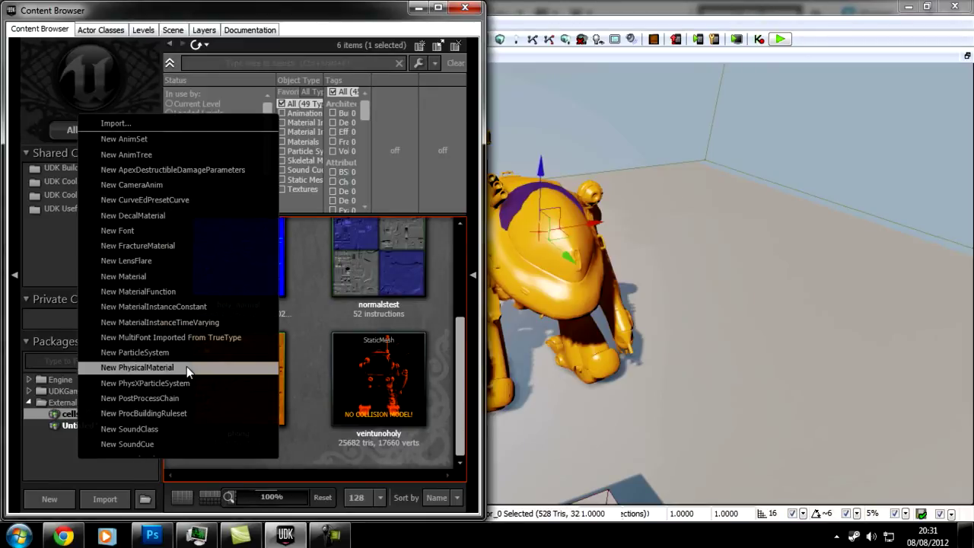
{"action": "left_click", "coordinate": [375, 461]}
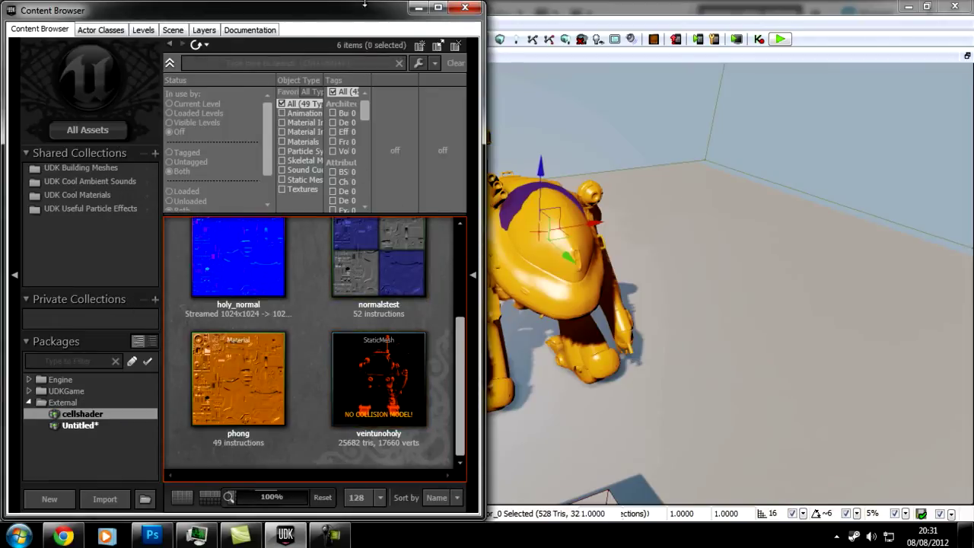
{"action": "double_click", "coordinate": [365, 5]}
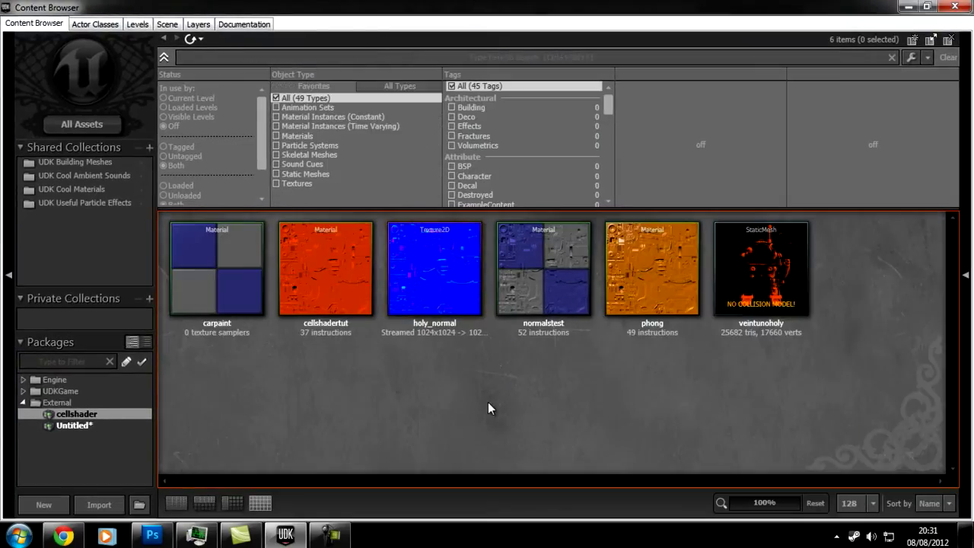
{"action": "right_click", "coordinate": [488, 402]}
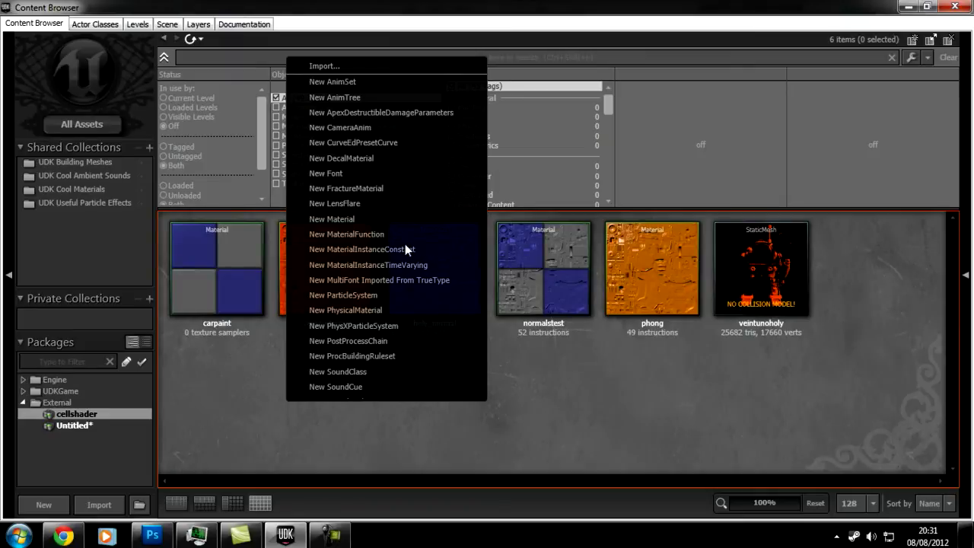
{"action": "left_click", "coordinate": [195, 431]}
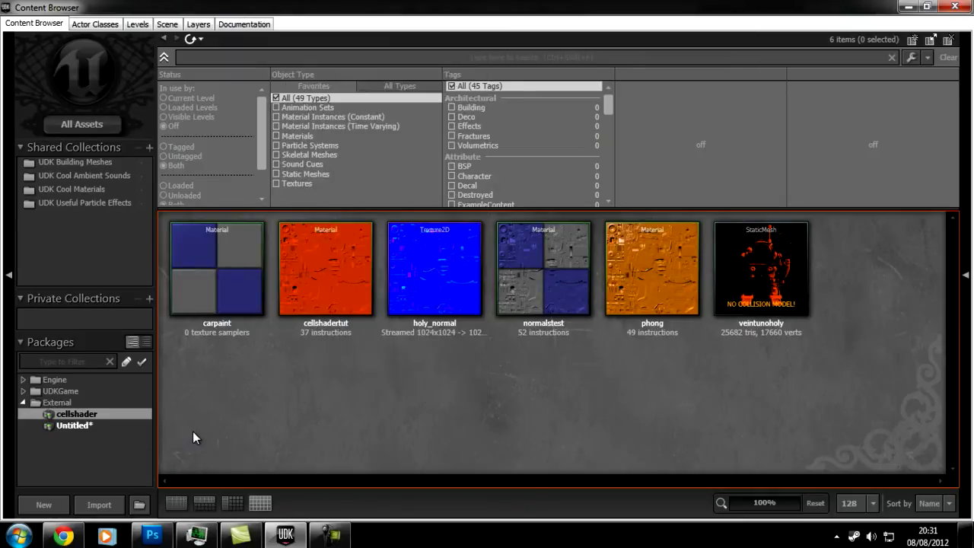
- Create a TextureRenderTargetCube asset named CubeRenderTarget in the cellshader package with format A8R8G8B8 and width 512
{"action": "left_click", "coordinate": [37, 500]}
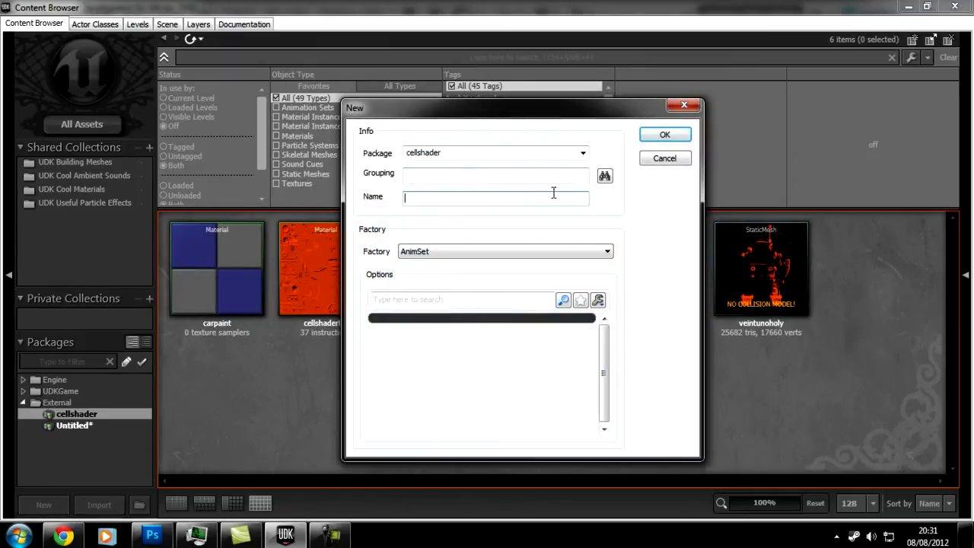
{"action": "left_click", "coordinate": [476, 249]}
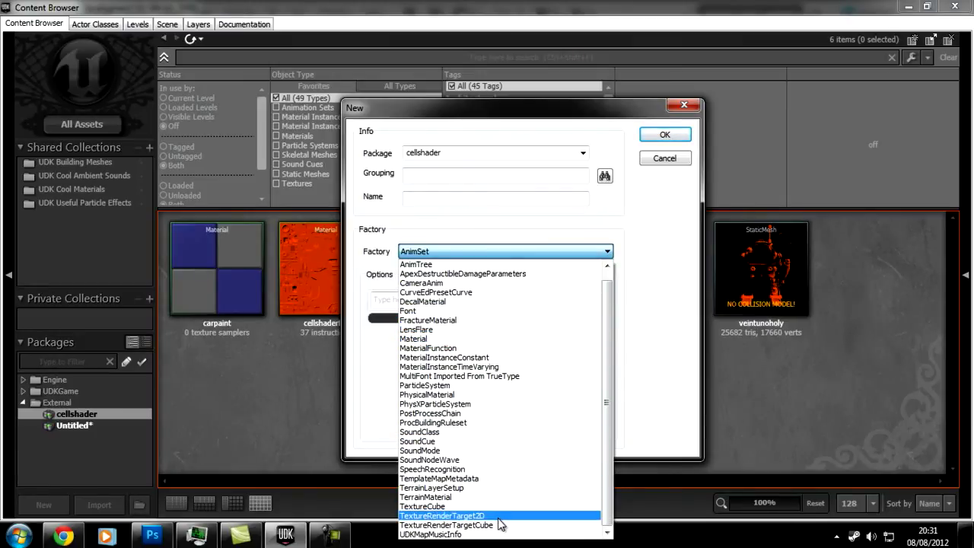
{"action": "left_click", "coordinate": [496, 525]}
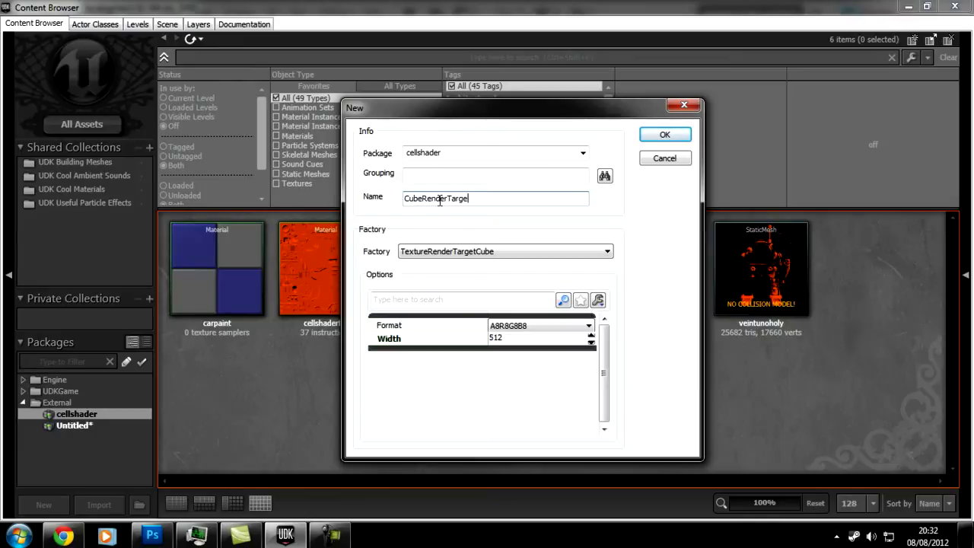
{"action": "type", "text": "t"}
{"action": "left_click", "coordinate": [654, 139]}
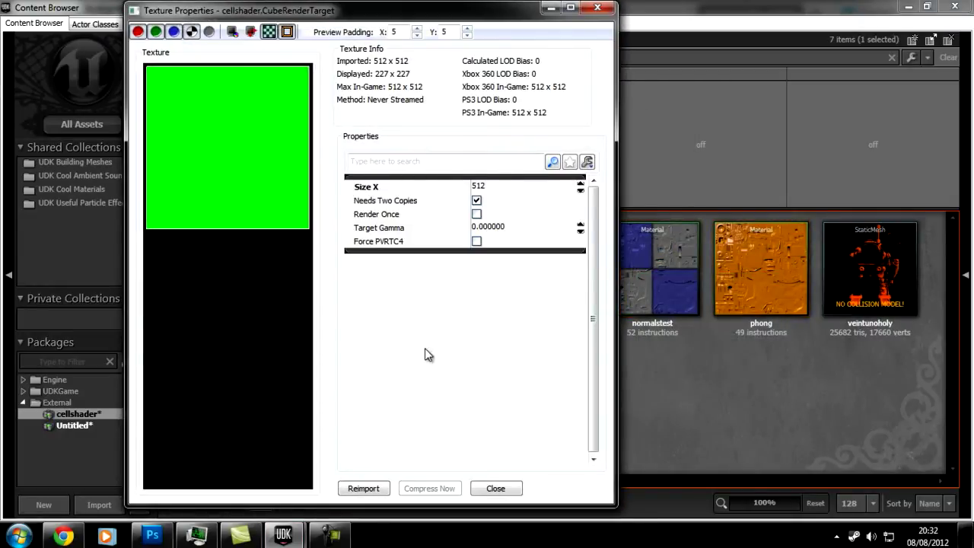
{"action": "left_click", "coordinate": [493, 489]}
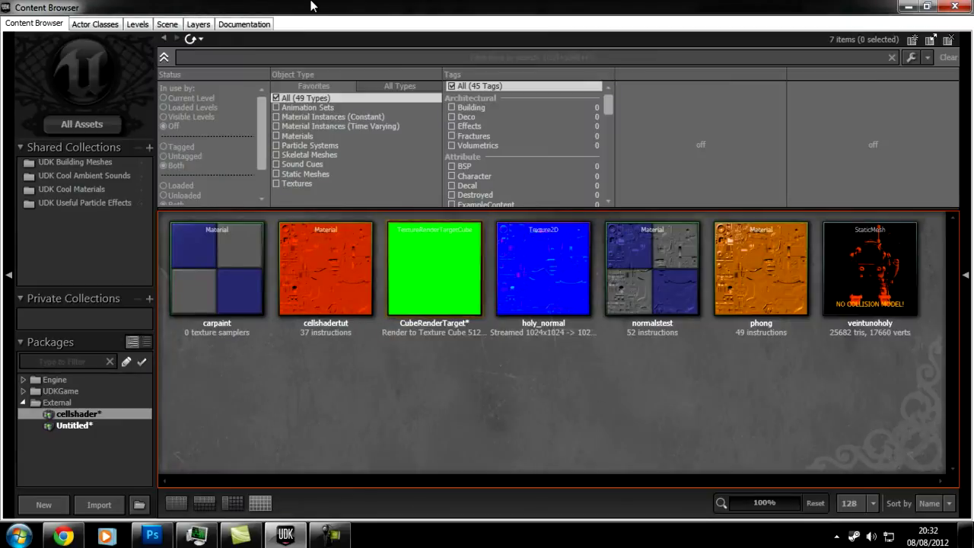
- Assign CubeRenderTarget as the texture target of the SceneCaptureCubeMapActor inside the orange robot
{"action": "left_click_drag", "start_coordinate": [472, 6], "coordinate": [912, 65]}
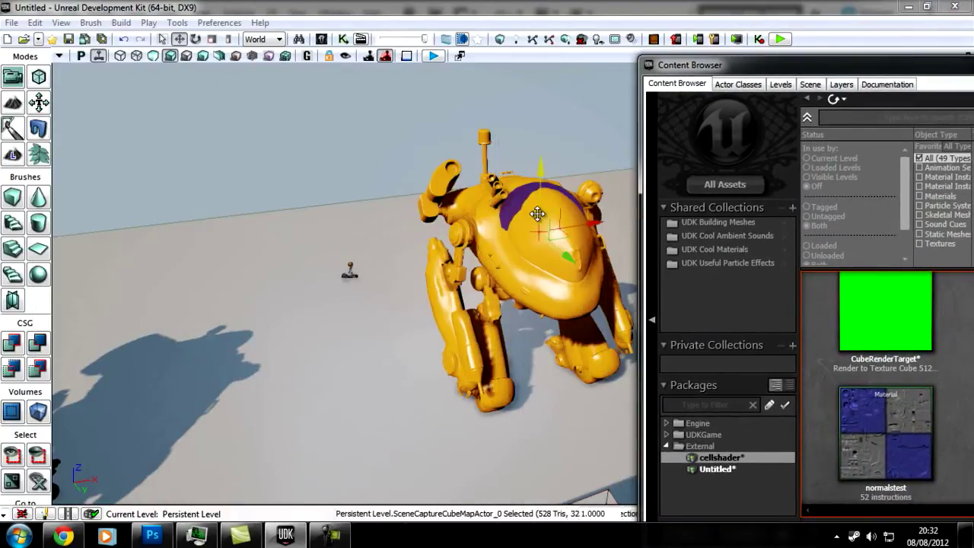
{"action": "left_click", "coordinate": [514, 203]}
{"action": "double_click", "coordinate": [511, 204]}
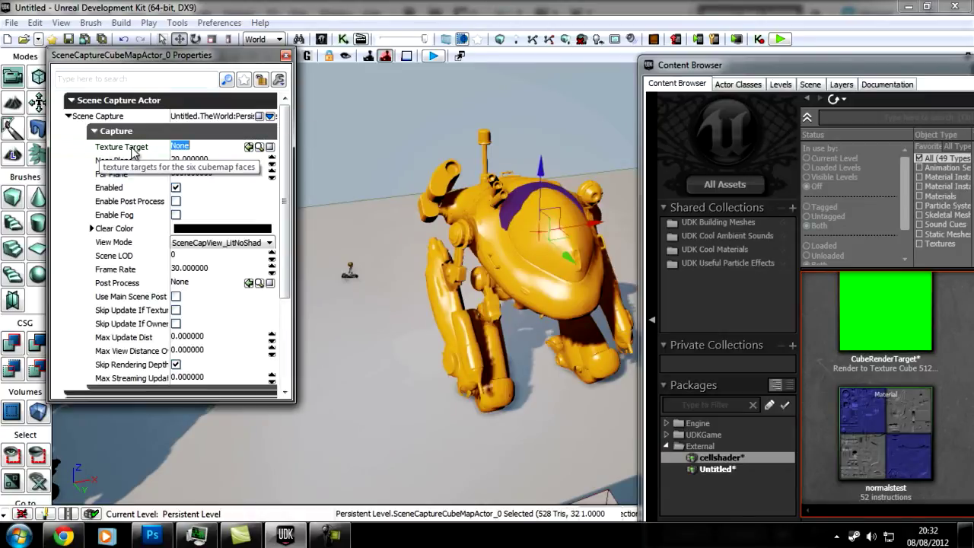
{"action": "left_click", "coordinate": [868, 316]}
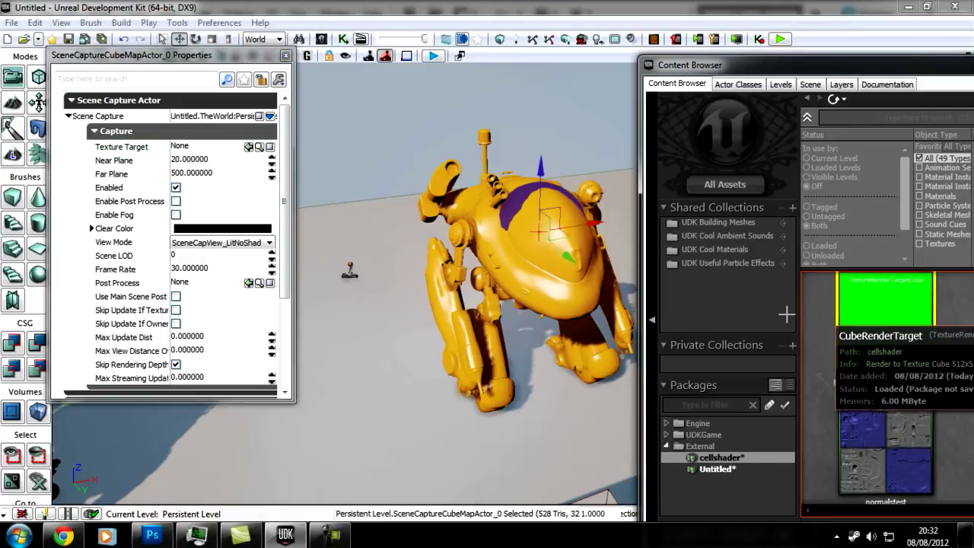
{"action": "left_click", "coordinate": [248, 149]}
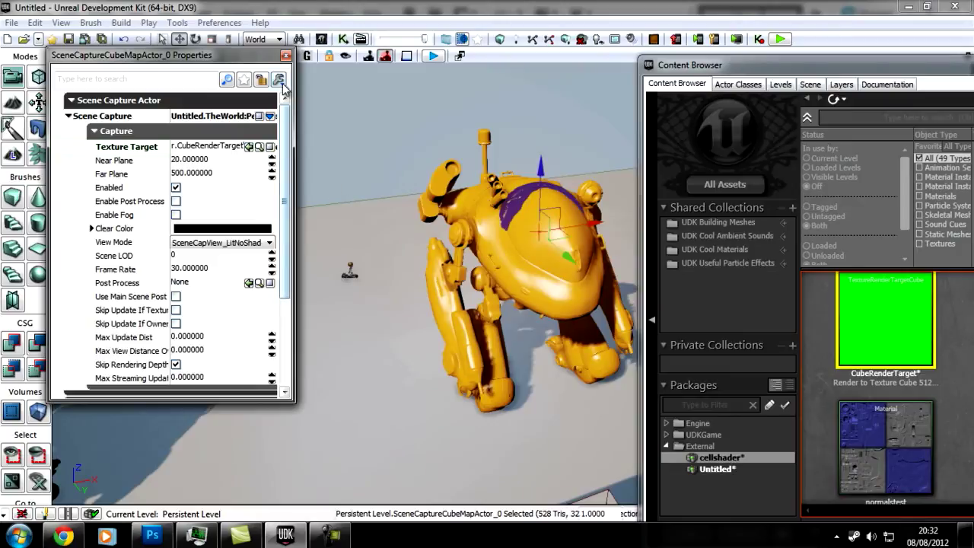
{"action": "left_click", "coordinate": [285, 57]}
- Move the cube map capture actor out beside the robot to view its reflections and return it to the robot's body
{"action": "left_click_drag", "start_coordinate": [602, 222], "coordinate": [331, 264]}
{"action": "left_click", "coordinate": [343, 174]}
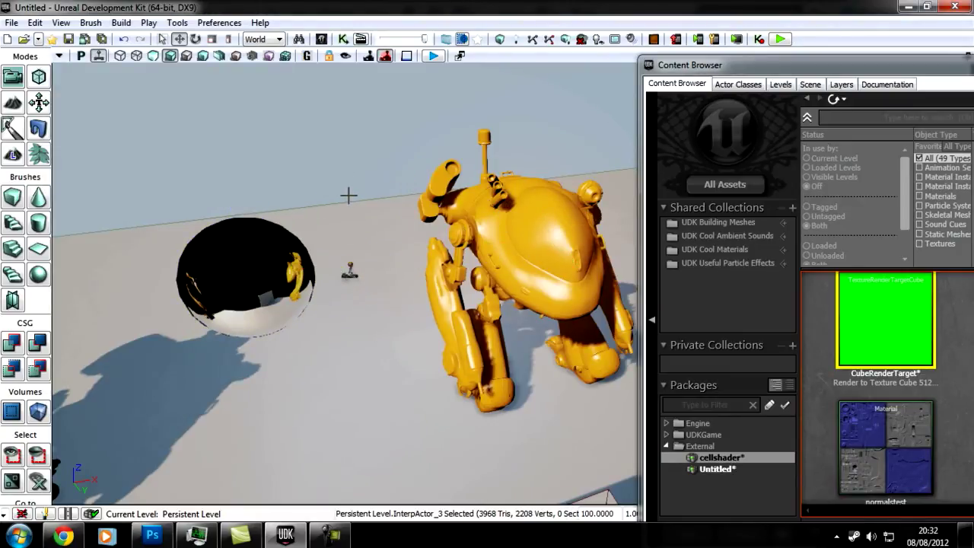
{"action": "right_click_drag", "start_coordinate": [348, 195], "coordinate": [312, 229]}
{"action": "left_click", "coordinate": [312, 228]}
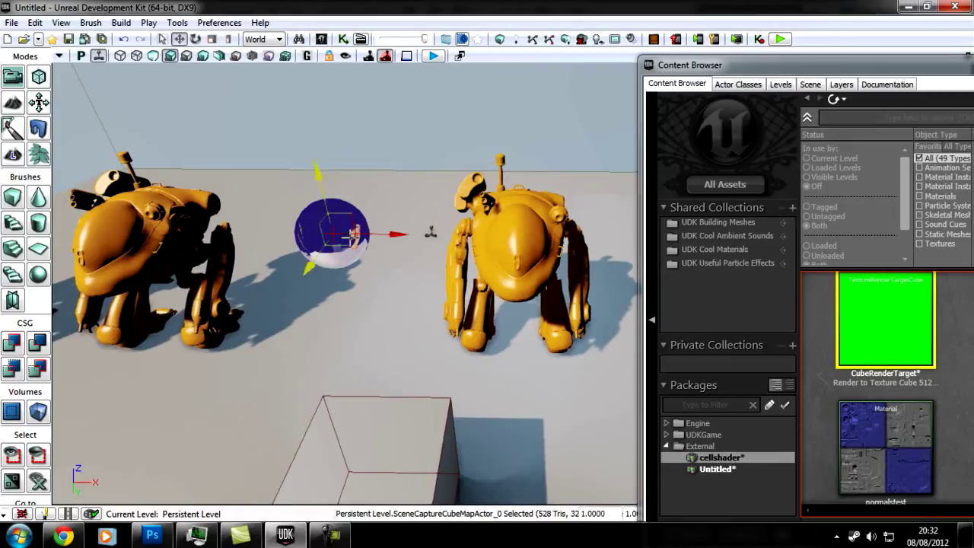
{"action": "left_click_drag", "start_coordinate": [393, 233], "coordinate": [580, 245]}
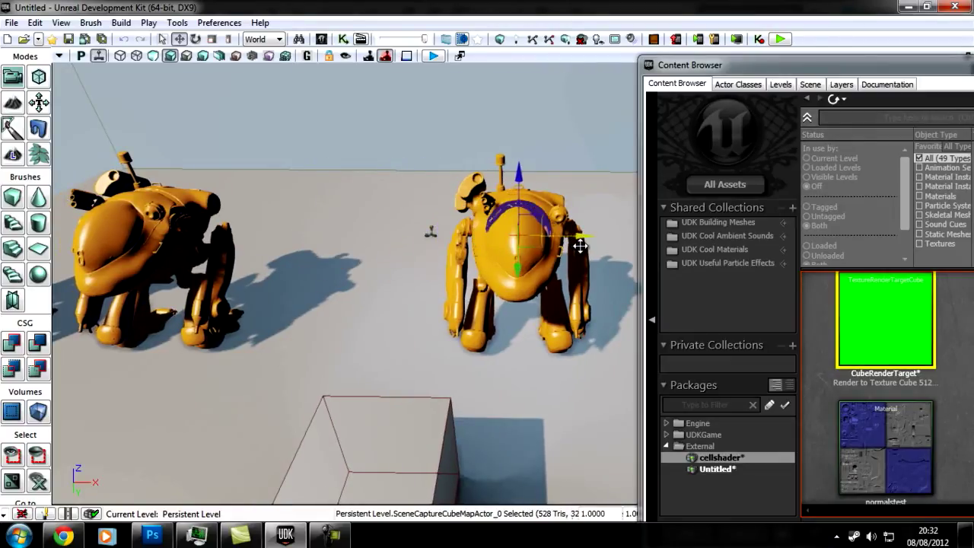
- Examine the orange robot and the cube map capture actor embedded in its upper body up close
{"action": "left_click", "coordinate": [496, 250]}
{"action": "key", "text": "f"}
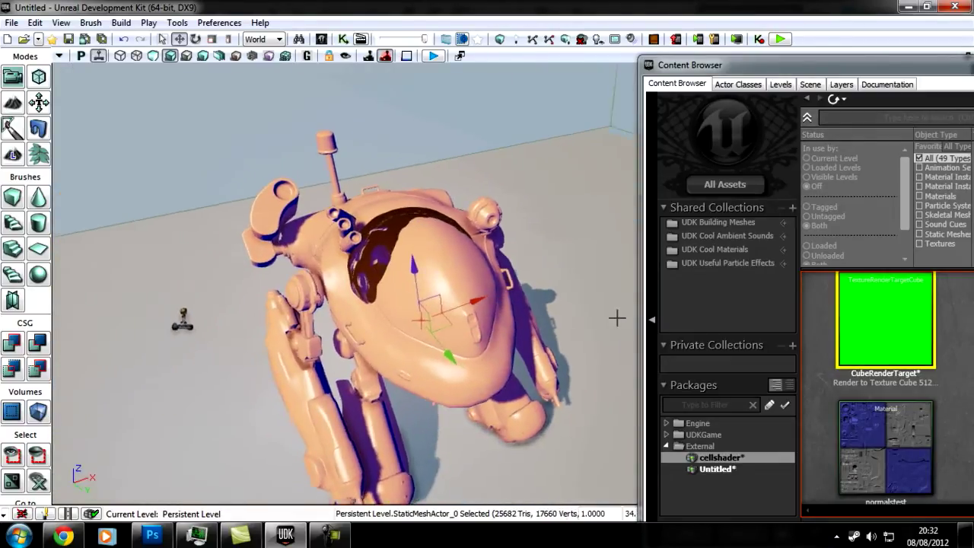
{"action": "right_click_drag", "start_coordinate": [617, 318], "coordinate": [508, 294]}
{"action": "right_click_drag", "start_coordinate": [594, 204], "coordinate": [607, 191]}
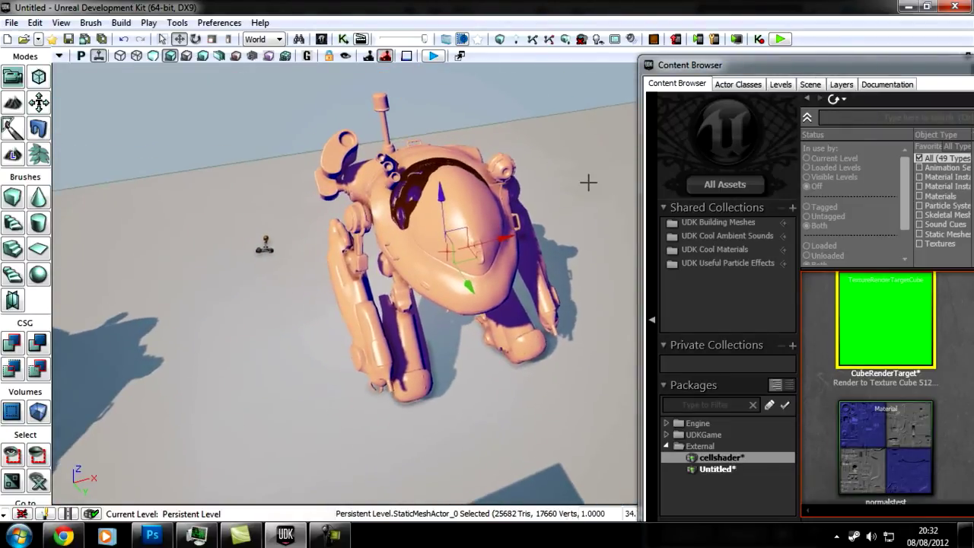
{"action": "left_click", "coordinate": [585, 189]}
{"action": "left_click", "coordinate": [407, 183]}
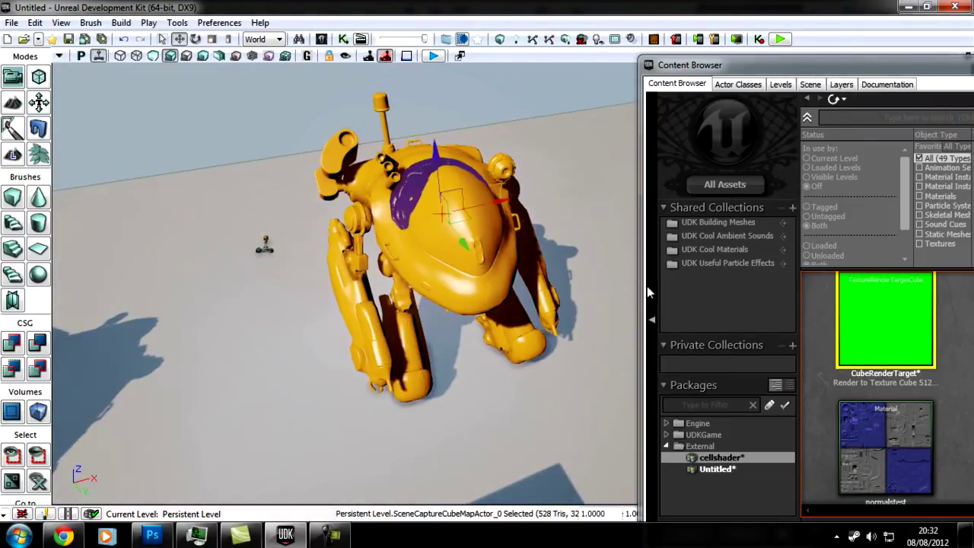
- Check the asset actions available for CubeRenderTarget in the cellshader package, including creating a static texture
{"action": "double_click", "coordinate": [727, 65]}
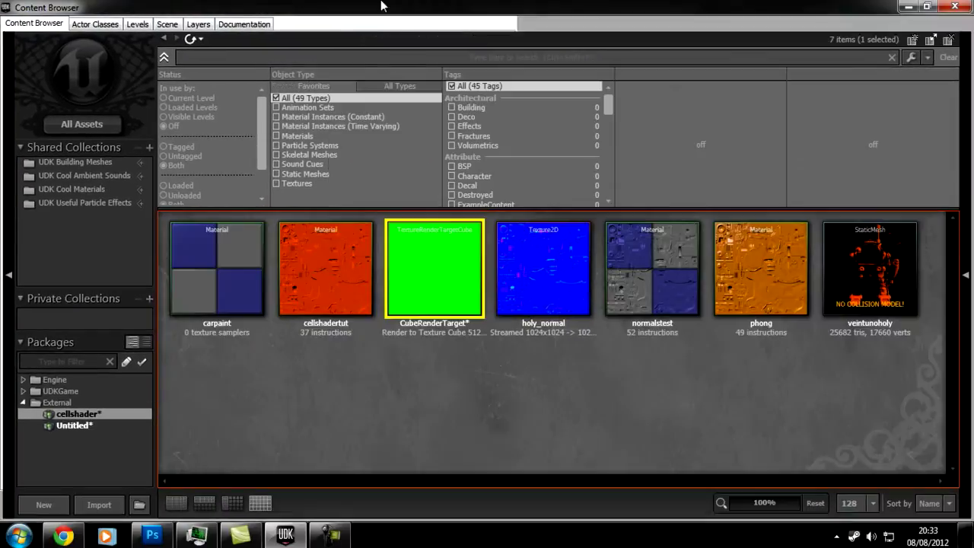
{"action": "right_click", "coordinate": [436, 280]}
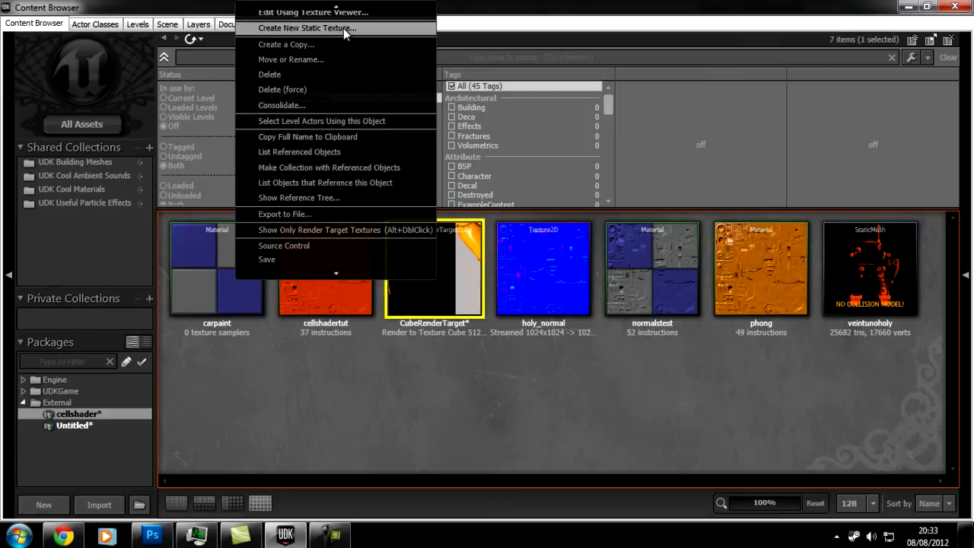
{"action": "left_click", "coordinate": [476, 373]}
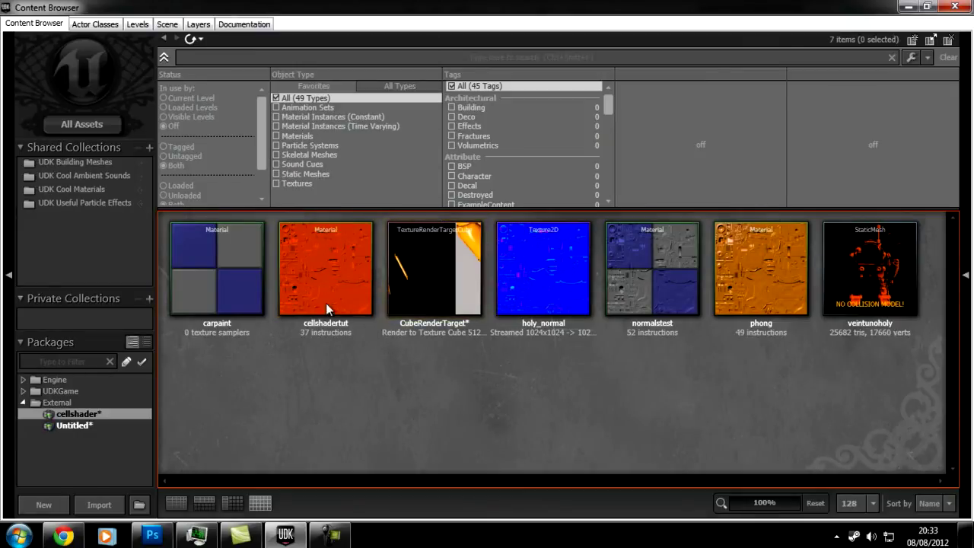
{"action": "left_click", "coordinate": [420, 284]}
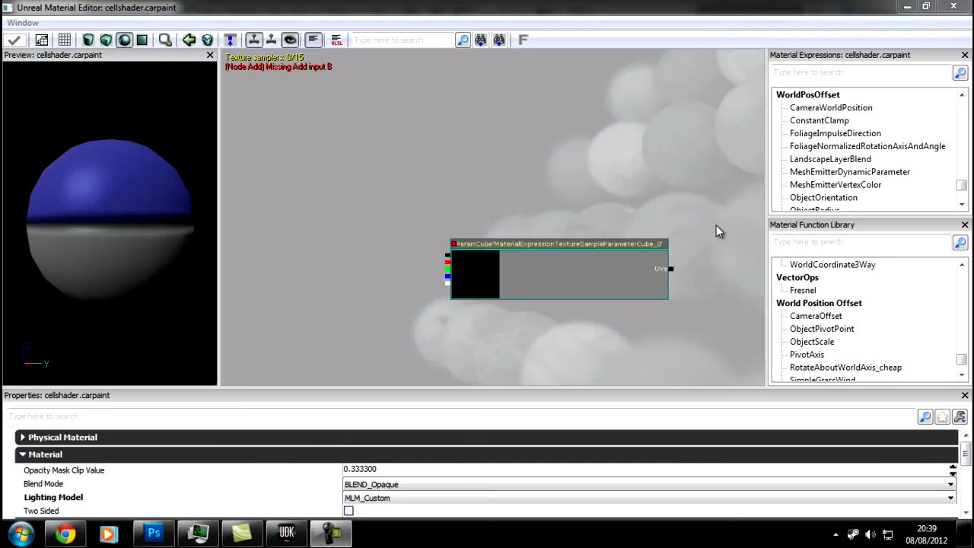
- Assign CubeRenderTarget as the texture of the cube texture parameter node in the carpaint material
{"action": "left_click_drag", "start_coordinate": [716, 225], "coordinate": [559, 169]}
{"action": "scroll", "coordinate": [629, 206], "scroll_direction": "down", "scroll_amount": 5}
{"action": "scroll", "coordinate": [548, 230], "scroll_direction": "up", "scroll_amount": 6}
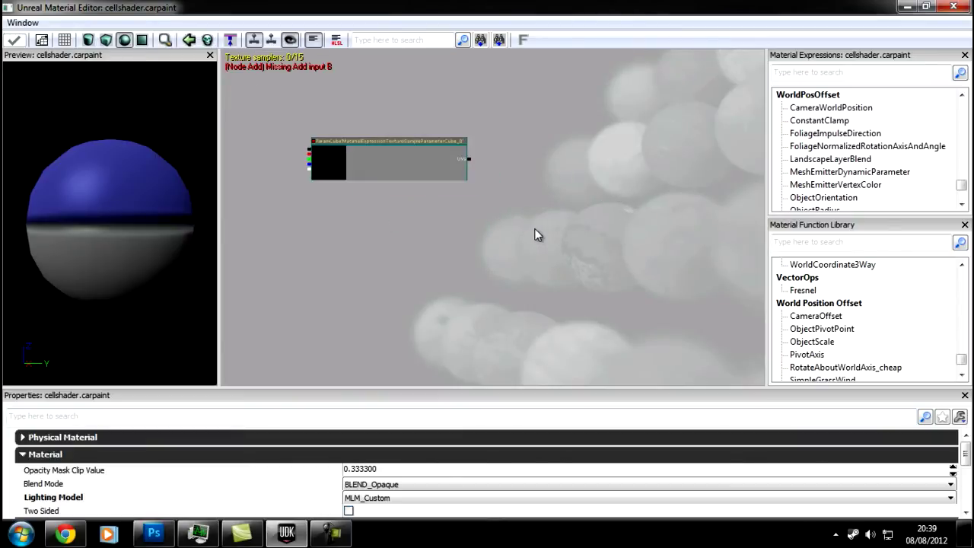
{"action": "left_click_drag", "start_coordinate": [330, 271], "coordinate": [416, 299]}
{"action": "left_click", "coordinate": [338, 195]}
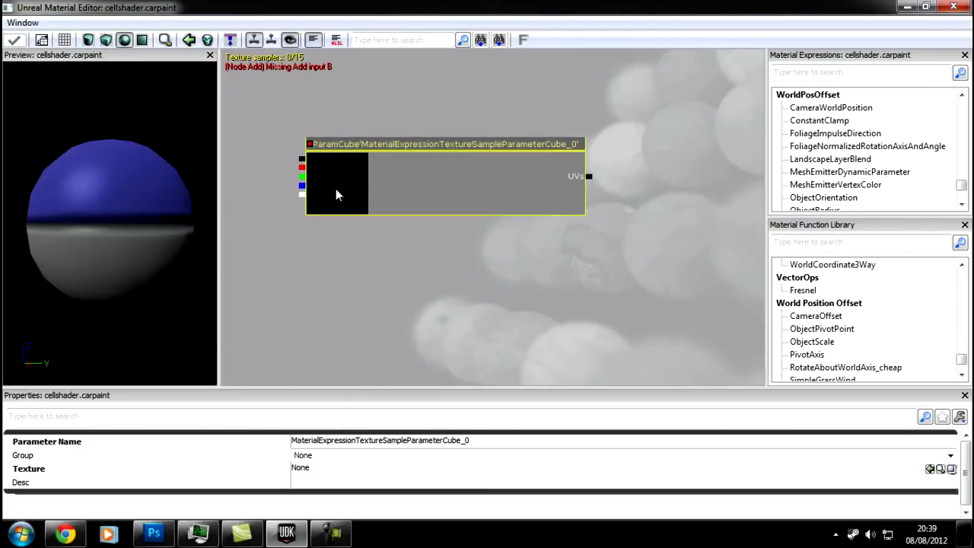
{"action": "left_click_drag", "start_coordinate": [198, 6], "coordinate": [857, 41]}
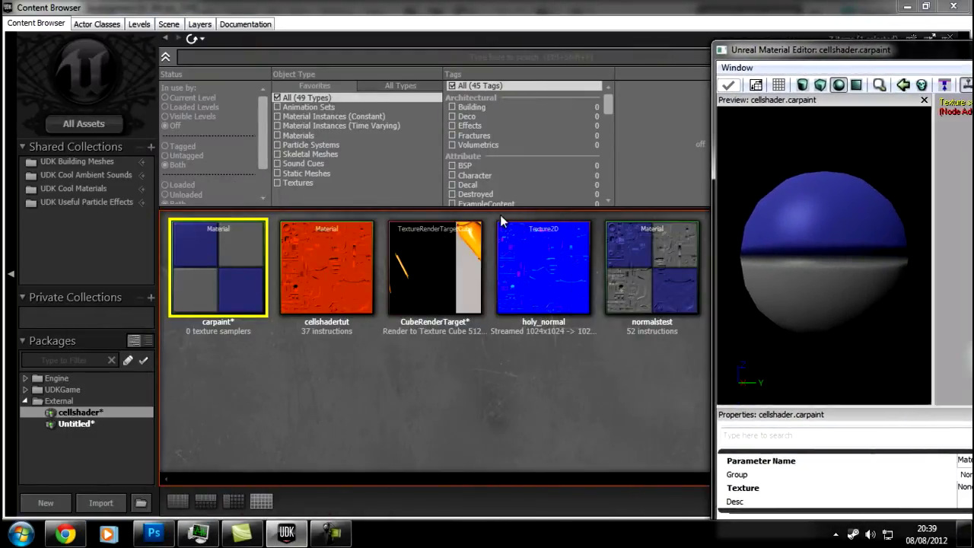
{"action": "left_click", "coordinate": [465, 261]}
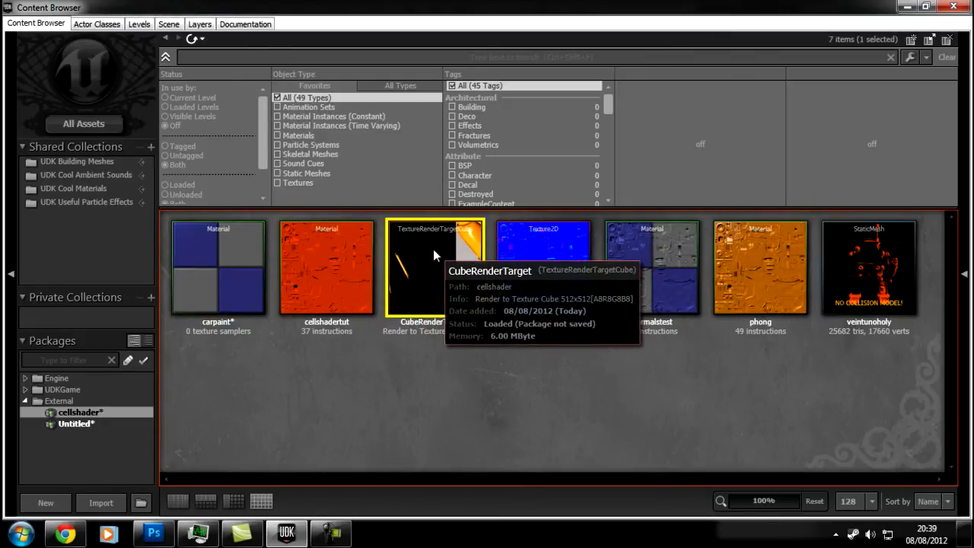
{"action": "left_click_drag", "start_coordinate": [973, 45], "coordinate": [488, 35]}
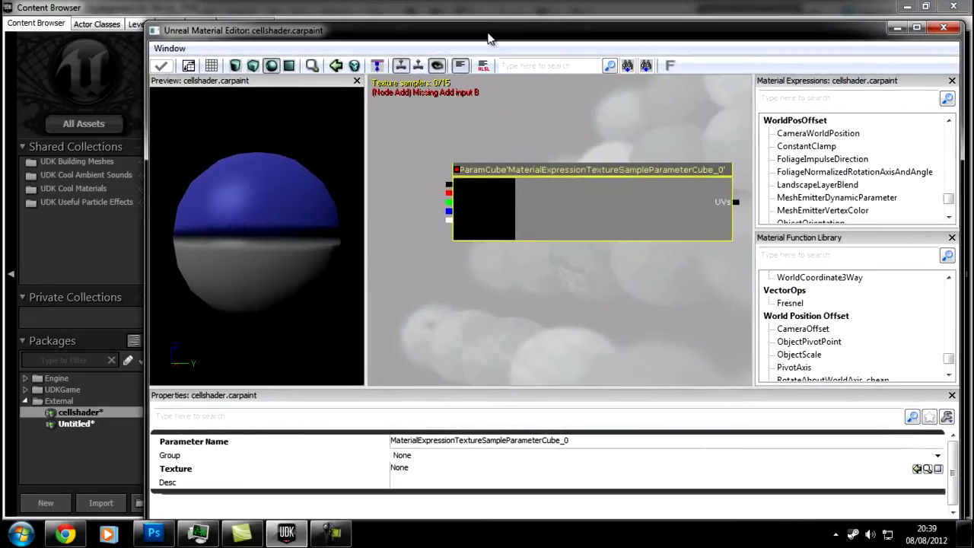
{"action": "left_click", "coordinate": [918, 469]}
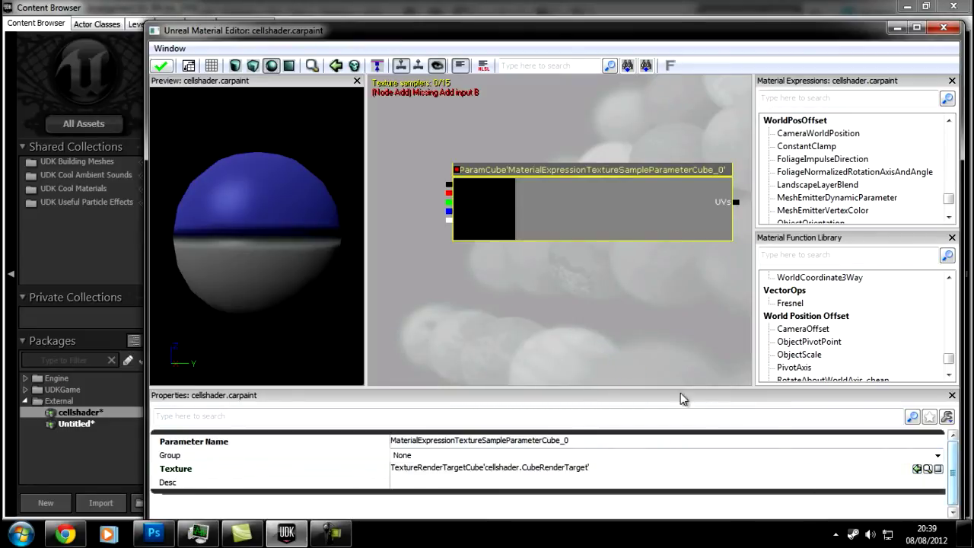
{"action": "left_click_drag", "start_coordinate": [480, 202], "coordinate": [480, 199]}
{"action": "left_click", "coordinate": [501, 314]}
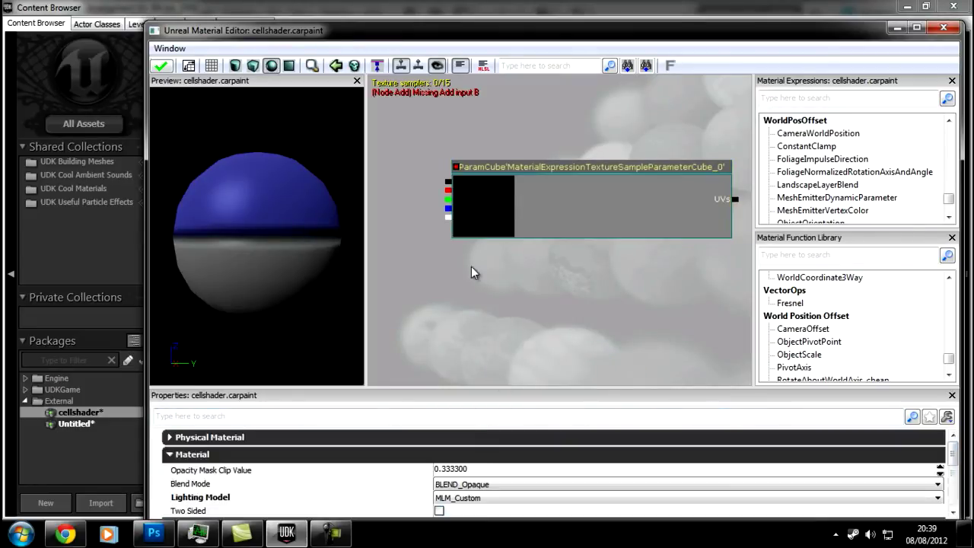
{"action": "left_click_drag", "start_coordinate": [480, 29], "coordinate": [479, 1]}
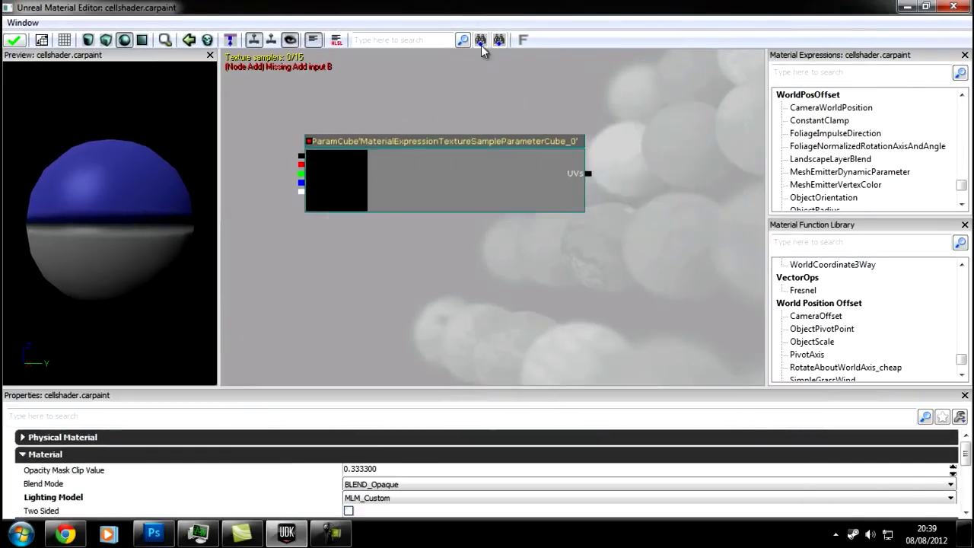
{"action": "scroll", "coordinate": [612, 181], "scroll_direction": "down", "scroll_amount": 3}
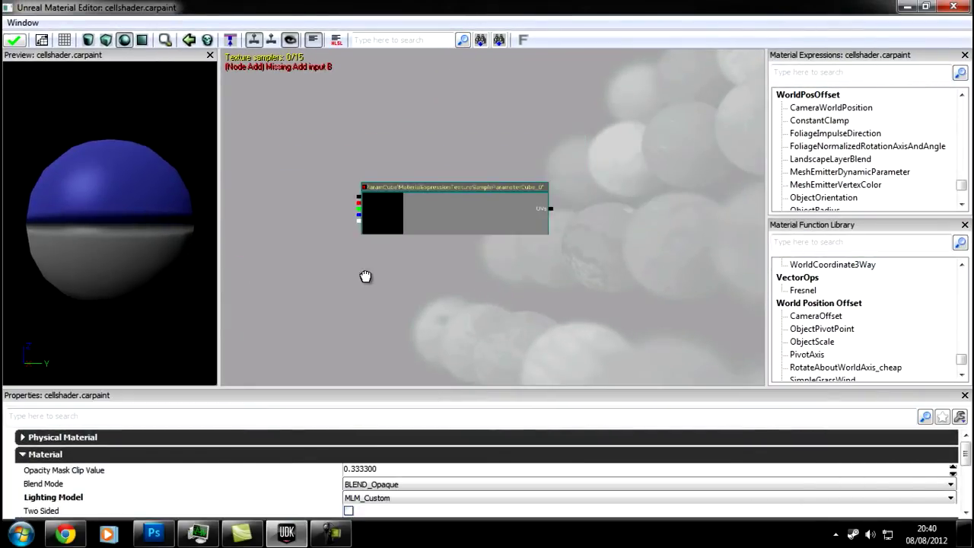
- Examine the cube texture parameter node and how CustomReflectionVector is wired into the Specular group of the carpaint material
{"action": "left_click_drag", "start_coordinate": [366, 276], "coordinate": [392, 282]}
{"action": "scroll", "coordinate": [569, 251], "scroll_direction": "down", "scroll_amount": 1}
{"action": "left_click", "coordinate": [527, 228]}
{"action": "left_click", "coordinate": [614, 277]}
{"action": "left_click_drag", "start_coordinate": [614, 277], "coordinate": [540, 252]}
{"action": "left_click", "coordinate": [406, 204]}
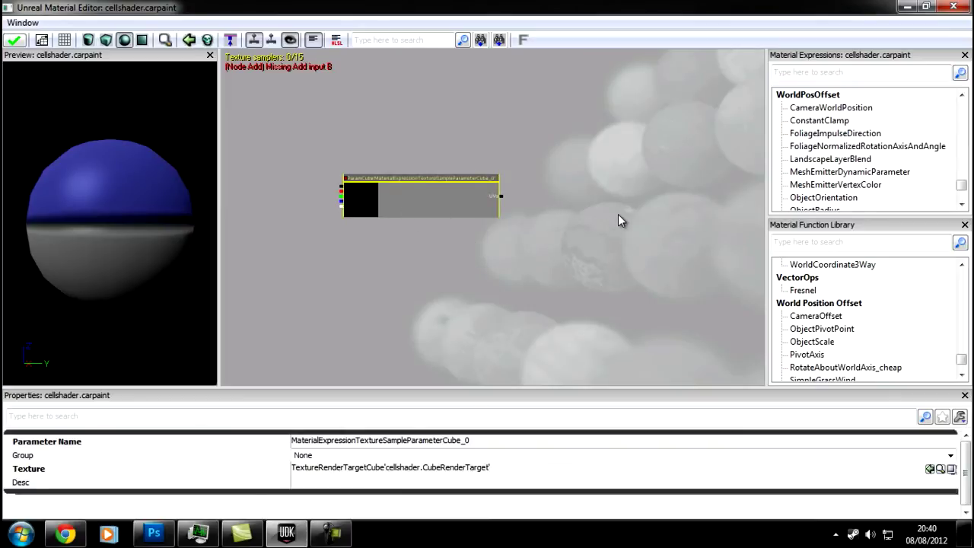
{"action": "left_click", "coordinate": [609, 271]}
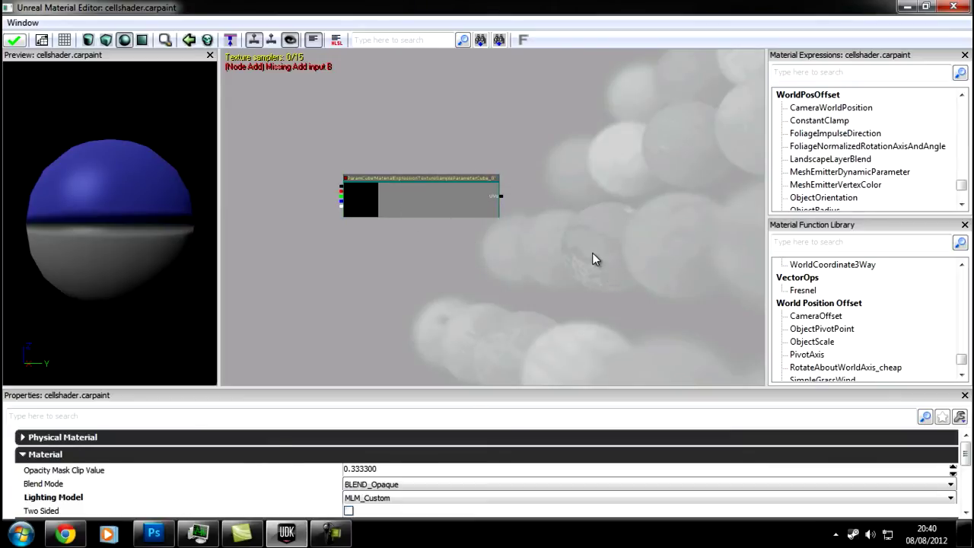
{"action": "scroll", "coordinate": [594, 273], "scroll_direction": "up", "scroll_amount": 2}
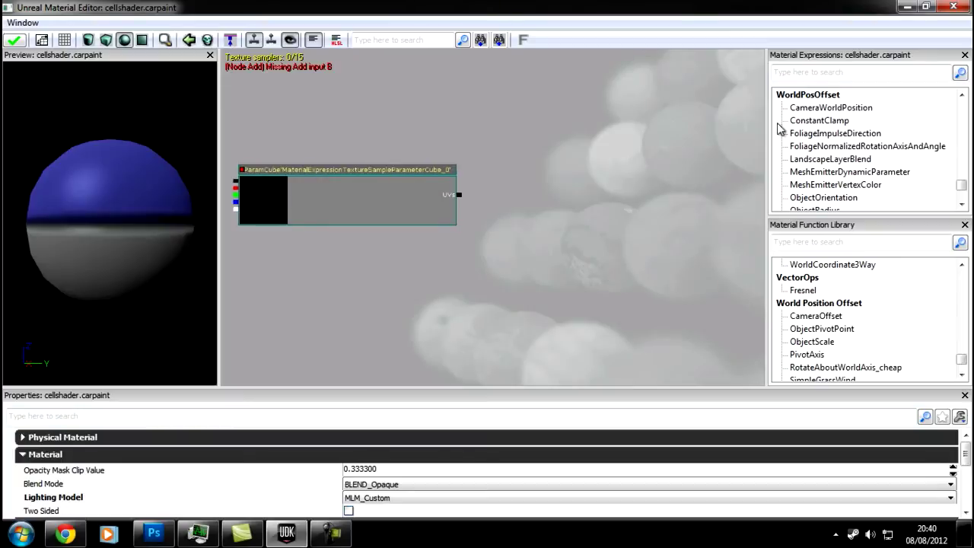
{"action": "scroll", "coordinate": [623, 312], "scroll_direction": "down", "scroll_amount": 5}
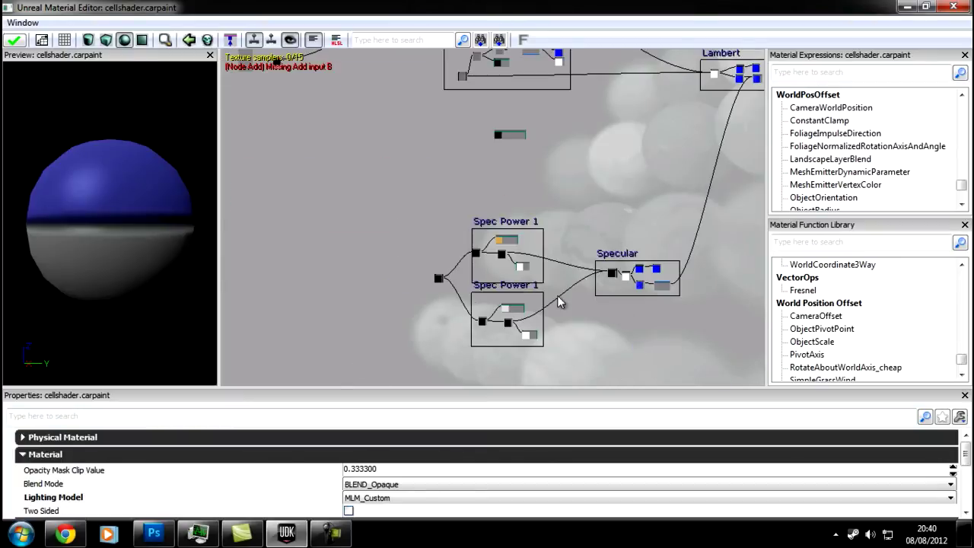
{"action": "scroll", "coordinate": [555, 327], "scroll_direction": "up", "scroll_amount": 5}
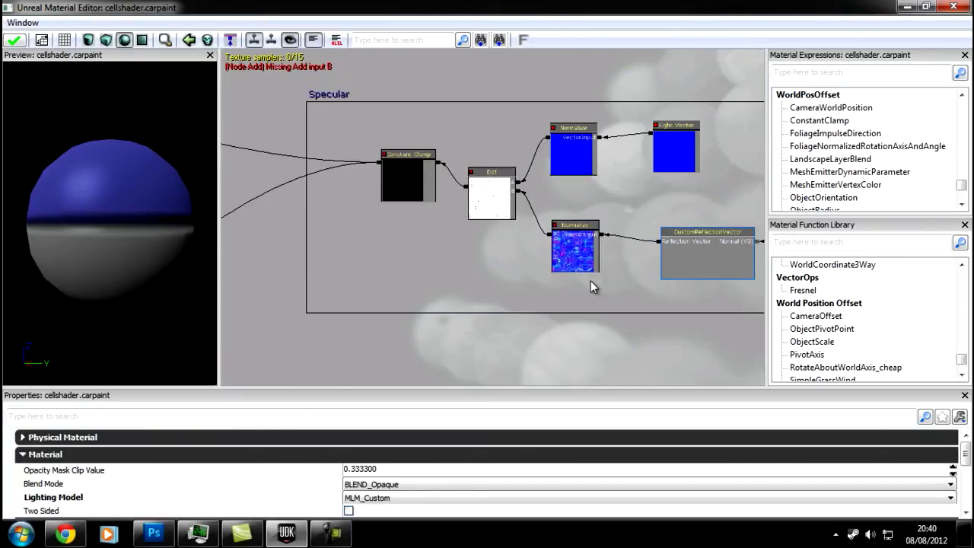
{"action": "left_click", "coordinate": [682, 240]}
{"action": "scroll", "coordinate": [682, 240], "scroll_direction": "down", "scroll_amount": 2}
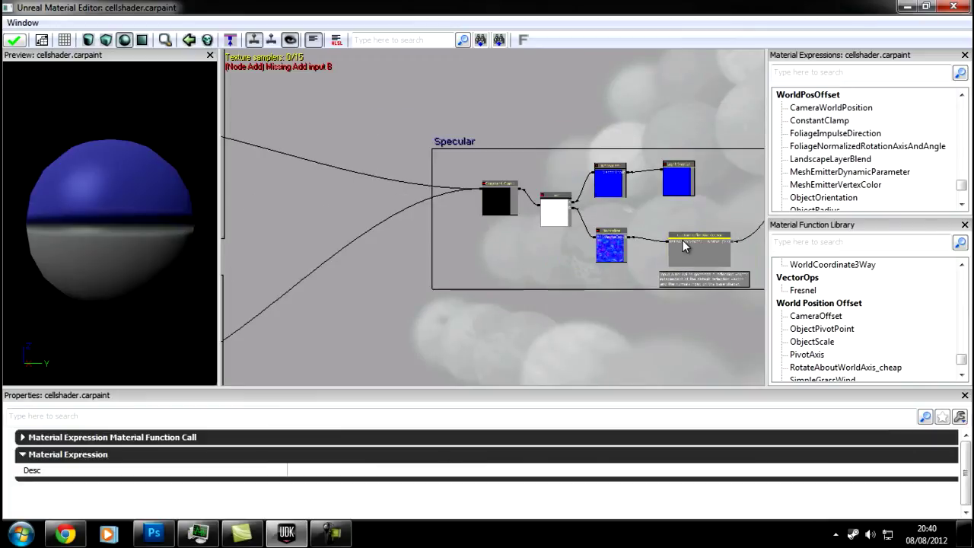
{"action": "left_click_drag", "start_coordinate": [568, 99], "coordinate": [251, 246]}
{"action": "left_click_drag", "start_coordinate": [592, 194], "coordinate": [487, 304]}
{"action": "left_click_drag", "start_coordinate": [442, 104], "coordinate": [438, 221]}
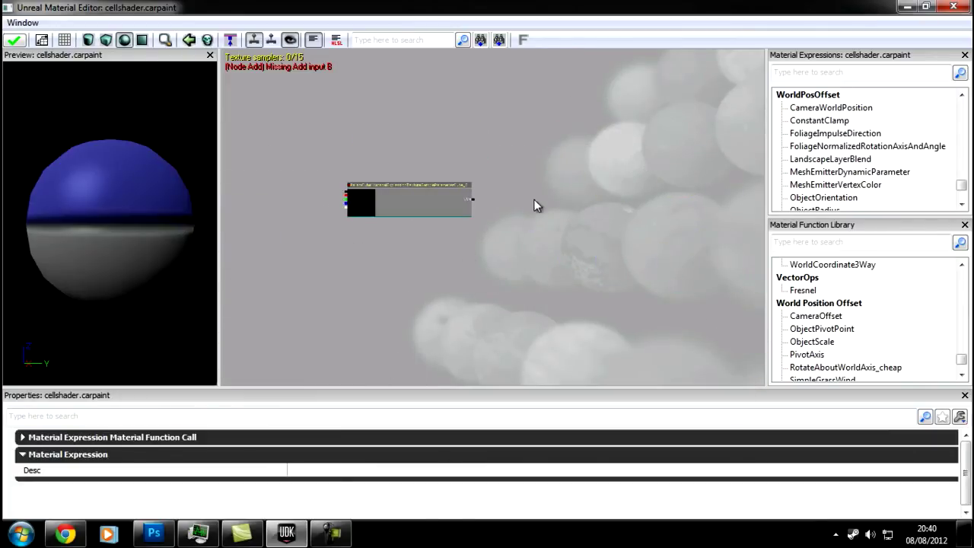
- Find the CustomReflectionVector material function and add it beside the cube texture parameter node
{"action": "scroll", "coordinate": [524, 206], "scroll_direction": "up", "scroll_amount": 2}
{"action": "left_click", "coordinate": [803, 244]}
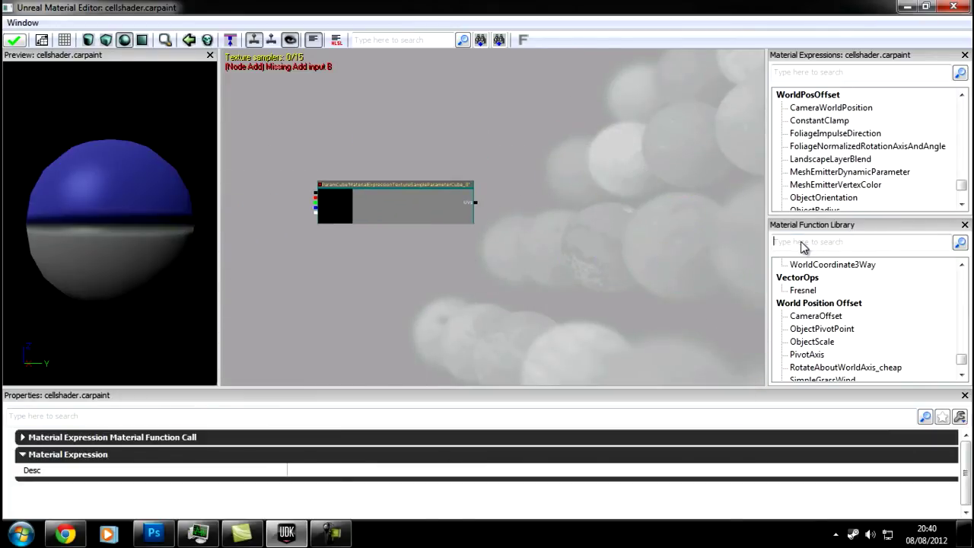
{"action": "type", "text": "re"}
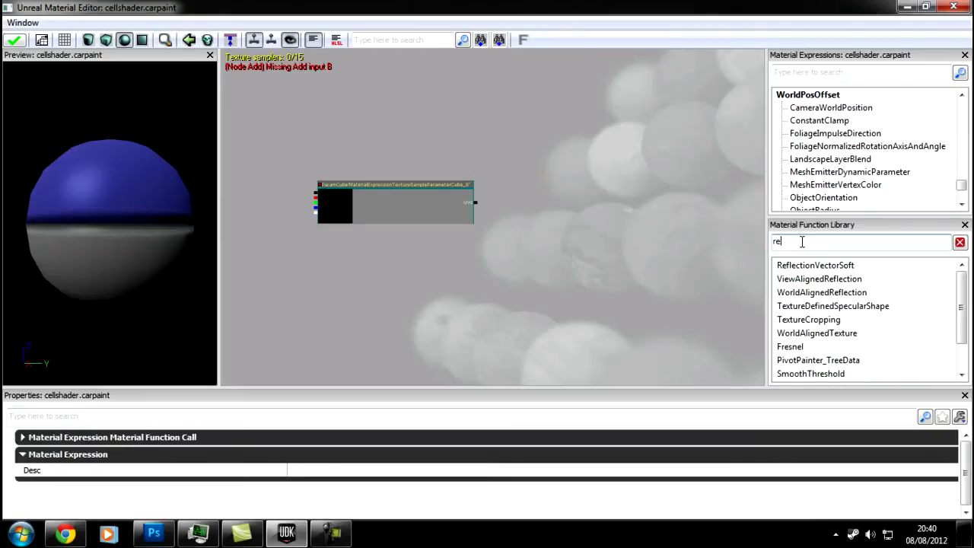
{"action": "left_click", "coordinate": [832, 281]}
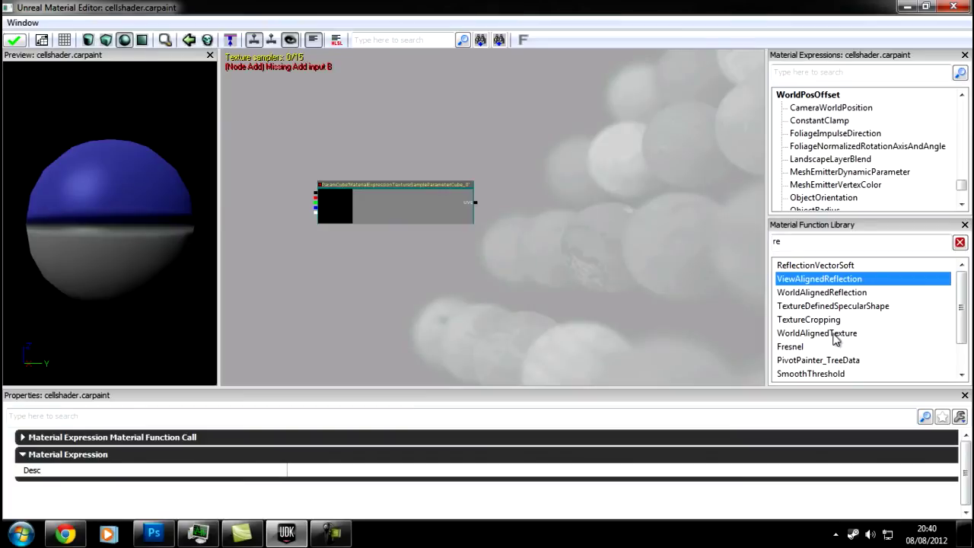
{"action": "left_click", "coordinate": [797, 242]}
{"action": "type", "text": "f"}
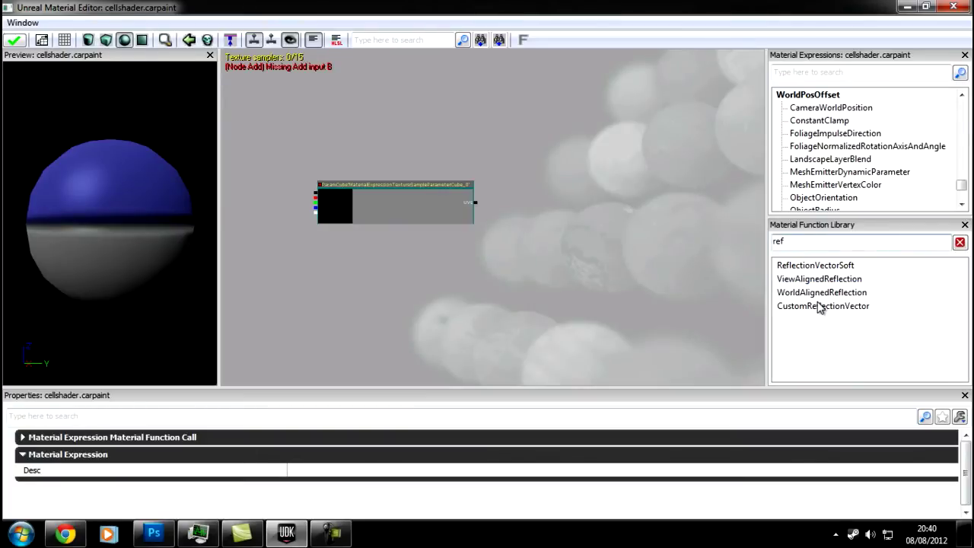
{"action": "left_click_drag", "start_coordinate": [822, 307], "coordinate": [683, 240]}
{"action": "left_click_drag", "start_coordinate": [649, 297], "coordinate": [525, 234]}
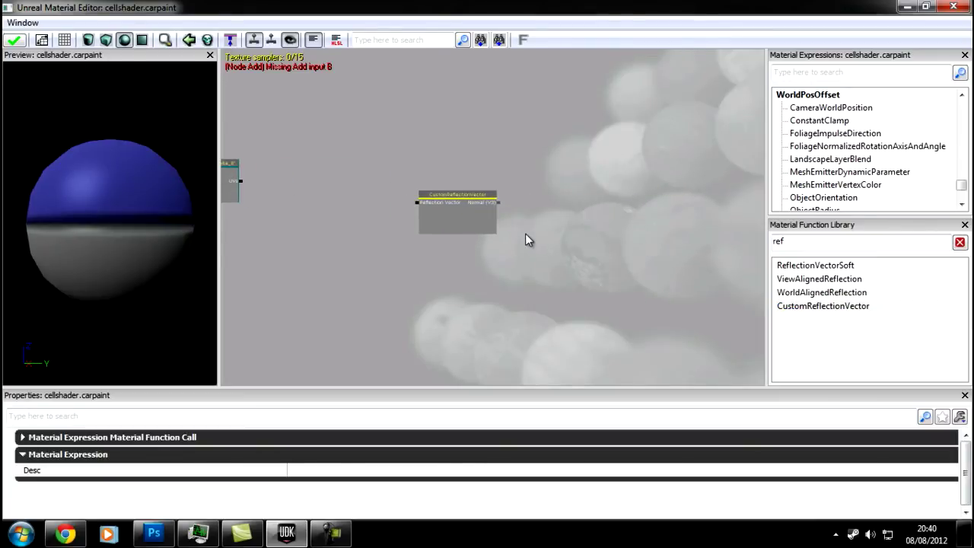
- Place a copy of the Lambert group's holy_normal texture sample beside the new CustomReflectionVector and connect it to the Normal (V3) input
{"action": "scroll", "coordinate": [600, 221], "scroll_direction": "down", "scroll_amount": 8}
{"action": "left_click_drag", "start_coordinate": [629, 198], "coordinate": [500, 253]}
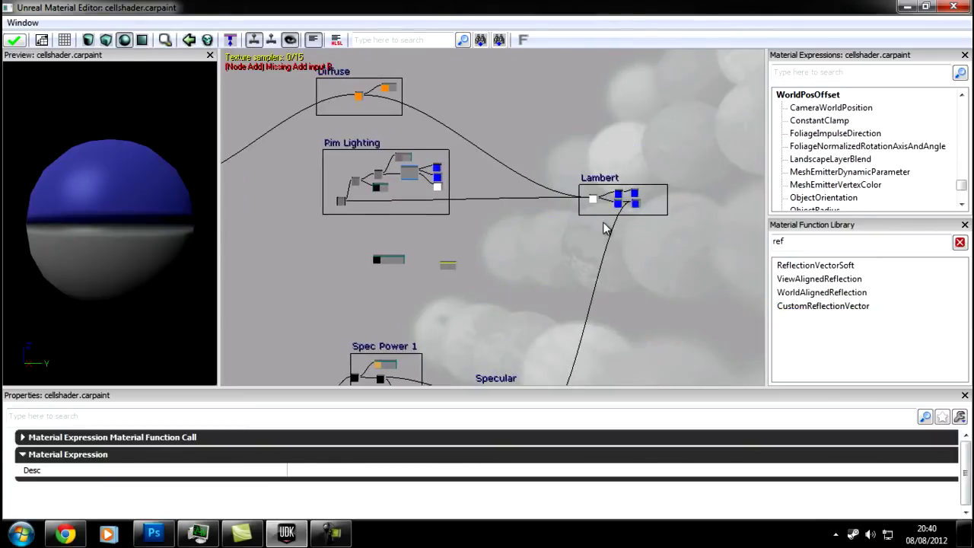
{"action": "scroll", "coordinate": [627, 210], "scroll_direction": "up", "scroll_amount": 4}
{"action": "left_click", "coordinate": [657, 191]}
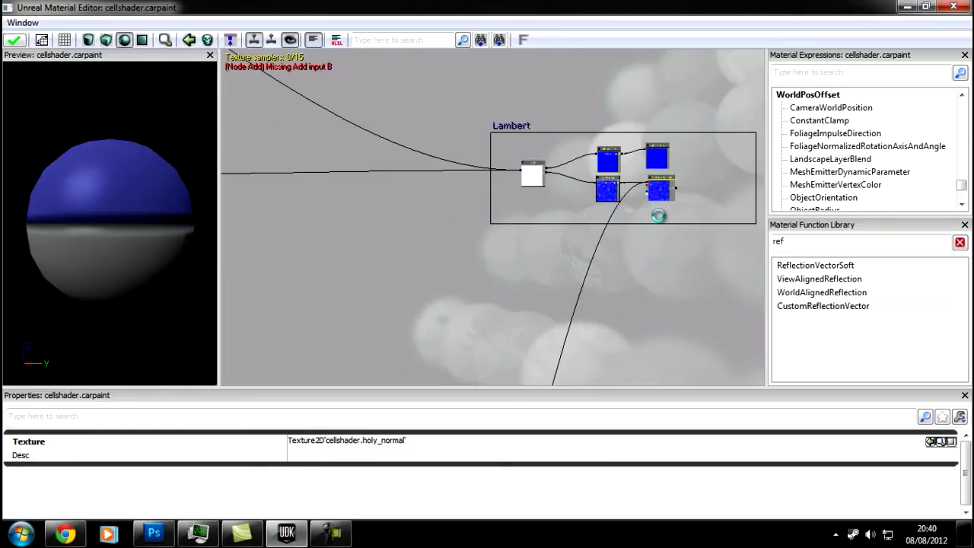
{"action": "left_click_drag", "start_coordinate": [666, 209], "coordinate": [463, 240], "text": "ctrl"}
{"action": "left_click_drag", "start_coordinate": [463, 241], "coordinate": [571, 274]}
{"action": "scroll", "coordinate": [570, 275], "scroll_direction": "up", "scroll_amount": 4}
{"action": "left_click_drag", "start_coordinate": [461, 270], "coordinate": [489, 267]}
{"action": "left_click_drag", "start_coordinate": [601, 186], "coordinate": [391, 210]}
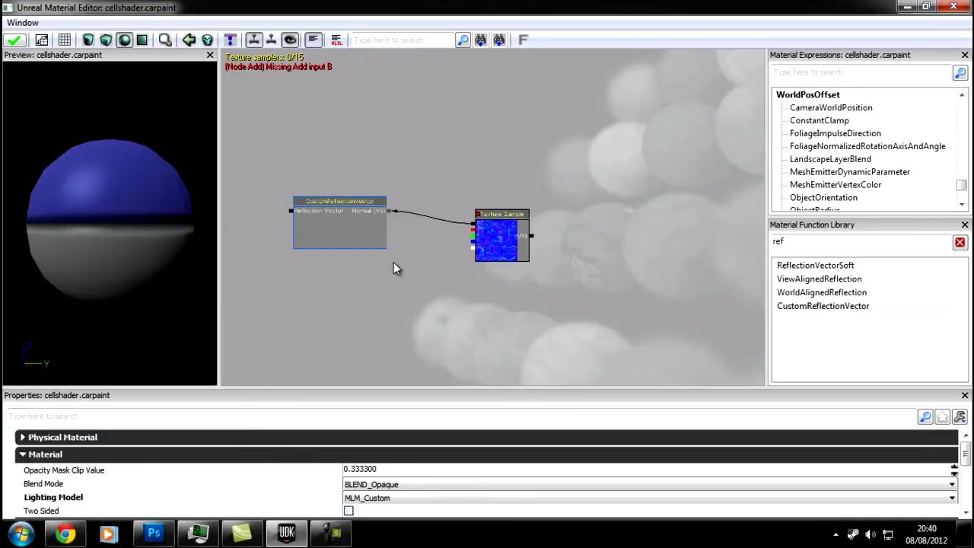
- Add a Normalize node between the cube texture parameter and CustomReflectionVector, and connect its VectorInput to the Reflection Vector output
{"action": "left_click_drag", "start_coordinate": [394, 262], "coordinate": [511, 231]}
{"action": "left_click", "coordinate": [502, 226]}
{"action": "left_click_drag", "start_coordinate": [446, 211], "coordinate": [617, 226]}
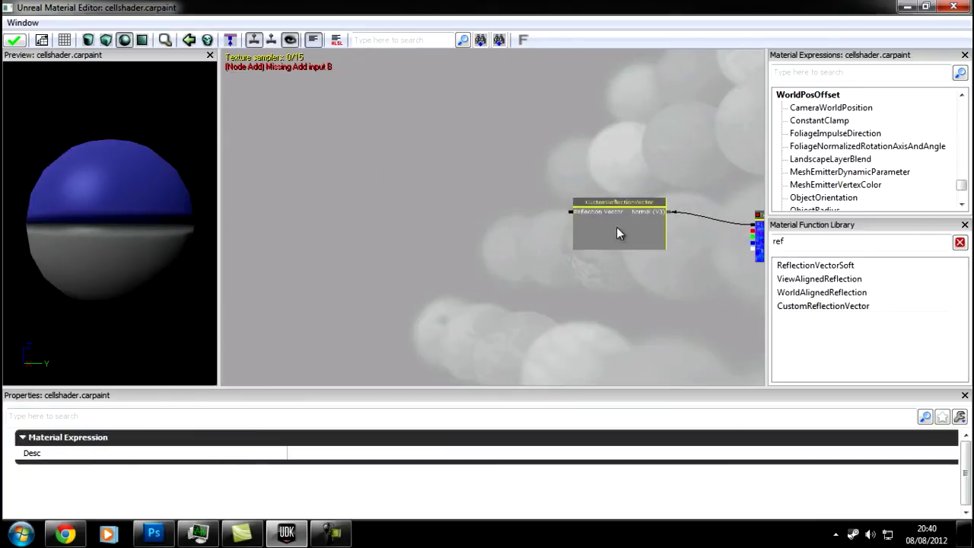
{"action": "left_click", "coordinate": [491, 257]}
{"action": "left_click_drag", "start_coordinate": [551, 181], "coordinate": [589, 196]}
{"action": "left_click", "coordinate": [805, 70]}
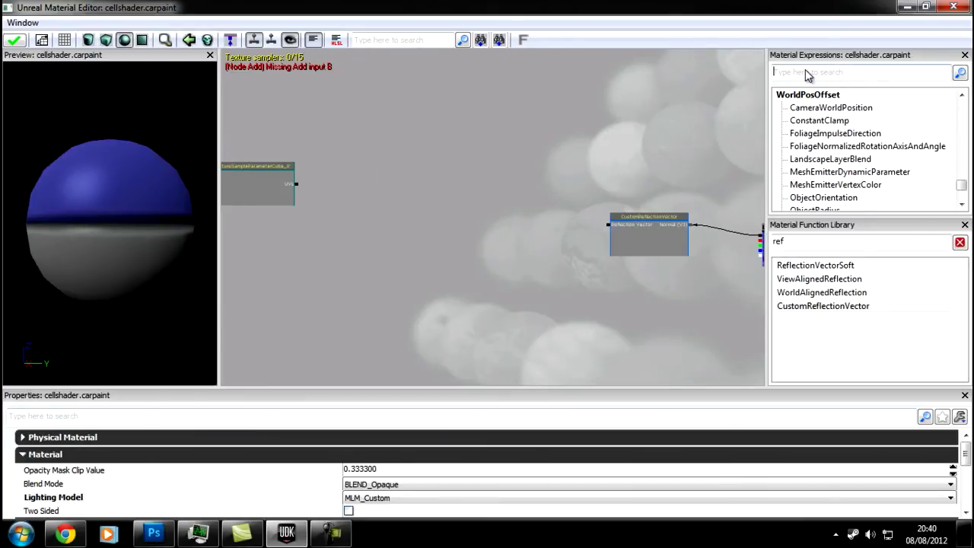
{"action": "type", "text": "norm"}
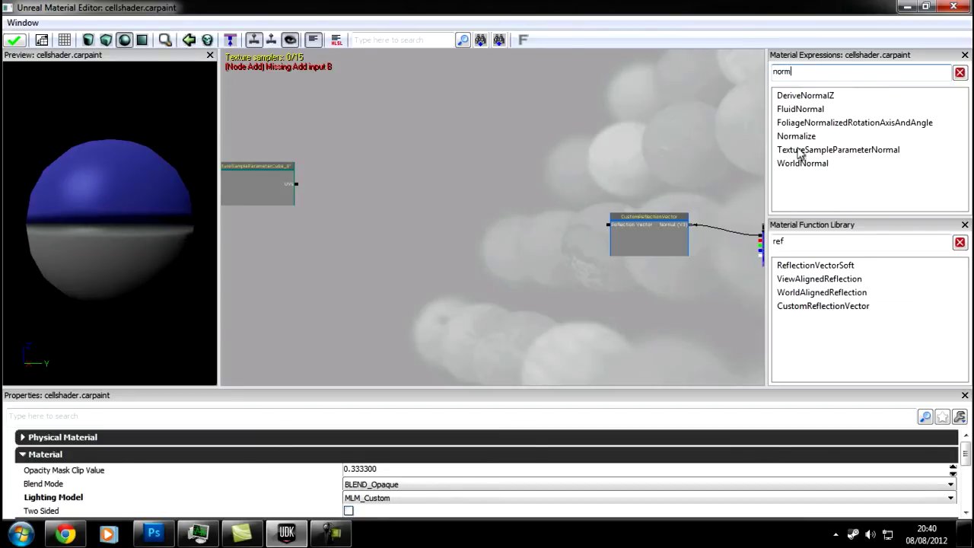
{"action": "left_click_drag", "start_coordinate": [796, 137], "coordinate": [609, 228]}
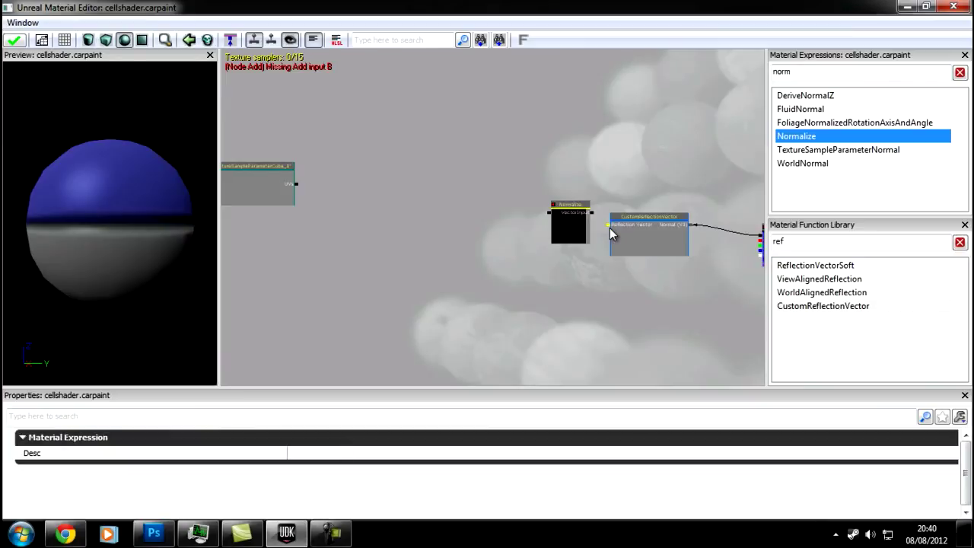
{"action": "scroll", "coordinate": [611, 226], "scroll_direction": "up", "scroll_amount": 3}
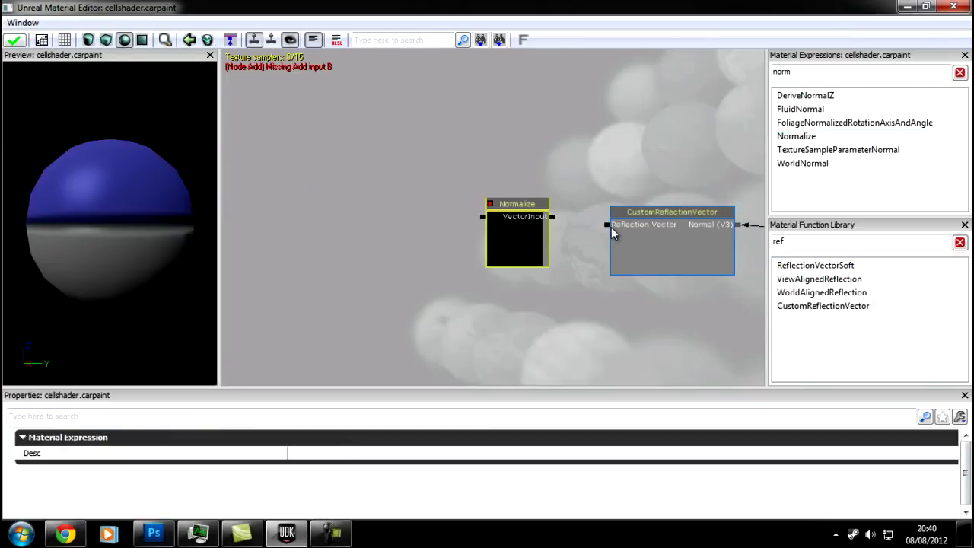
{"action": "left_click_drag", "start_coordinate": [606, 225], "coordinate": [538, 214]}
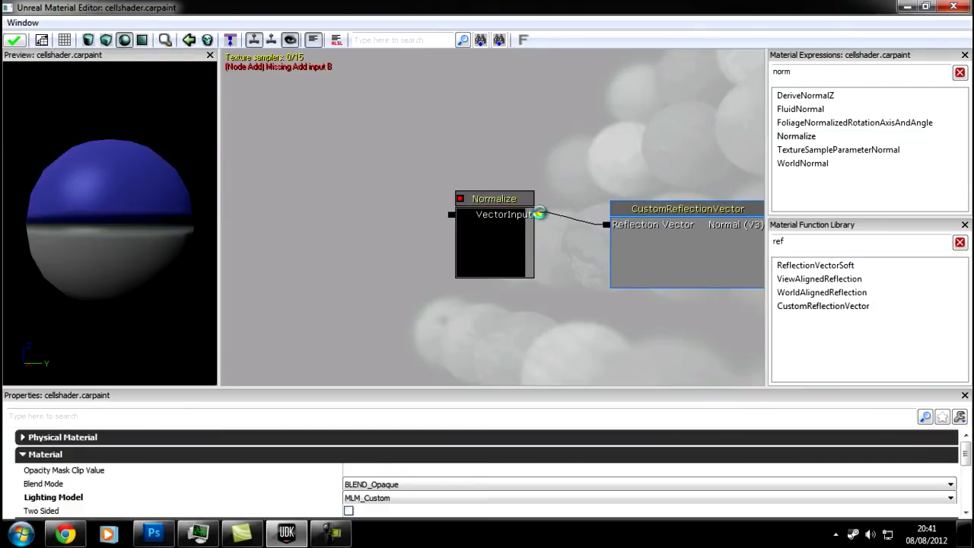
{"action": "scroll", "coordinate": [454, 259], "scroll_direction": "down", "scroll_amount": 5}
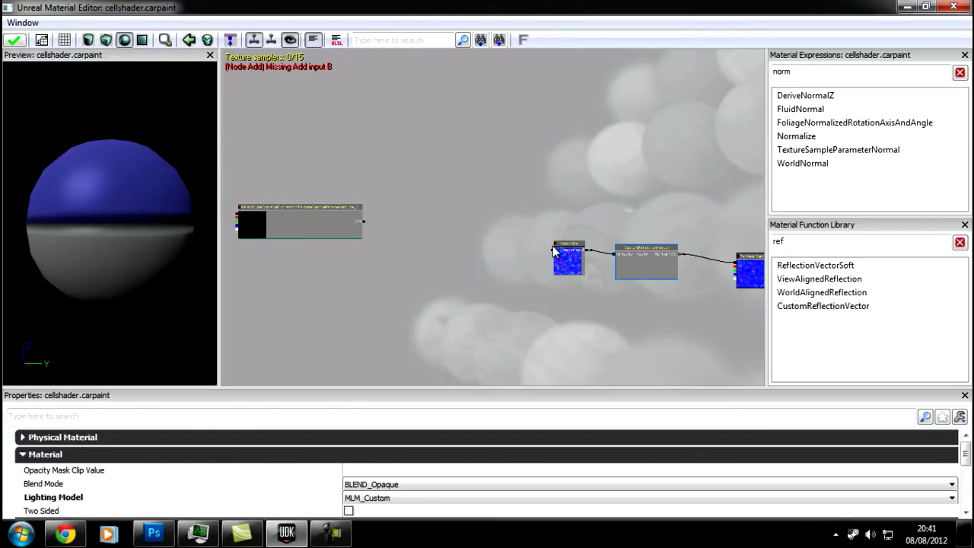
{"action": "left_click_drag", "start_coordinate": [481, 304], "coordinate": [567, 306]}
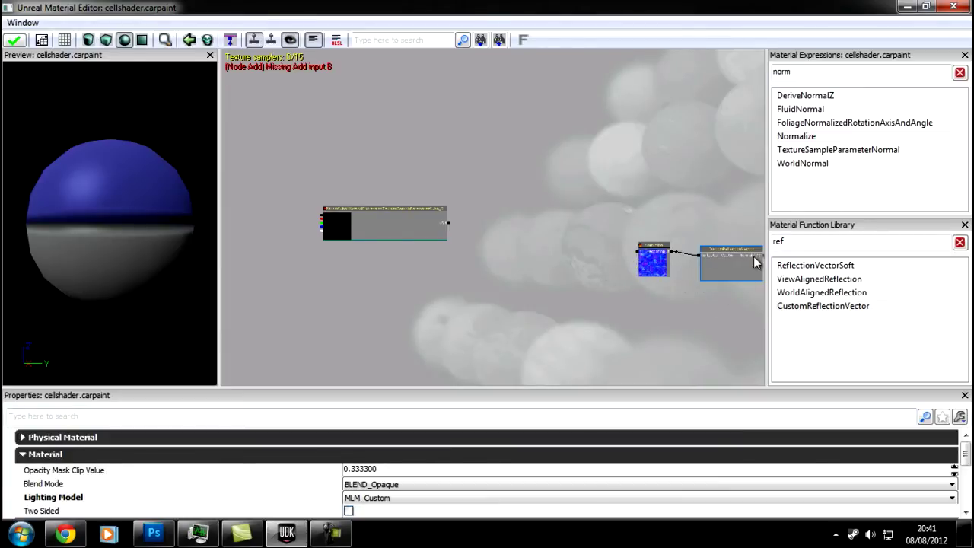
{"action": "double_click", "coordinate": [789, 70]}
{"action": "type", "text": "vect"}
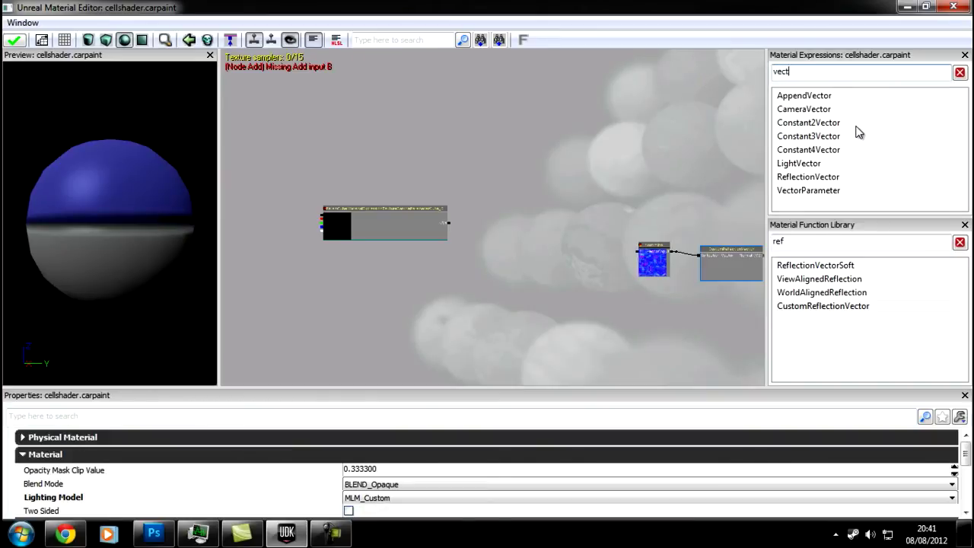
{"action": "type", "text": "or"}
{"action": "key", "text": "BackSpace"}
{"action": "key", "text": "BackSpace"}
{"action": "key", "text": "BackSpace"}
{"action": "key", "text": "BackSpace"}
{"action": "key", "text": "BackSpace"}
{"action": "key", "text": "BackSpace"}
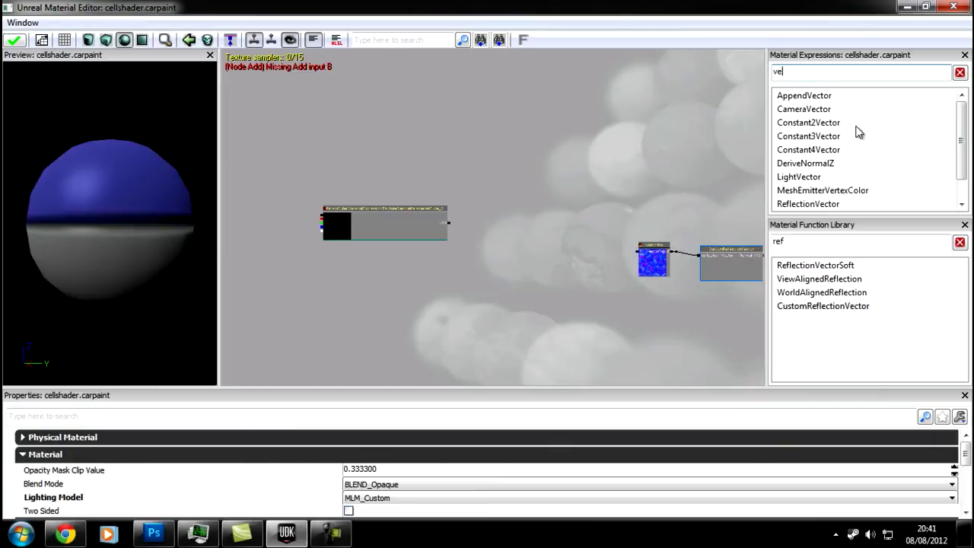
- Add a Transform expression between the cube texture parameter and Normalize, and feed the Normalize output into it
{"action": "type", "text": "tra"}
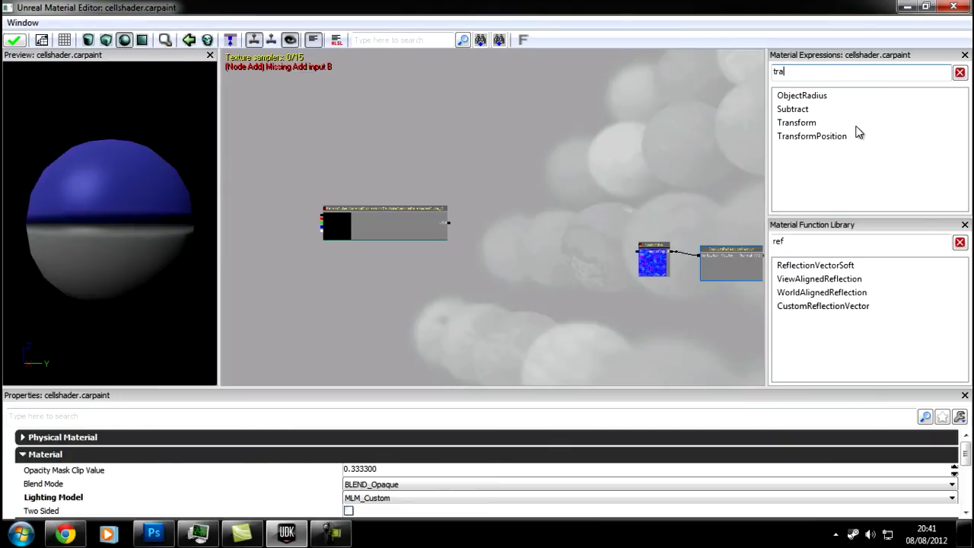
{"action": "left_click", "coordinate": [798, 126]}
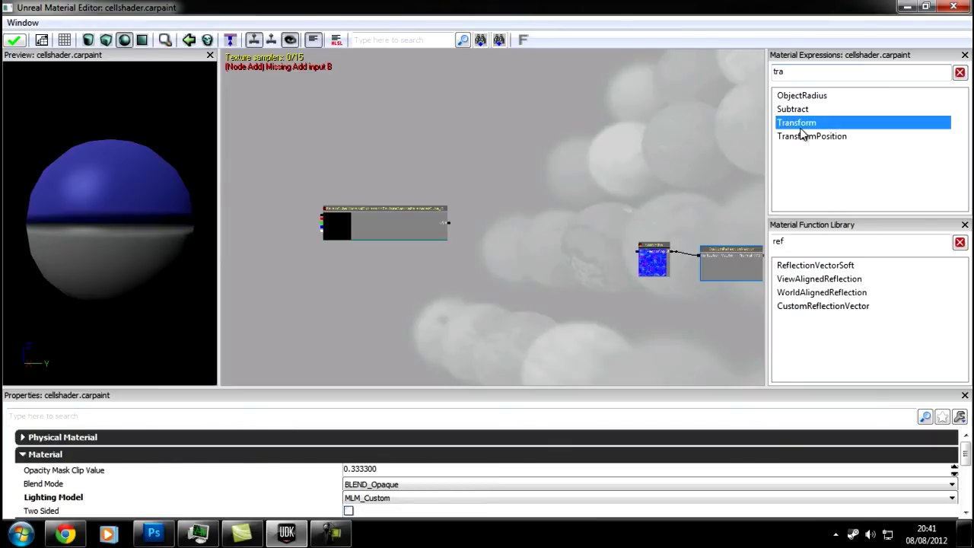
{"action": "left_click_drag", "start_coordinate": [798, 129], "coordinate": [570, 236]}
{"action": "left_click", "coordinate": [591, 338]}
{"action": "scroll", "coordinate": [583, 298], "scroll_direction": "up", "scroll_amount": 5}
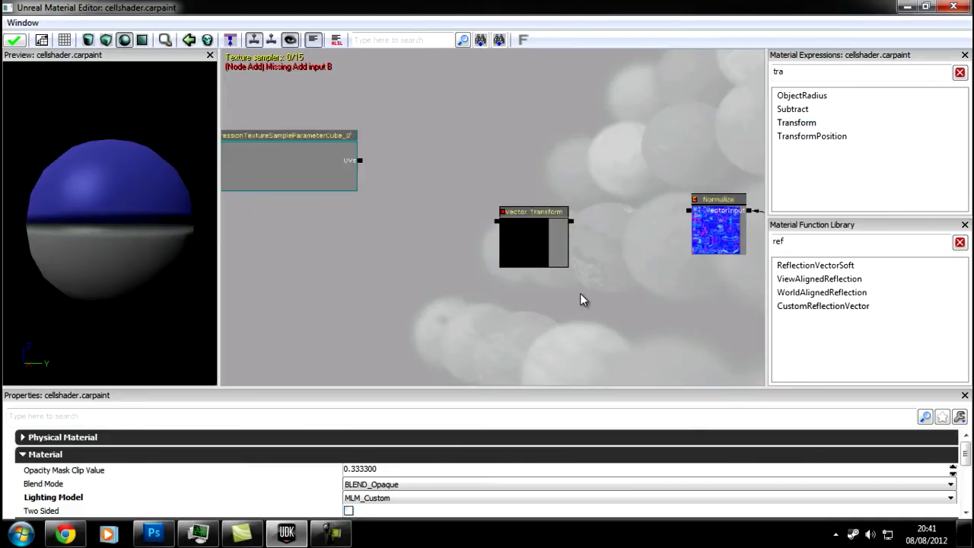
{"action": "left_click_drag", "start_coordinate": [701, 195], "coordinate": [571, 210]}
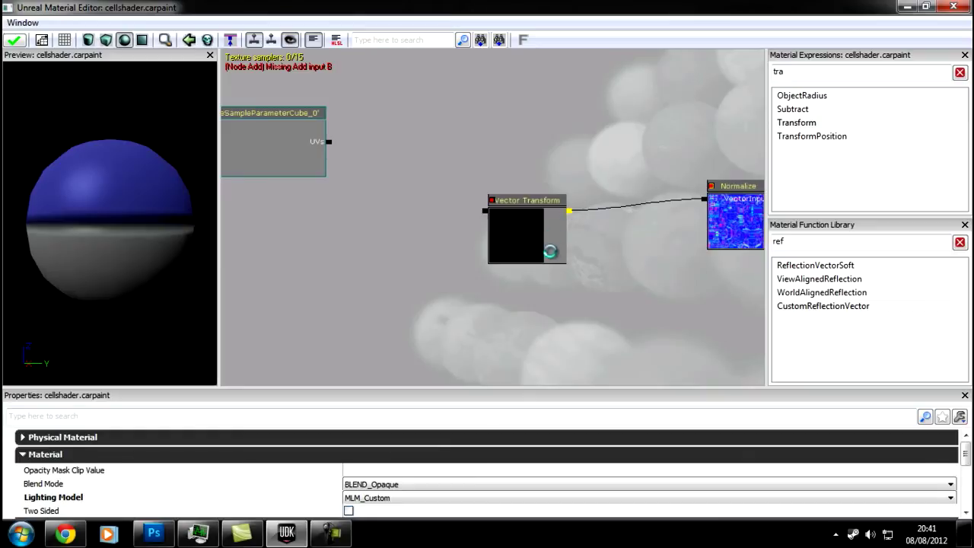
- Reposition the Vector Transform node slightly higher, in the gap between the cube texture parameter and Normalize
{"action": "left_click", "coordinate": [534, 253]}
{"action": "left_click_drag", "start_coordinate": [520, 242], "coordinate": [550, 197], "text": "ctrl"}
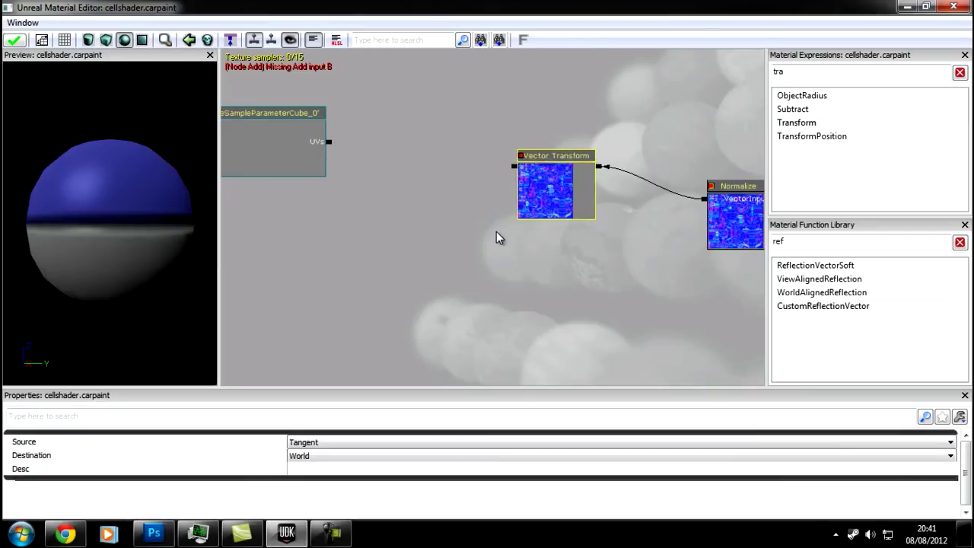
{"action": "left_click_drag", "start_coordinate": [500, 271], "coordinate": [544, 269]}
{"action": "left_click_drag", "start_coordinate": [623, 244], "coordinate": [391, 251]}
{"action": "scroll", "coordinate": [449, 249], "scroll_direction": "down", "scroll_amount": 4}
{"action": "left_click_drag", "start_coordinate": [639, 269], "coordinate": [742, 284]}
{"action": "left_click_drag", "start_coordinate": [477, 278], "coordinate": [577, 278]}
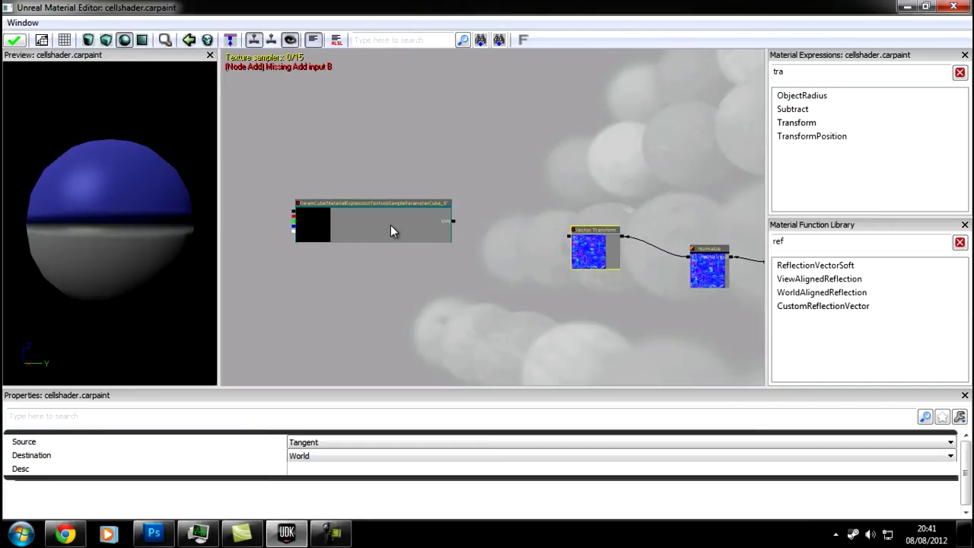
- Check that Vector Transform converts from Tangent to World, and connect its output to the cube texture parameter's UVs input
{"action": "left_click", "coordinate": [391, 225]}
{"action": "scroll", "coordinate": [506, 274], "scroll_direction": "up", "scroll_amount": 2}
{"action": "left_click", "coordinate": [622, 252]}
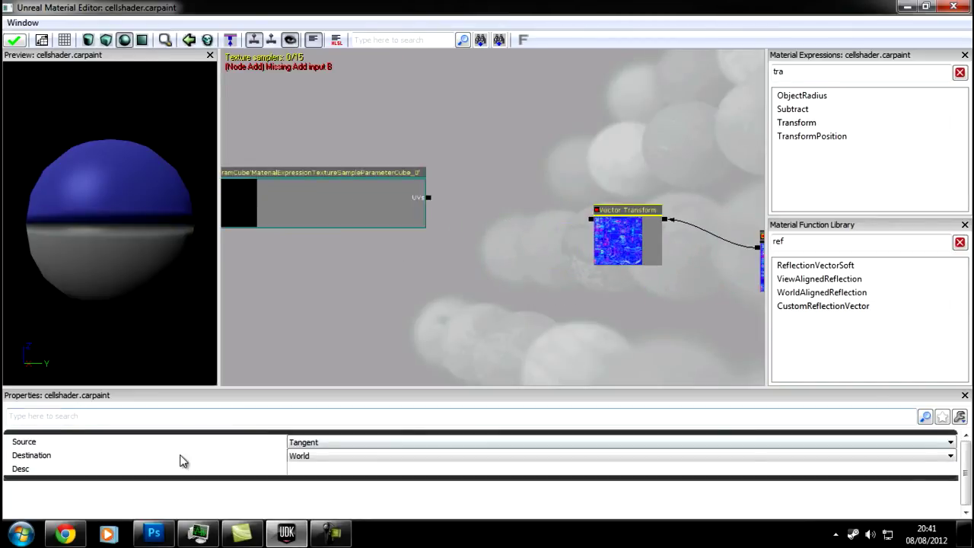
{"action": "left_click", "coordinate": [330, 457]}
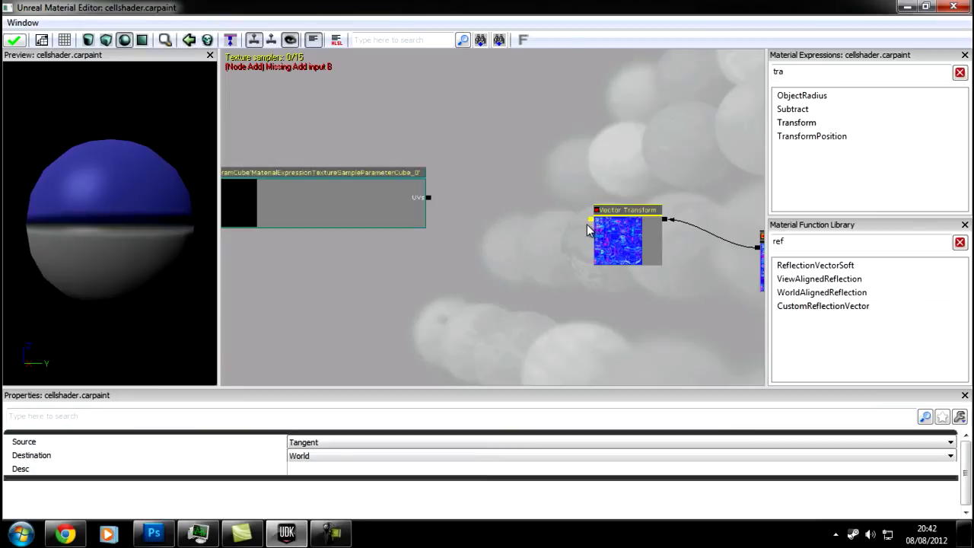
{"action": "left_click_drag", "start_coordinate": [592, 221], "coordinate": [430, 202]}
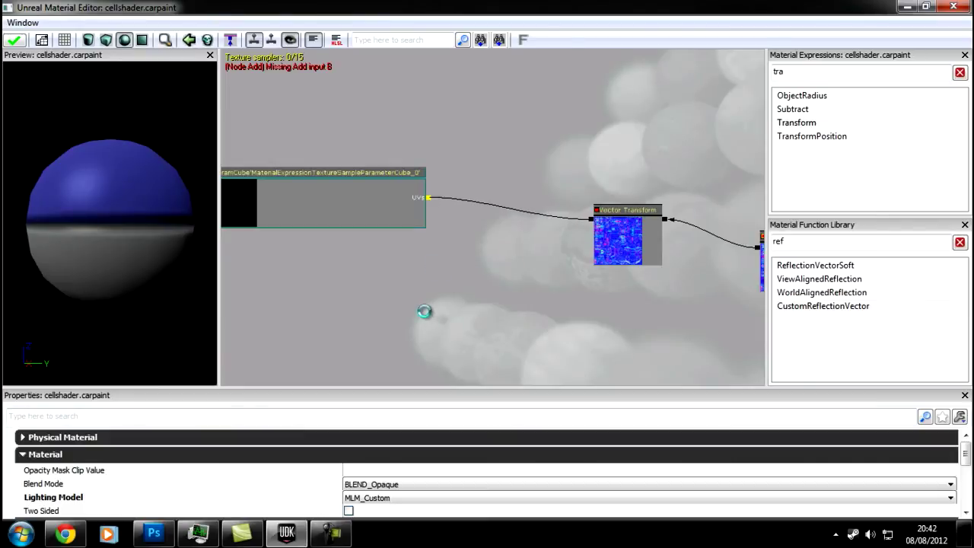
{"action": "scroll", "coordinate": [439, 277], "scroll_direction": "down", "scroll_amount": 2}
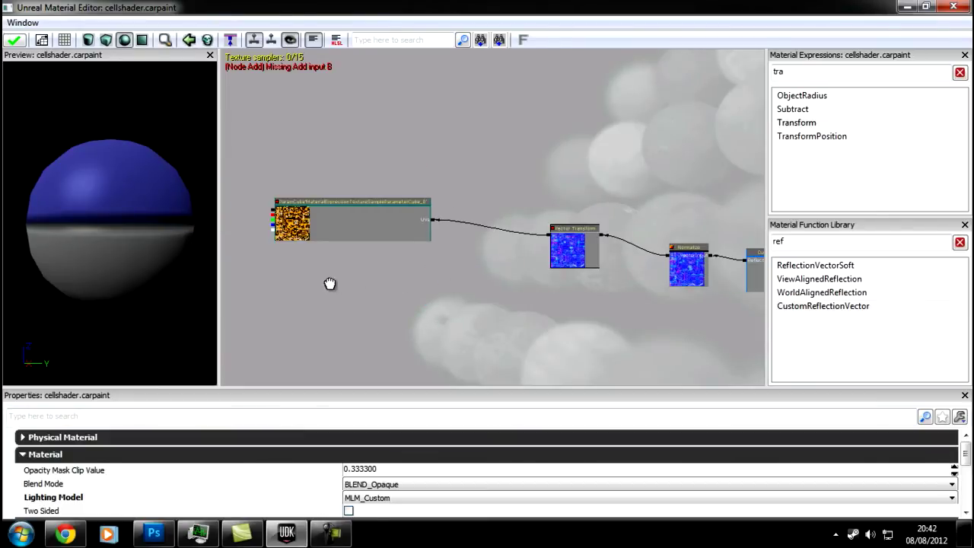
- Examine the cube texture parameter and the Vector Transform and Normalize nodes feeding its UVs
{"action": "left_click_drag", "start_coordinate": [330, 282], "coordinate": [430, 252]}
{"action": "scroll", "coordinate": [431, 250], "scroll_direction": "up", "scroll_amount": 5}
{"action": "scroll", "coordinate": [522, 306], "scroll_direction": "down", "scroll_amount": 5}
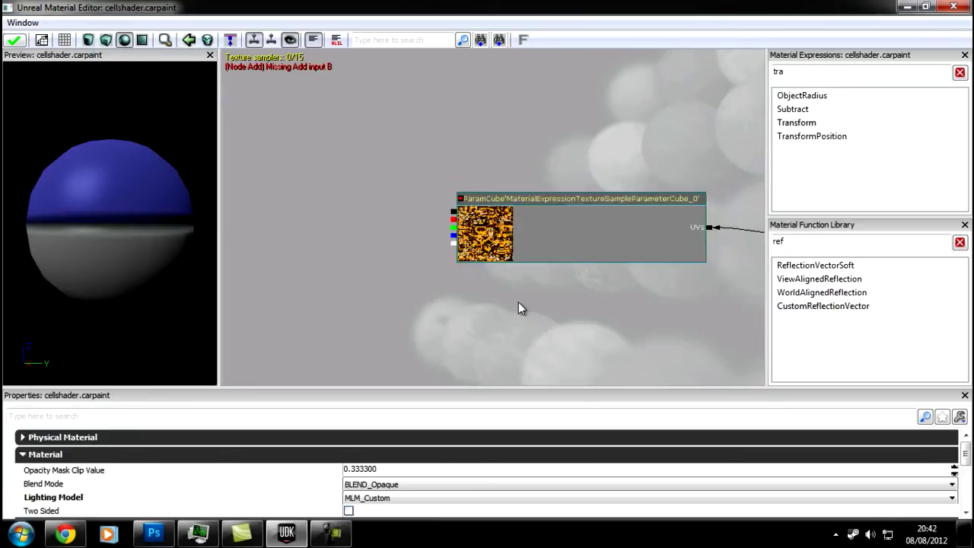
{"action": "left_click_drag", "start_coordinate": [601, 332], "coordinate": [351, 293]}
{"action": "scroll", "coordinate": [545, 236], "scroll_direction": "up", "scroll_amount": 4}
{"action": "scroll", "coordinate": [547, 230], "scroll_direction": "up", "scroll_amount": 2}
{"action": "scroll", "coordinate": [545, 244], "scroll_direction": "down", "scroll_amount": 9}
{"action": "scroll", "coordinate": [533, 213], "scroll_direction": "up", "scroll_amount": 5}
{"action": "scroll", "coordinate": [516, 215], "scroll_direction": "down", "scroll_amount": 3}
{"action": "scroll", "coordinate": [479, 268], "scroll_direction": "up", "scroll_amount": 3}
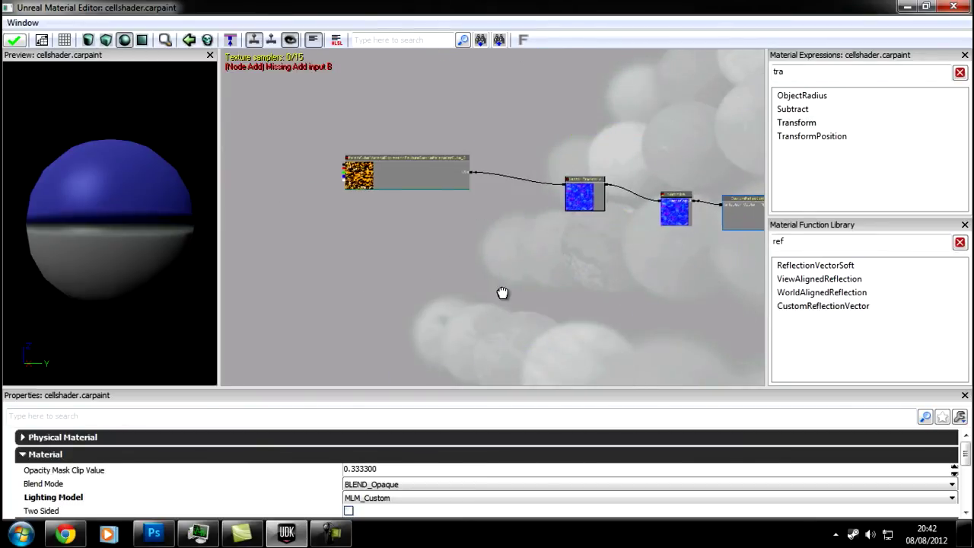
{"action": "left_click_drag", "start_coordinate": [537, 292], "coordinate": [694, 294]}
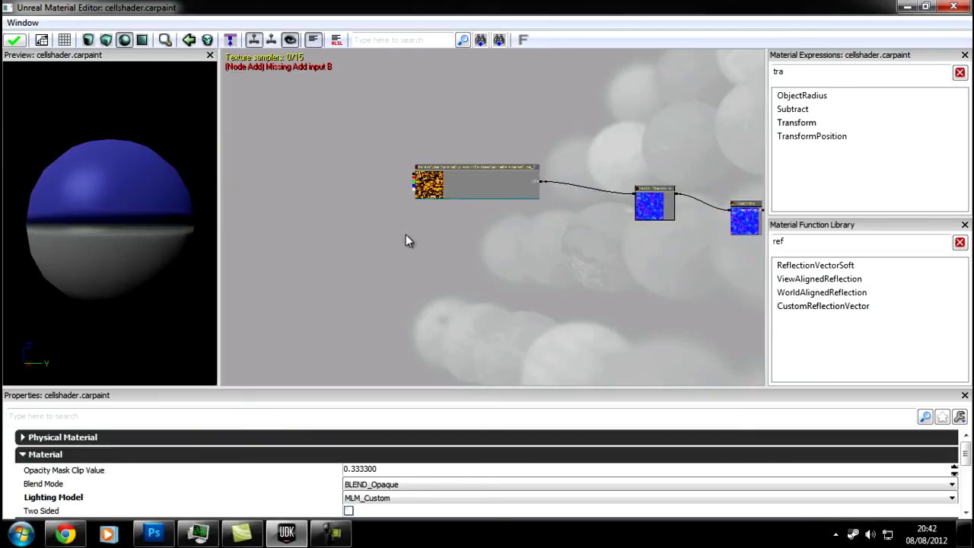
- Add a Multiply node in the empty space between the main material node and the cube texture parameter
{"action": "left_click_drag", "start_coordinate": [429, 241], "coordinate": [485, 267]}
{"action": "scroll", "coordinate": [484, 265], "scroll_direction": "up", "scroll_amount": 5}
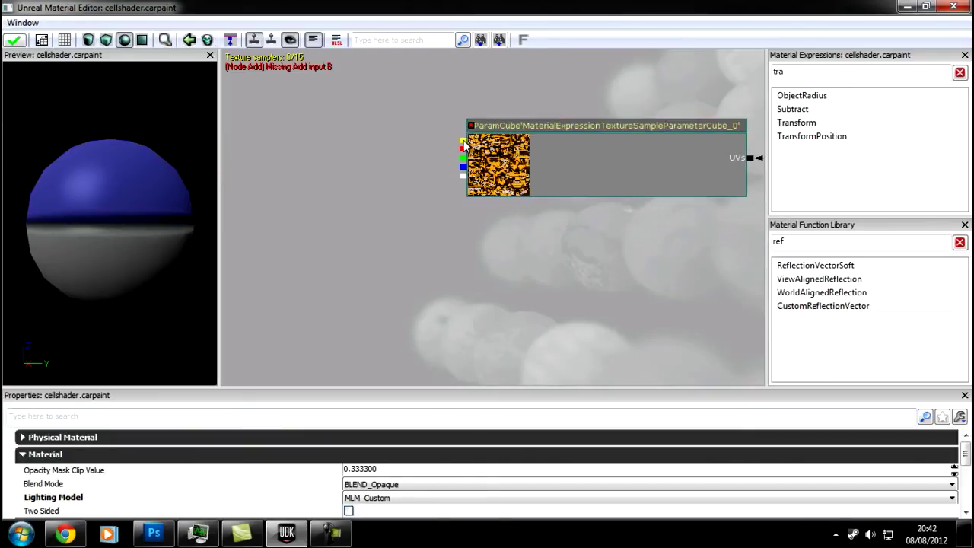
{"action": "left_click_drag", "start_coordinate": [463, 141], "coordinate": [520, 204]}
{"action": "scroll", "coordinate": [221, 169], "scroll_direction": "down", "scroll_amount": 12}
{"action": "scroll", "coordinate": [562, 204], "scroll_direction": "up", "scroll_amount": 4}
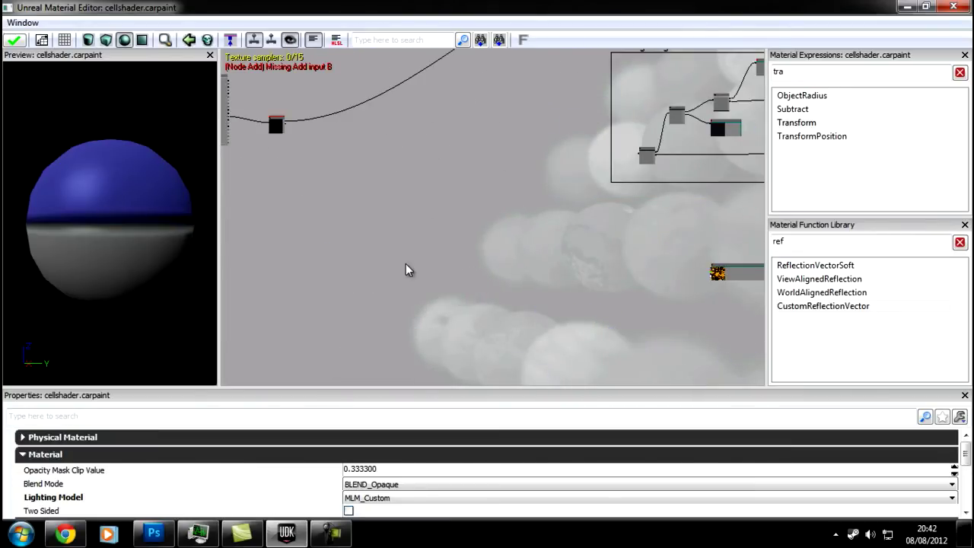
{"action": "key", "text": "m"}
{"action": "left_click", "coordinate": [383, 259]}
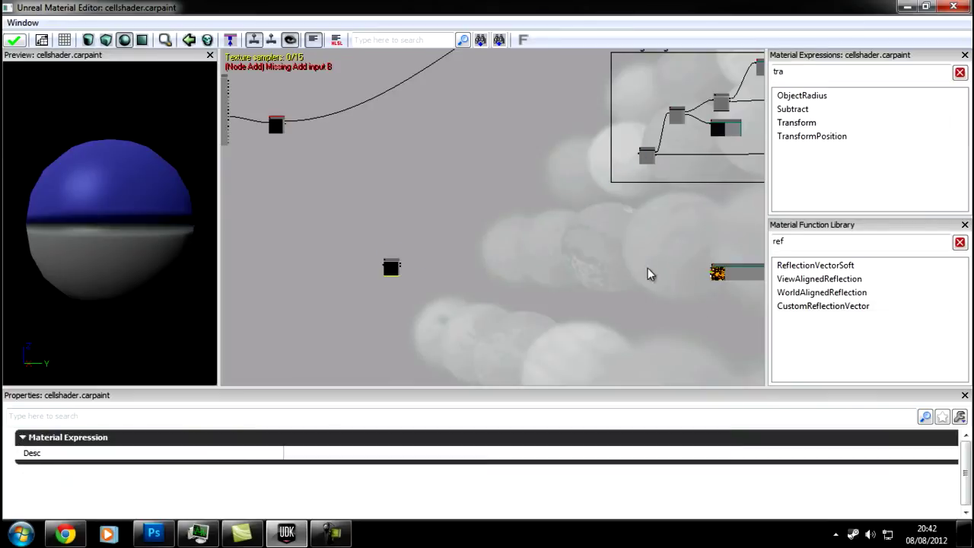
- Connect the Rim Lighting output to the new Multiply's A input and the cube texture parameter's RGB output to its B input
{"action": "scroll", "coordinate": [643, 219], "scroll_direction": "up", "scroll_amount": 4}
{"action": "left_click_drag", "start_coordinate": [637, 97], "coordinate": [319, 222]}
{"action": "scroll", "coordinate": [369, 228], "scroll_direction": "down", "scroll_amount": 5}
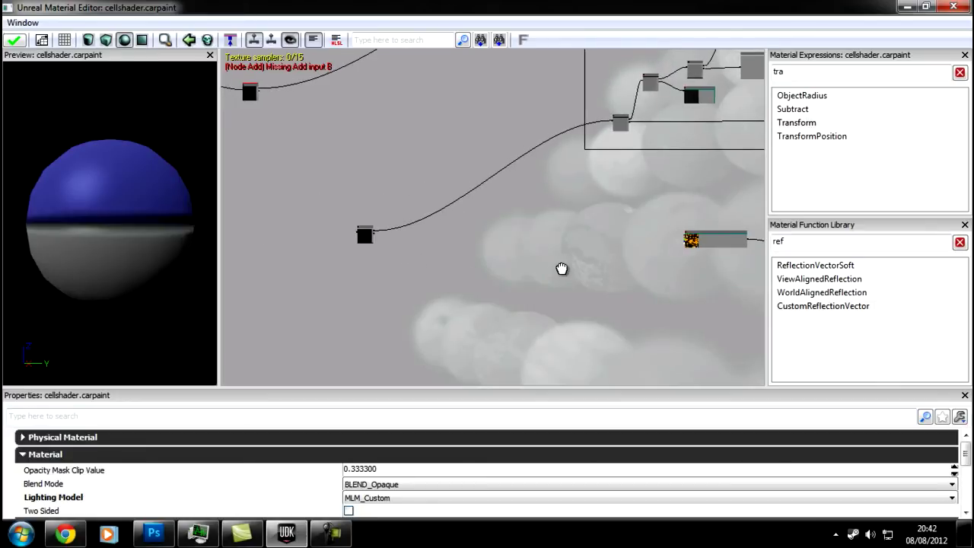
{"action": "scroll", "coordinate": [670, 236], "scroll_direction": "up", "scroll_amount": 4}
{"action": "left_click_drag", "start_coordinate": [678, 236], "coordinate": [371, 227]}
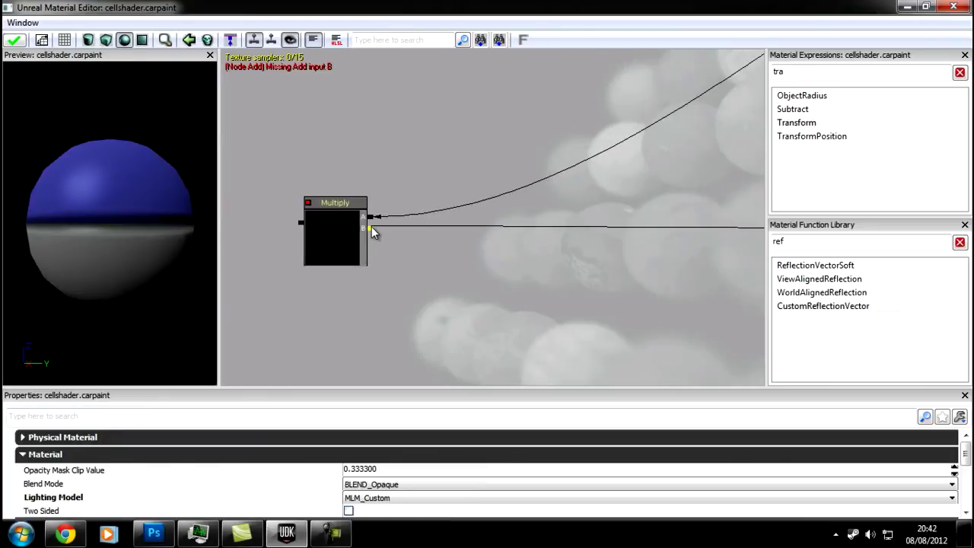
- Move the Add node fed by the Spec Power group up to just below the new Multiply node
{"action": "left_click_drag", "start_coordinate": [334, 157], "coordinate": [529, 145]}
{"action": "scroll", "coordinate": [529, 145], "scroll_direction": "down", "scroll_amount": 8}
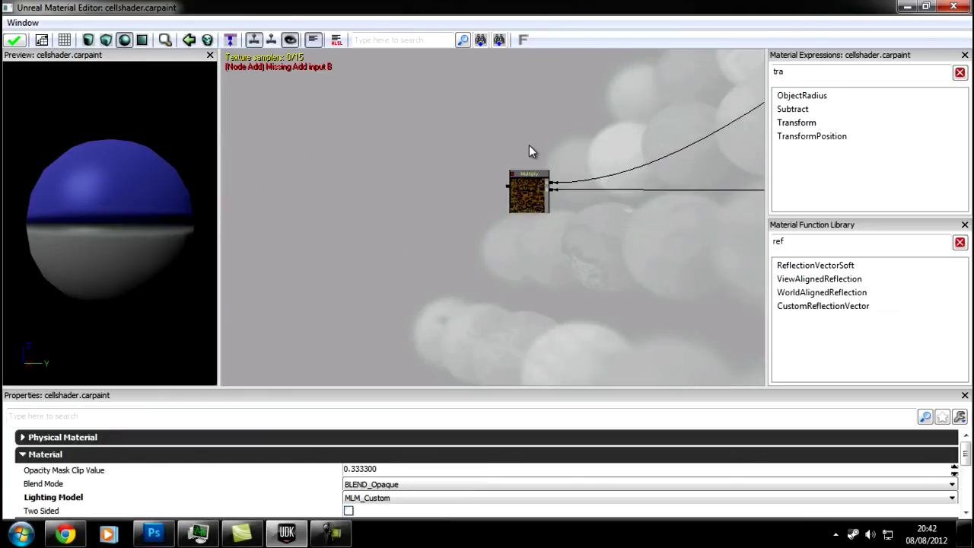
{"action": "left_click_drag", "start_coordinate": [511, 234], "coordinate": [484, 247]}
{"action": "left_click_drag", "start_coordinate": [496, 170], "coordinate": [565, 191]}
{"action": "scroll", "coordinate": [545, 271], "scroll_direction": "up", "scroll_amount": 3}
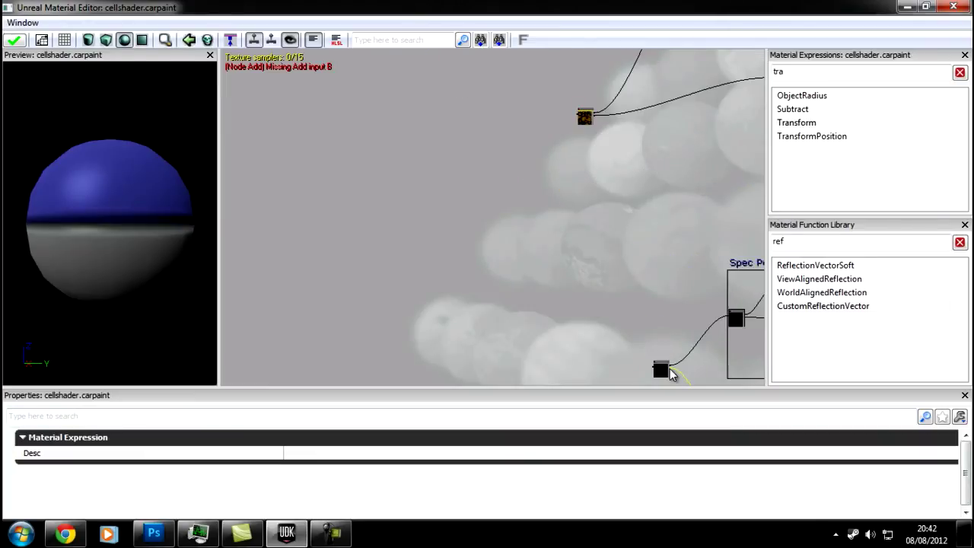
{"action": "left_click_drag", "start_coordinate": [666, 366], "coordinate": [585, 216], "text": "ctrl"}
{"action": "left_click_drag", "start_coordinate": [526, 184], "coordinate": [560, 248]}
{"action": "scroll", "coordinate": [559, 248], "scroll_direction": "up", "scroll_amount": 2}
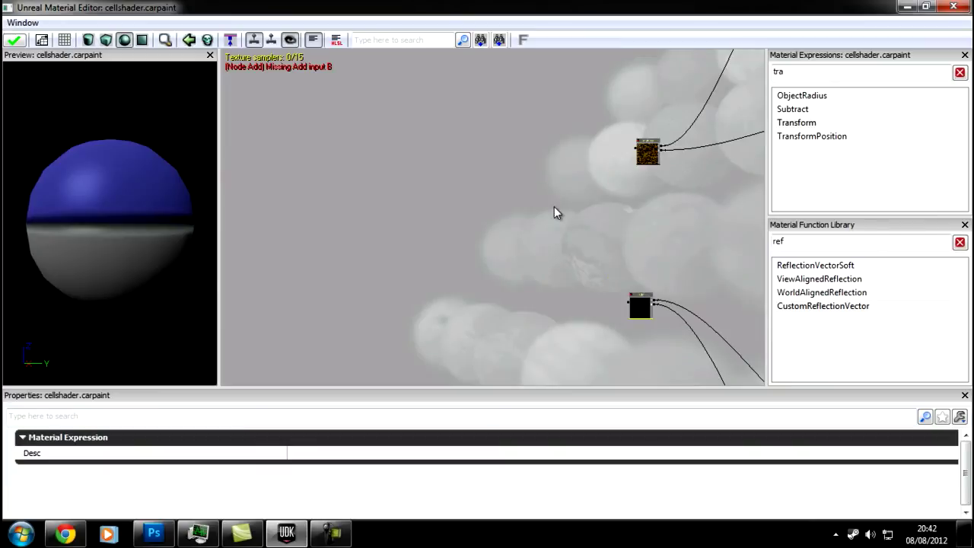
- Sum the Multiply (A) and the specular Add (B) in a new Add node, feeding input B of the Add that drives CustomLighting
{"action": "left_click", "coordinate": [545, 185]}
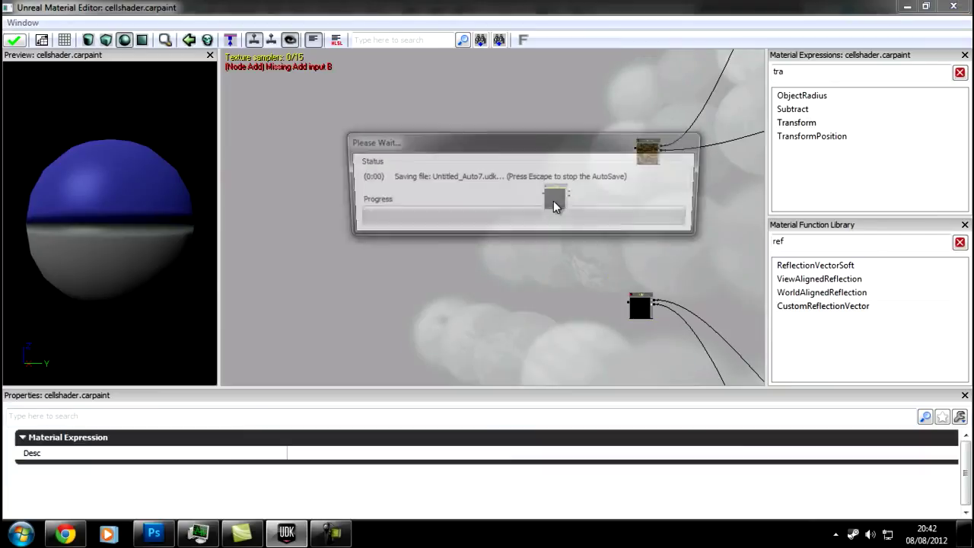
{"action": "scroll", "coordinate": [664, 183], "scroll_direction": "up", "scroll_amount": 2}
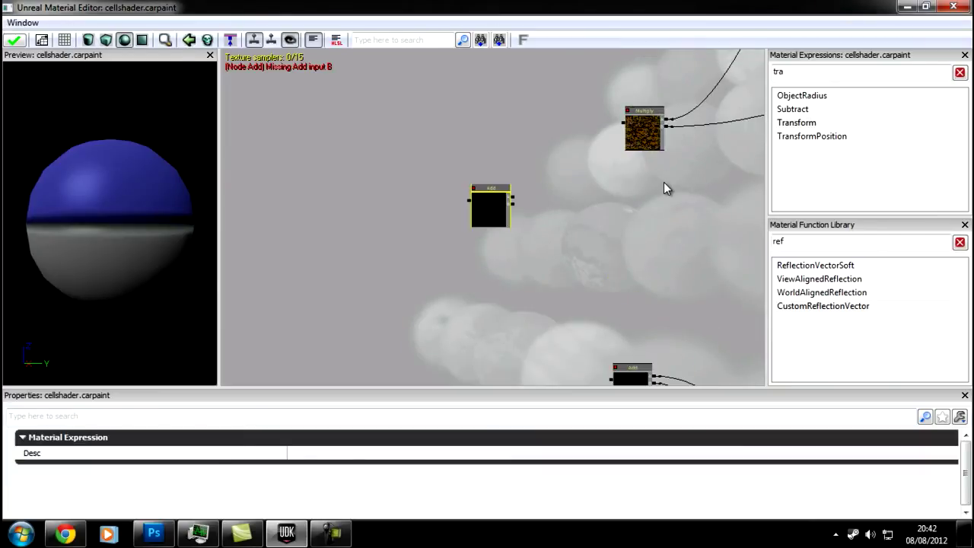
{"action": "left_click_drag", "start_coordinate": [621, 123], "coordinate": [611, 365]}
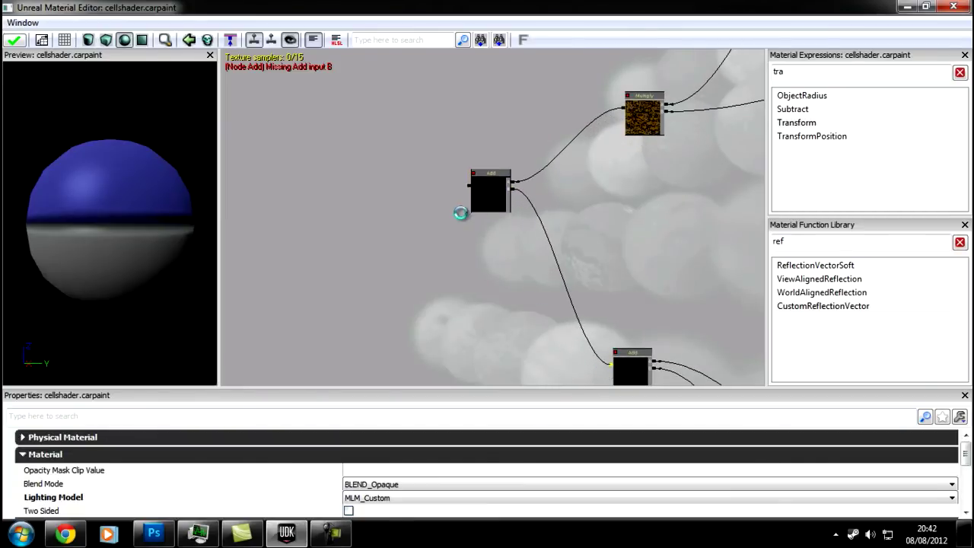
{"action": "left_click_drag", "start_coordinate": [397, 140], "coordinate": [598, 225]}
{"action": "scroll", "coordinate": [495, 102], "scroll_direction": "up", "scroll_amount": 2}
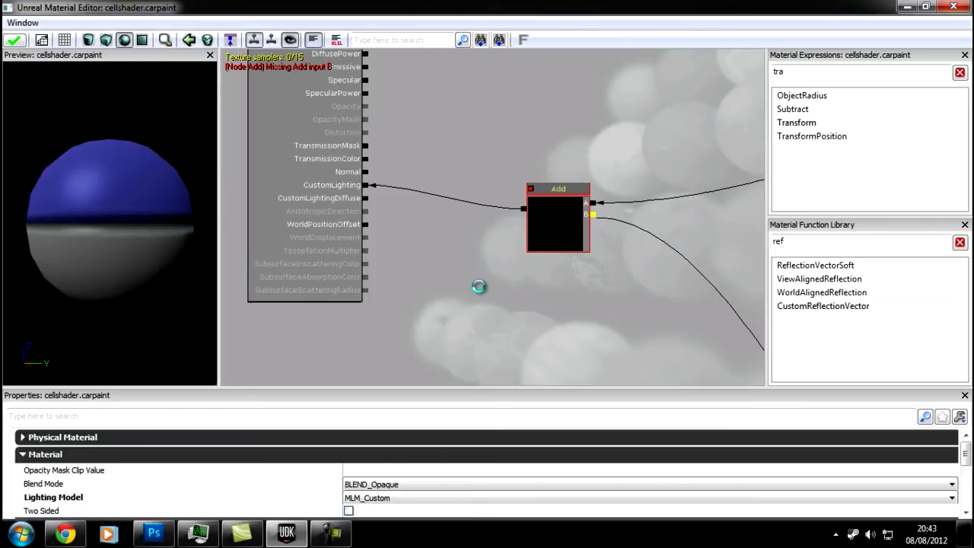
- Apply the changes to the carpaint material and inspect the reflective meshes in the level viewport
{"action": "left_click_drag", "start_coordinate": [111, 198], "coordinate": [219, 330]}
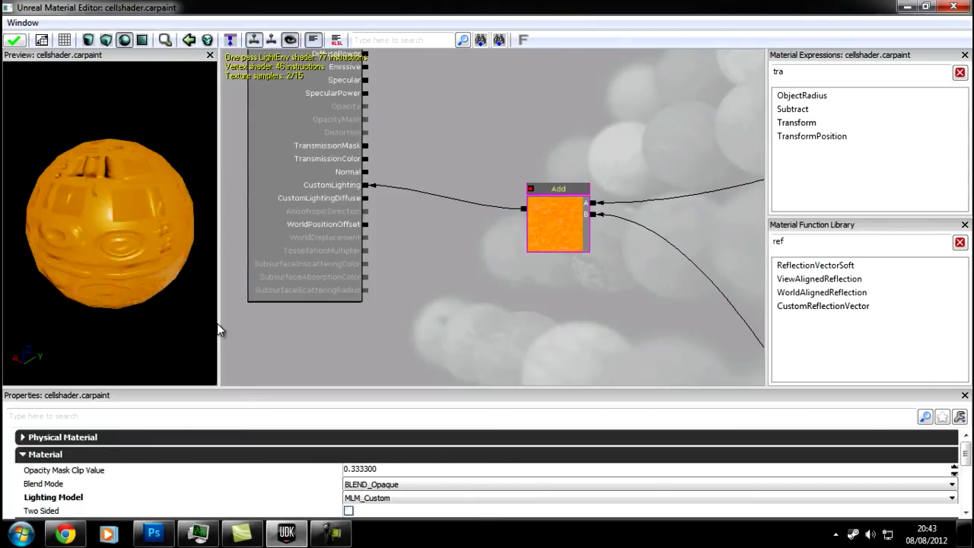
{"action": "left_click", "coordinate": [20, 44]}
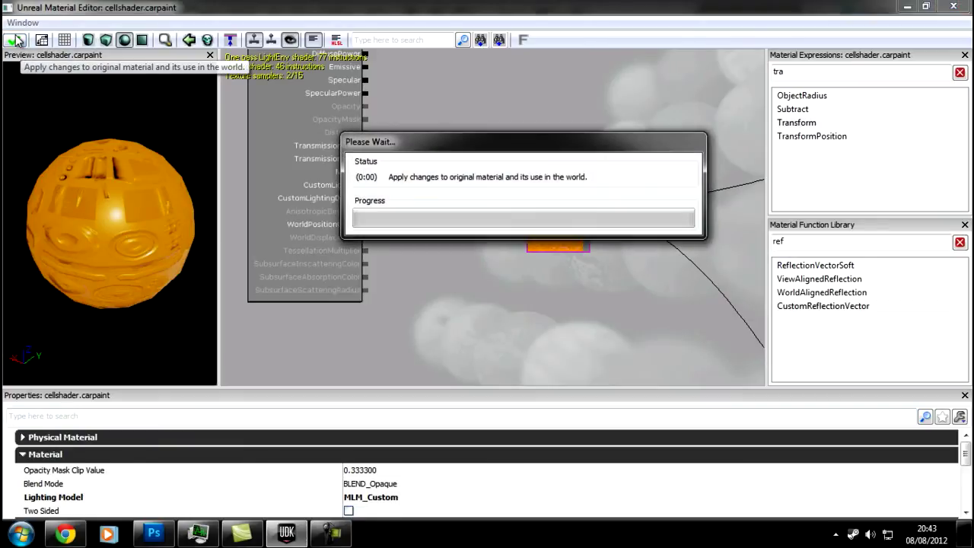
{"action": "left_click_drag", "start_coordinate": [247, 6], "coordinate": [951, 81]}
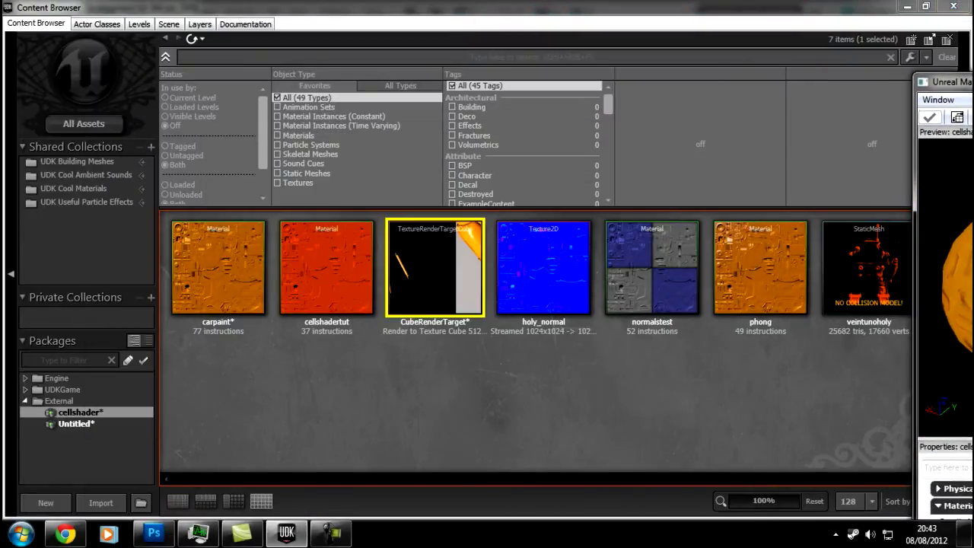
{"action": "left_click_drag", "start_coordinate": [628, 9], "coordinate": [973, 26]}
{"action": "left_click", "coordinate": [480, 277]}
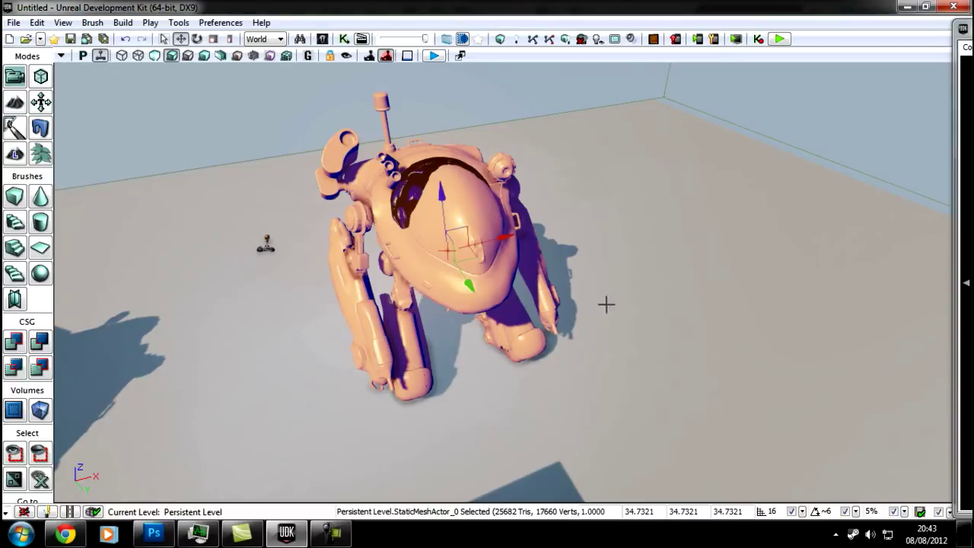
{"action": "left_click", "coordinate": [862, 99]}
{"action": "mouse_move", "coordinate": [682, 237]}
{"action": "right_mouse_down"}
{"action": "mouse_move", "coordinate": [689, 209]}
{"action": "mouse_move", "coordinate": [876, 163]}
{"action": "mouse_move", "coordinate": [930, 137]}
{"action": "mouse_move", "coordinate": [816, 89]}
{"action": "mouse_move", "coordinate": [863, 169]}
{"action": "mouse_move", "coordinate": [849, 194]}
{"action": "mouse_move", "coordinate": [842, 182]}
{"action": "mouse_move", "coordinate": [866, 212]}
{"action": "mouse_move", "coordinate": [907, 200]}
{"action": "mouse_move", "coordinate": [826, 220]}
{"action": "mouse_move", "coordinate": [850, 232]}
{"action": "mouse_move", "coordinate": [831, 188]}
{"action": "mouse_move", "coordinate": [657, 201]}
{"action": "mouse_move", "coordinate": [524, 196]}
{"action": "mouse_move", "coordinate": [725, 252]}
{"action": "mouse_move", "coordinate": [464, 258]}
{"action": "mouse_move", "coordinate": [788, 188]}
{"action": "mouse_move", "coordinate": [772, 170]}
{"action": "mouse_move", "coordinate": [729, 278]}
{"action": "mouse_move", "coordinate": [657, 244]}
{"action": "mouse_move", "coordinate": [550, 338]}
{"action": "mouse_move", "coordinate": [513, 311]}
{"action": "mouse_move", "coordinate": [467, 237]}
{"action": "mouse_move", "coordinate": [421, 288]}
{"action": "mouse_move", "coordinate": [391, 302]}
{"action": "mouse_move", "coordinate": [193, 320]}
{"action": "mouse_move", "coordinate": [132, 264]}
{"action": "mouse_move", "coordinate": [359, 270]}
{"action": "mouse_move", "coordinate": [114, 93]}
{"action": "mouse_move", "coordinate": [96, 67]}
{"action": "mouse_move", "coordinate": [194, 155]}
{"action": "mouse_move", "coordinate": [366, 257]}
{"action": "mouse_move", "coordinate": [687, 224]}
{"action": "mouse_move", "coordinate": [774, 183]}
{"action": "mouse_move", "coordinate": [769, 272]}
{"action": "mouse_move", "coordinate": [777, 266]}
{"action": "mouse_move", "coordinate": [747, 267]}
{"action": "right_mouse_up"}
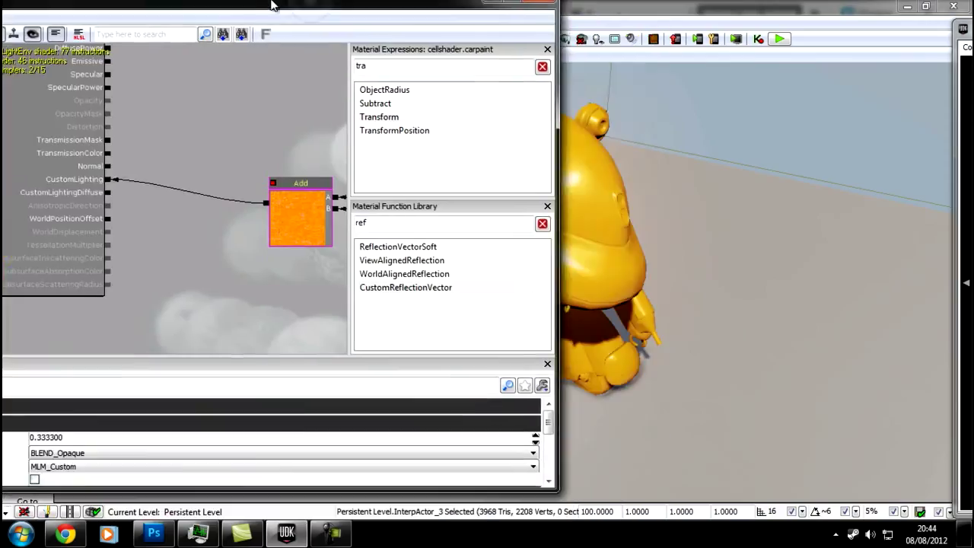
- Return to the carpaint material graph and break the cube texture parameter's output connection to Multiply
{"action": "scroll", "coordinate": [586, 248], "scroll_direction": "down", "scroll_amount": 6}
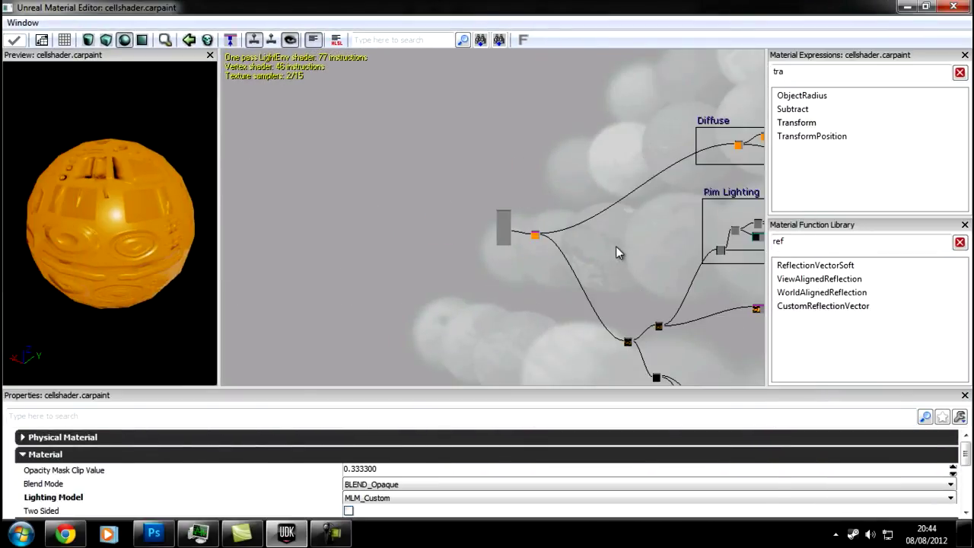
{"action": "left_click_drag", "start_coordinate": [712, 295], "coordinate": [492, 280]}
{"action": "left_click_drag", "start_coordinate": [478, 320], "coordinate": [404, 259]}
{"action": "scroll", "coordinate": [468, 282], "scroll_direction": "up", "scroll_amount": 6}
{"action": "left_click_drag", "start_coordinate": [454, 231], "coordinate": [511, 335]}
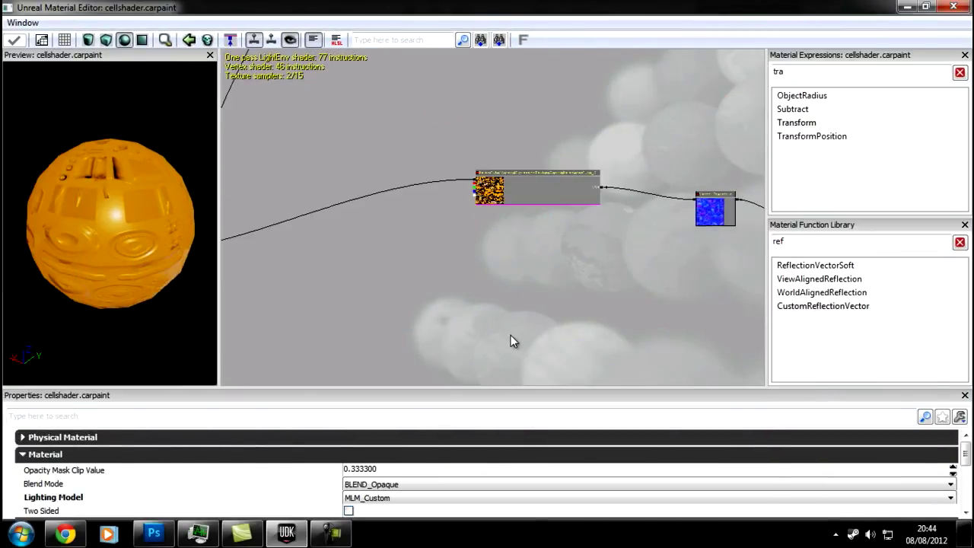
{"action": "scroll", "coordinate": [503, 300], "scroll_direction": "up", "scroll_amount": 4}
{"action": "left_click", "coordinate": [494, 122]}
{"action": "left_click_drag", "start_coordinate": [438, 189], "coordinate": [573, 303]}
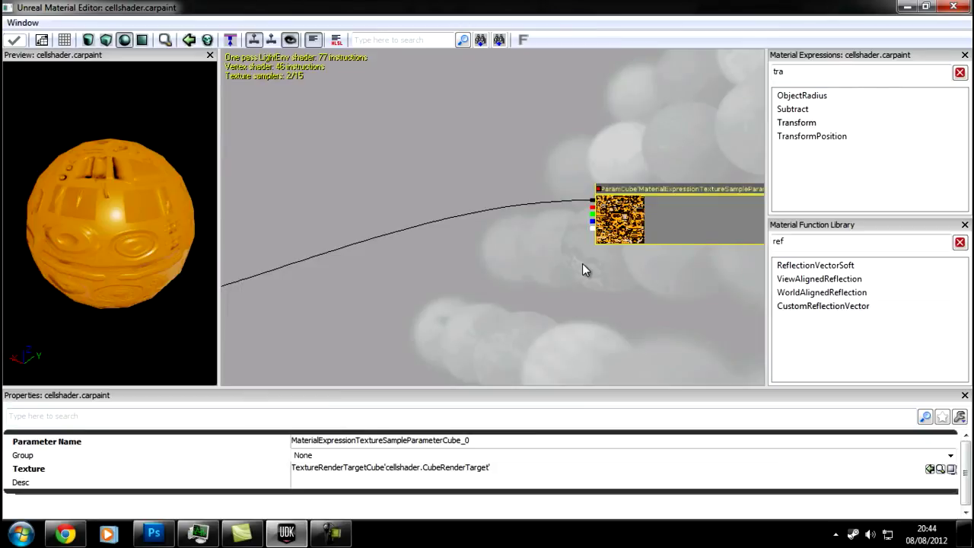
{"action": "left_click", "coordinate": [593, 200], "text": "alt"}
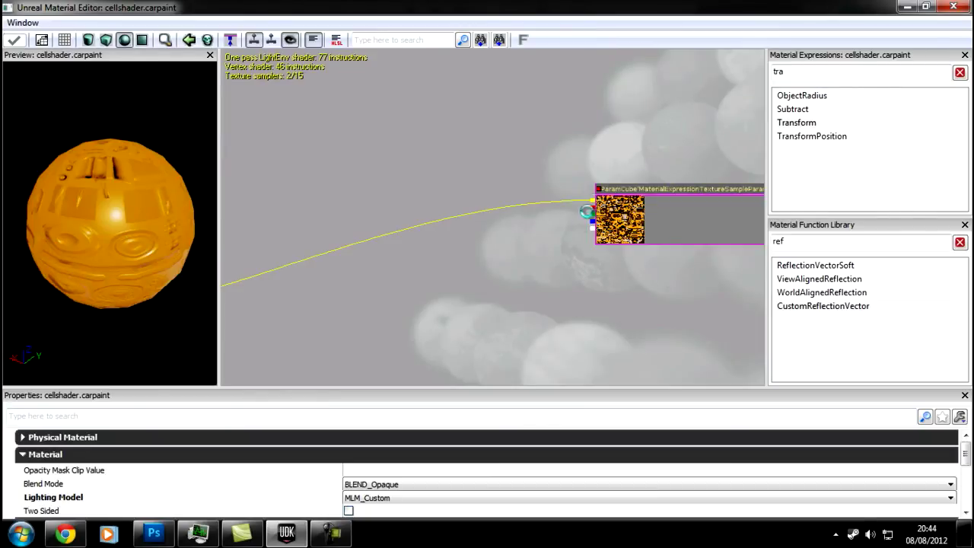
- Add a Power node beside the cube texture parameter and connect the texture's RGB output to its Base input
{"action": "left_click", "coordinate": [469, 246]}
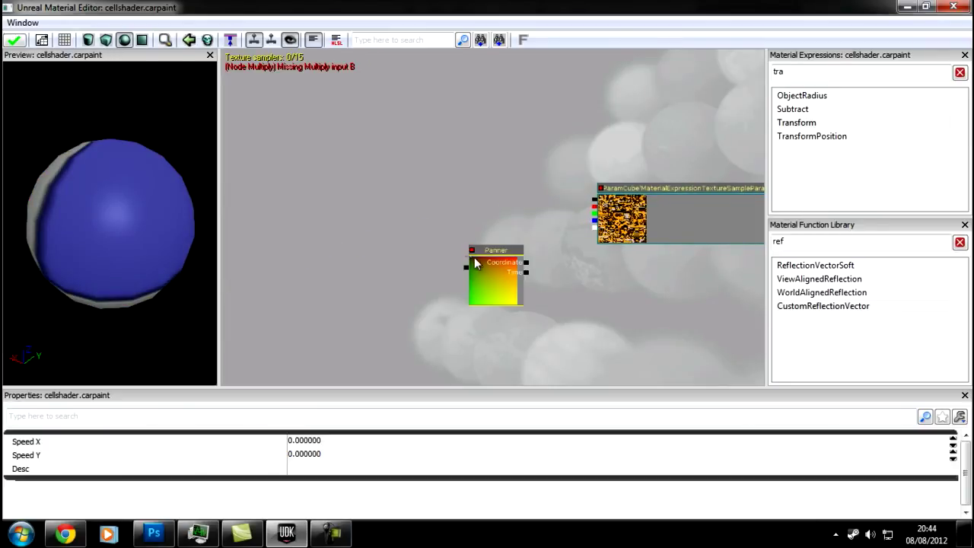
{"action": "left_click", "coordinate": [577, 237]}
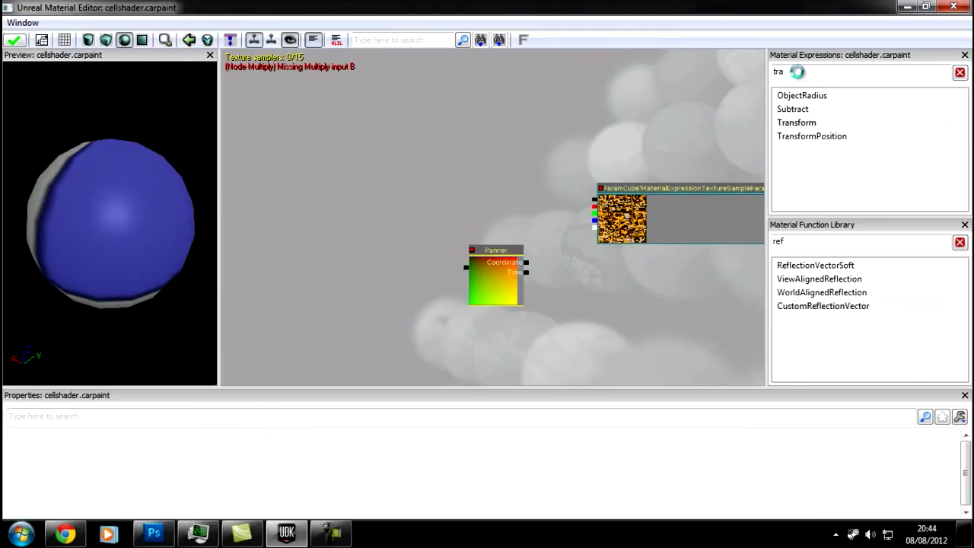
{"action": "left_click_drag", "start_coordinate": [798, 72], "coordinate": [732, 70]}
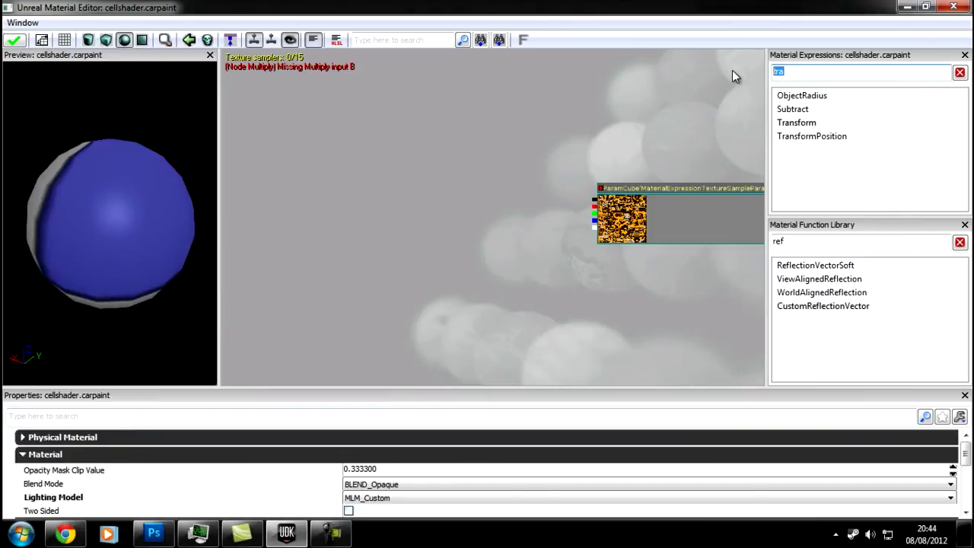
{"action": "type", "text": "power"}
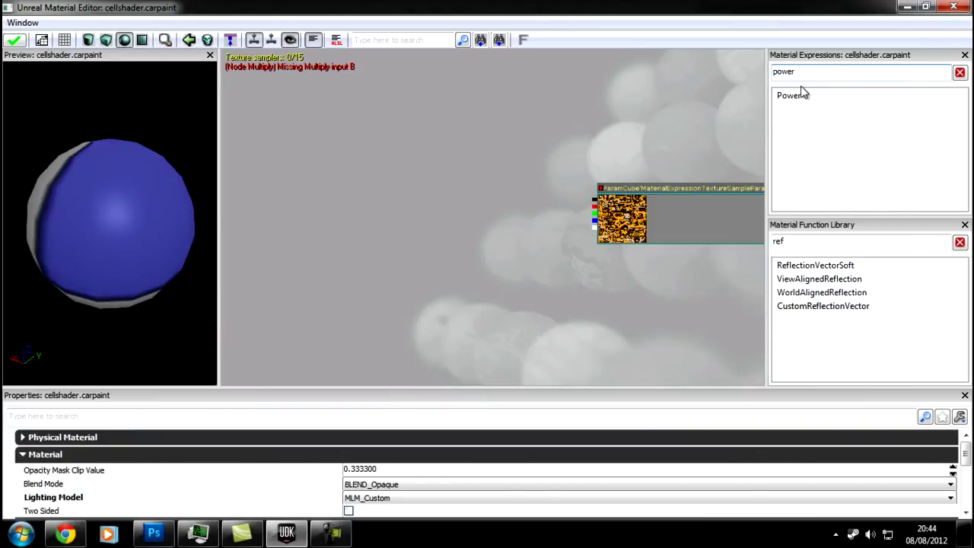
{"action": "left_click_drag", "start_coordinate": [789, 96], "coordinate": [468, 216]}
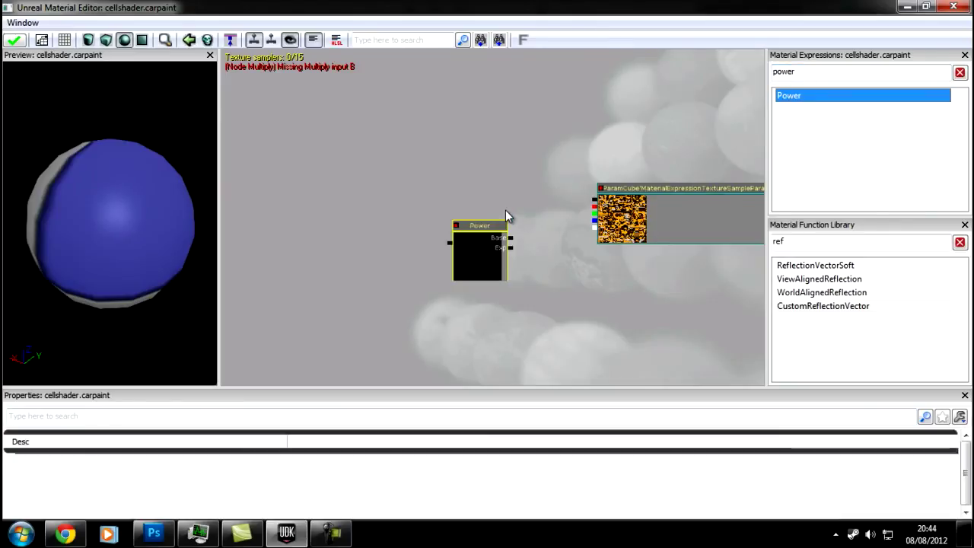
{"action": "left_click_drag", "start_coordinate": [594, 200], "coordinate": [510, 239]}
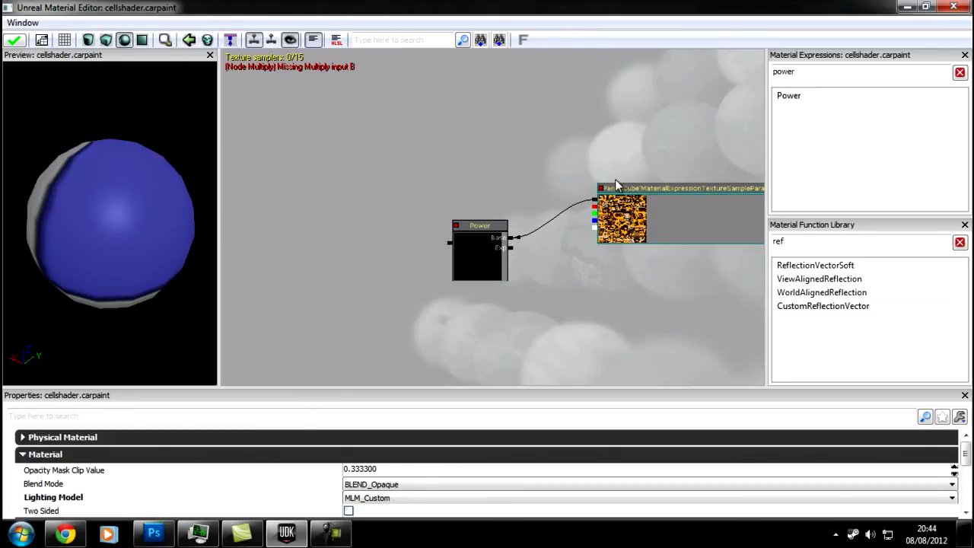
- Add a ScalarParameter below the cube texture parameter and connect it to the Power node's Exp input
{"action": "left_click_drag", "start_coordinate": [814, 71], "coordinate": [736, 80]}
{"action": "type", "text": "s"}
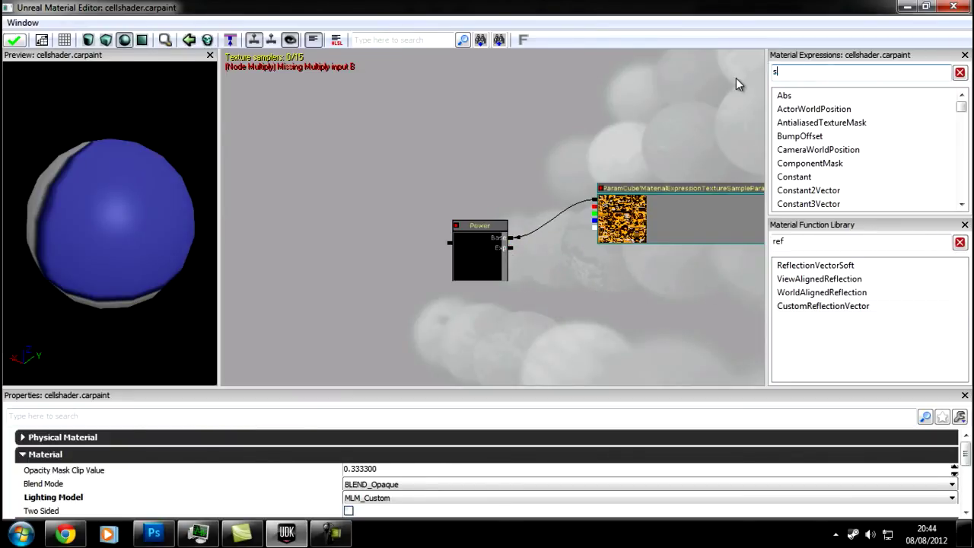
{"action": "type", "text": "cal"}
{"action": "left_click", "coordinate": [805, 109]}
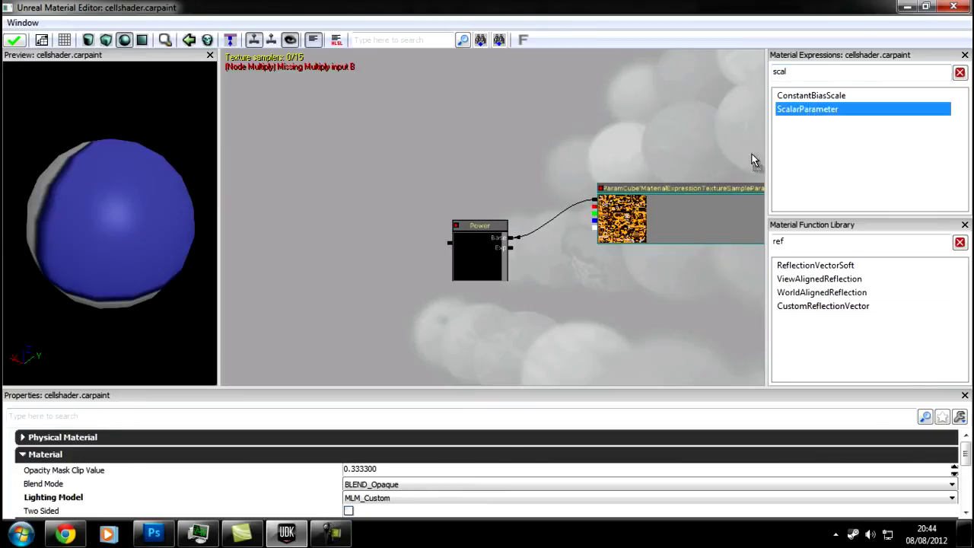
{"action": "left_click_drag", "start_coordinate": [591, 265], "coordinate": [510, 247]}
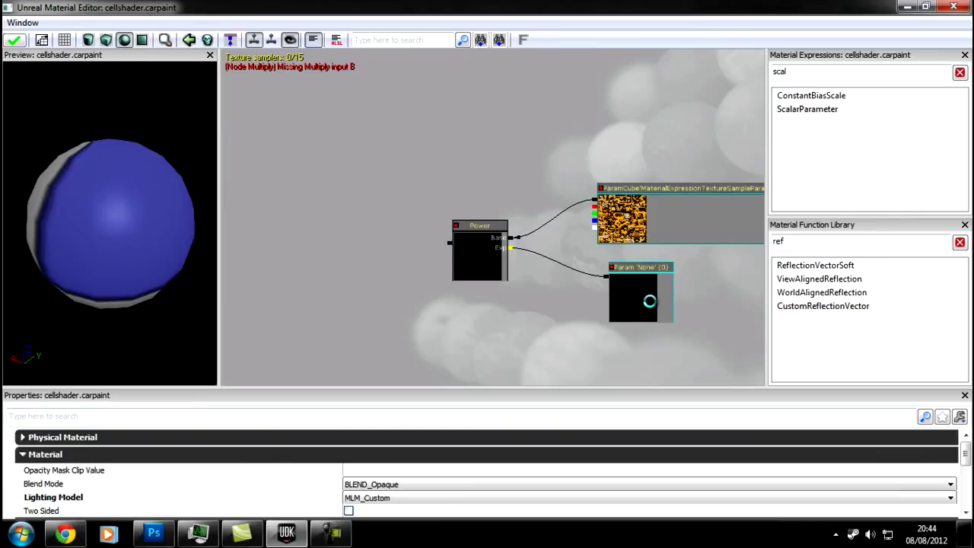
{"action": "left_click", "coordinate": [629, 283]}
{"action": "left_click_drag", "start_coordinate": [629, 283], "coordinate": [614, 291]}
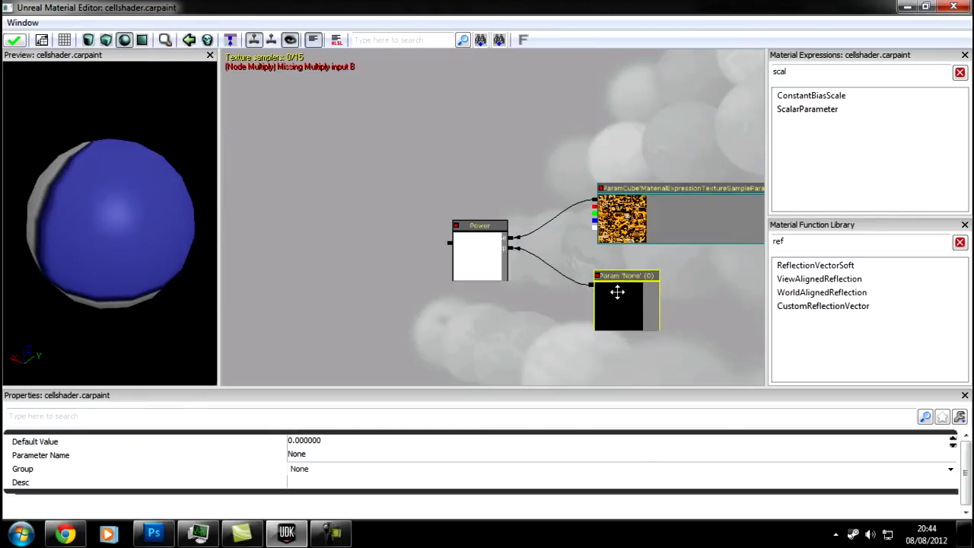
{"action": "left_click_drag", "start_coordinate": [571, 315], "coordinate": [554, 295]}
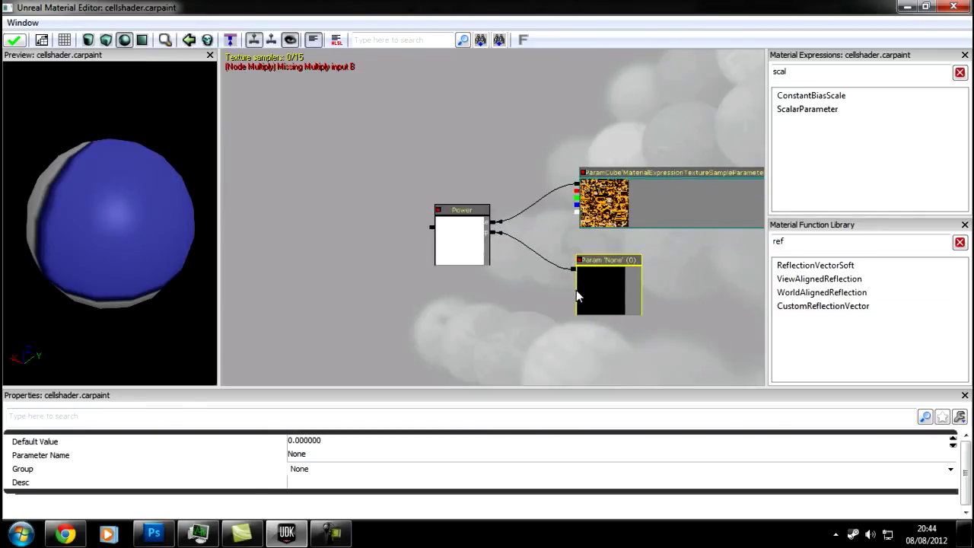
- Name the scalar parameter feeding the Power node Reflection Power
{"action": "left_click", "coordinate": [303, 455]}
{"action": "key", "text": "Return"}
{"action": "left_click_drag", "start_coordinate": [488, 290], "coordinate": [442, 268]}
{"action": "scroll", "coordinate": [446, 270], "scroll_direction": "down", "scroll_amount": 4}
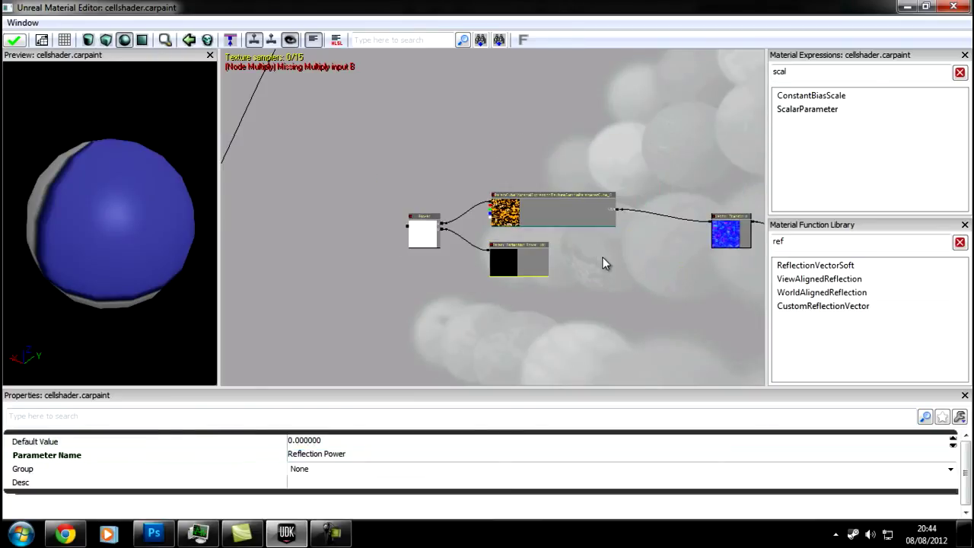
- Connect the Power node's output to the empty B input of the Multiply node that masks the reflections
{"action": "scroll", "coordinate": [603, 257], "scroll_direction": "down", "scroll_amount": 4}
{"action": "scroll", "coordinate": [536, 283], "scroll_direction": "up", "scroll_amount": 4}
{"action": "left_click_drag", "start_coordinate": [646, 159], "coordinate": [378, 213]}
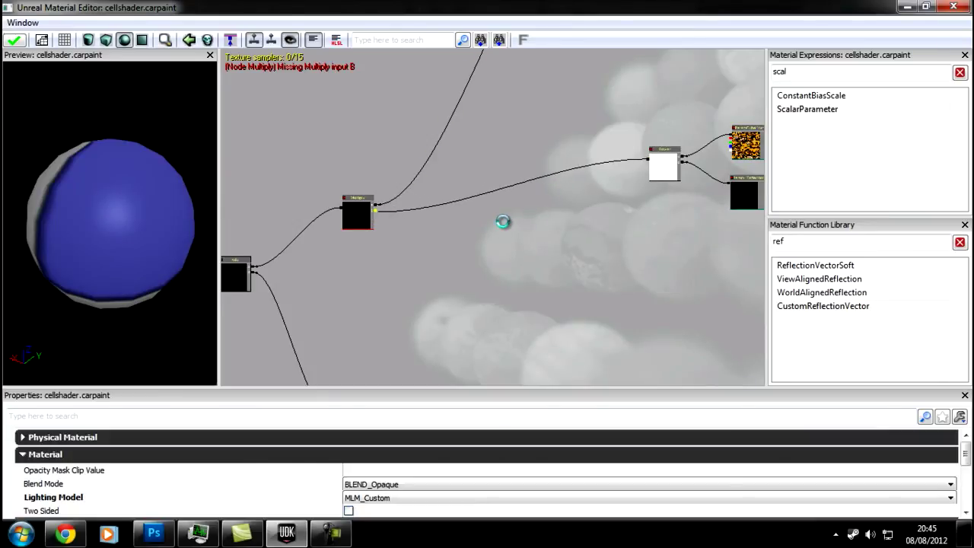
- Set the Reflection Power parameter's default value to 2
{"action": "left_click_drag", "start_coordinate": [601, 226], "coordinate": [355, 222]}
{"action": "left_click", "coordinate": [546, 217]}
{"action": "left_click", "coordinate": [316, 442]}
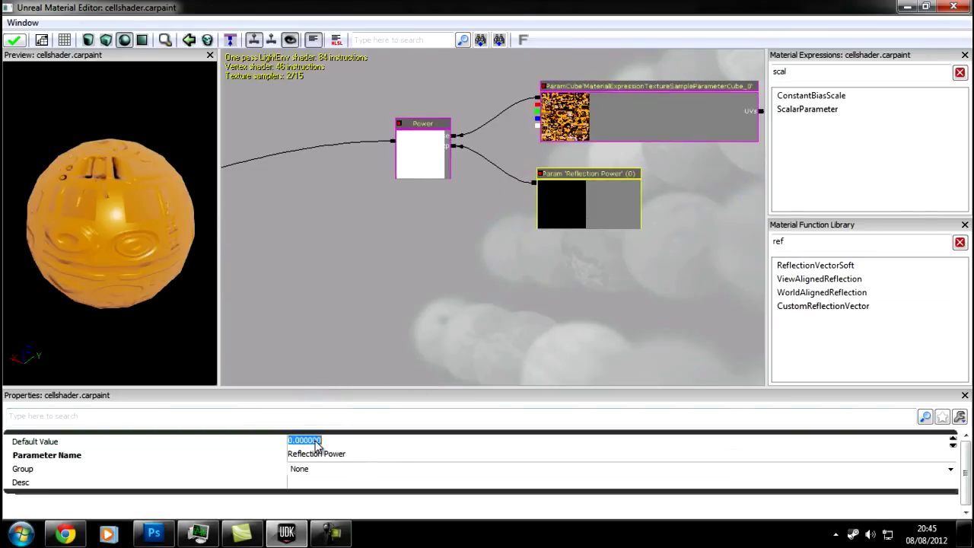
{"action": "type", "text": "2"}
{"action": "key", "text": "Return"}
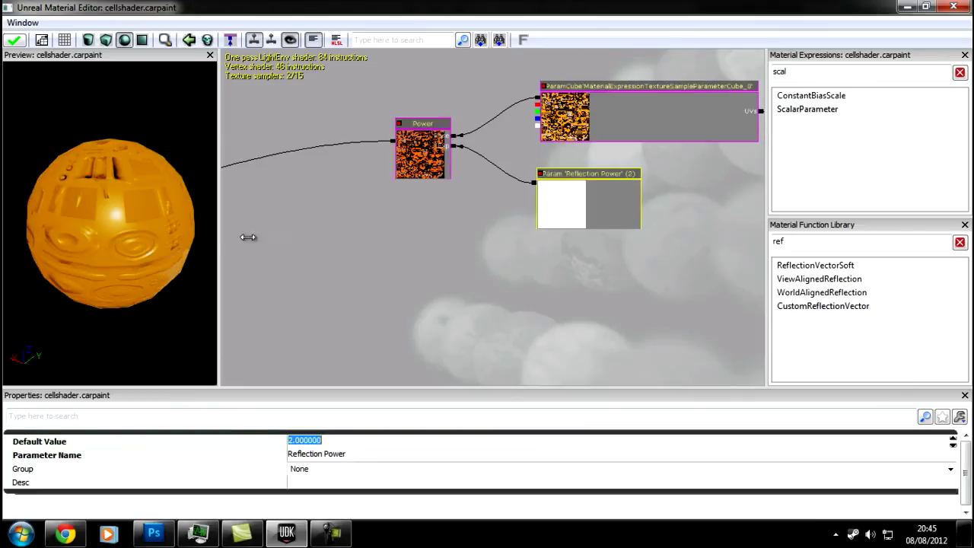
- Inspect the reflections on the preview sphere and apply the changes to the carpaint material
{"action": "left_click_drag", "start_coordinate": [120, 224], "coordinate": [195, 287]}
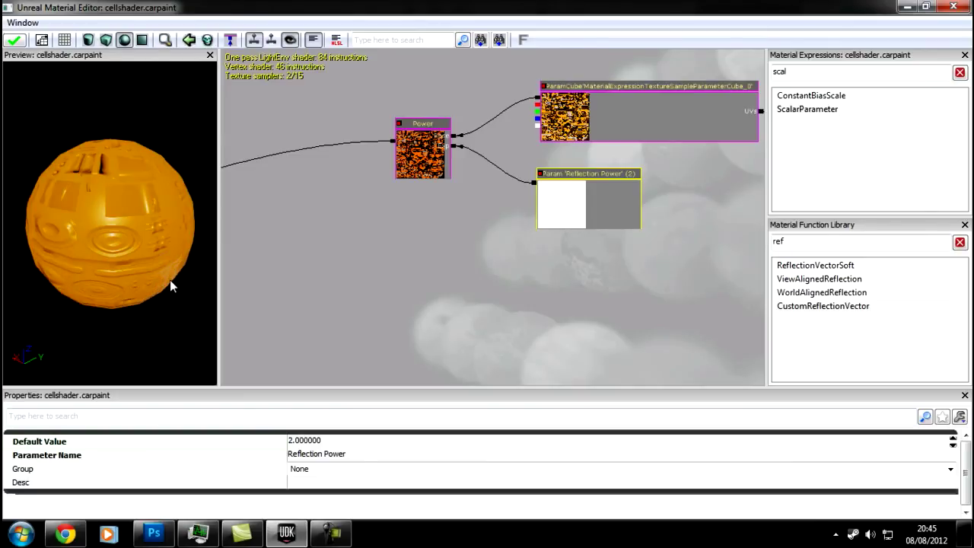
{"action": "left_click_drag", "start_coordinate": [156, 265], "coordinate": [141, 237]}
{"action": "scroll", "coordinate": [634, 229], "scroll_direction": "down", "scroll_amount": 8}
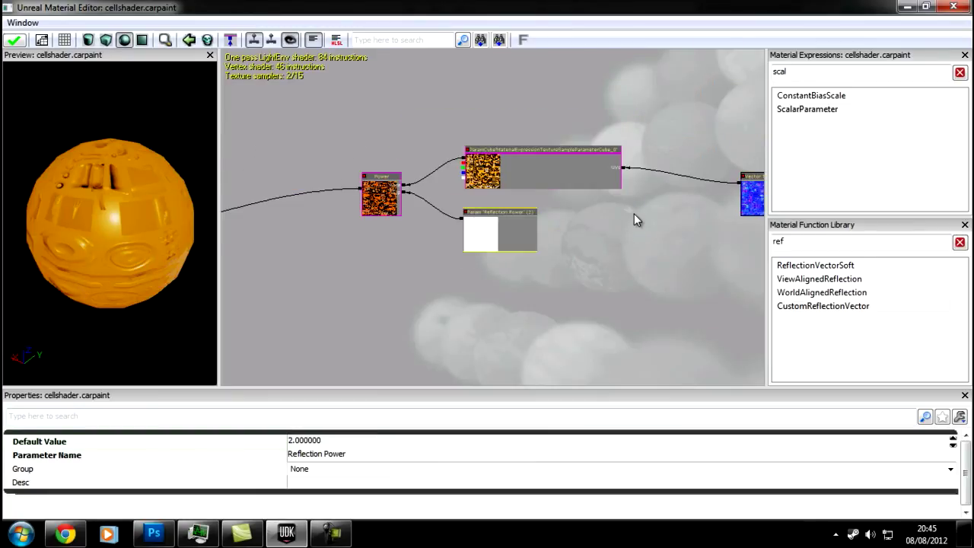
{"action": "left_click_drag", "start_coordinate": [647, 234], "coordinate": [523, 248]}
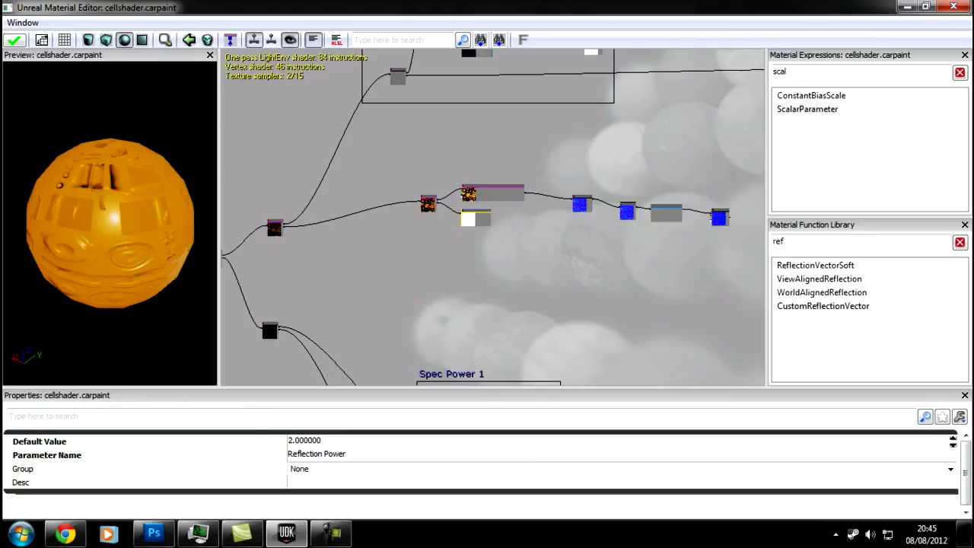
{"action": "key", "text": "alt+Tab"}
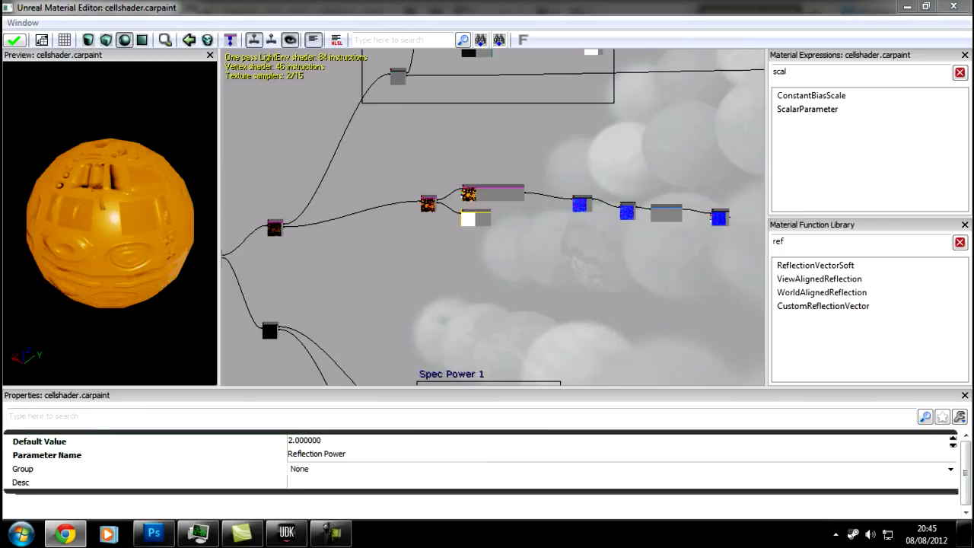
{"action": "left_click", "coordinate": [436, 259]}
{"action": "left_click_drag", "start_coordinate": [479, 265], "coordinate": [456, 277]}
{"action": "scroll", "coordinate": [462, 276], "scroll_direction": "down", "scroll_amount": 2}
{"action": "left_click_drag", "start_coordinate": [112, 206], "coordinate": [211, 152]}
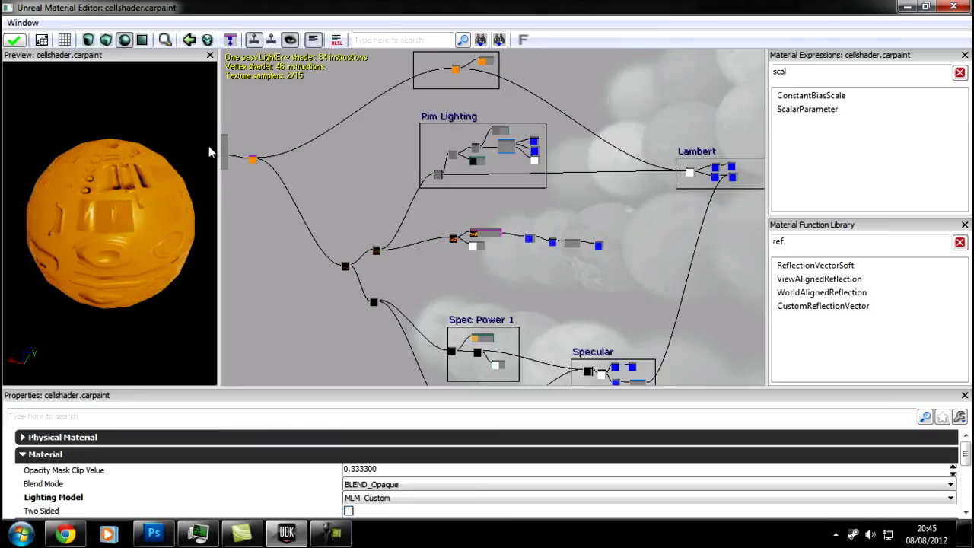
{"action": "left_click", "coordinate": [15, 41]}
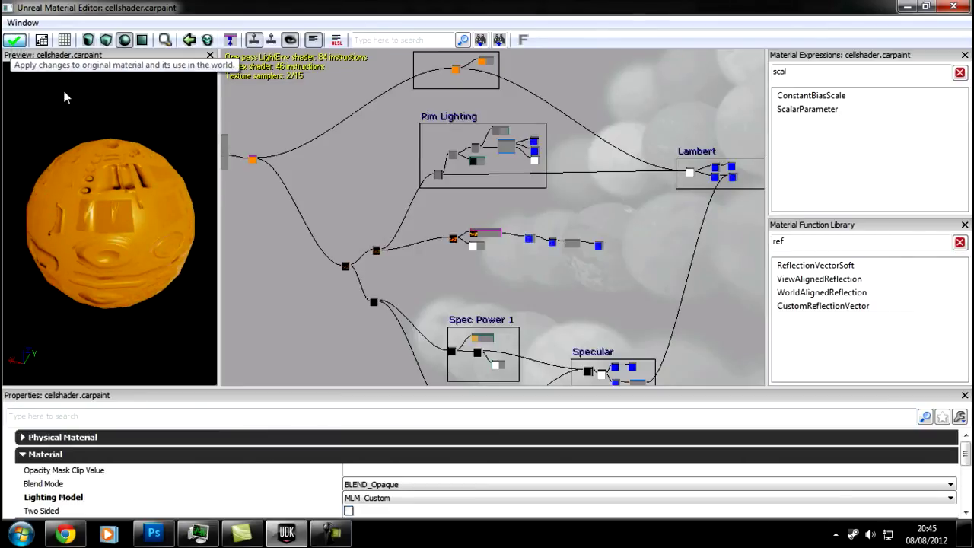
- Add a new comment box titled Reflection below the cube reflection nodes
{"action": "right_click", "coordinate": [509, 303]}
{"action": "left_click", "coordinate": [552, 488]}
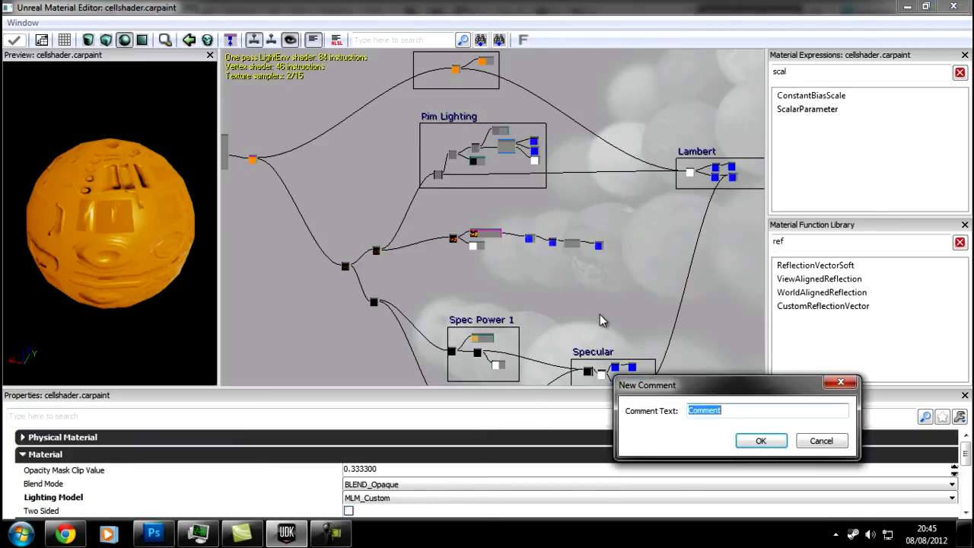
{"action": "type", "text": "Reflection"}
{"action": "key", "text": "Return"}
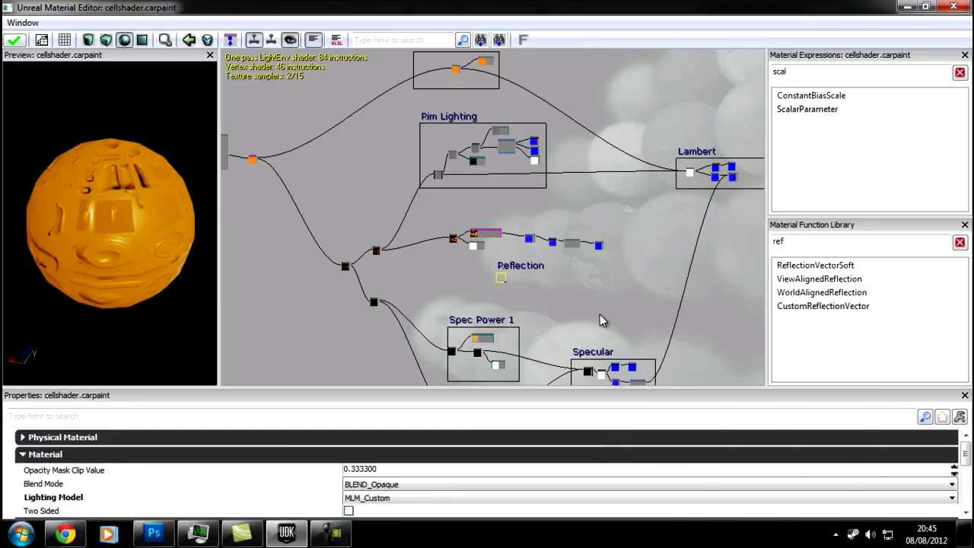
- Move and resize the Reflection comment box so it encloses the Power, cube texture and reflection vector nodes
{"action": "left_click", "coordinate": [505, 264]}
{"action": "left_click_drag", "start_coordinate": [504, 264], "coordinate": [451, 207]}
{"action": "scroll", "coordinate": [457, 242], "scroll_direction": "up", "scroll_amount": 5}
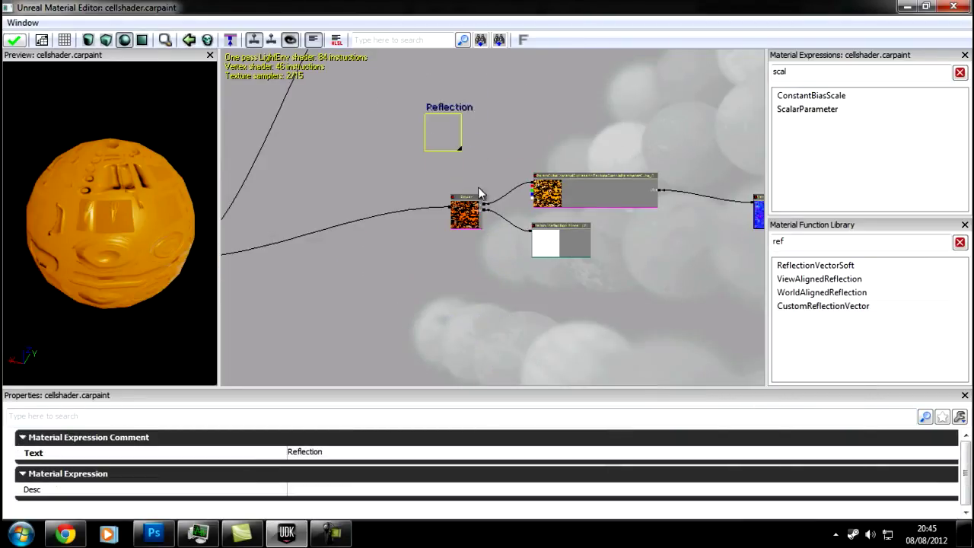
{"action": "scroll", "coordinate": [478, 191], "scroll_direction": "down", "scroll_amount": 4}
{"action": "left_click_drag", "start_coordinate": [347, 221], "coordinate": [675, 308]}
{"action": "left_click", "coordinate": [575, 340]}
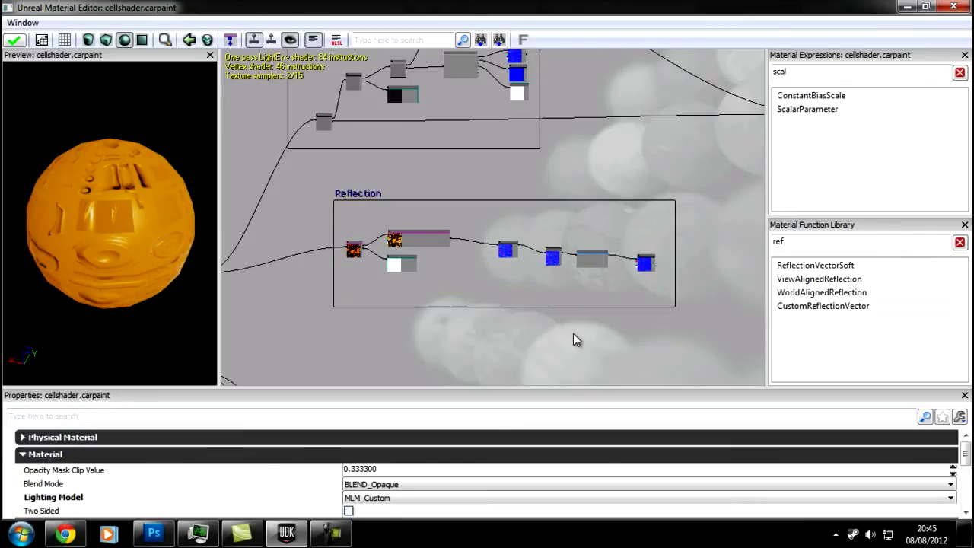
- Apply the changes to the carpaint material and return to the level viewport
{"action": "left_click", "coordinate": [13, 40]}
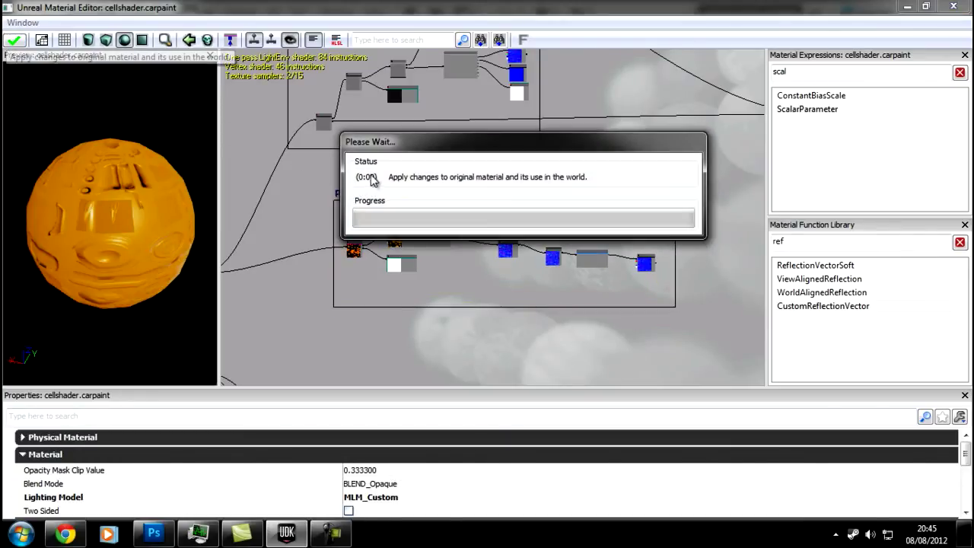
{"action": "left_click", "coordinate": [907, 7]}
{"action": "right_click_drag", "start_coordinate": [887, 204], "coordinate": [783, 209]}
- Move the scene capture cube map actor along X out of the robot and back into its canopy
{"action": "left_click", "coordinate": [492, 230]}
{"action": "right_click_drag", "start_coordinate": [618, 287], "coordinate": [658, 300]}
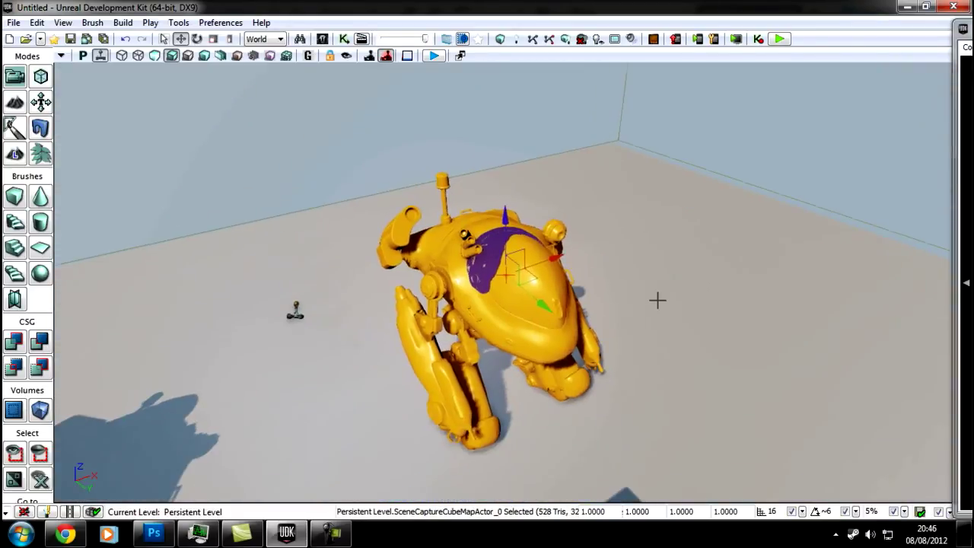
{"action": "left_click_drag", "start_coordinate": [554, 258], "coordinate": [735, 206]}
{"action": "left_click", "coordinate": [774, 248]}
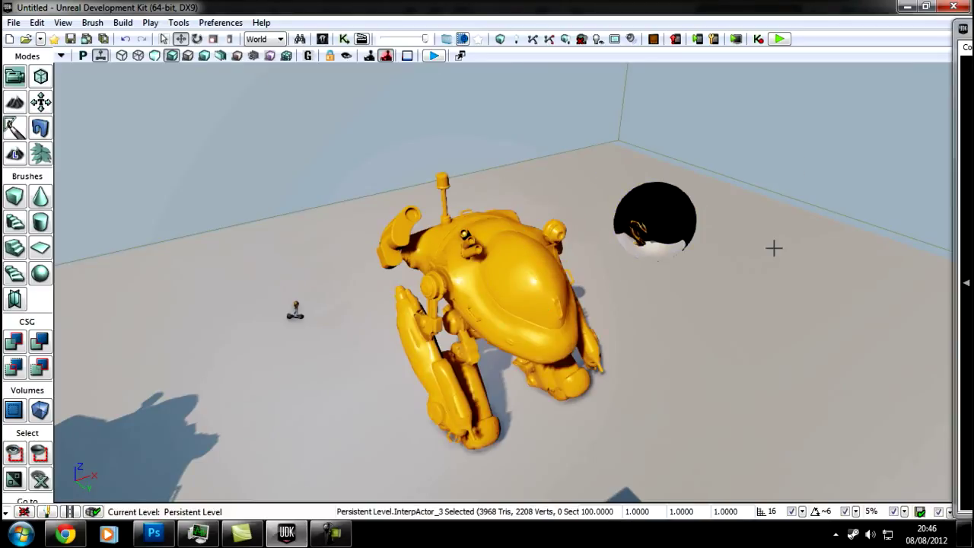
{"action": "right_click_drag", "start_coordinate": [774, 248], "coordinate": [698, 300]}
{"action": "left_click", "coordinate": [626, 257]}
{"action": "left_click_drag", "start_coordinate": [652, 257], "coordinate": [485, 282]}
{"action": "mouse_move", "coordinate": [973, 84]}
{"action": "left_mouse_down"}
{"action": "mouse_move", "coordinate": [605, 73]}
{"action": "mouse_move", "coordinate": [973, 83]}
{"action": "left_mouse_up"}
{"action": "right_click_drag", "start_coordinate": [606, 232], "coordinate": [637, 252]}
{"action": "scroll", "coordinate": [637, 252], "scroll_direction": "down", "scroll_amount": 2}
- Open the scene capture cube map actor's properties and set the Near Plane to 200
{"action": "double_click", "coordinate": [522, 262]}
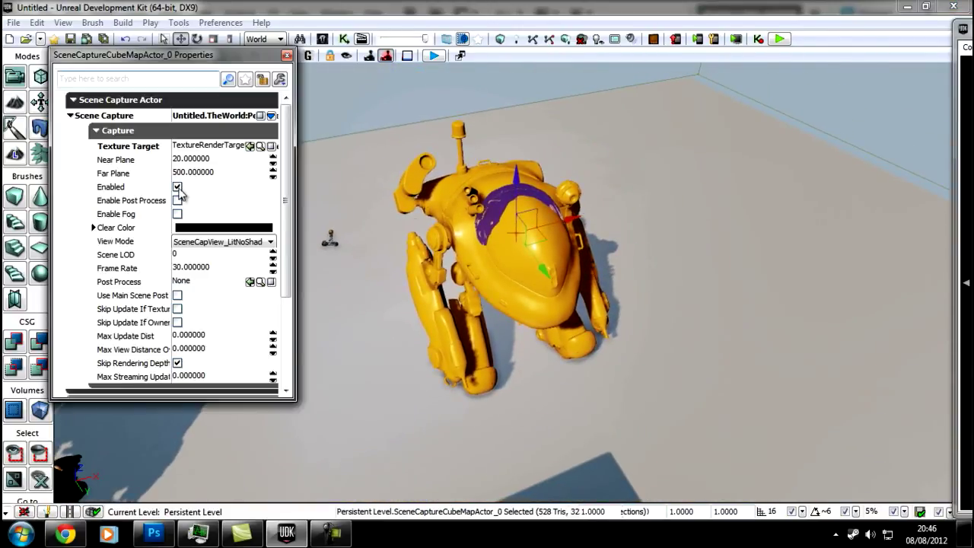
{"action": "left_click", "coordinate": [202, 159]}
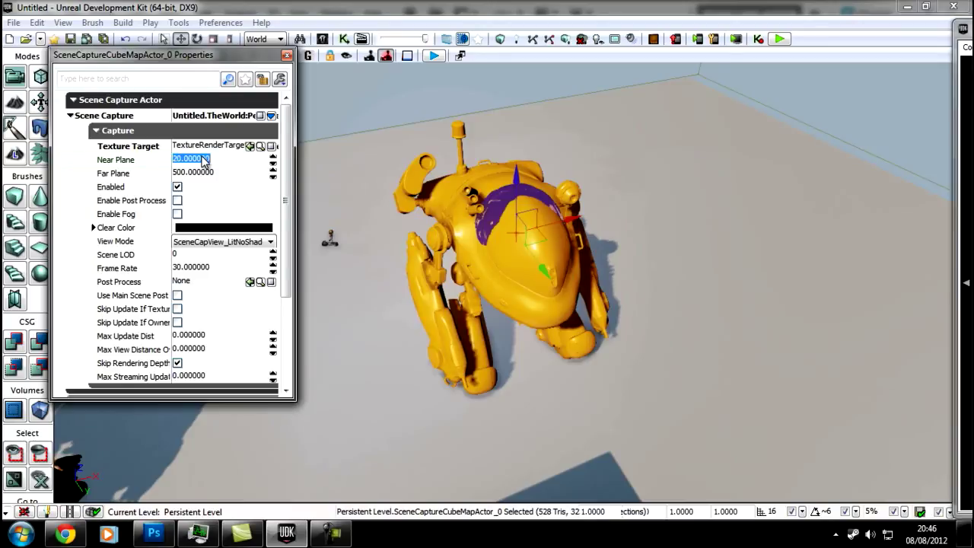
{"action": "type", "text": "200"}
{"action": "left_click", "coordinate": [203, 161]}
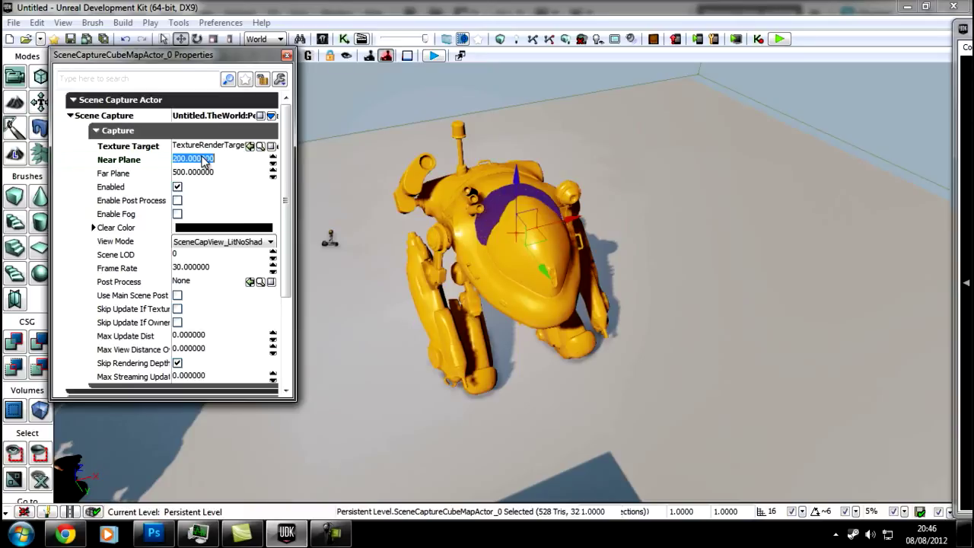
- Set the scene capture's Far Plane to an extremely large value of repeated nines
{"action": "left_click", "coordinate": [211, 174]}
{"action": "type", "text": "999999999999999999999999"}
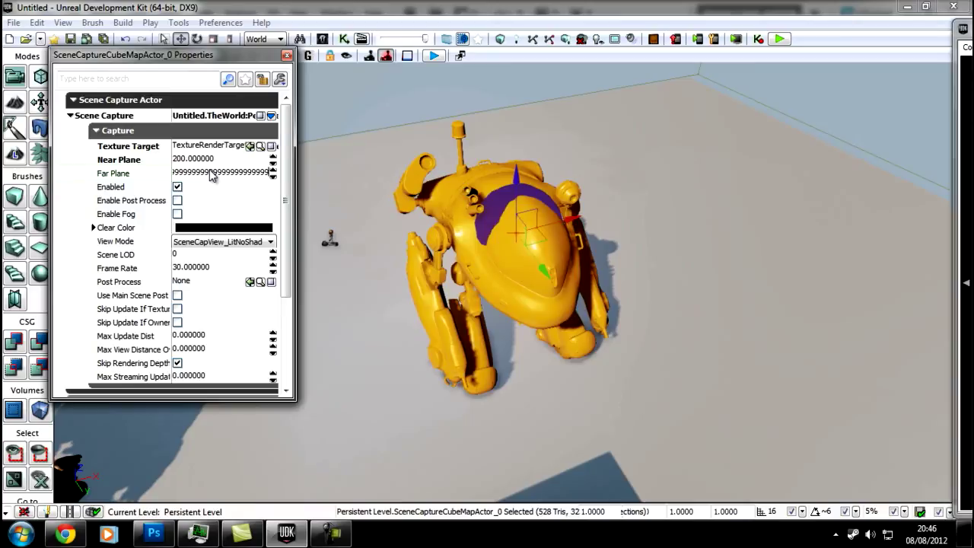
{"action": "key", "text": "Return"}
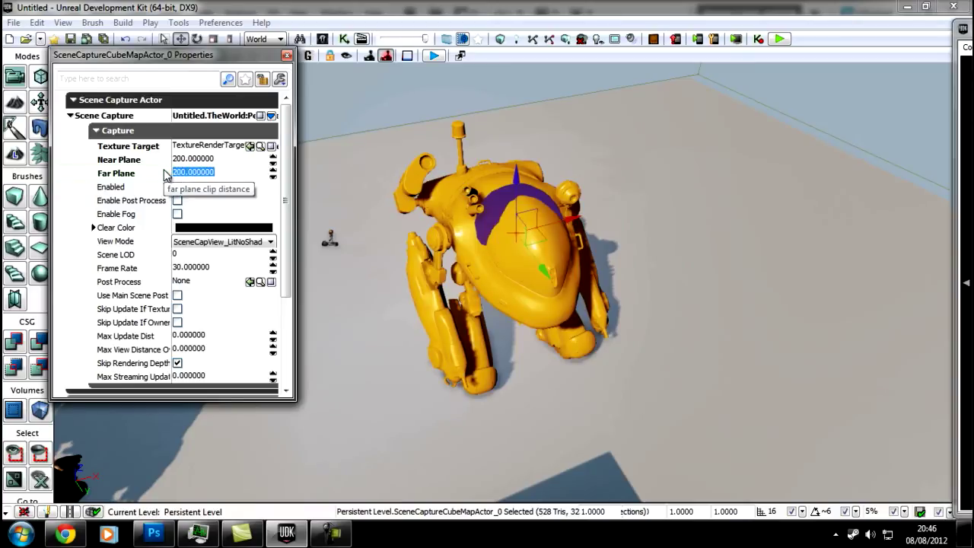
{"action": "type", "text": "999999999999999999999999"}
{"action": "key", "text": "Return"}
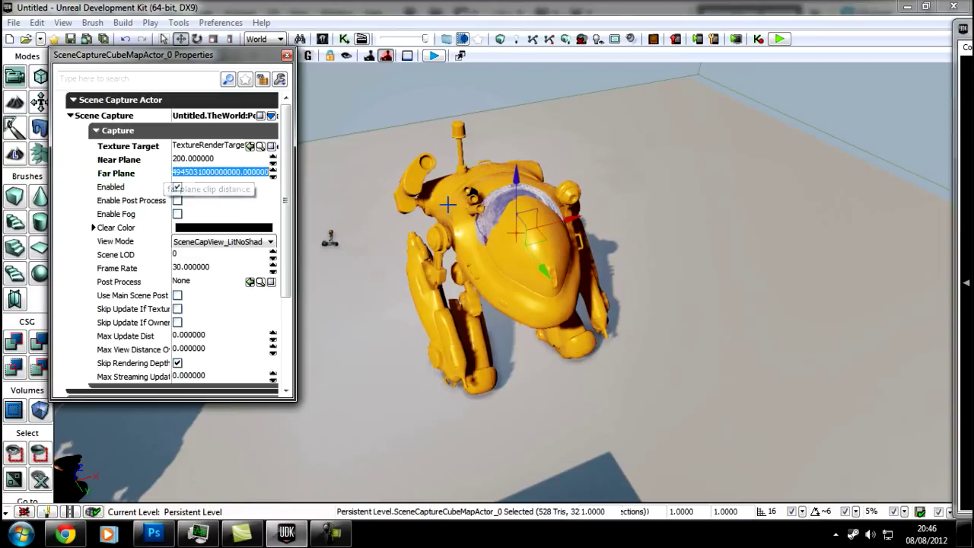
- Examine the robot's reflections from several angles in the level viewport
{"action": "left_click_drag", "start_coordinate": [624, 262], "coordinate": [646, 225]}
{"action": "right_click_drag", "start_coordinate": [646, 225], "coordinate": [681, 230]}
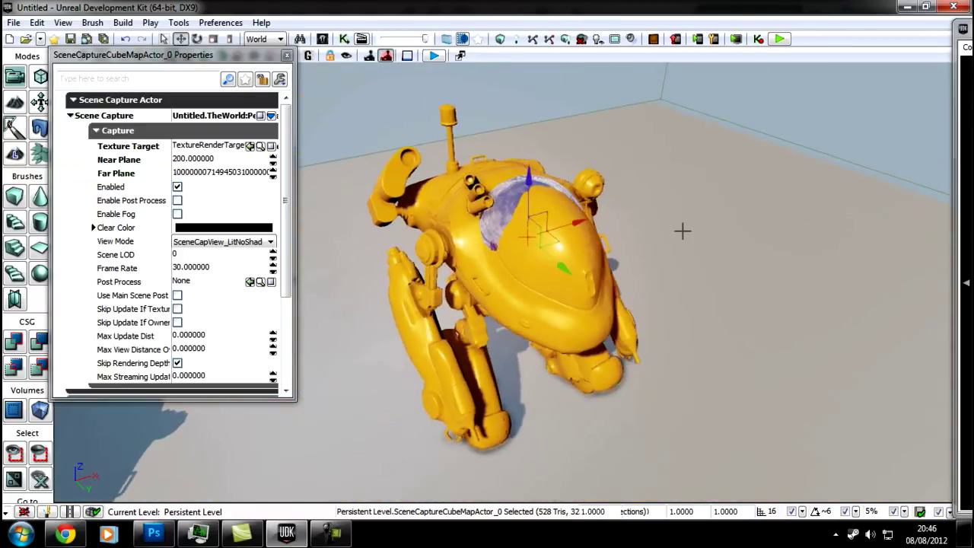
{"action": "left_click", "coordinate": [720, 272]}
{"action": "right_click_drag", "start_coordinate": [674, 302], "coordinate": [406, 277]}
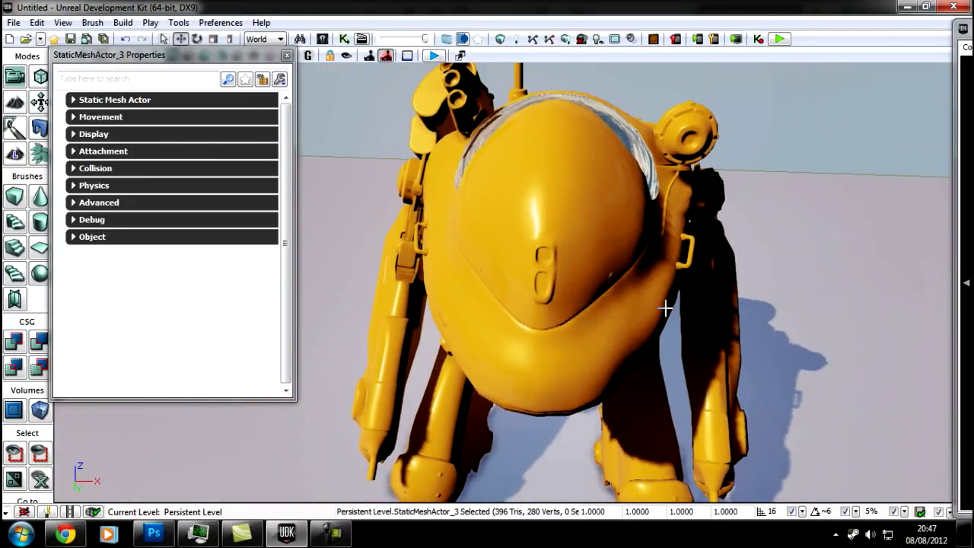
{"action": "right_click_drag", "start_coordinate": [667, 309], "coordinate": [804, 313]}
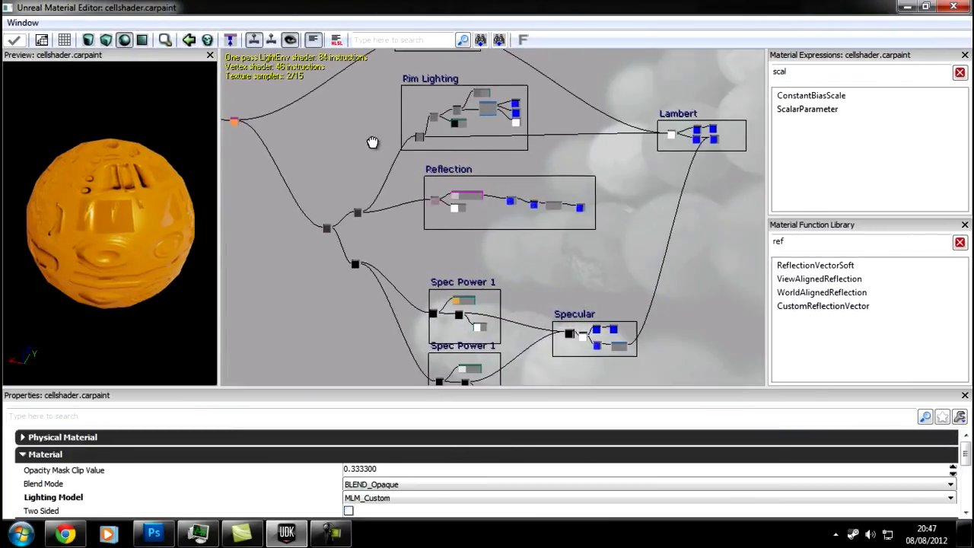
- Review the Fresnel Offset and Fresnel Intensity parameters in the carpaint material's Rim Lighting group
{"action": "scroll", "coordinate": [381, 141], "scroll_direction": "up", "scroll_amount": 3}
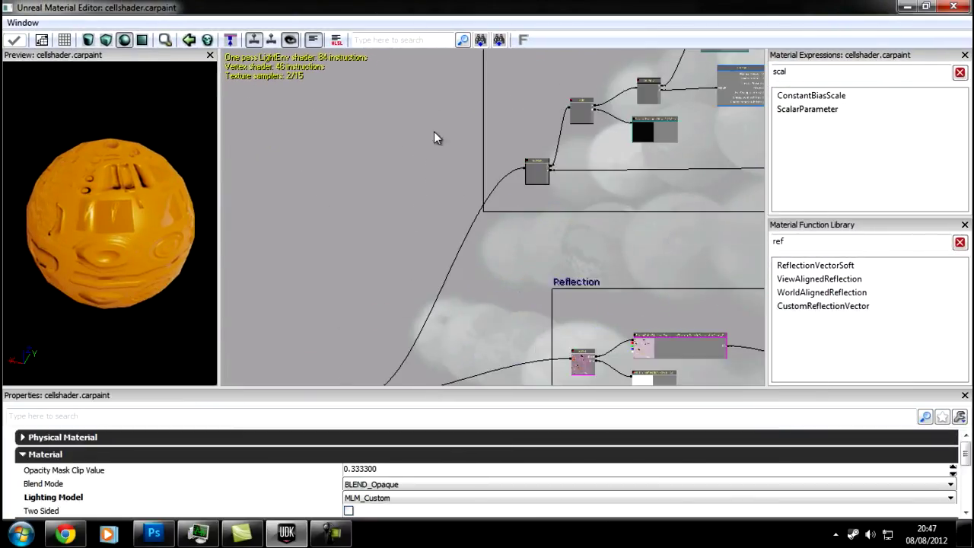
{"action": "left_click_drag", "start_coordinate": [370, 158], "coordinate": [313, 211]}
{"action": "scroll", "coordinate": [534, 228], "scroll_direction": "up", "scroll_amount": 3}
{"action": "left_click_drag", "start_coordinate": [578, 175], "coordinate": [427, 277]}
{"action": "scroll", "coordinate": [454, 261], "scroll_direction": "up", "scroll_amount": 2}
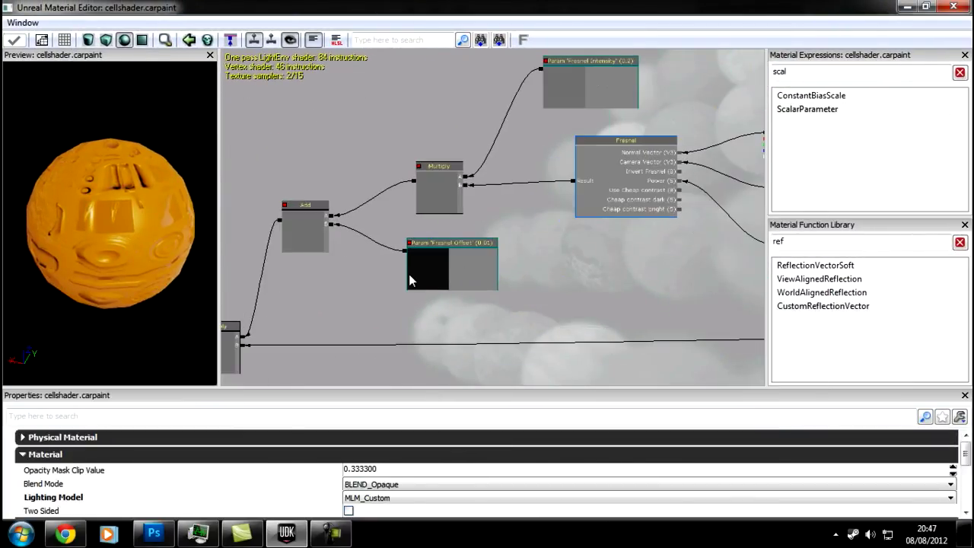
{"action": "left_click", "coordinate": [409, 280]}
{"action": "left_click", "coordinate": [574, 96]}
{"action": "scroll", "coordinate": [555, 236], "scroll_direction": "down", "scroll_amount": 2}
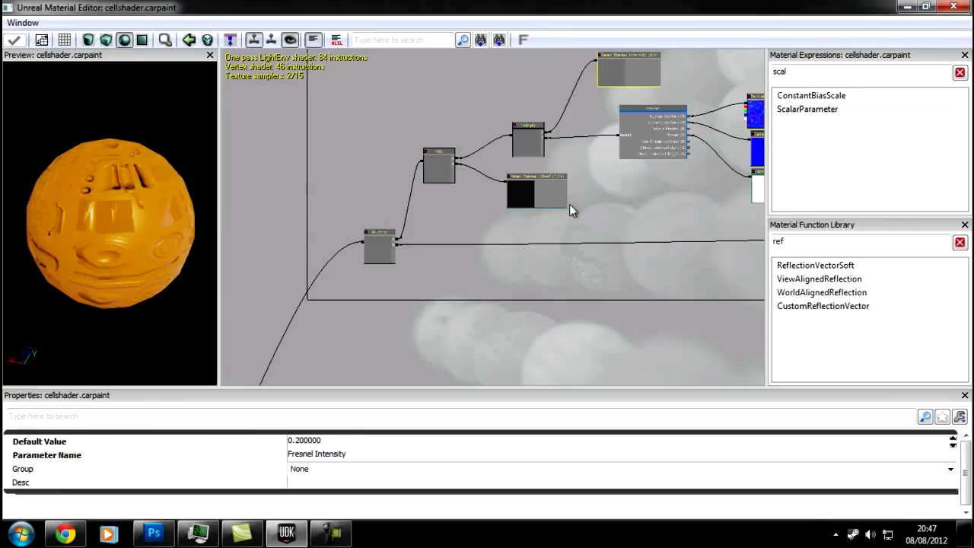
{"action": "scroll", "coordinate": [490, 296], "scroll_direction": "down", "scroll_amount": 2}
- Review the Reflection Power parameter in the carpaint material's Reflection group
{"action": "left_click_drag", "start_coordinate": [490, 295], "coordinate": [507, 96]}
{"action": "scroll", "coordinate": [525, 175], "scroll_direction": "up", "scroll_amount": 3}
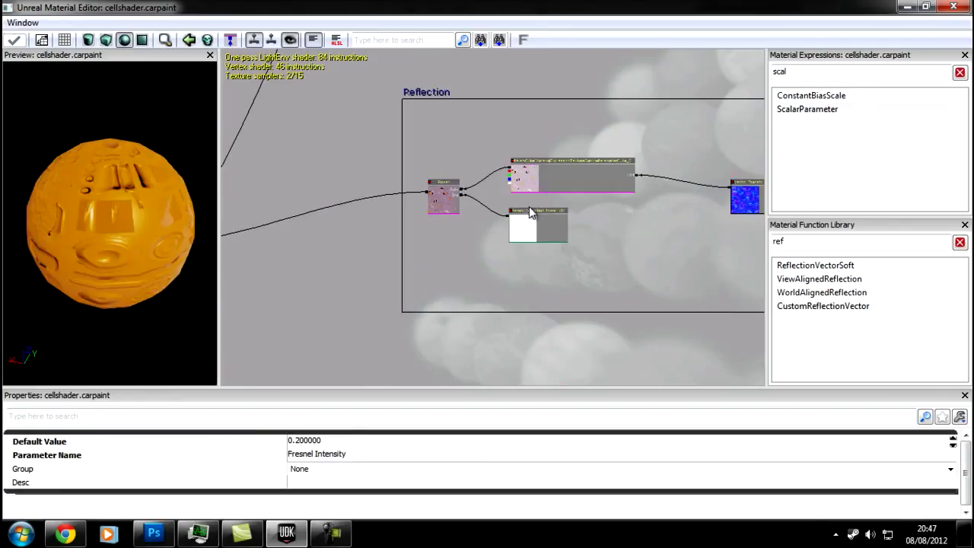
{"action": "left_click", "coordinate": [537, 245]}
{"action": "left_click_drag", "start_coordinate": [481, 322], "coordinate": [505, 190]}
{"action": "scroll", "coordinate": [506, 195], "scroll_direction": "down", "scroll_amount": 5}
{"action": "left_click_drag", "start_coordinate": [520, 325], "coordinate": [534, 206]}
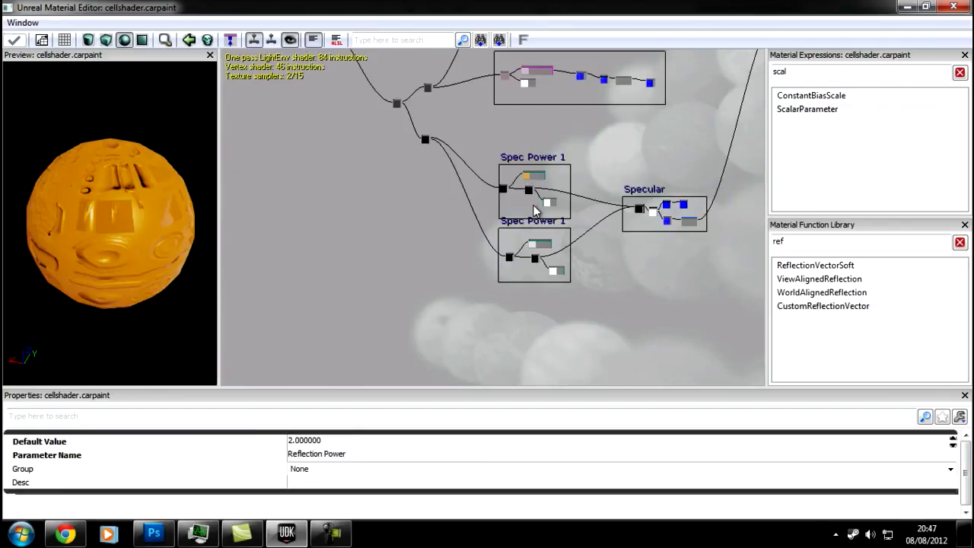
- Review the spec colour and Diffuse parameters and the overall layout of the carpaint material graph
{"action": "scroll", "coordinate": [535, 210], "scroll_direction": "up", "scroll_amount": 3}
{"action": "left_click", "coordinate": [528, 177]}
{"action": "left_click_drag", "start_coordinate": [458, 139], "coordinate": [509, 381]}
{"action": "left_click_drag", "start_coordinate": [480, 174], "coordinate": [482, 388]}
{"action": "left_click_drag", "start_coordinate": [489, 159], "coordinate": [489, 268]}
{"action": "scroll", "coordinate": [610, 168], "scroll_direction": "up", "scroll_amount": 3}
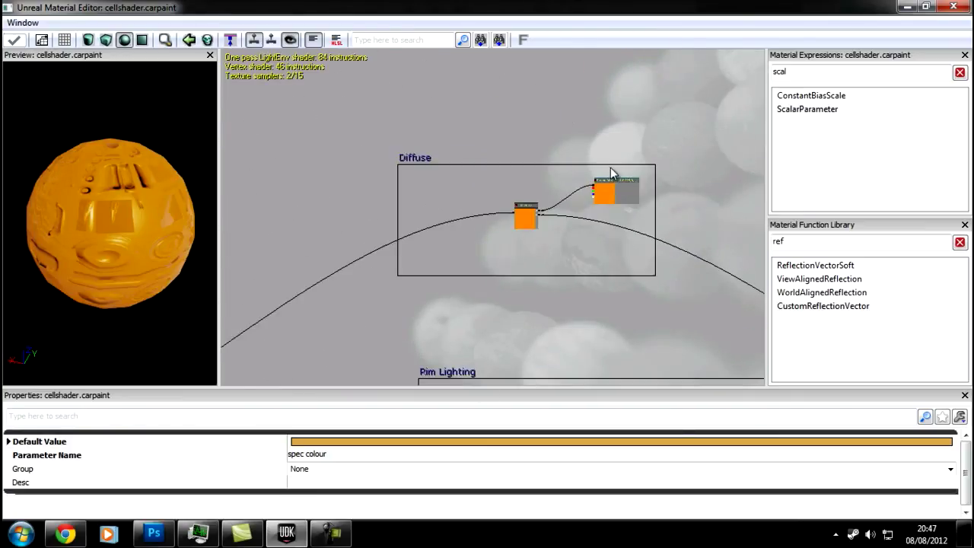
{"action": "left_click", "coordinate": [612, 194]}
{"action": "scroll", "coordinate": [509, 283], "scroll_direction": "down", "scroll_amount": 5}
{"action": "left_click_drag", "start_coordinate": [385, 318], "coordinate": [456, 108]}
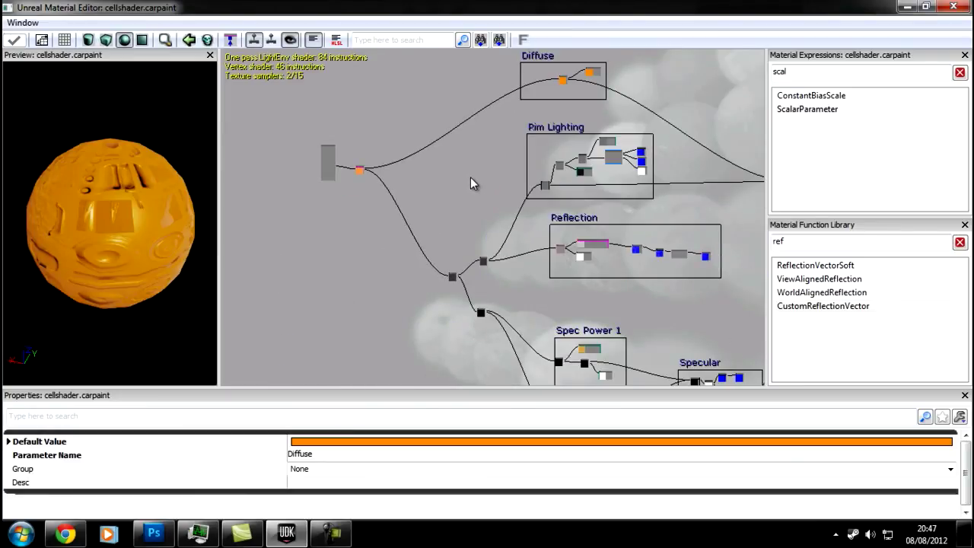
{"action": "left_click_drag", "start_coordinate": [450, 220], "coordinate": [374, 167]}
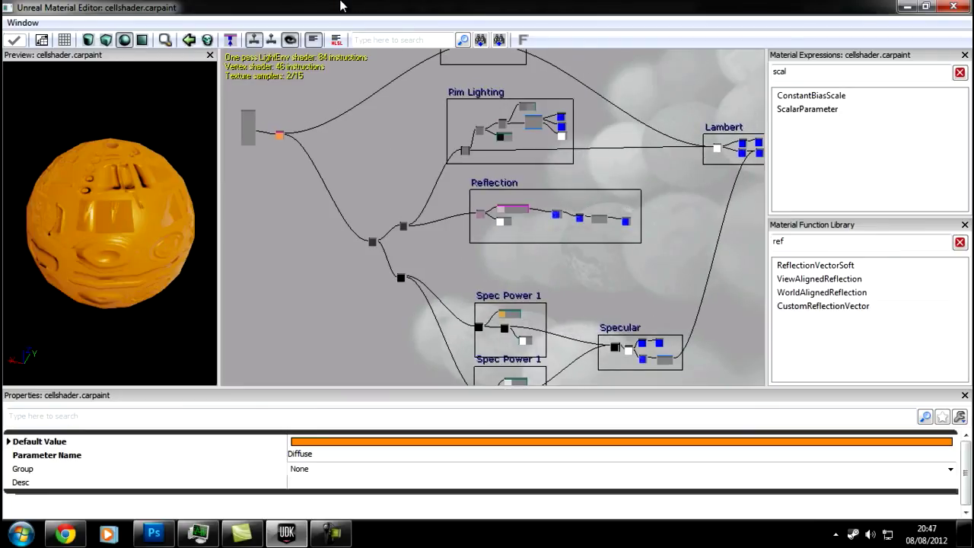
- Close the carpaint material editor and the actor properties window, returning to the level viewport
{"action": "left_click", "coordinate": [954, 7]}
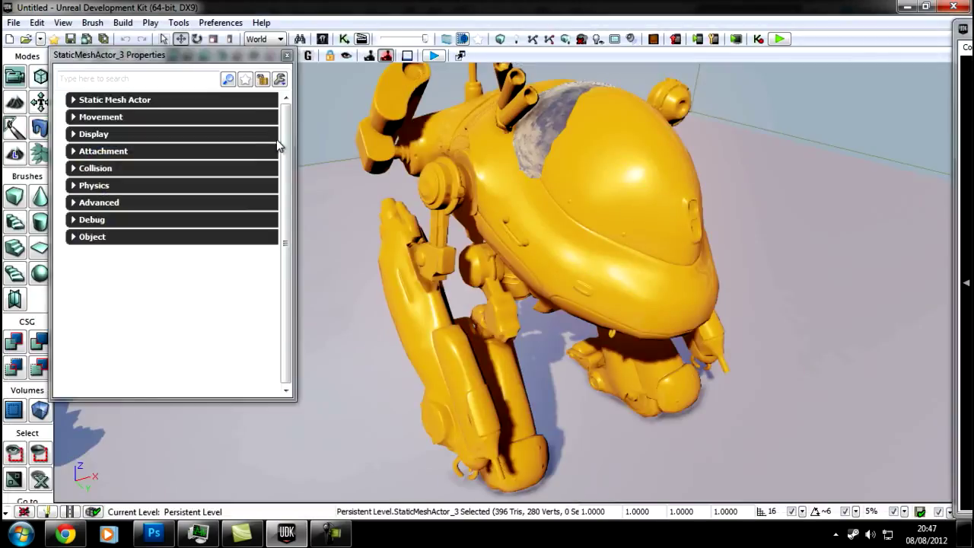
{"action": "left_click", "coordinate": [287, 55]}
{"action": "scroll", "coordinate": [368, 248], "scroll_direction": "down", "scroll_amount": 5}
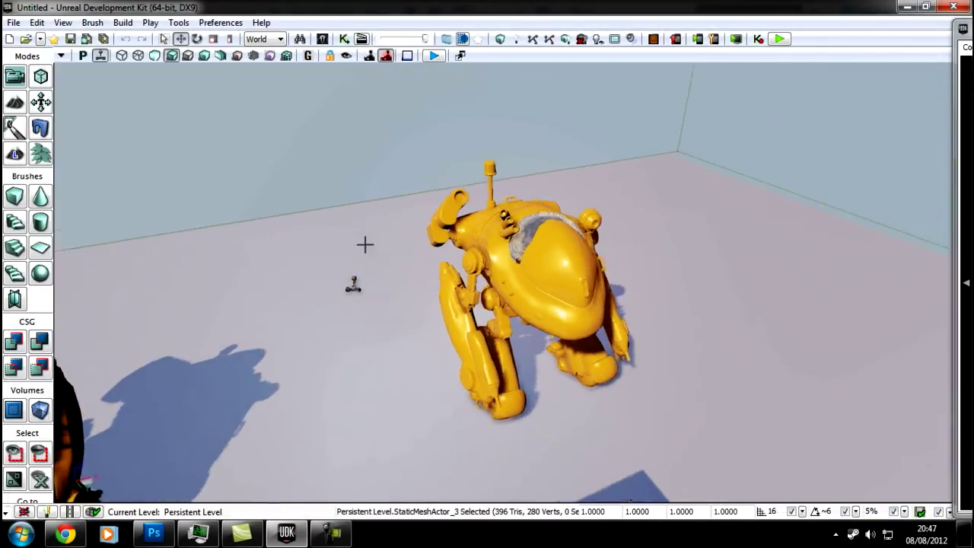
{"action": "right_click_drag", "start_coordinate": [366, 244], "coordinate": [373, 231]}
- Shift the scene capture cube map actor slightly along X and scale it down until it is hidden inside the robot
{"action": "left_click", "coordinate": [519, 239]}
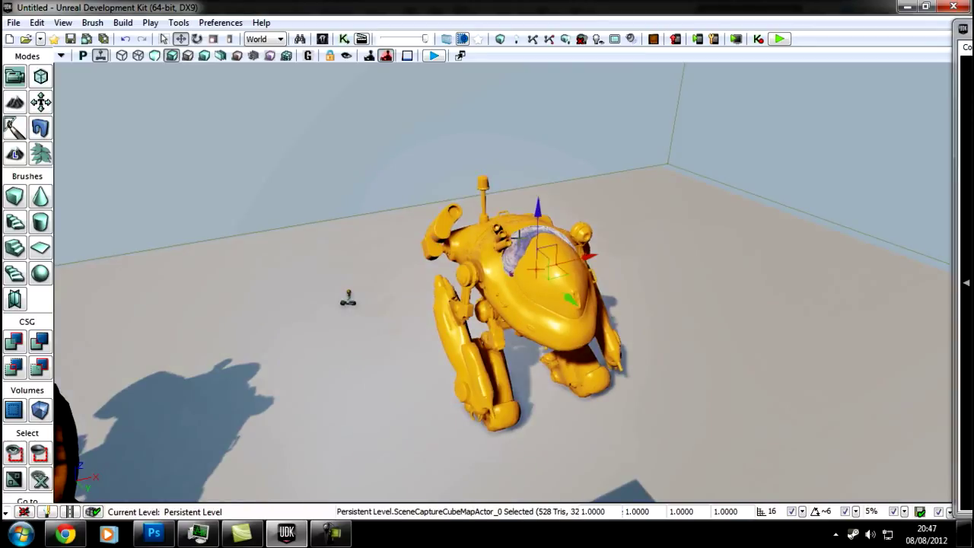
{"action": "left_click_drag", "start_coordinate": [598, 257], "coordinate": [525, 300]}
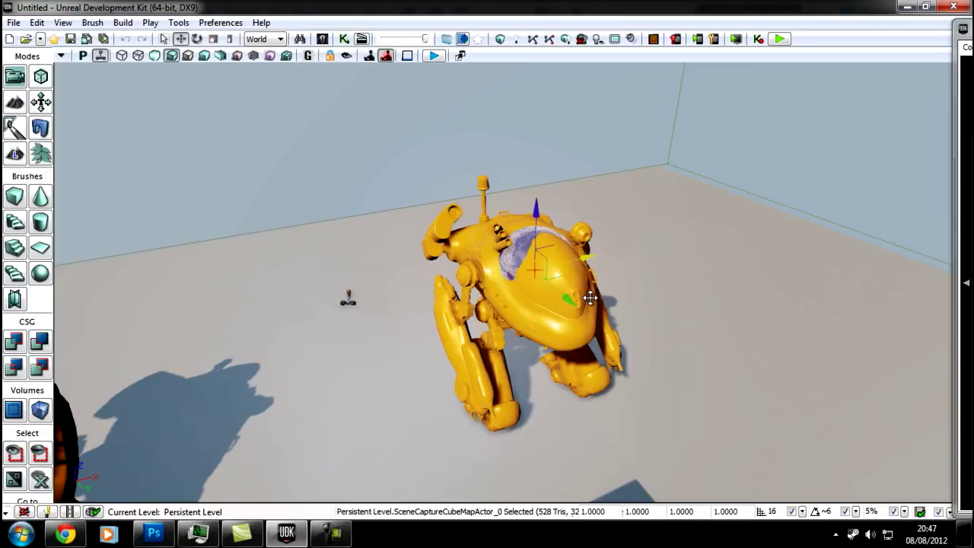
{"action": "key", "text": "space"}
{"action": "key", "text": "space"}
{"action": "left_click_drag", "start_coordinate": [598, 254], "coordinate": [550, 282]}
{"action": "left_click", "coordinate": [822, 176]}
{"action": "right_click_drag", "start_coordinate": [729, 235], "coordinate": [660, 241]}
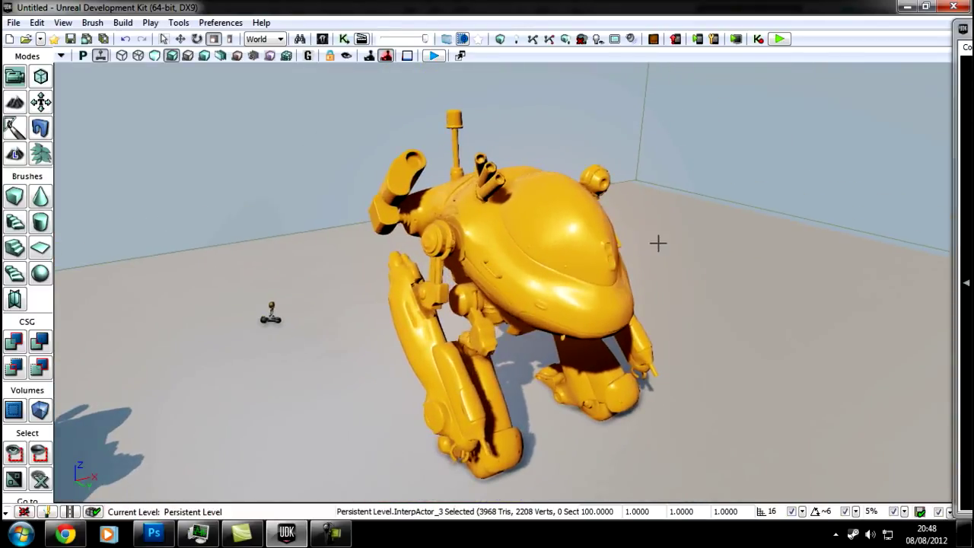